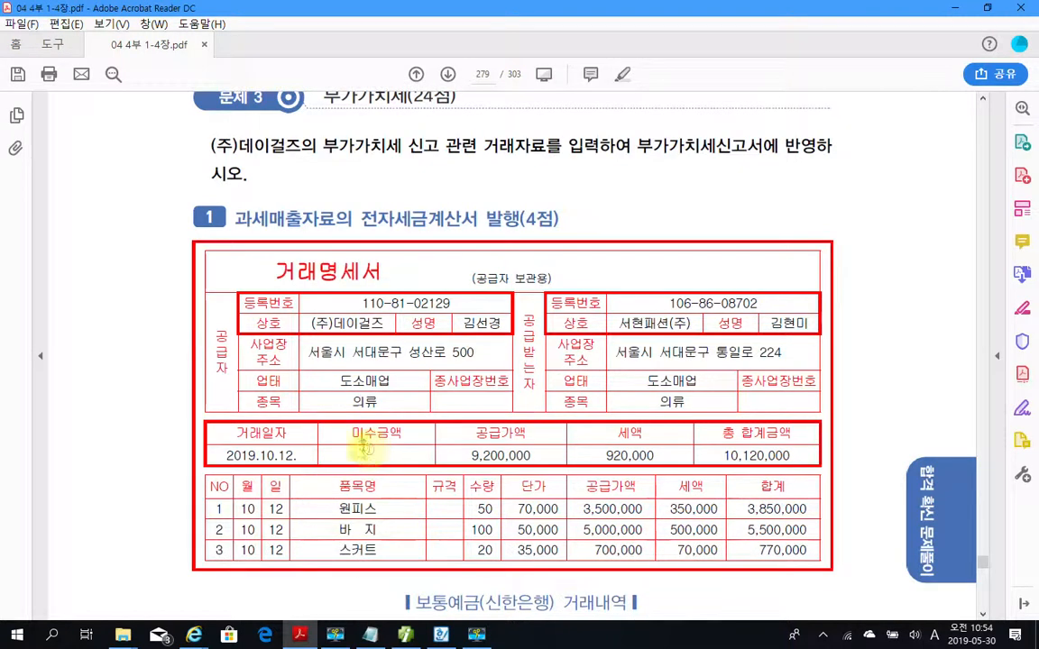
Examine the transaction statement for problem 1 in the PDF, including the supplier and buyer details and the item lines.
left_click_drag(234, 223, 494, 233)
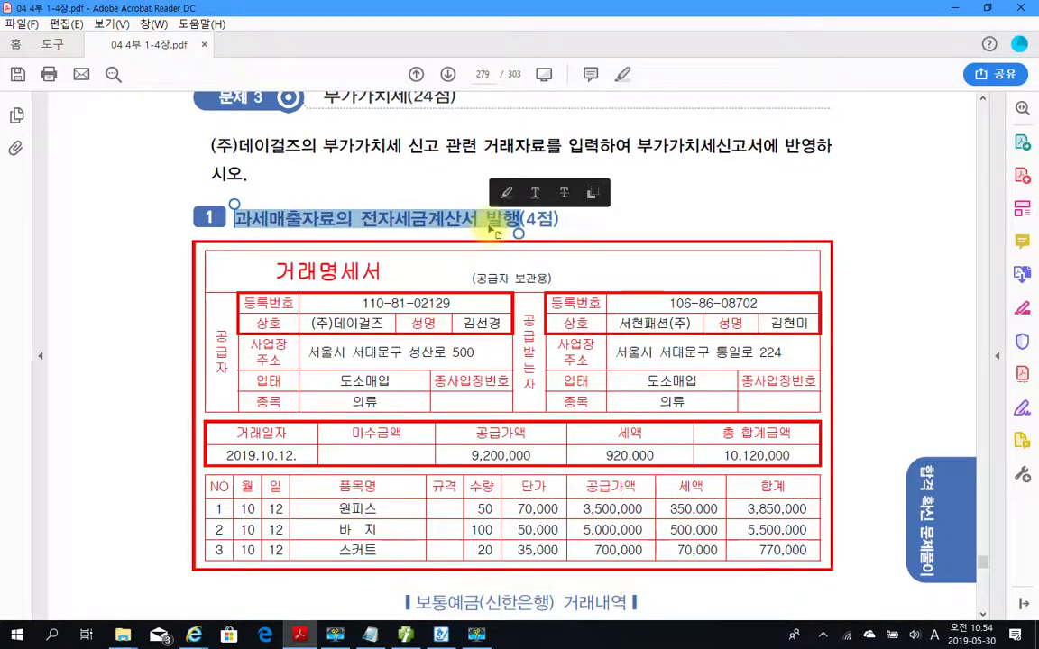
scroll(468, 426, "down", 2)
scroll(520, 476, "down", 1)
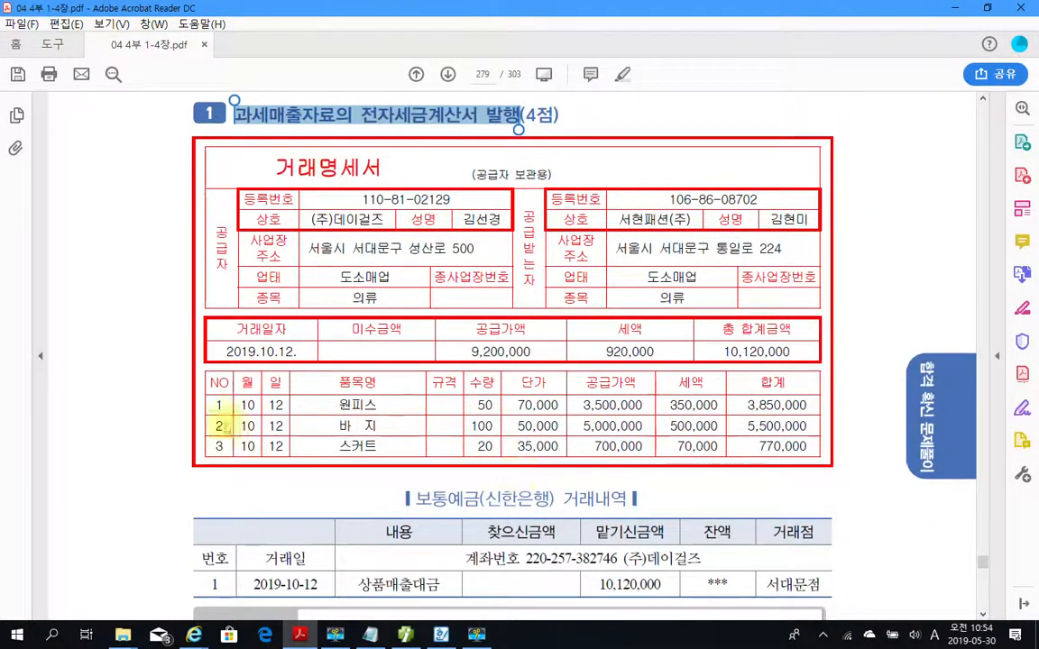
mouse_move(194, 371)
left_mouse_down()
mouse_move(742, 475)
mouse_move(867, 483)
left_mouse_up()
key("Escape")
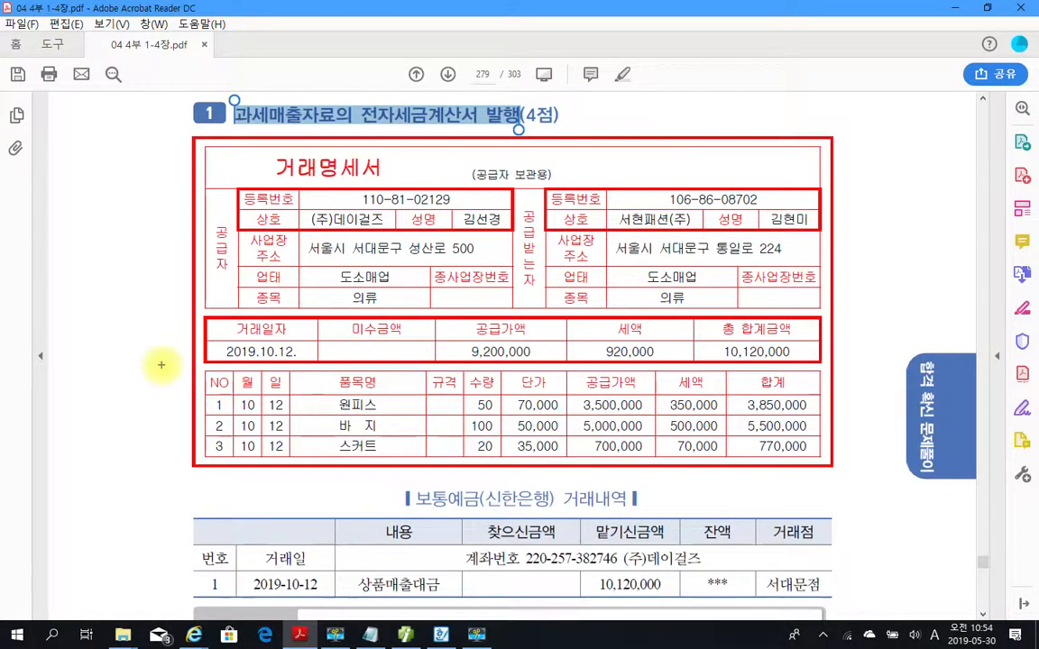
left_click_drag(161, 364, 852, 485)
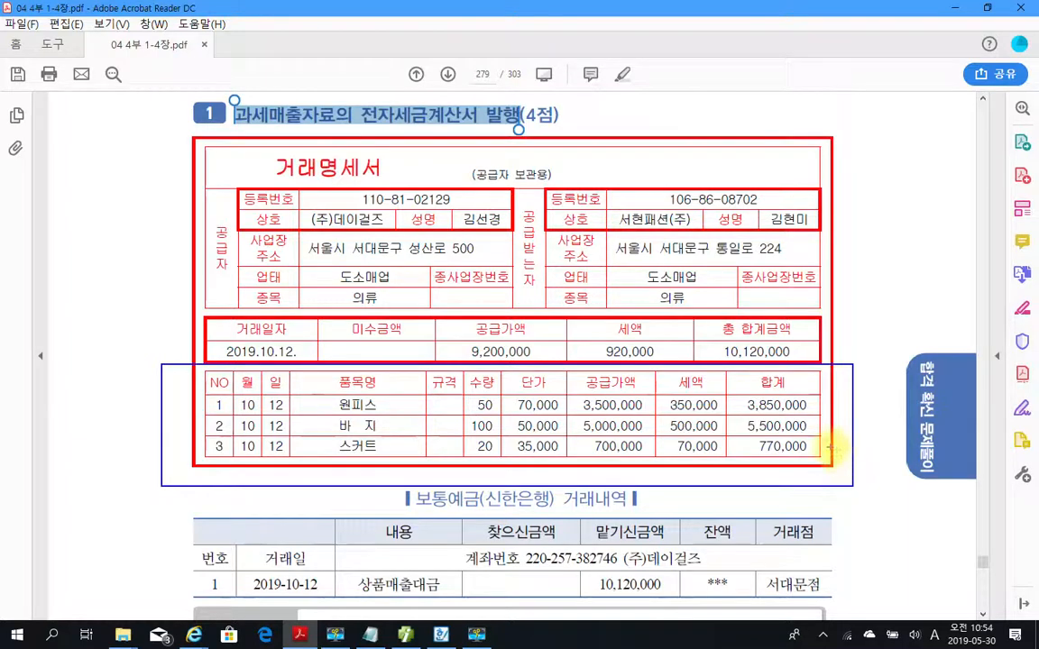
key("Escape")
Read the ordinary deposit transaction details, 자료설명 and 평가문제 instructions below the transaction statement.
scroll(118, 528, "down", 7)
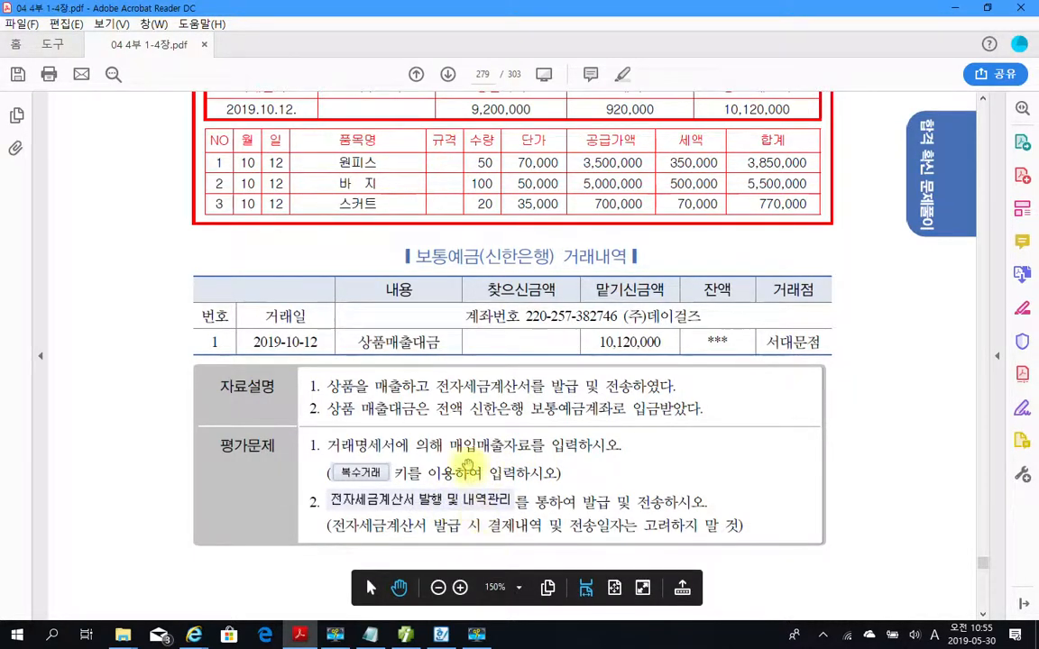
scroll(467, 461, "up", 1)
scroll(467, 461, "up", 3)
scroll(448, 457, "down", 5)
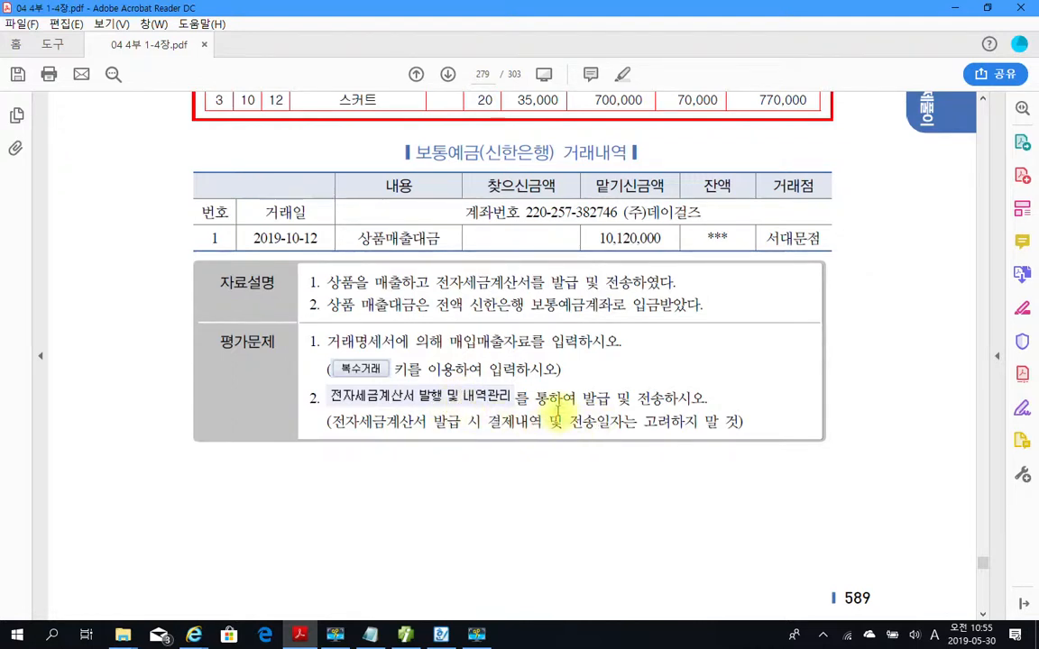
mouse_move(301, 382)
left_mouse_down()
mouse_move(692, 420)
mouse_move(801, 410)
left_mouse_up()
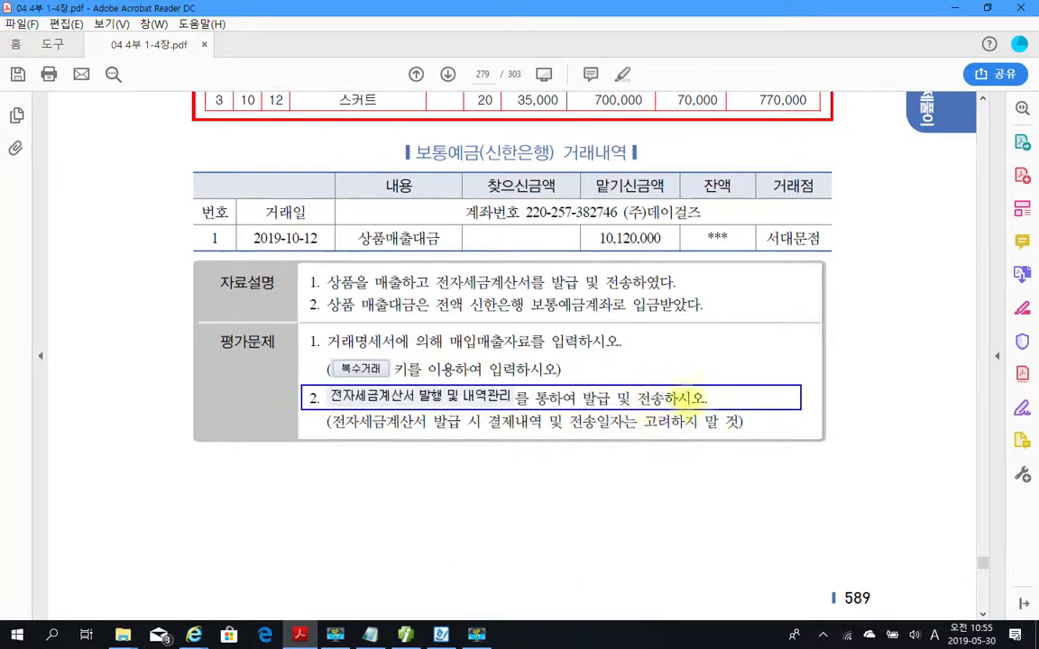
key("Escape")
scroll(566, 451, "up", 3)
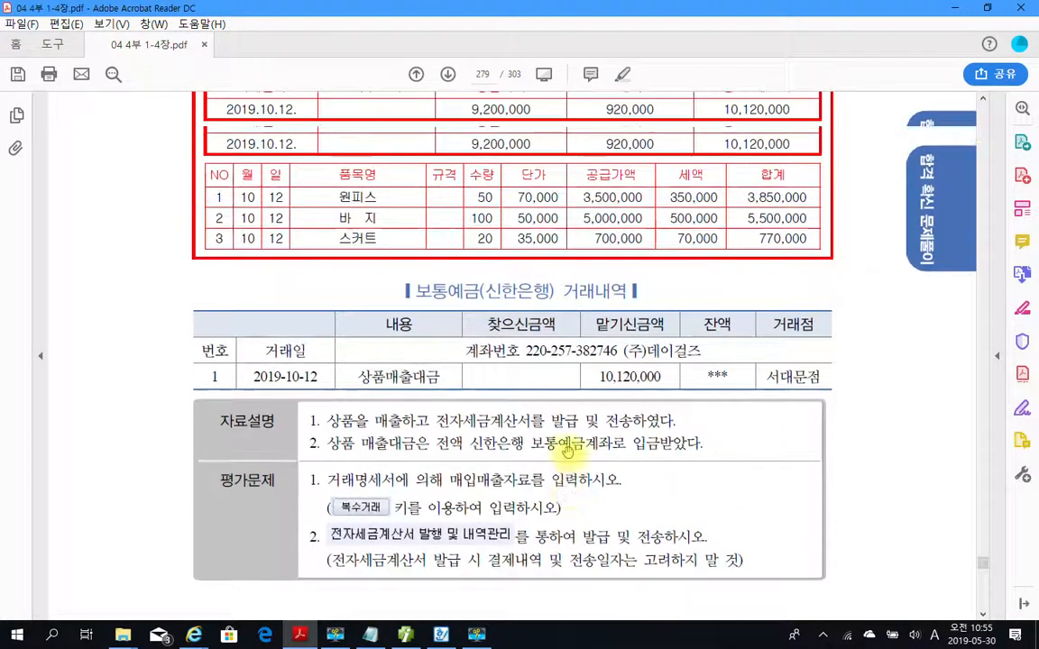
scroll(567, 451, "up", 5)
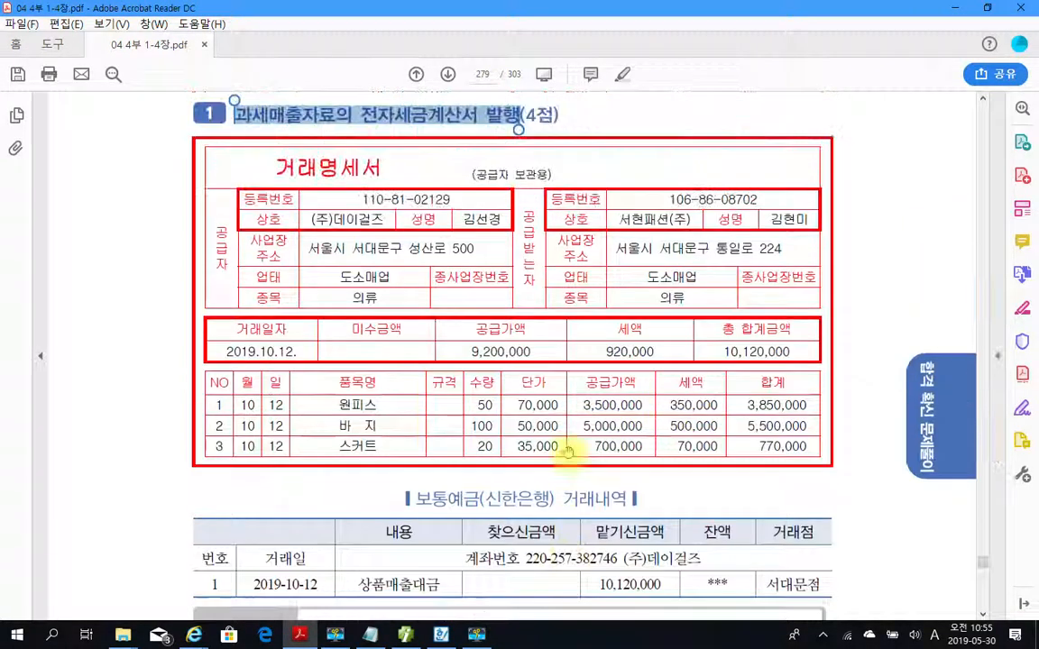
left_click(611, 125)
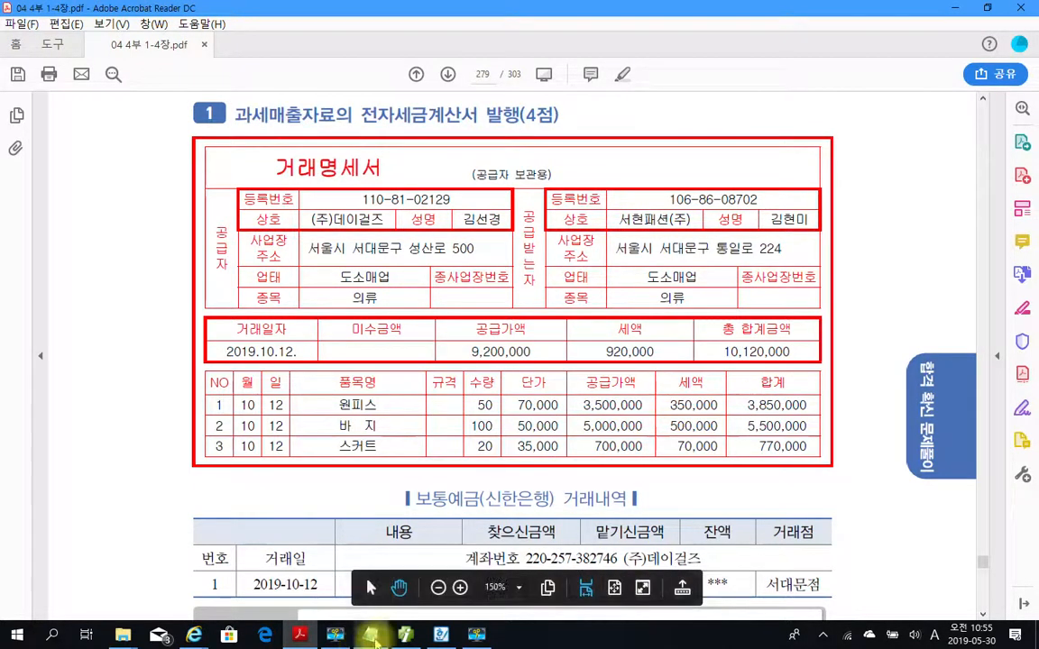
Switch to the accounting program, close 일반전표입력 and open 매입매출전표입력.
left_click(404, 635)
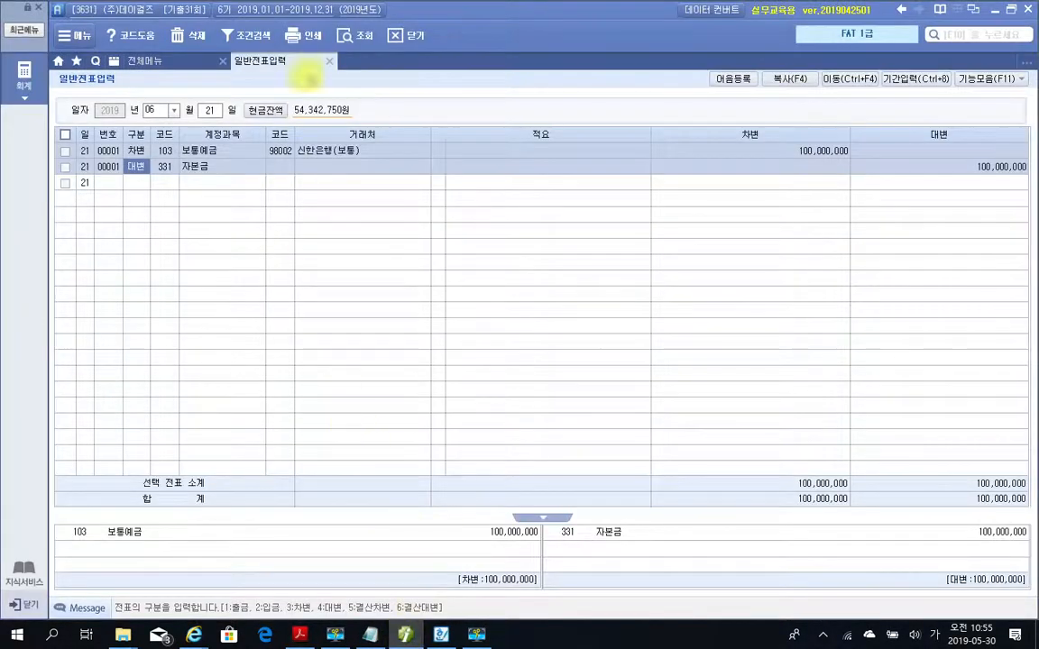
left_click(329, 60)
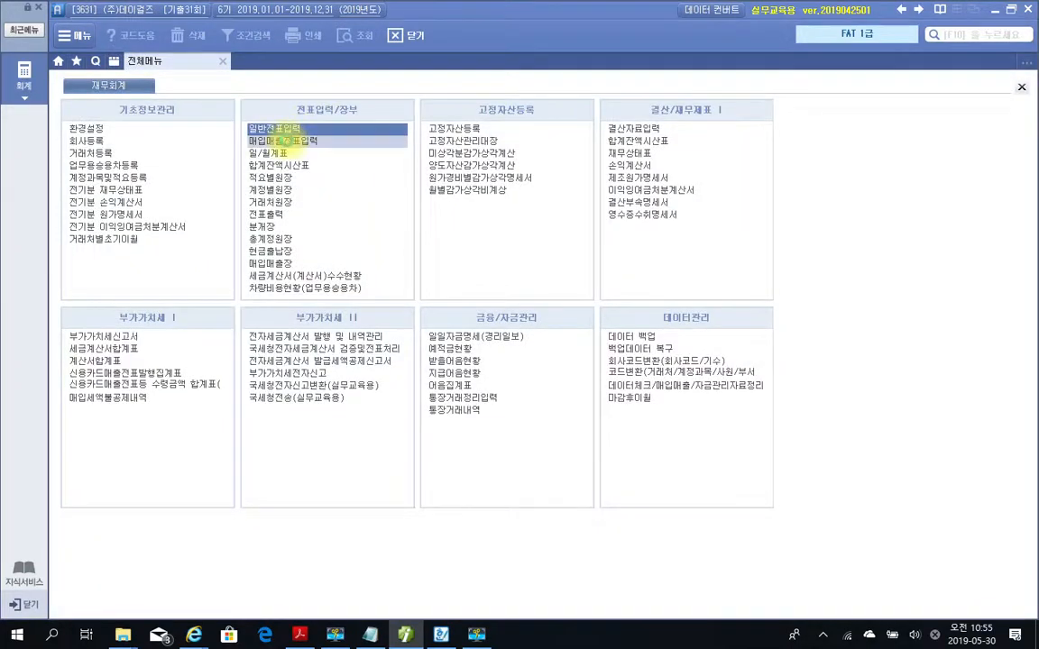
left_click(283, 142)
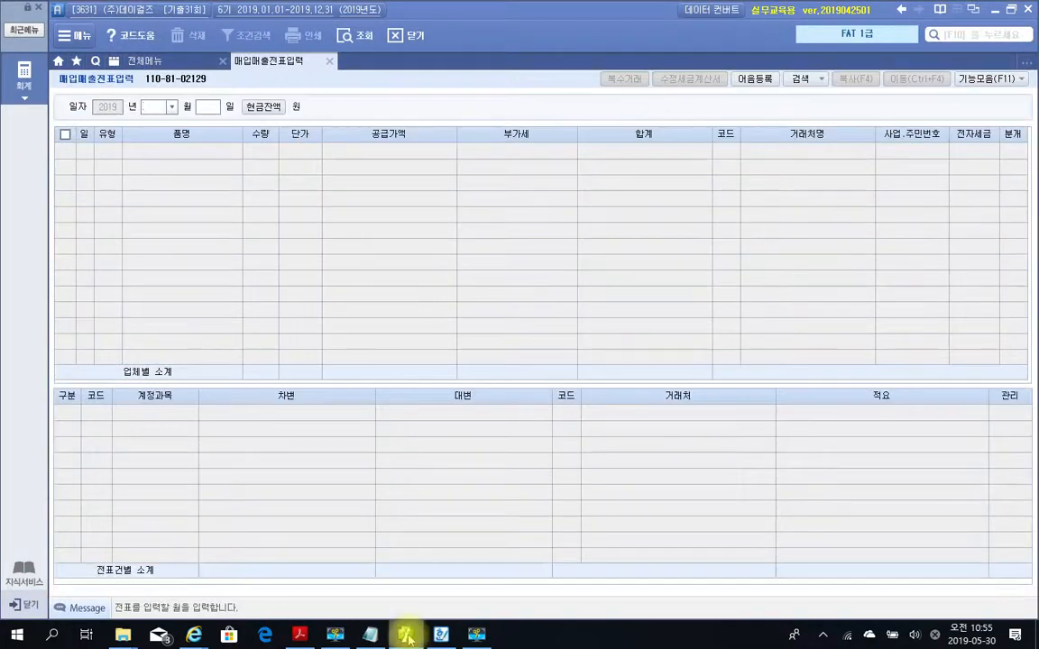
Start a voucher dated October 12 with tax type 11 (과세) in 매입매출전표입력.
left_click(300, 634)
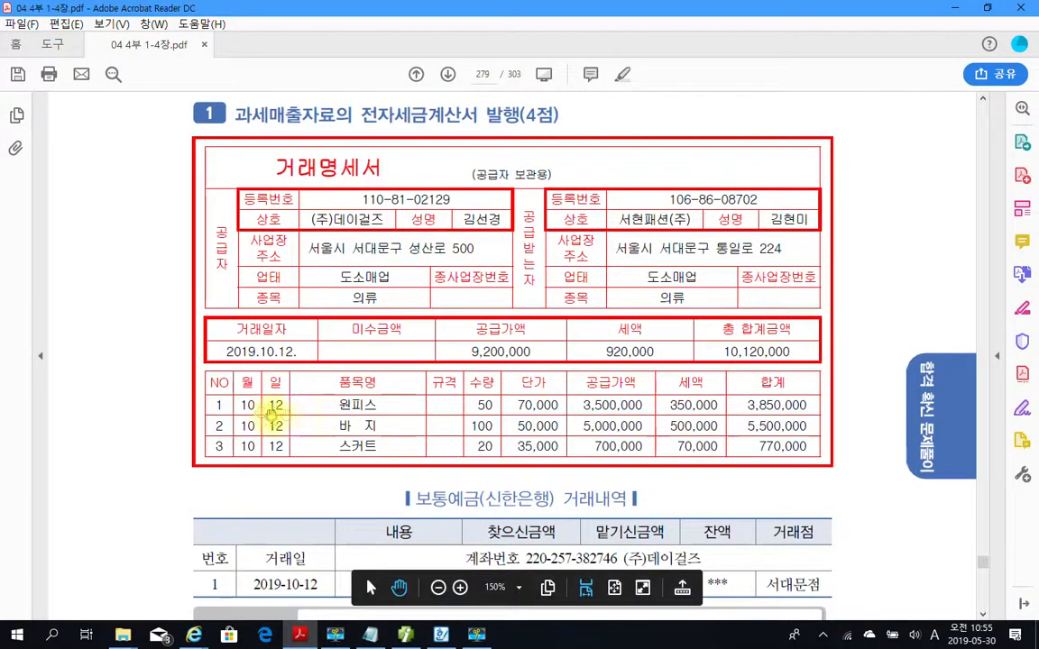
left_click(406, 636)
type("0")
key("Return")
type("12")
key("Return")
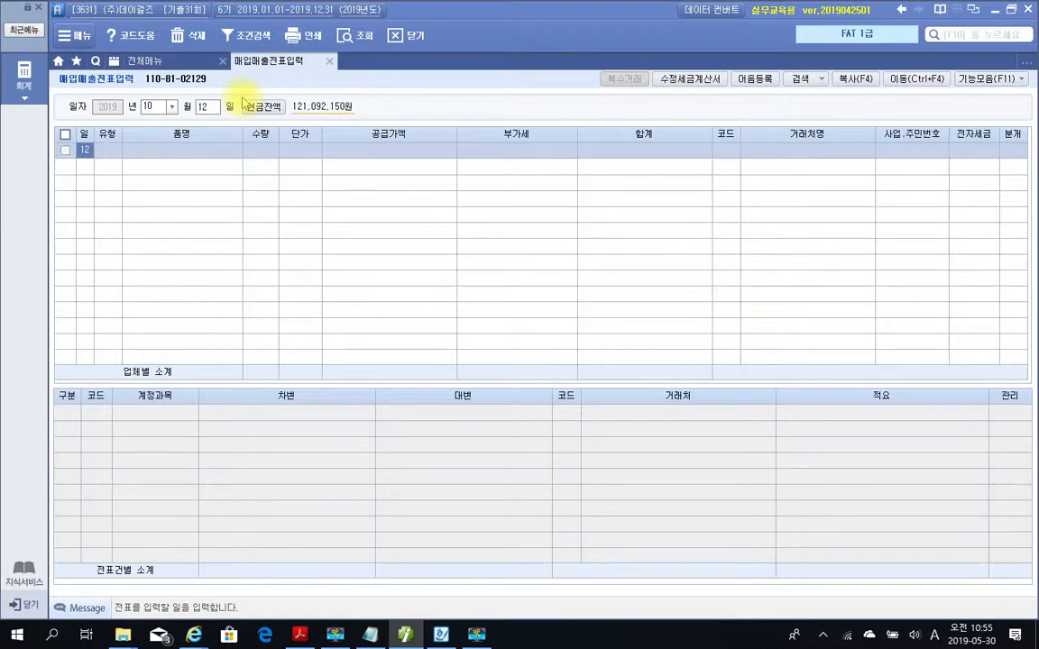
key("Return")
type("11")
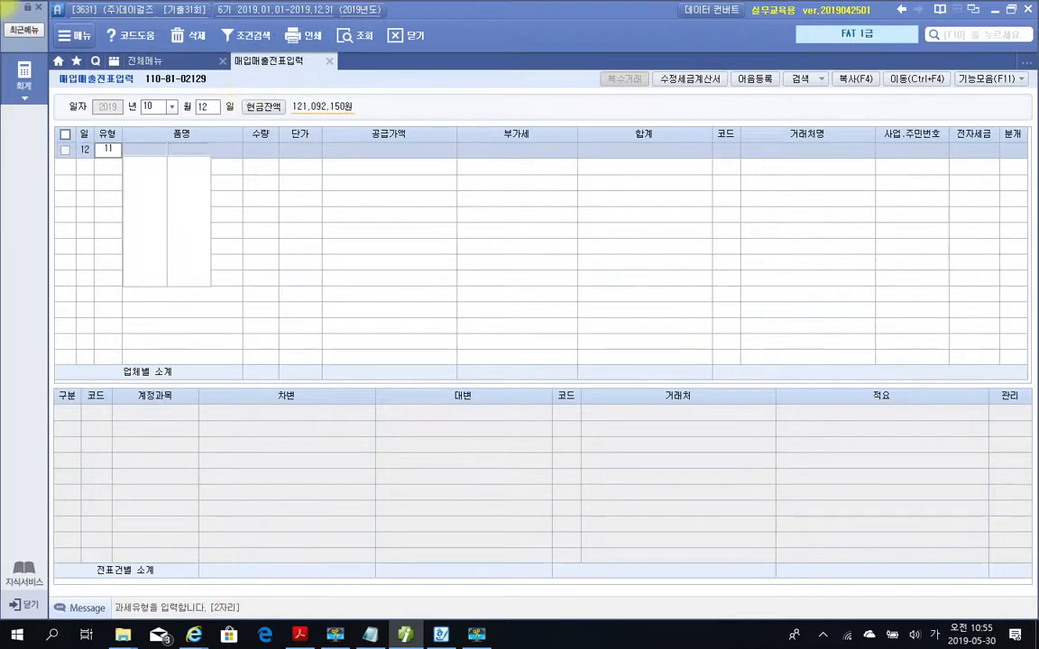
key("Return")
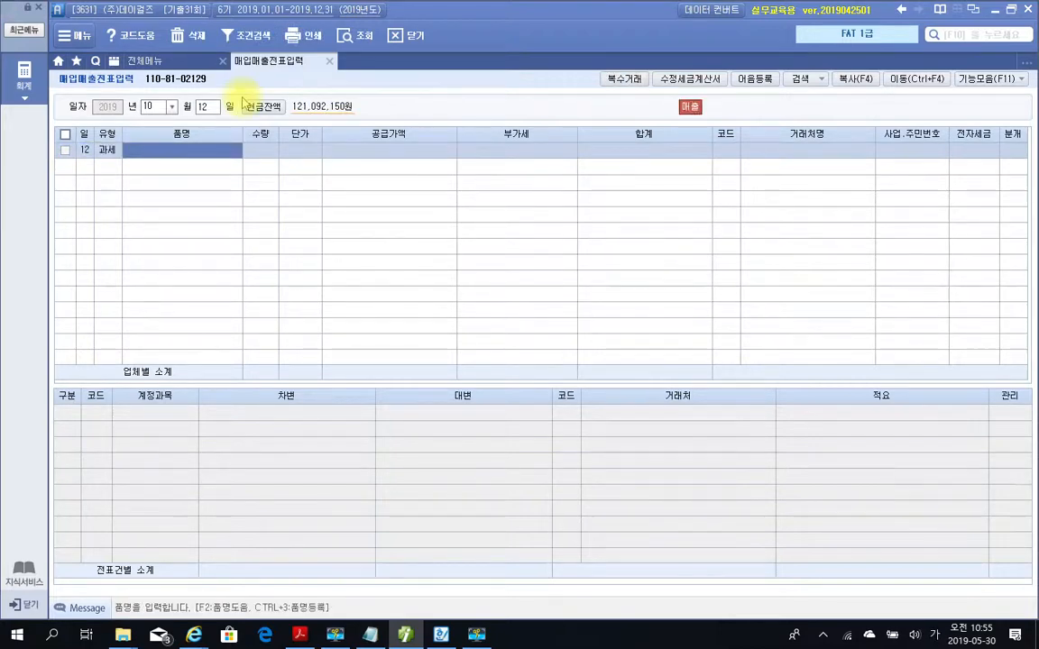
Open the 복수거래 entry for the voucher and add 원피스 with quantity 50 and unit price 70,000.
key("F7")
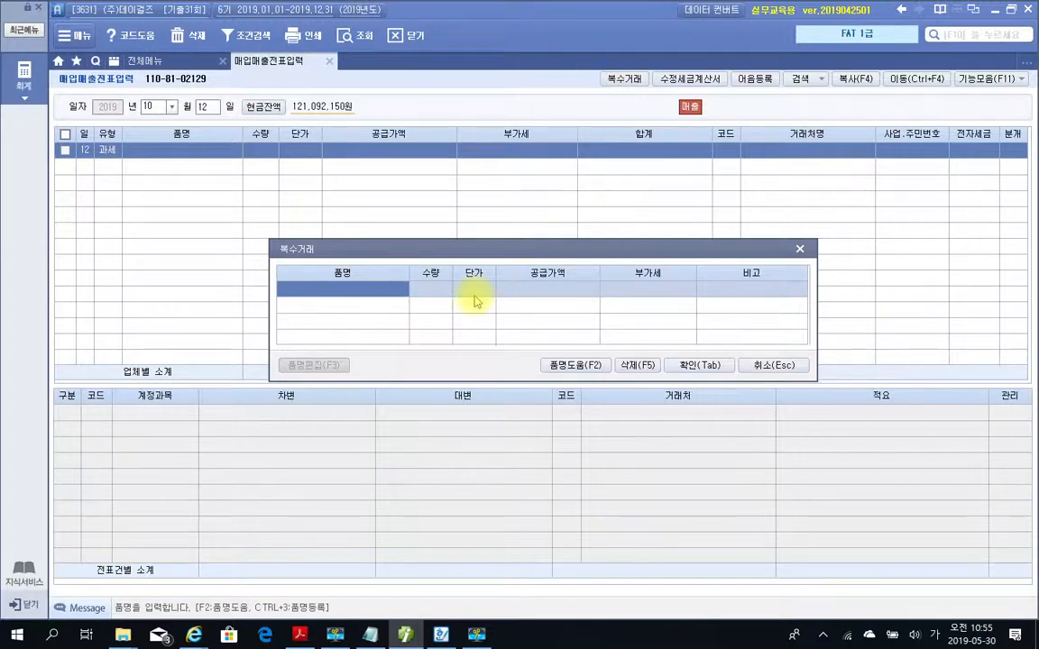
type("원피스")
key("Return")
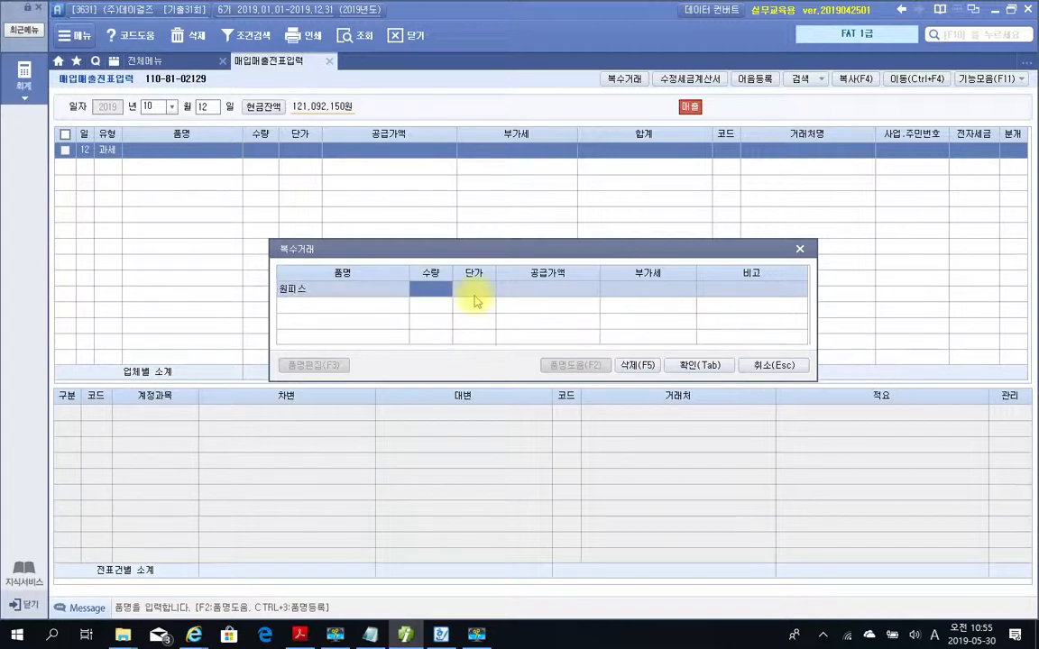
type("50")
key("Return")
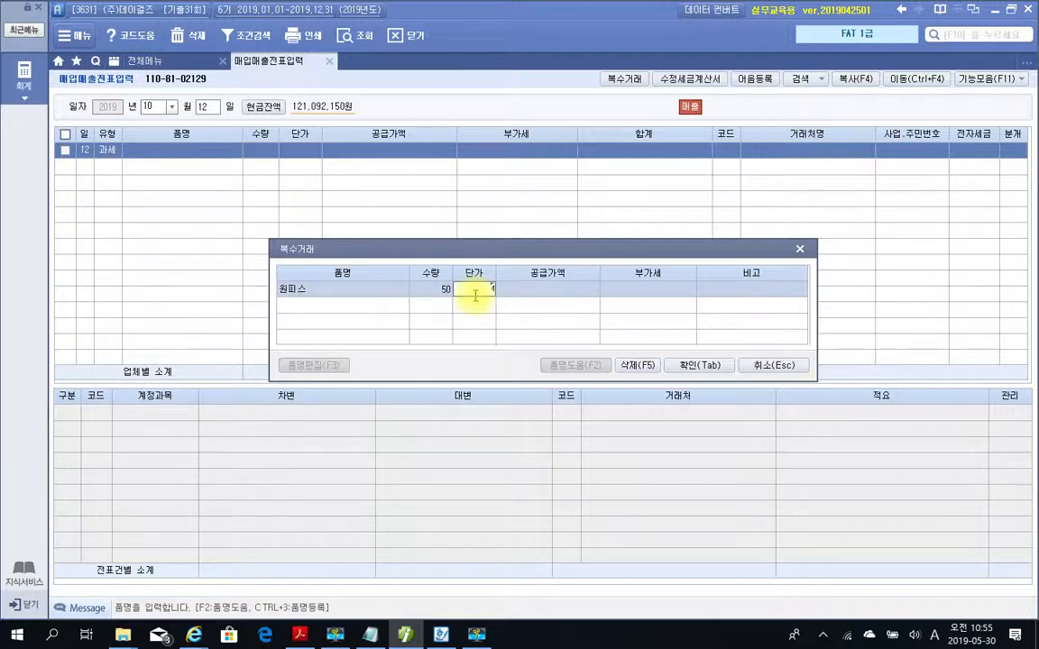
type("70000")
key("Return")
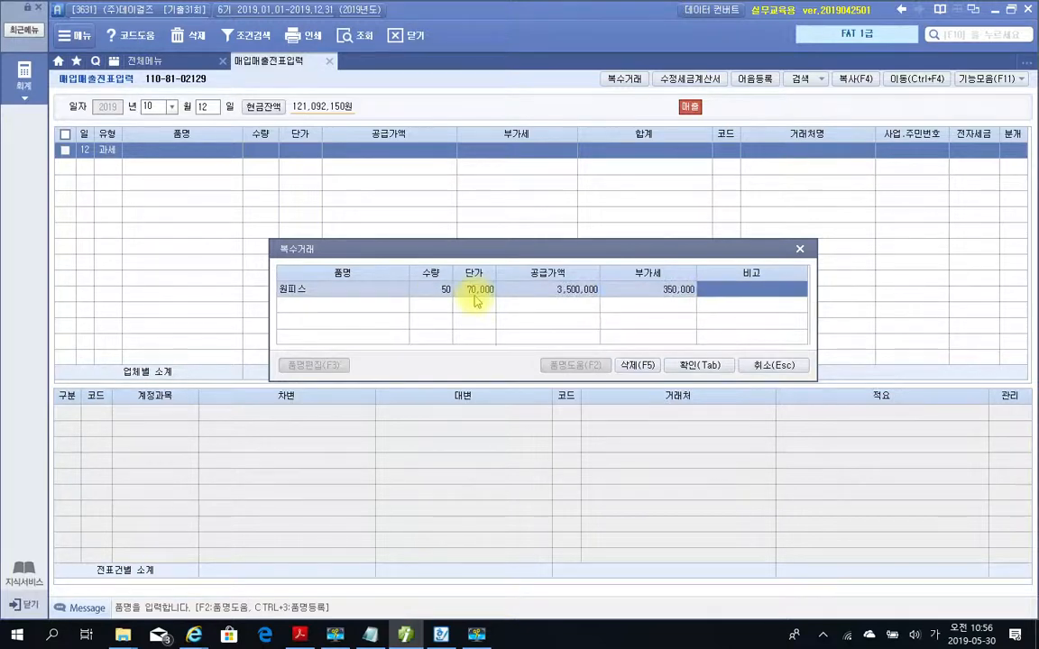
key("Return")
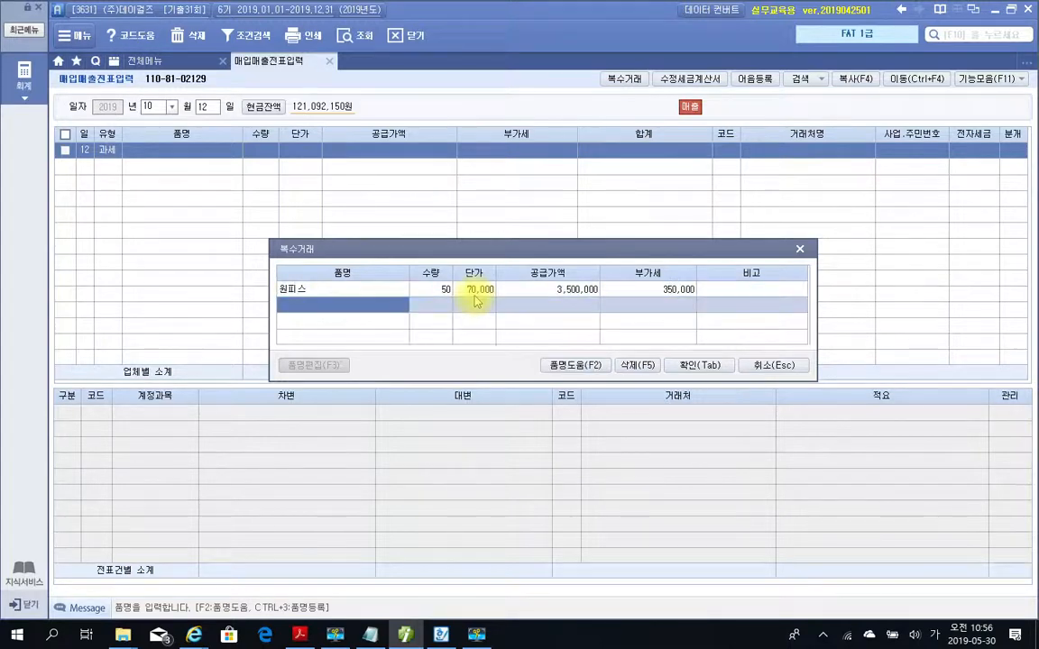
Add 바지 as the second 복수거래 item with quantity 100 and unit price 50,000.
type("ㅂ")
type("지")
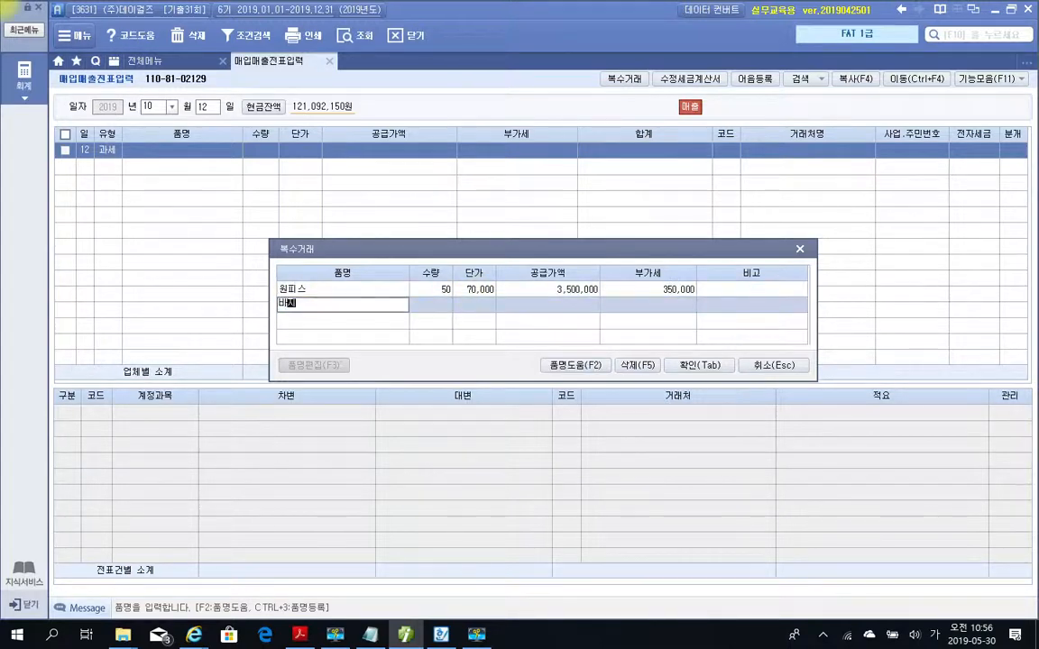
key("Return")
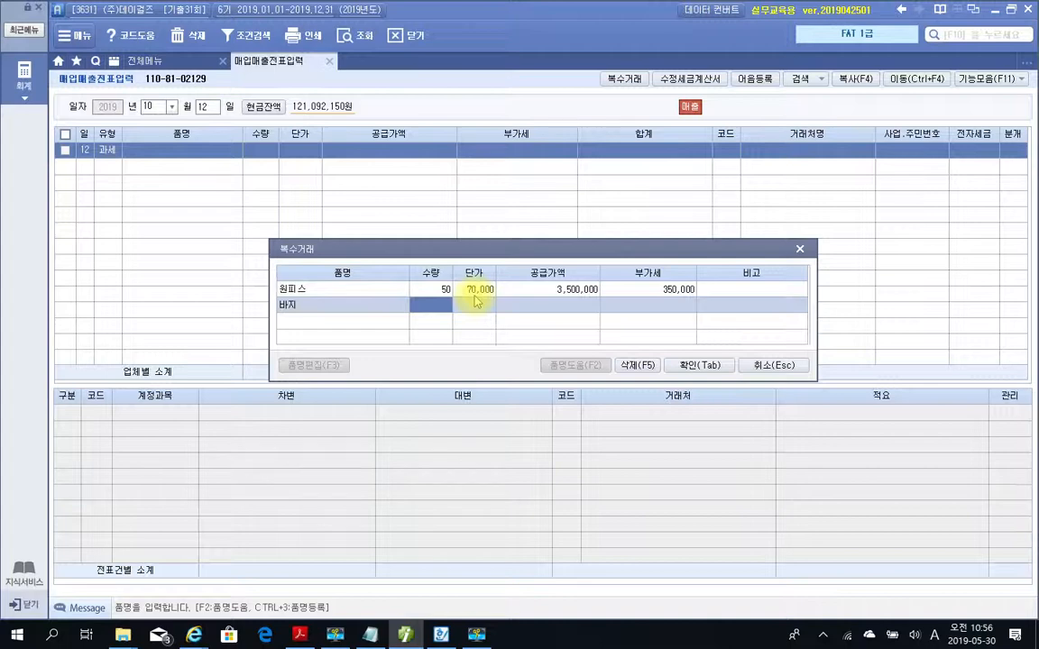
type("100")
key("Return")
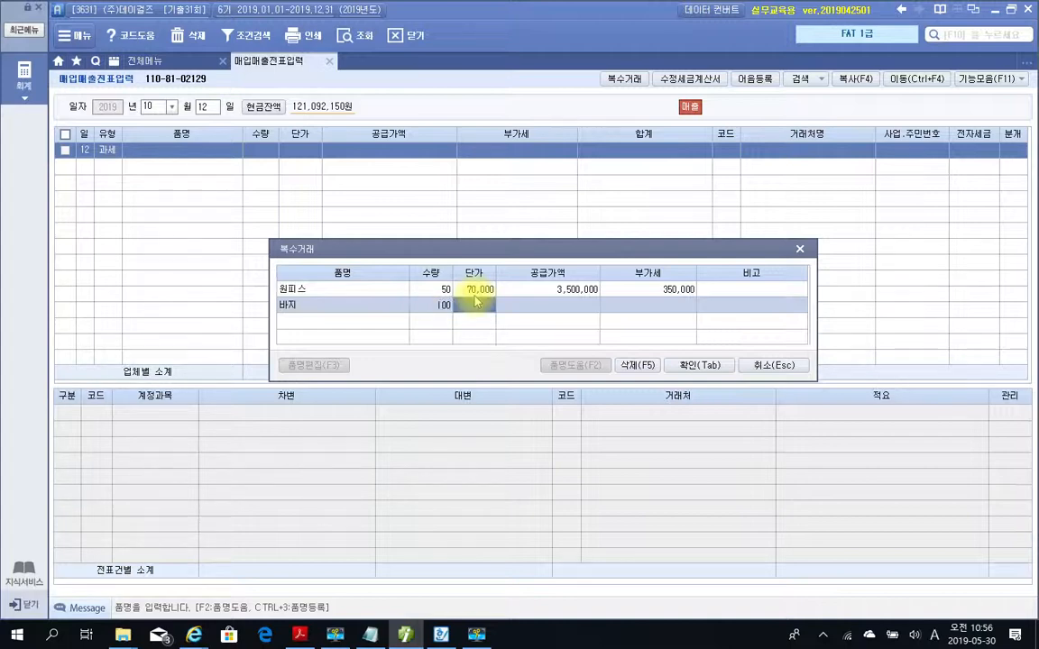
type("500000")
key("Return")
key("Return")
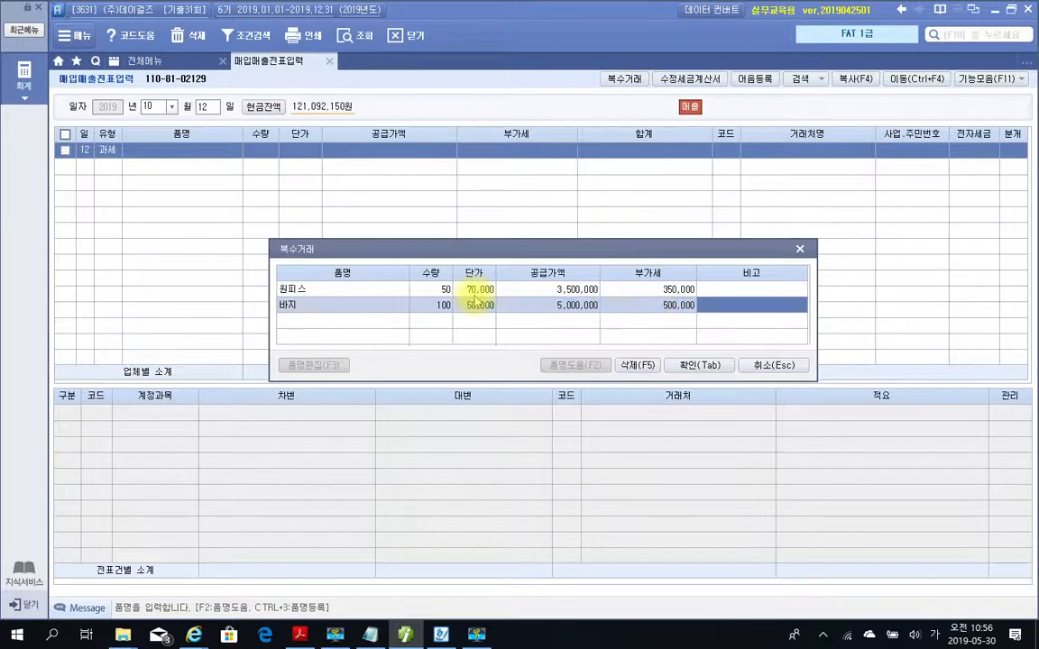
key("Return")
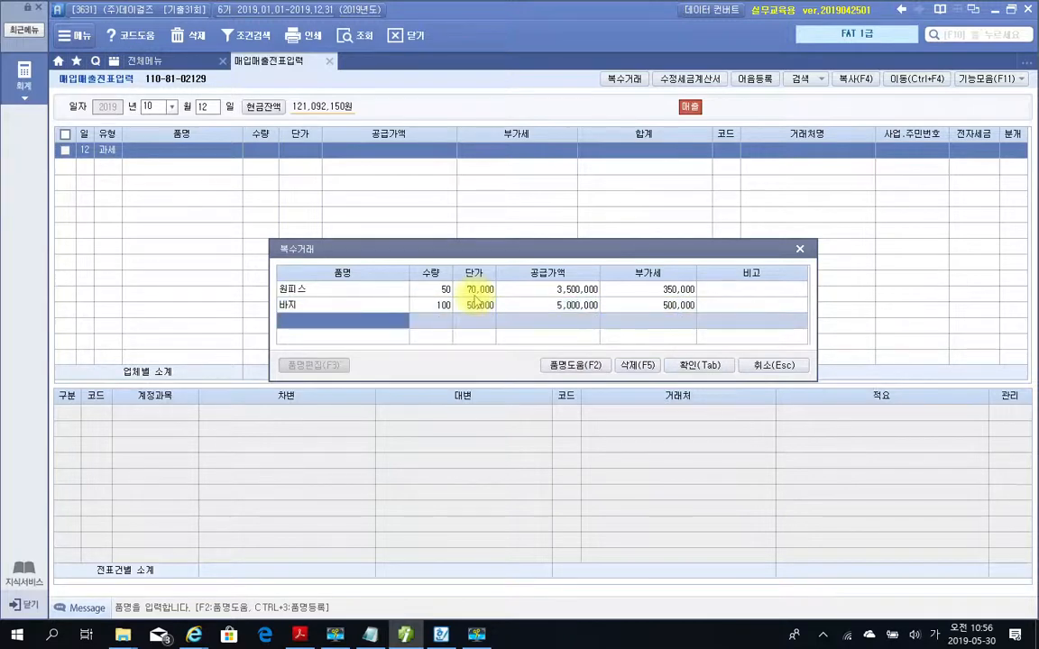
Add 스커트 as the third item with quantity 20 and unit price 35,000, and confirm the 복수거래 entry.
type("ㅅㅡ케")
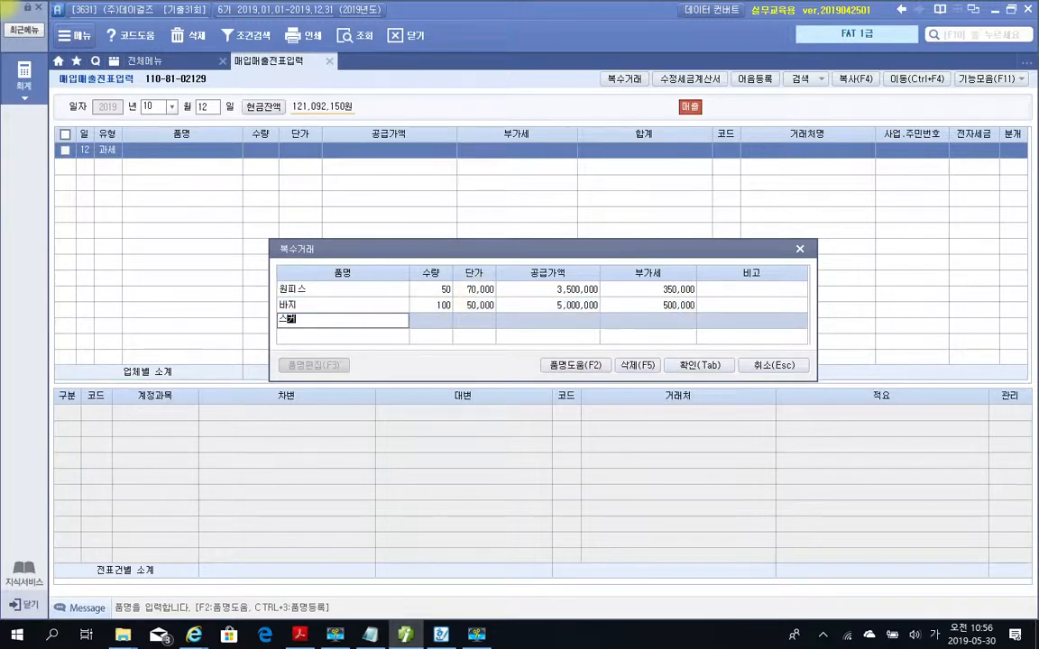
type("ㅡ")
key("Return")
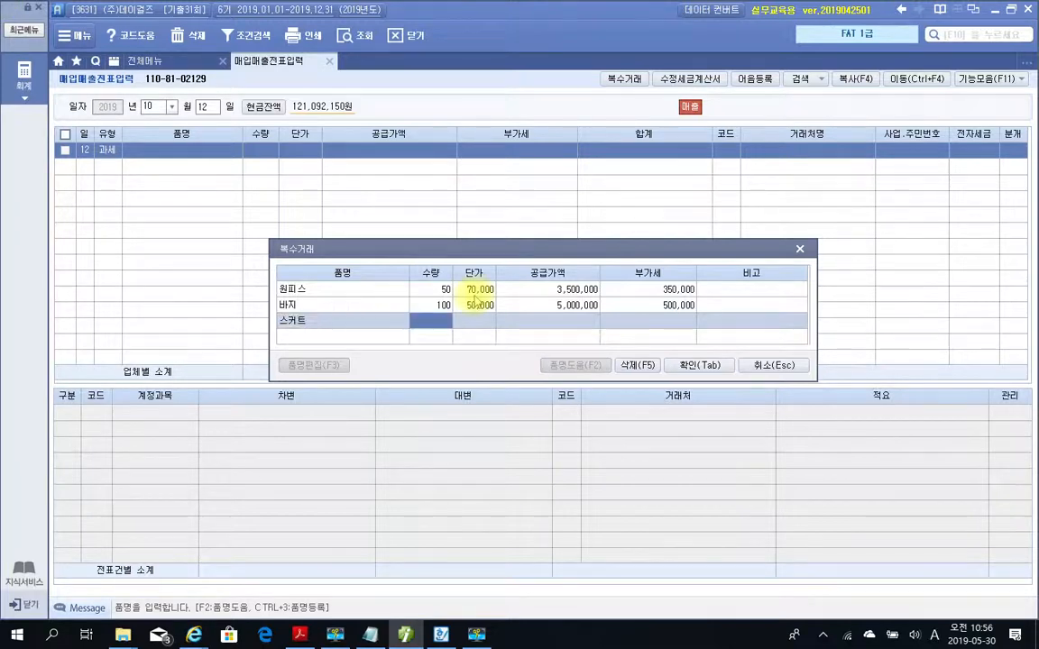
type("20")
key("Return")
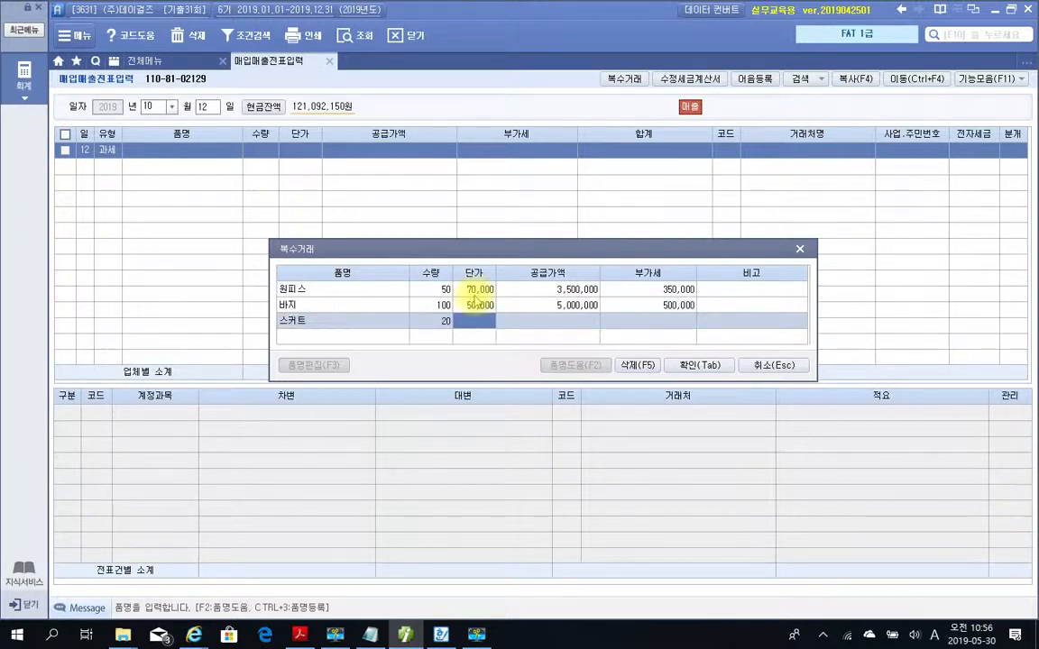
type("350000")
key("Return")
key("Return")
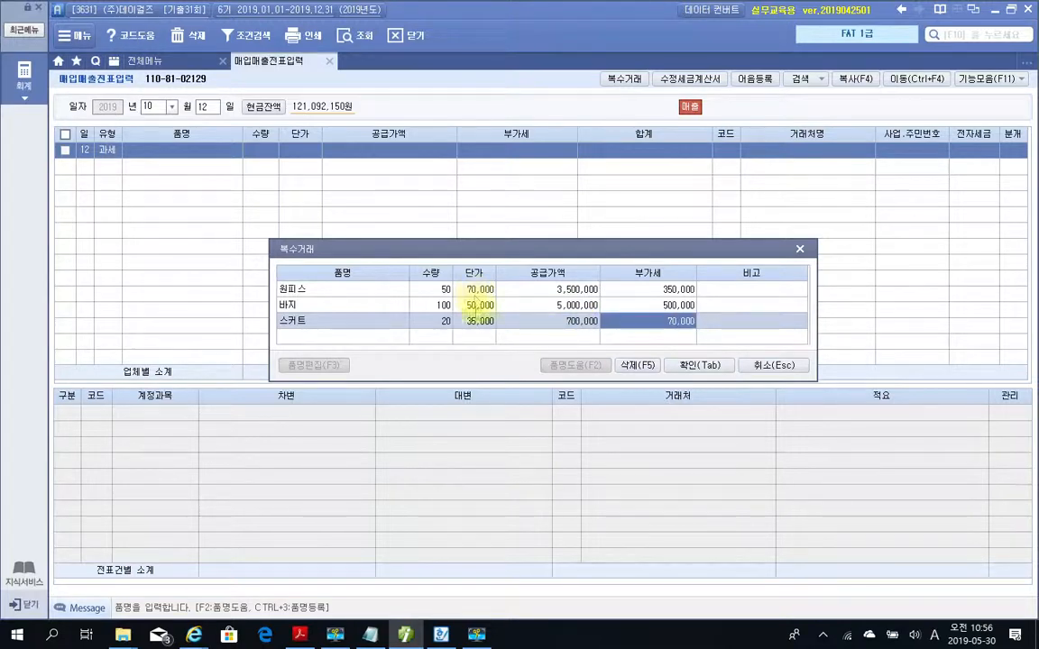
left_click(699, 366)
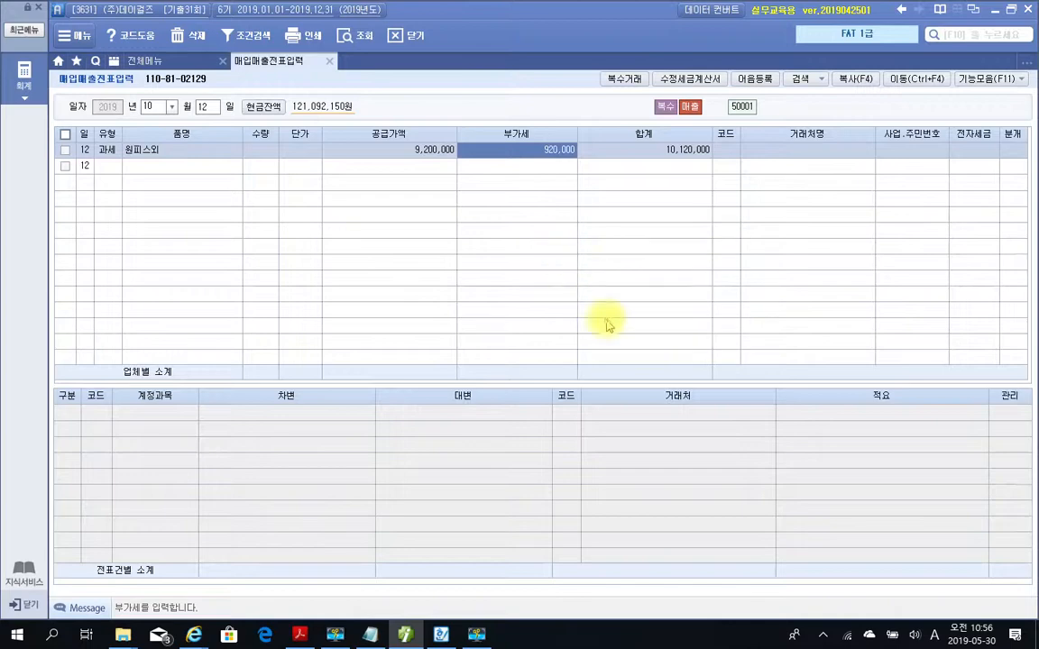
Compare the voucher's total amount with the total on the transaction statement in the PDF.
mouse_move(575, 117)
left_mouse_down()
mouse_move(761, 192)
mouse_move(731, 183)
left_mouse_up()
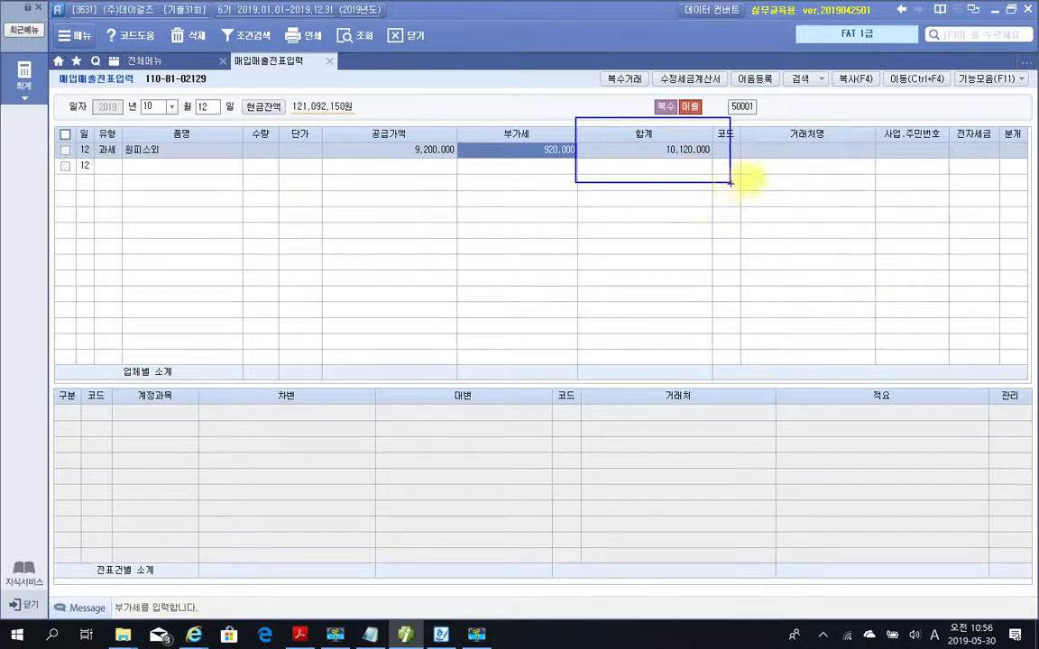
left_click(301, 635)
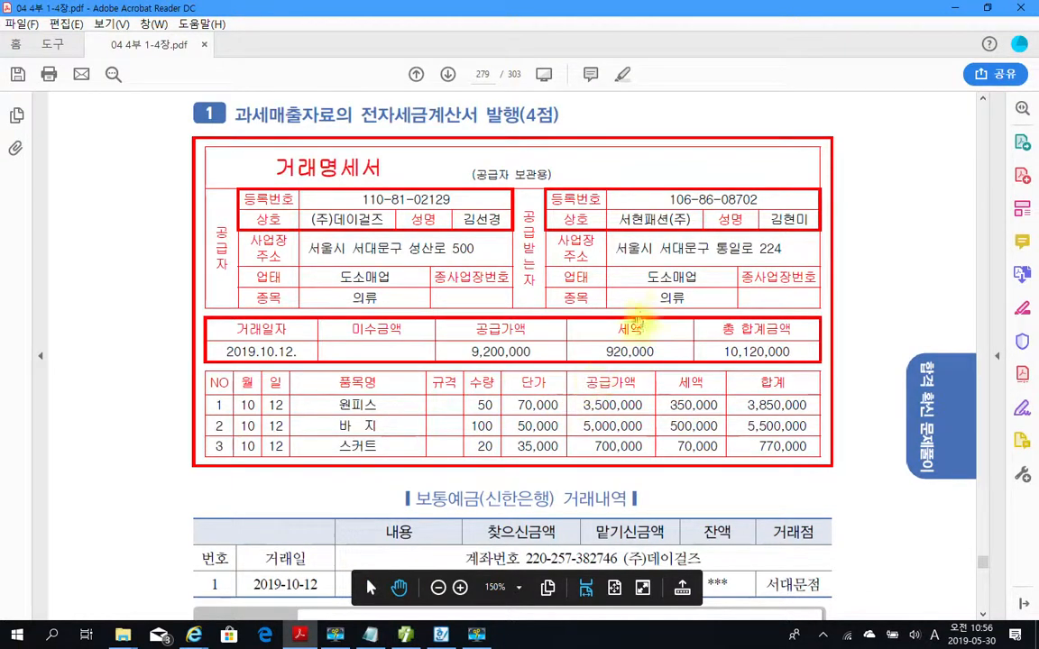
left_click_drag(642, 311, 830, 369)
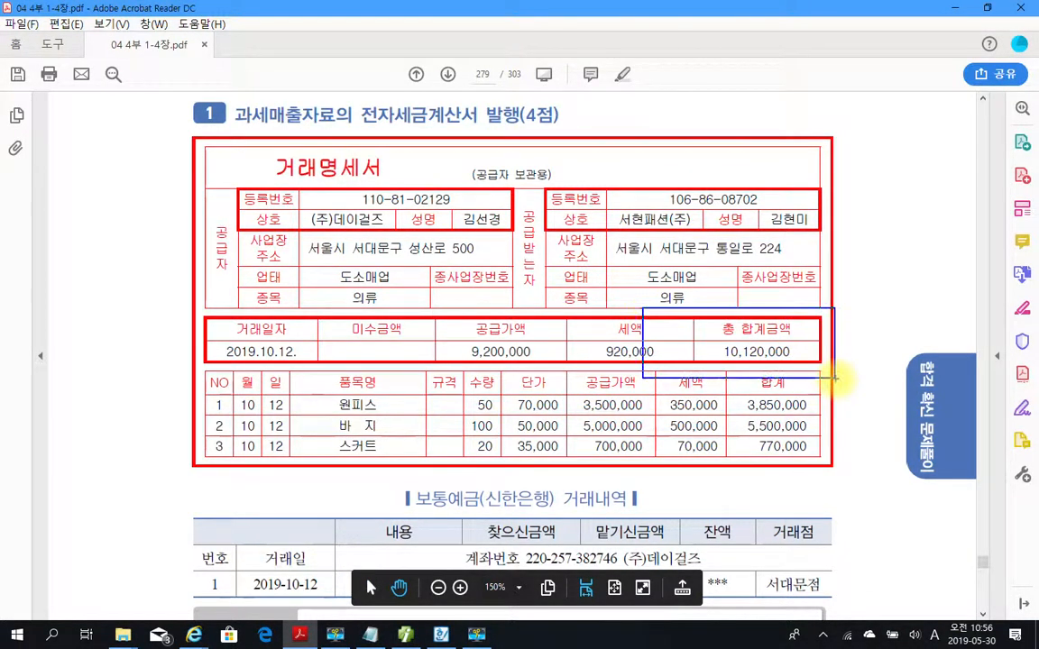
Back in the accounting program, set the voucher's customer to 서현패션(주) and its journal type to 3 (혼합), leaving 전자세금 empty.
left_click(408, 636)
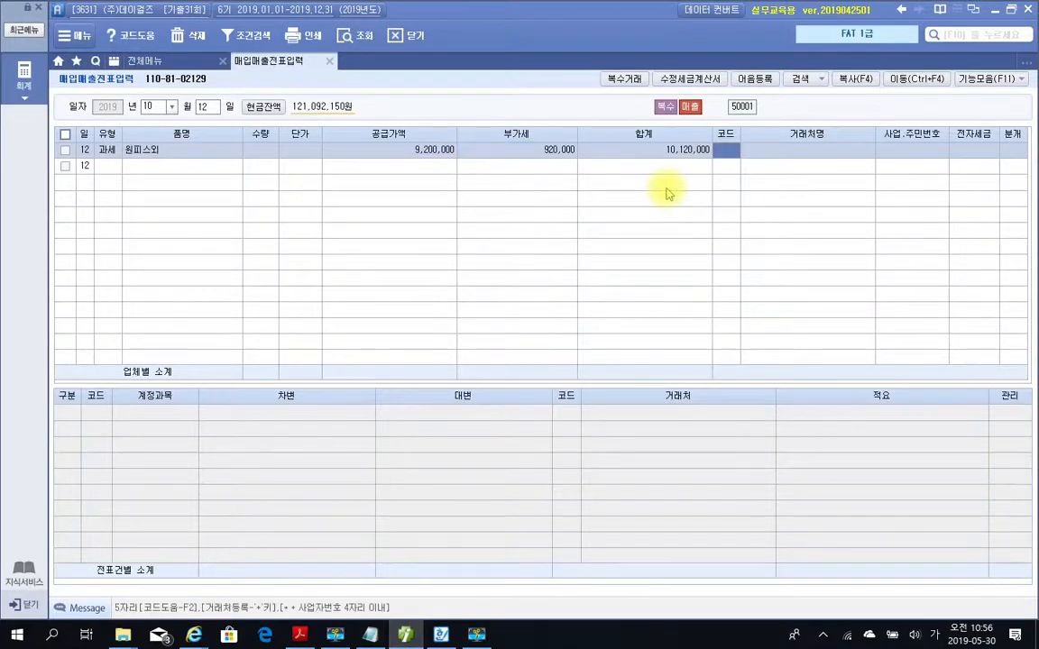
type("서현")
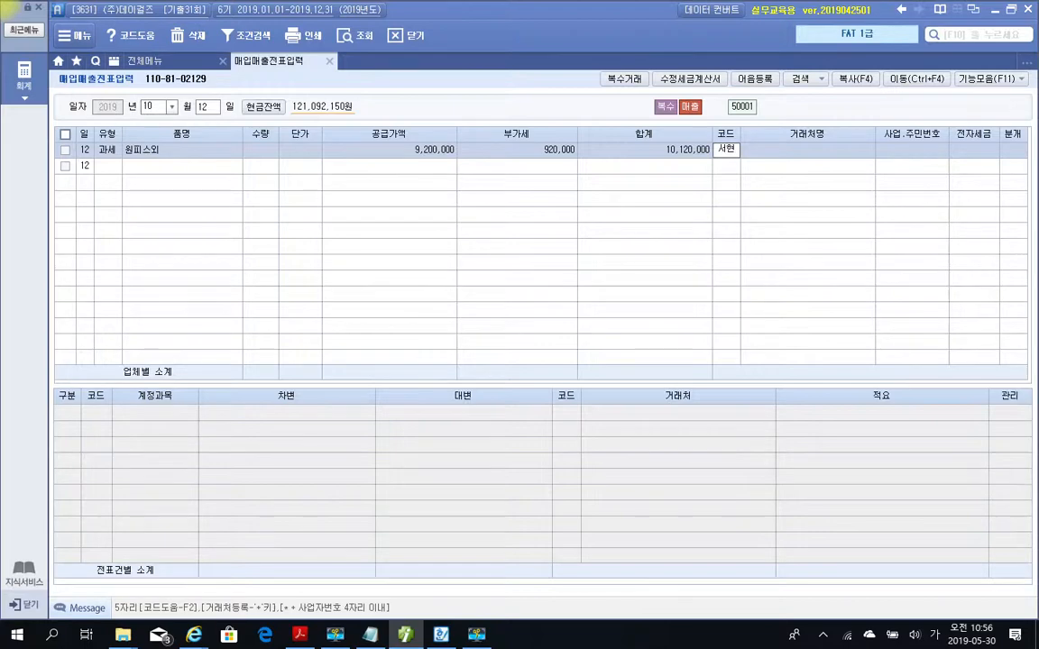
key("Return")
key("Return")
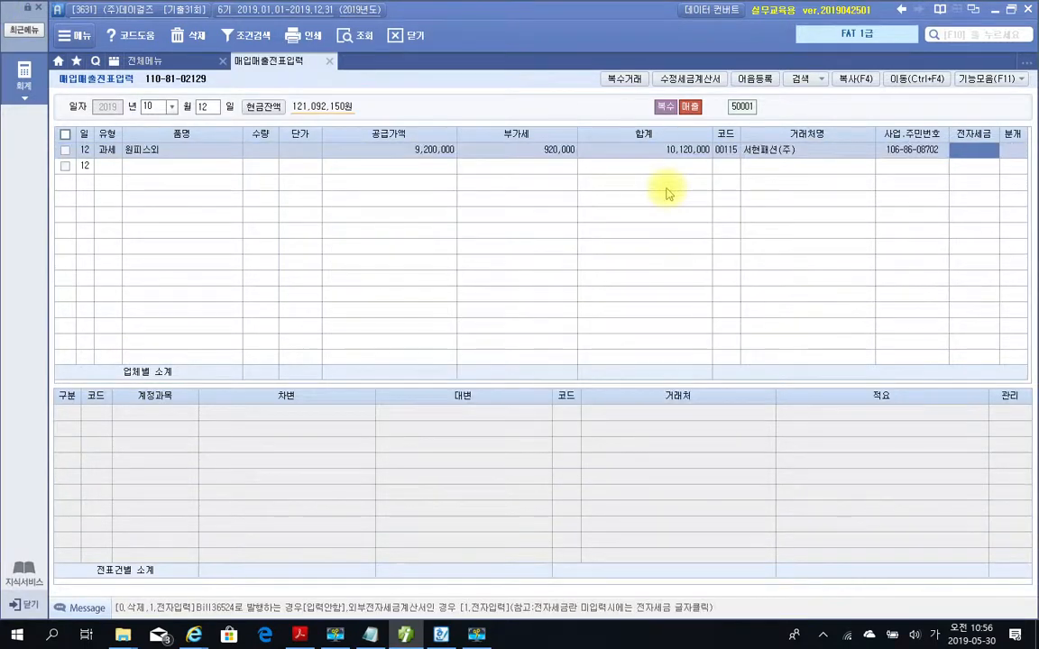
key("Return")
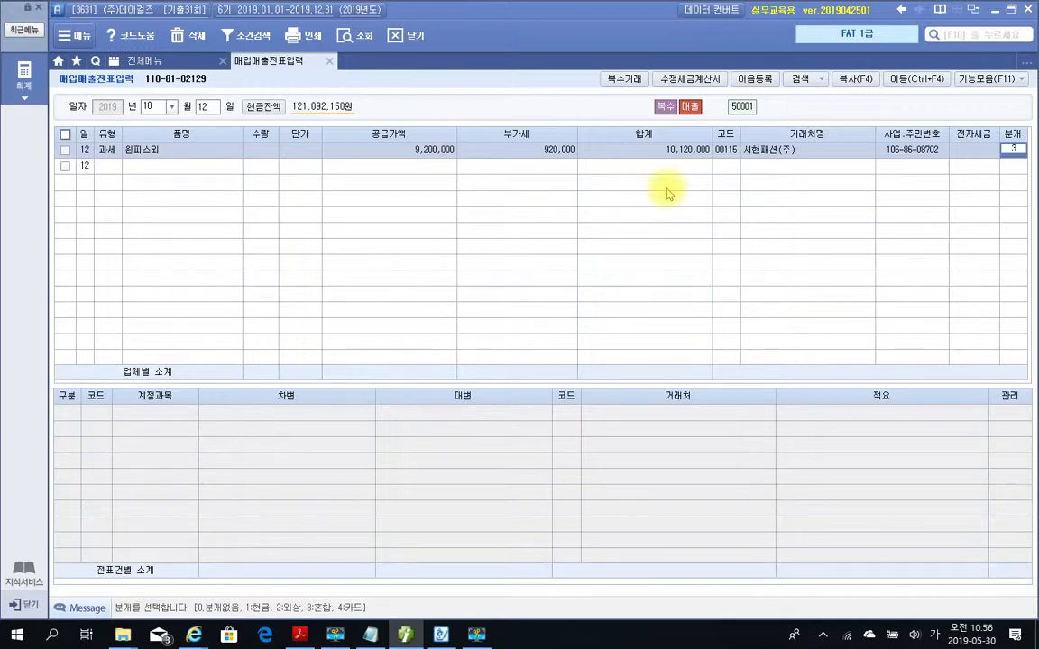
type("3")
key("Return")
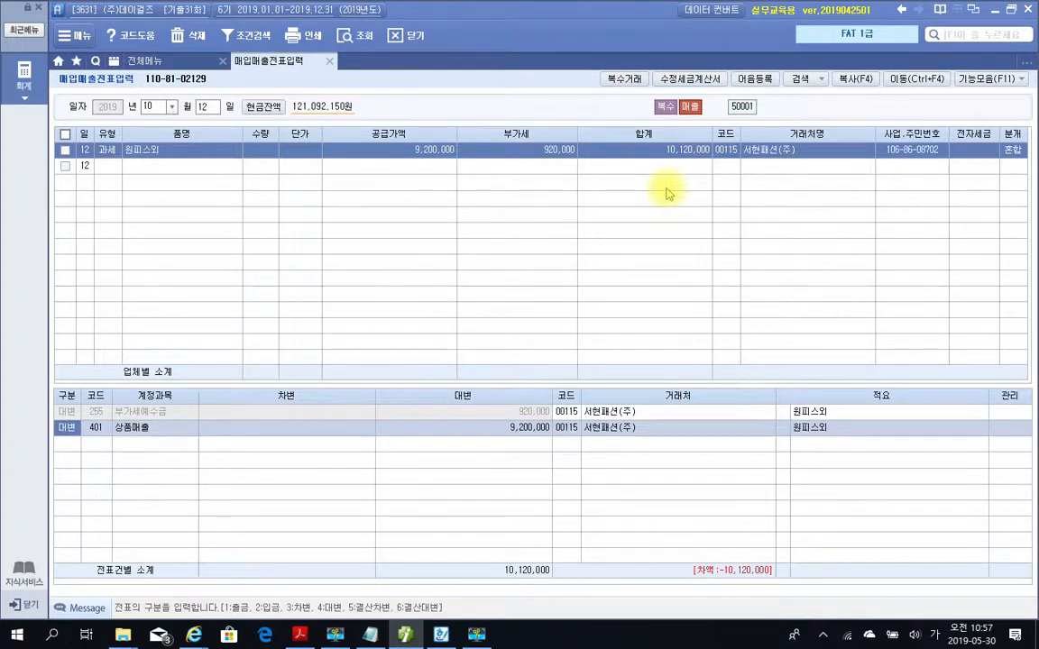
Add a debit (차변) line for account 103 보통예금 with an amount of 10,120,000.
key("Down")
type("3")
key("Return")
type("103")
key("Return")
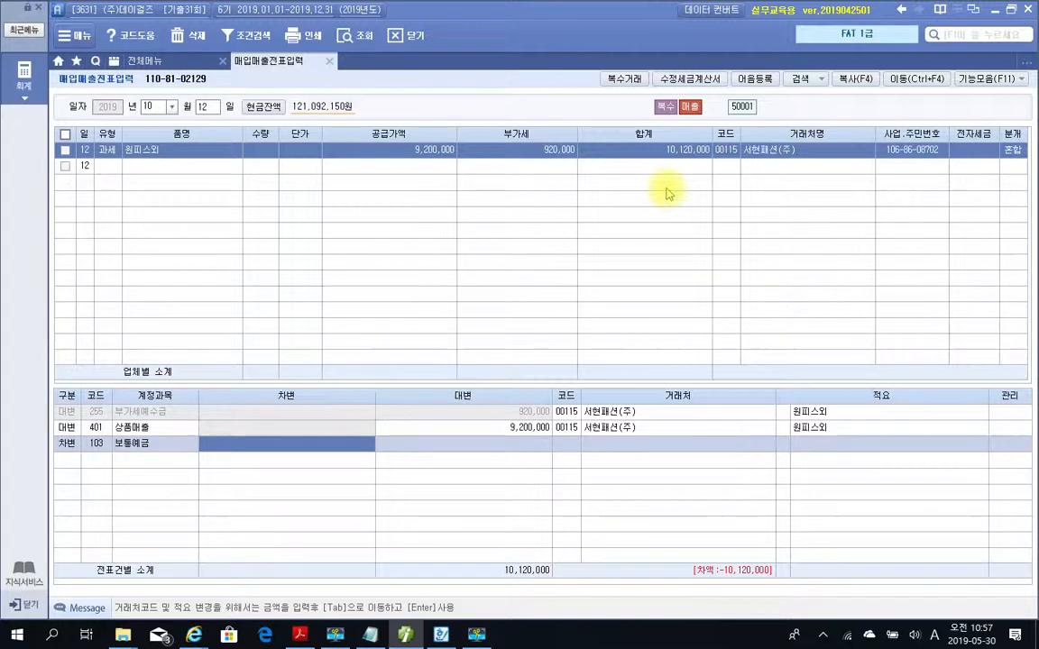
type("10,120,")
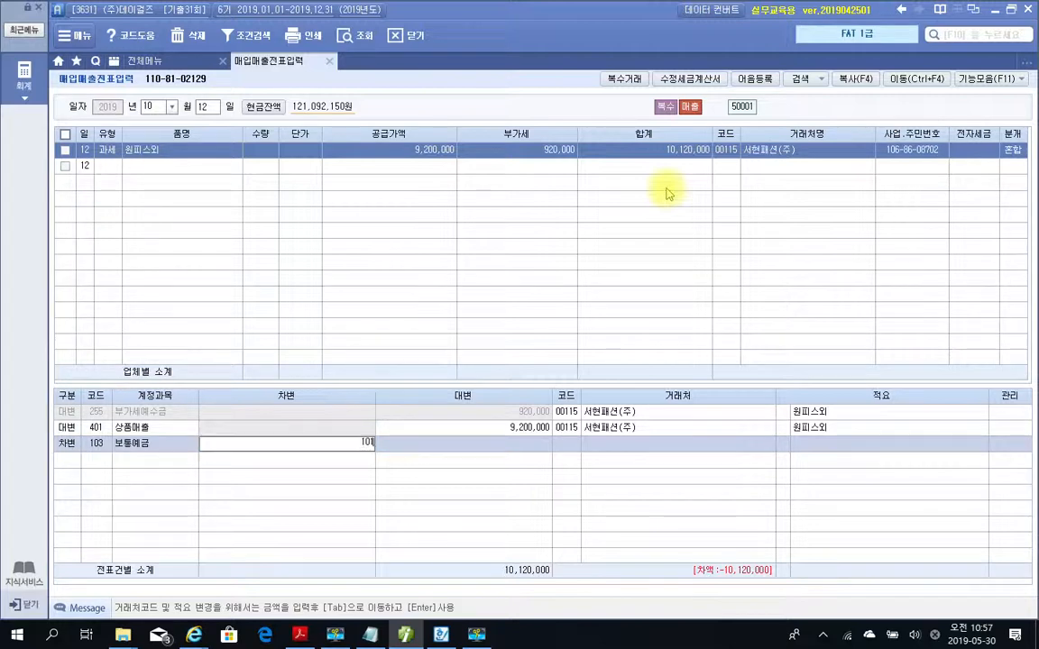
type("000")
key("Return")
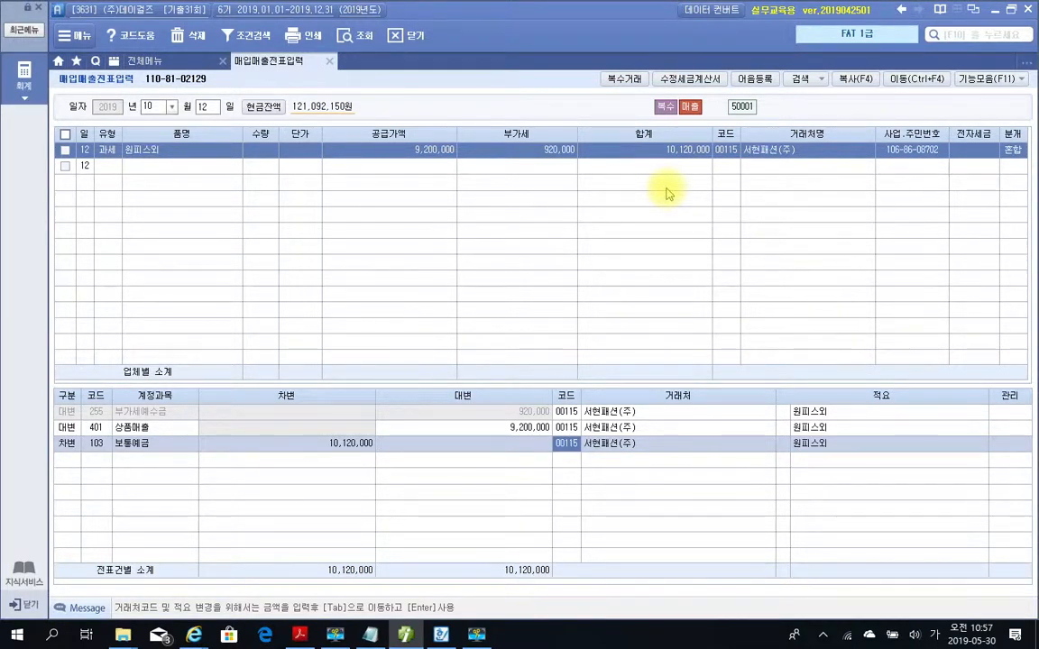
Change the customer on the 보통예금 debit line to 신한은행(보통).
type("신한")
key("Return")
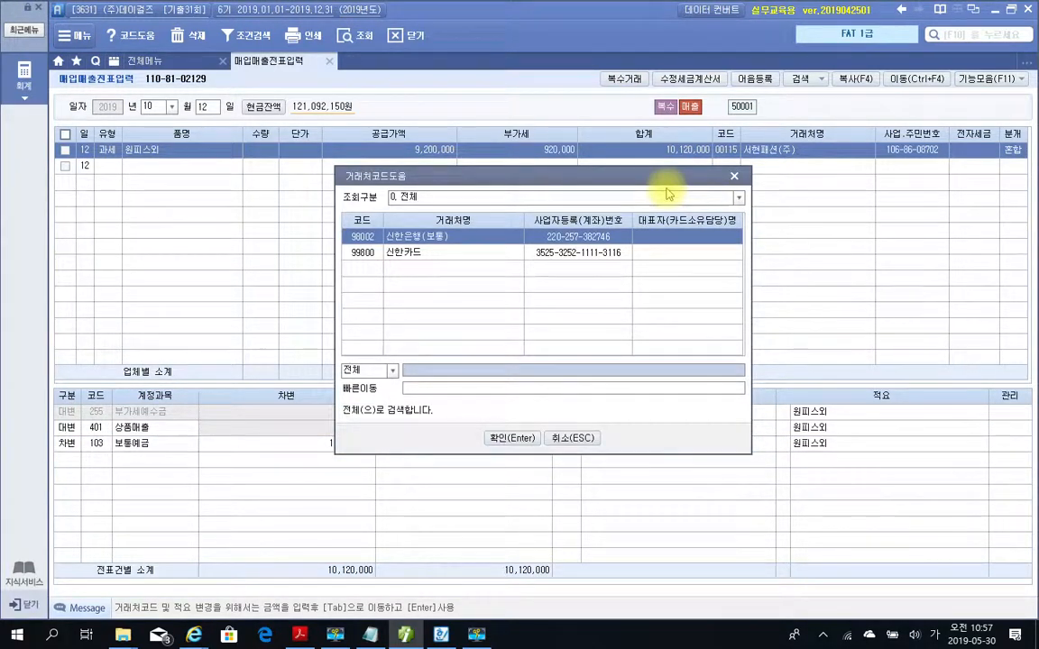
key("Return")
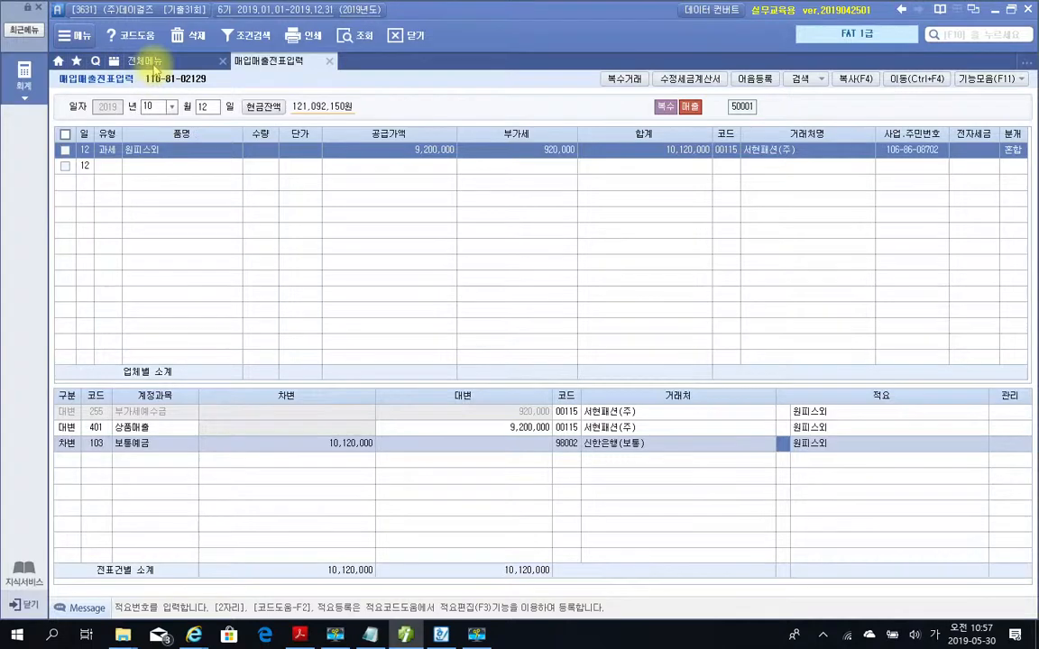
Open 전자세금계산서 발행 및 내역관리 and list all customers' sales invoices for the period 2019-10-12 to 2019-10-12.
left_click(155, 69)
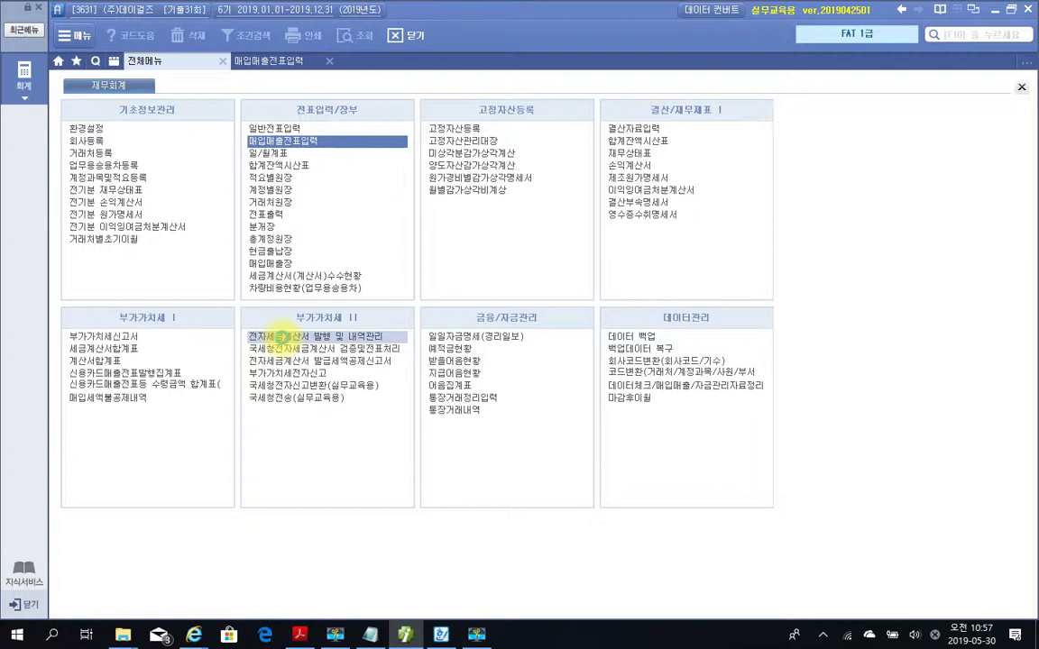
left_click(281, 337)
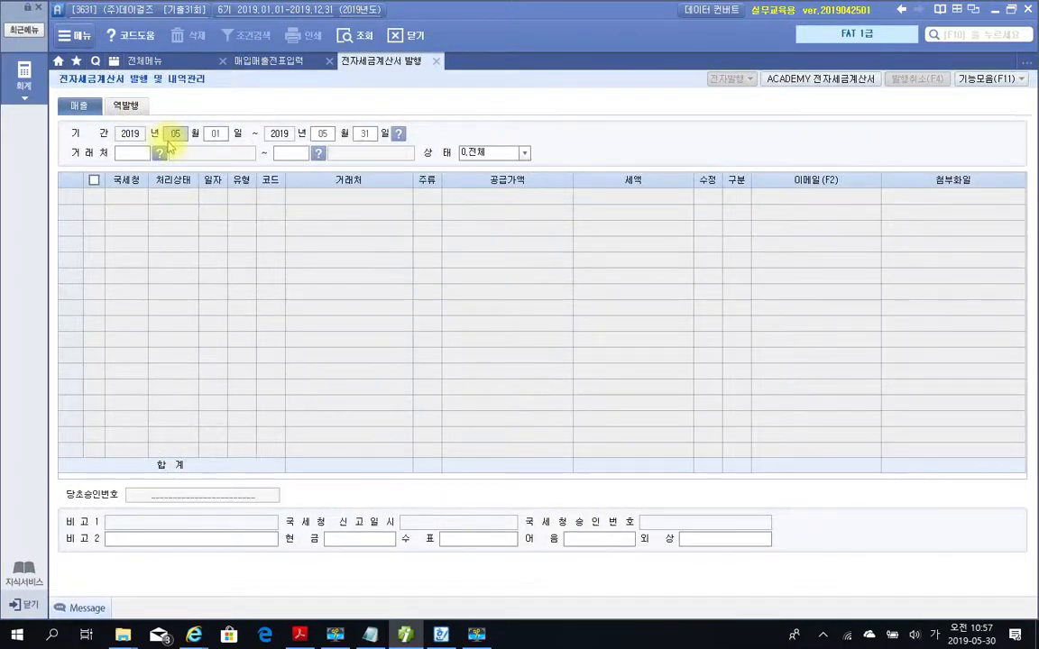
type("1012")
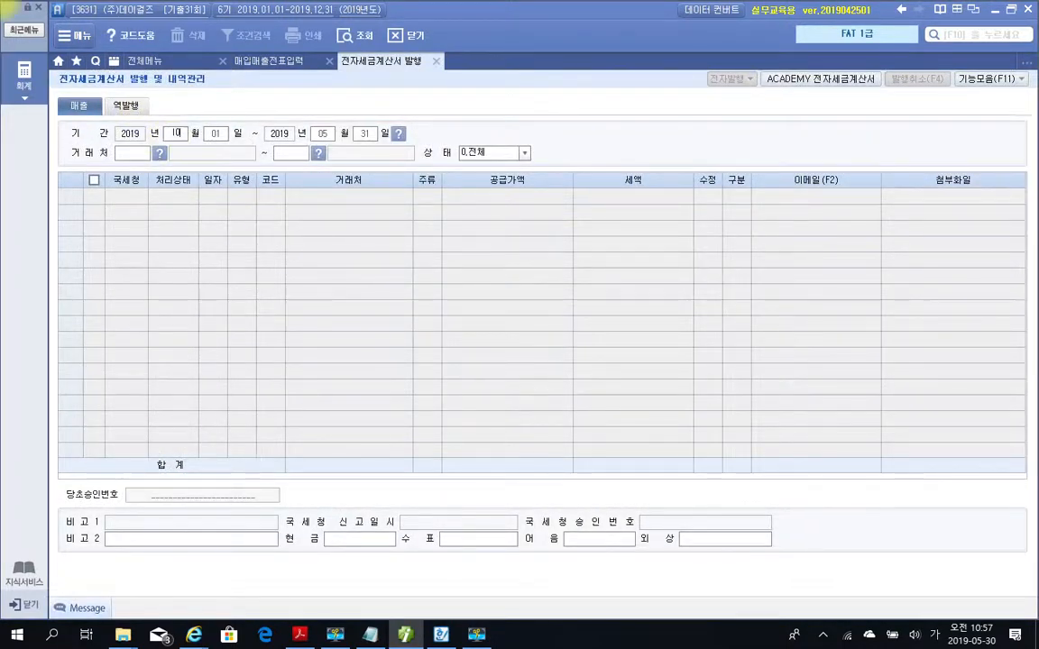
type("10")
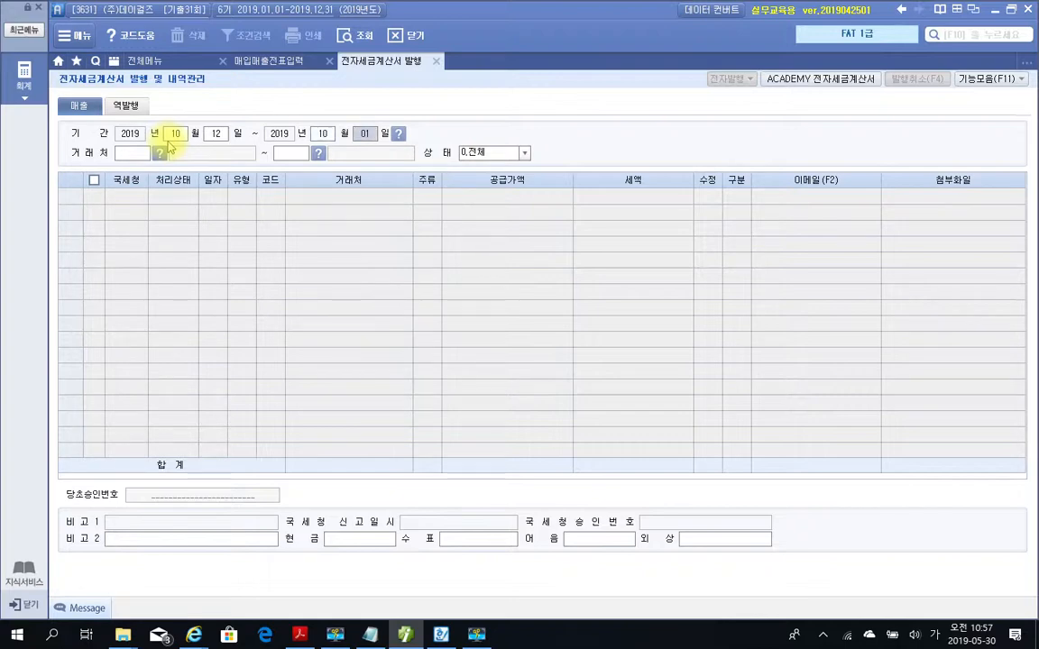
type("12")
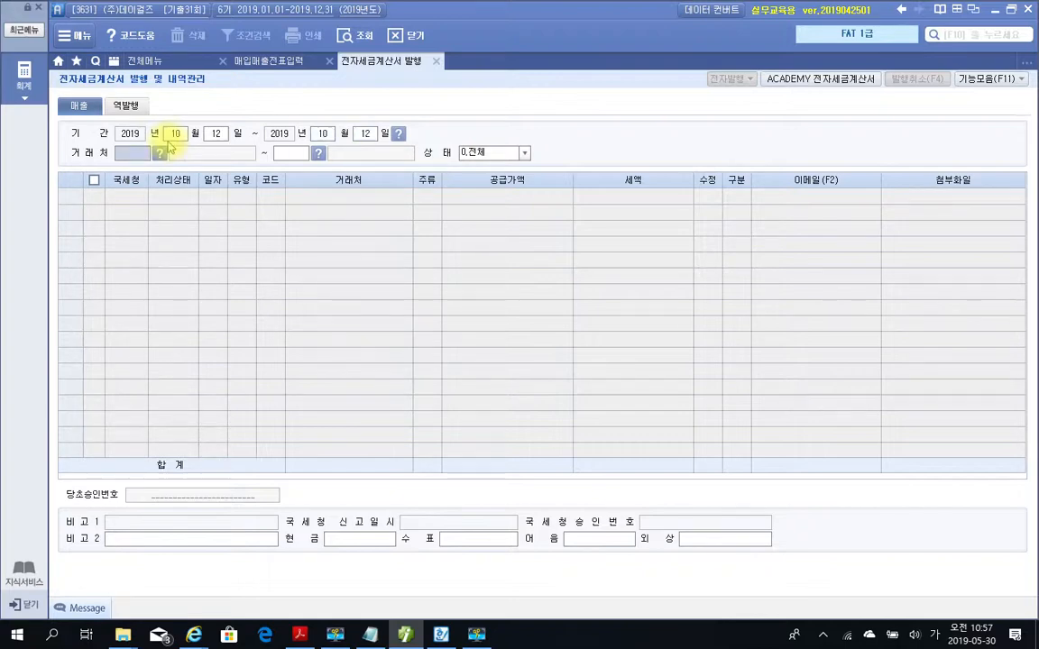
key("Return")
key("Return")
key("Return")
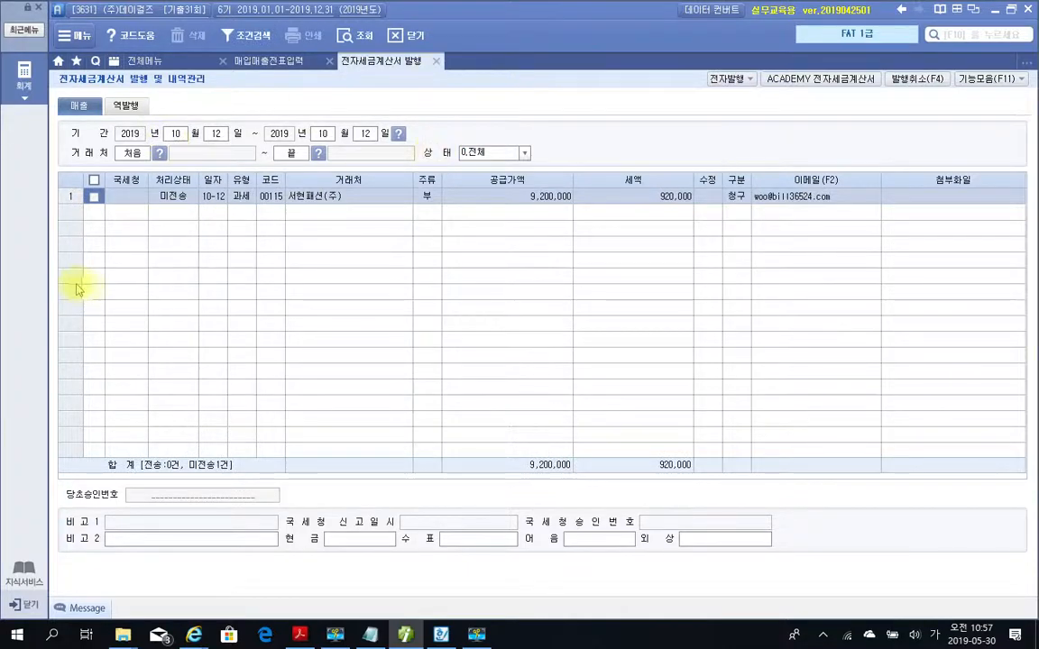
Issue the electronic tax invoice for the 서현패션(주) sale, accepting the prefilled login.
left_click(93, 197)
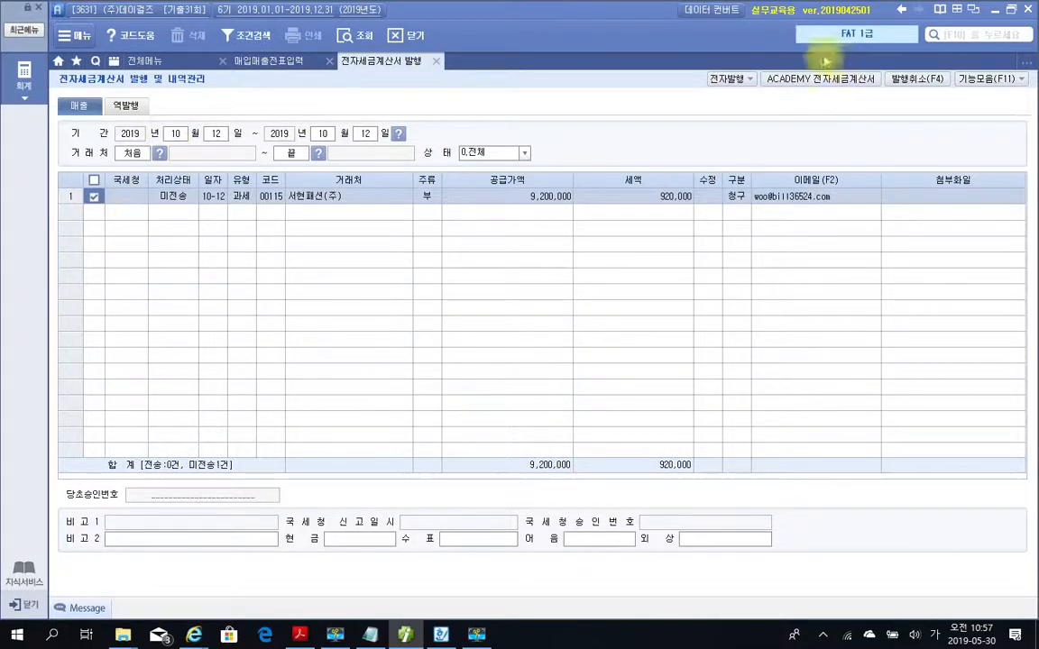
left_click(723, 81)
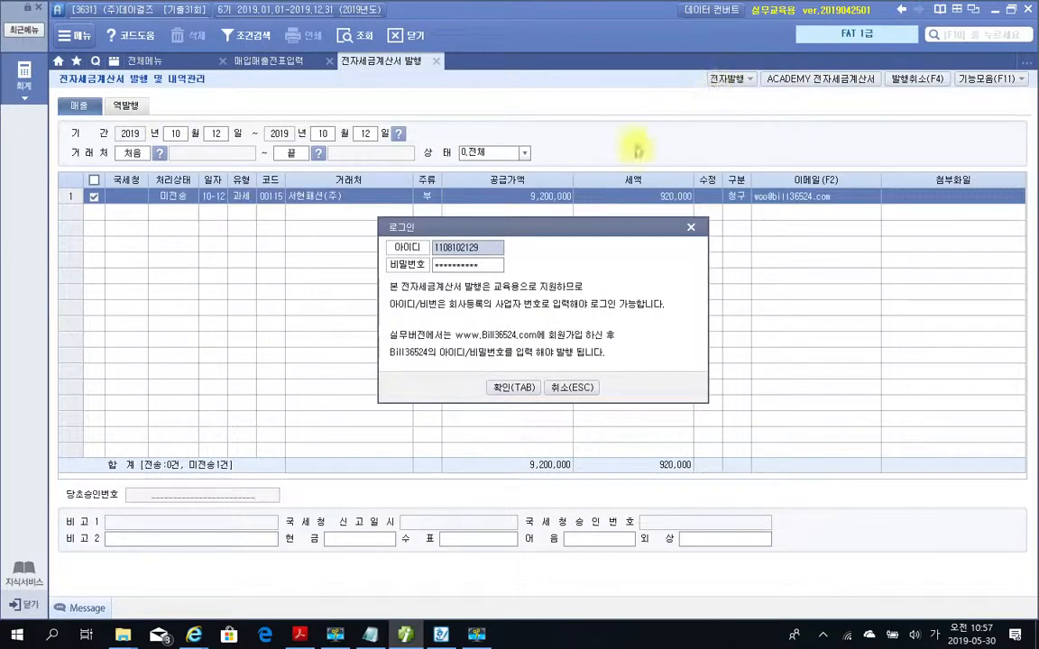
left_click(513, 388)
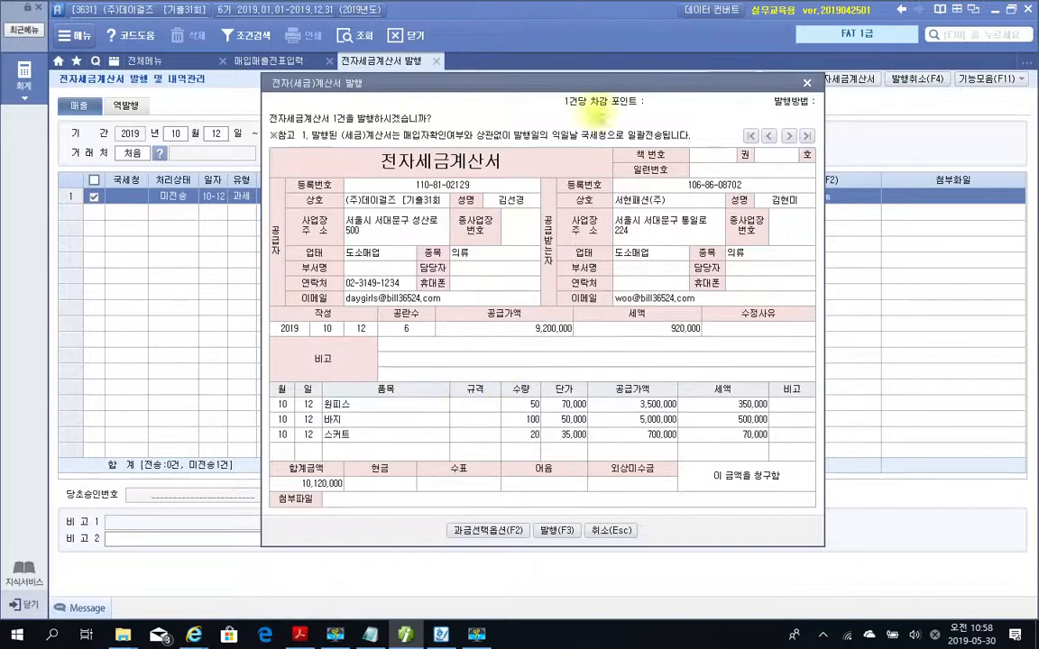
left_click(550, 532)
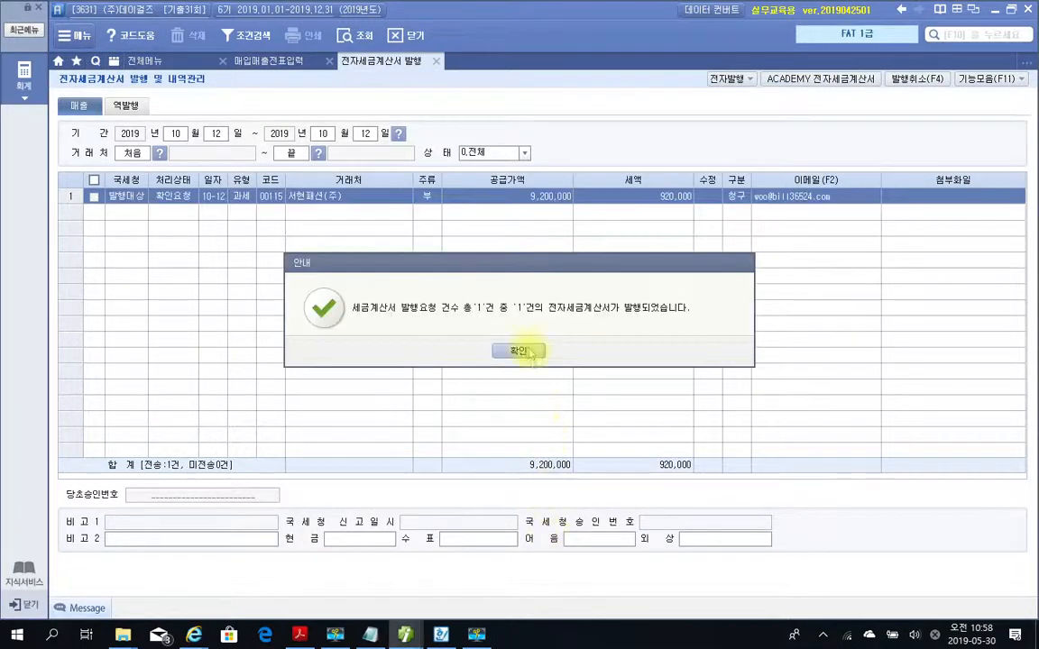
left_click(507, 349)
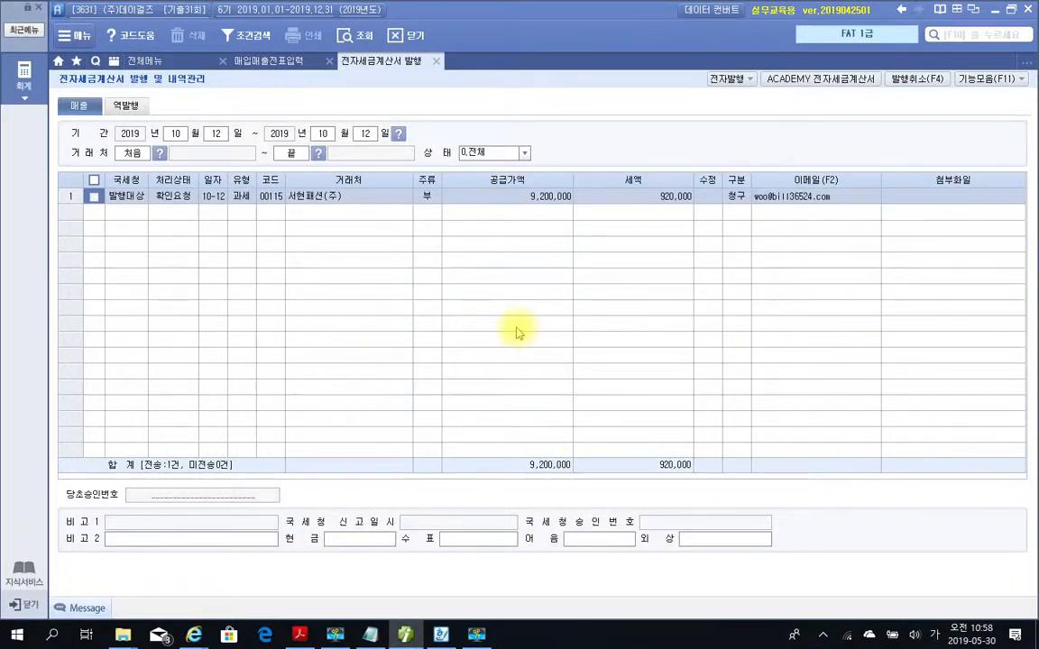
Log in to ACADEMY 전자세금계산서 with the prefilled account and retrieve the 미전송 sales invoices.
left_click(794, 79)
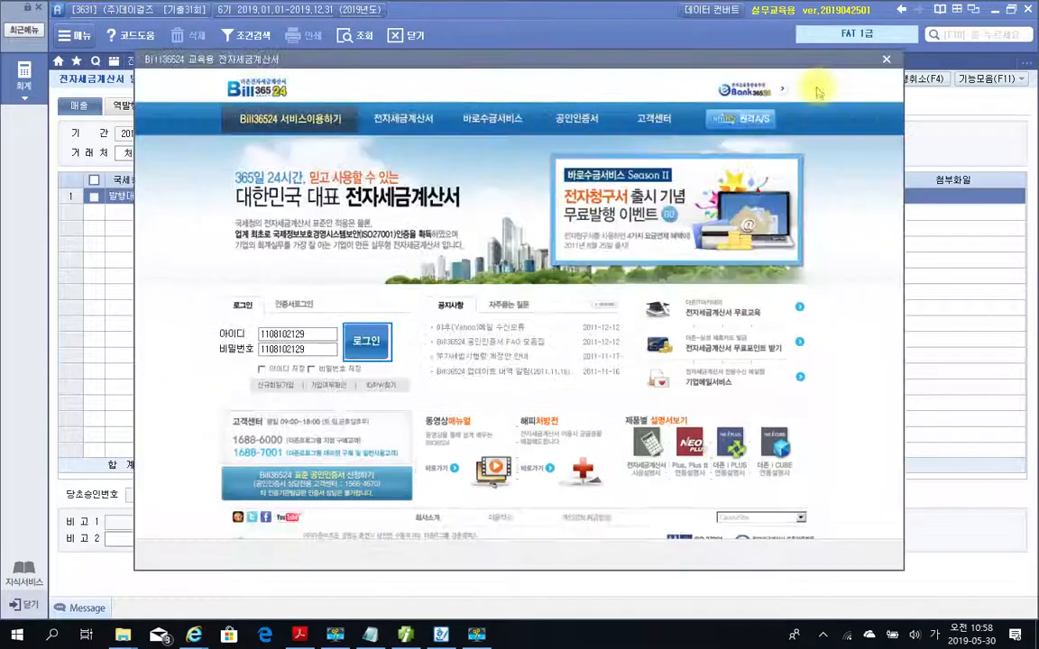
left_click(361, 344)
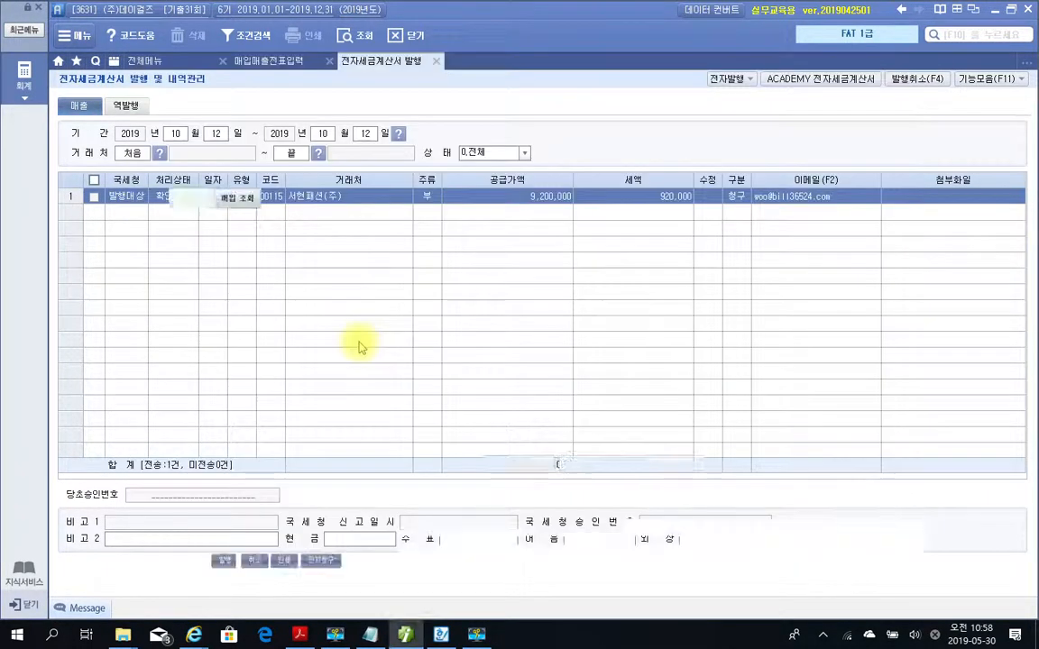
left_click(175, 170)
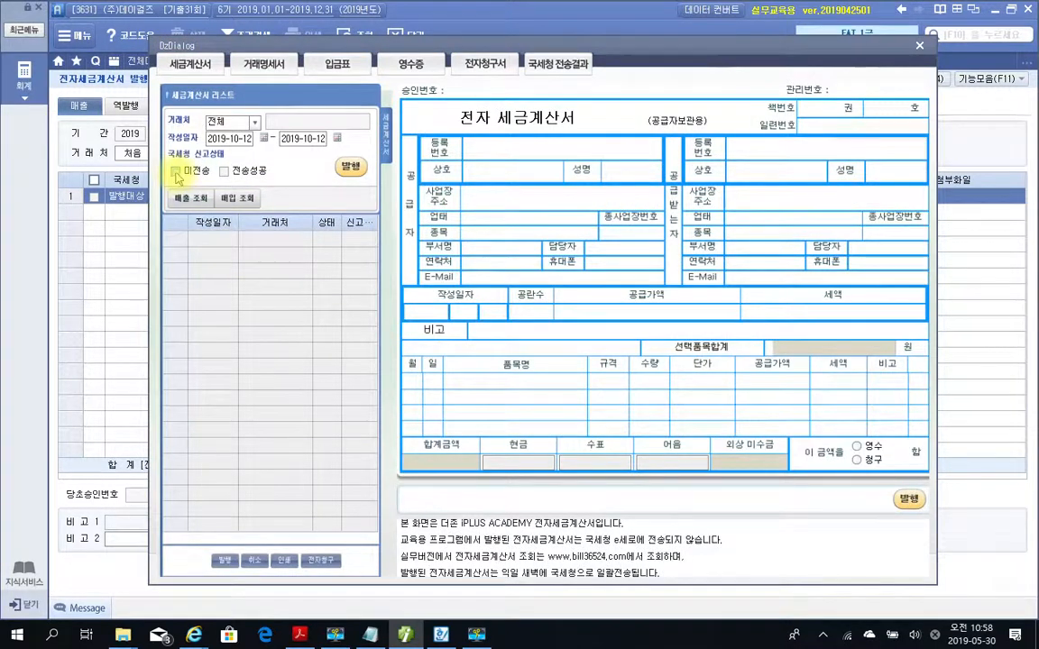
left_click(179, 200)
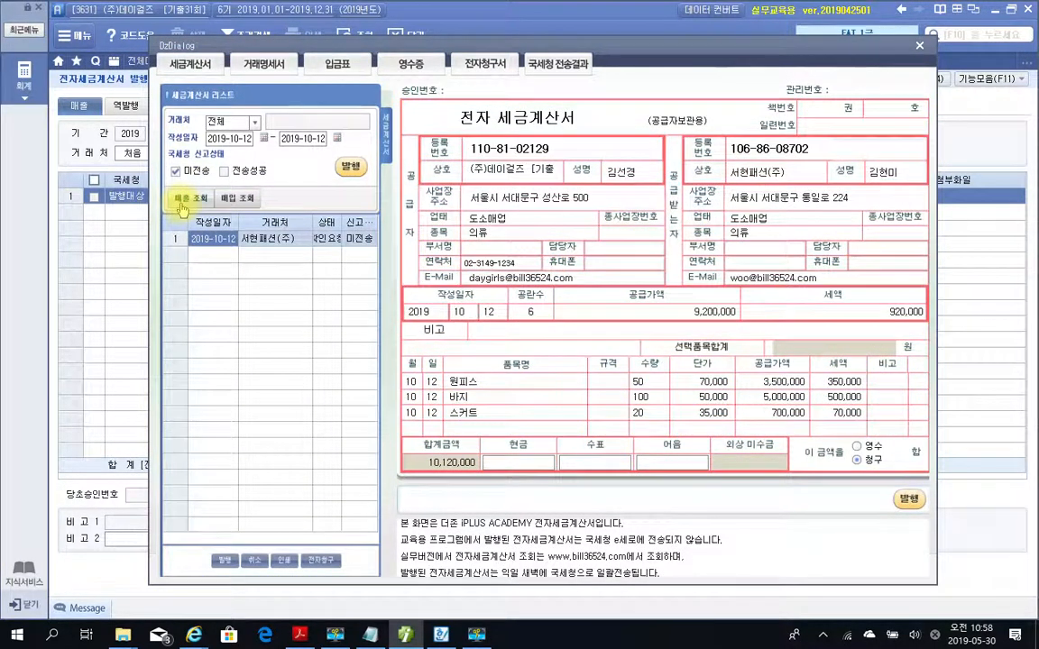
Issue the listed 서현패션(주) invoice in the Bill36524 window, acknowledge the notices and close the window.
left_click(350, 169)
left_click(516, 351)
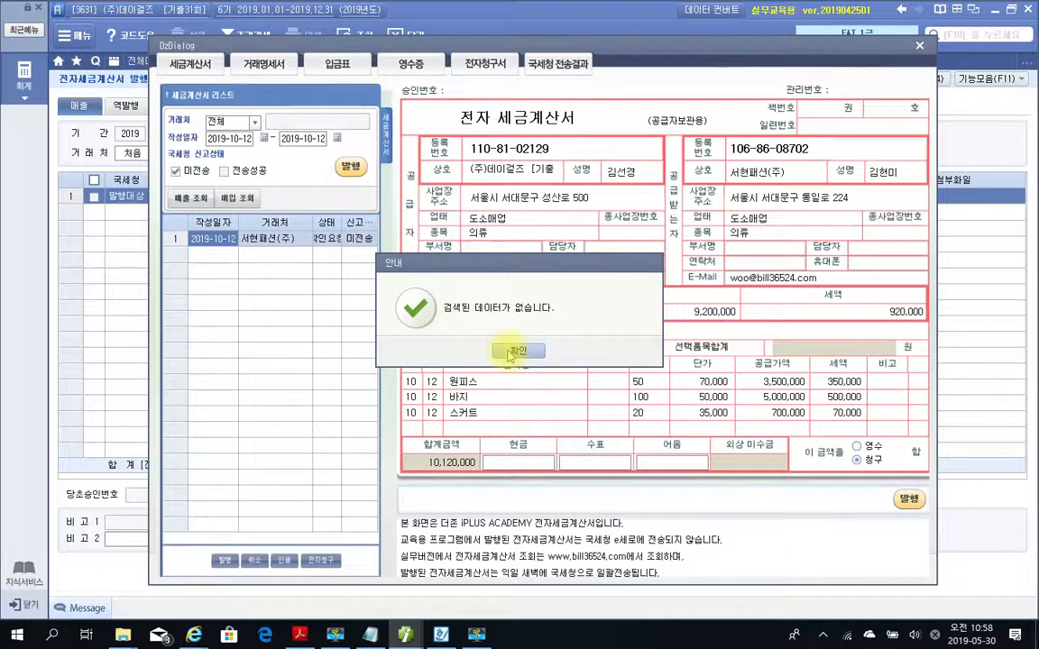
left_click(510, 353)
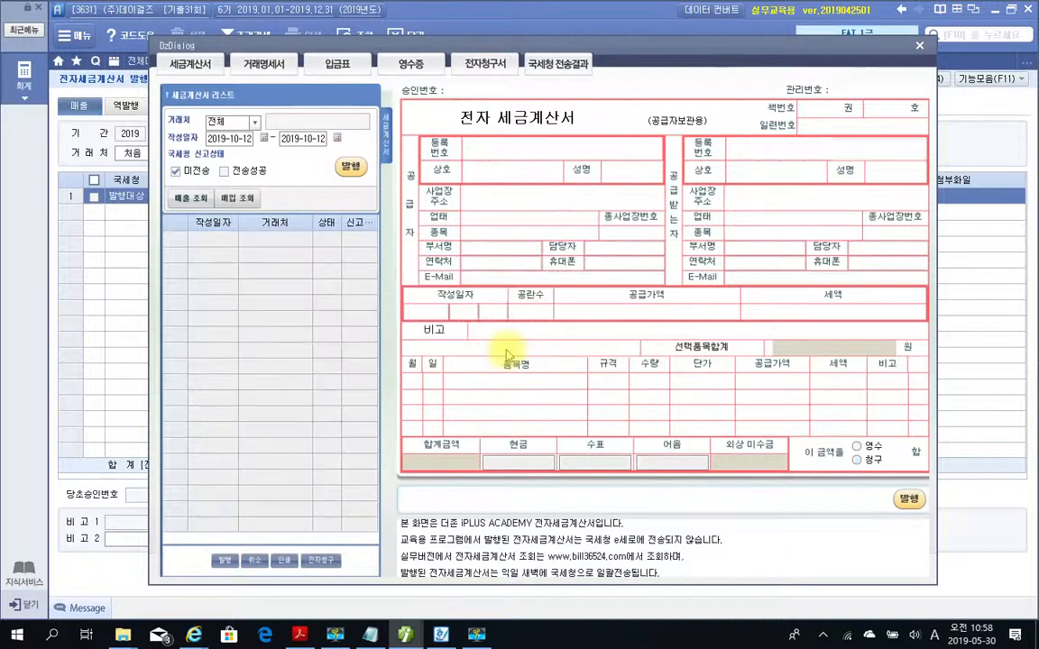
left_click(918, 45)
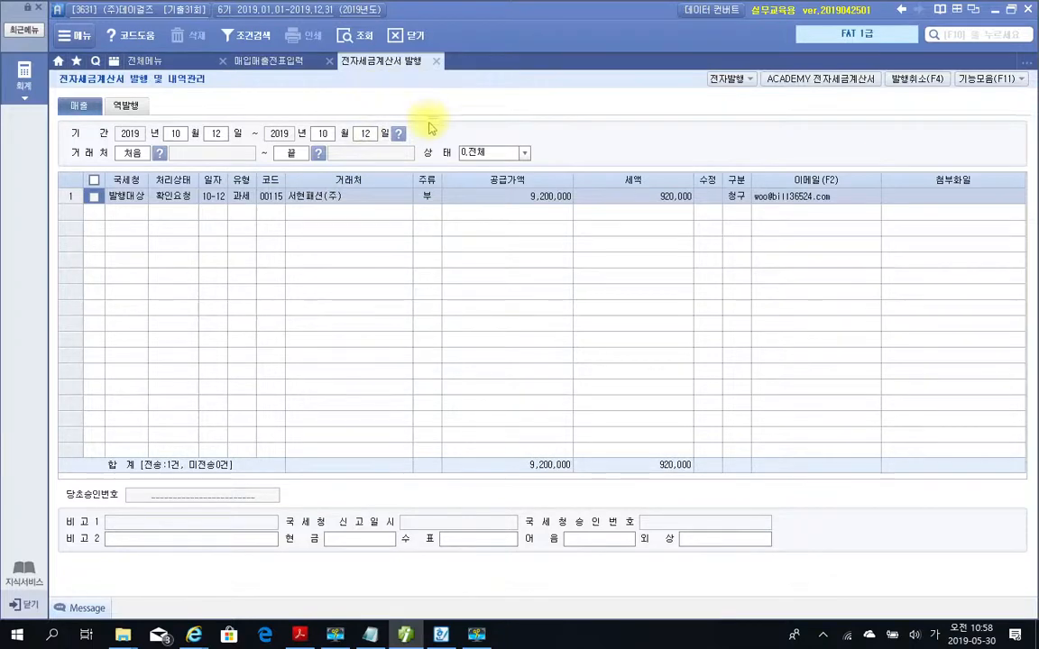
Close the tax invoice issuing screen and reload 매입매출전표입력 to check the sale's 전자세금 status.
left_click(437, 63)
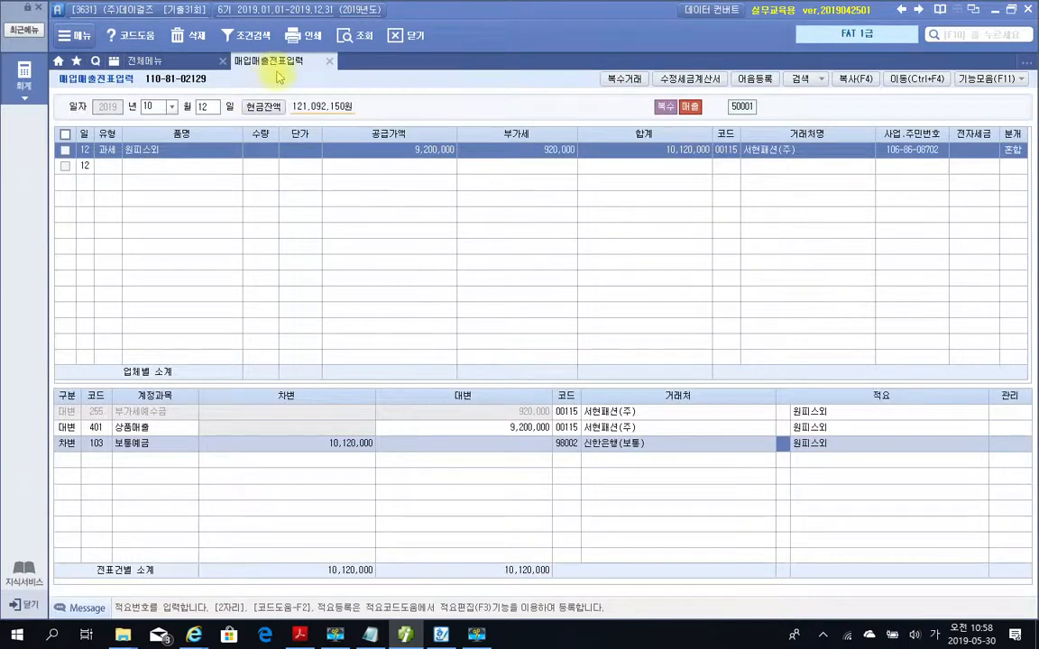
left_click(355, 39)
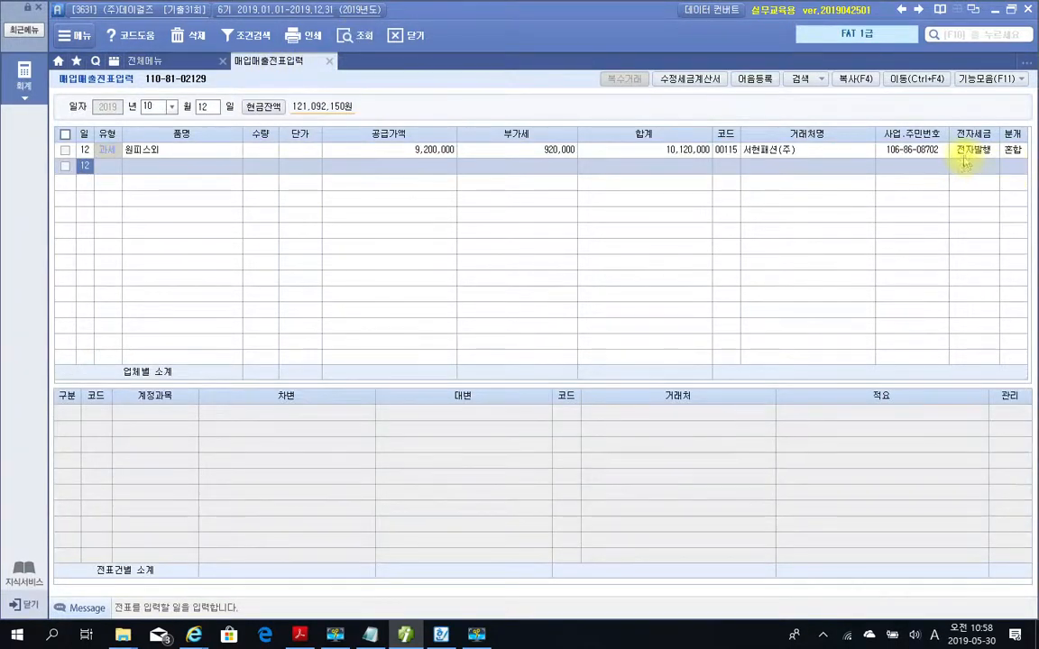
mouse_move(946, 124)
left_mouse_down()
mouse_move(976, 173)
mouse_move(998, 184)
left_mouse_up()
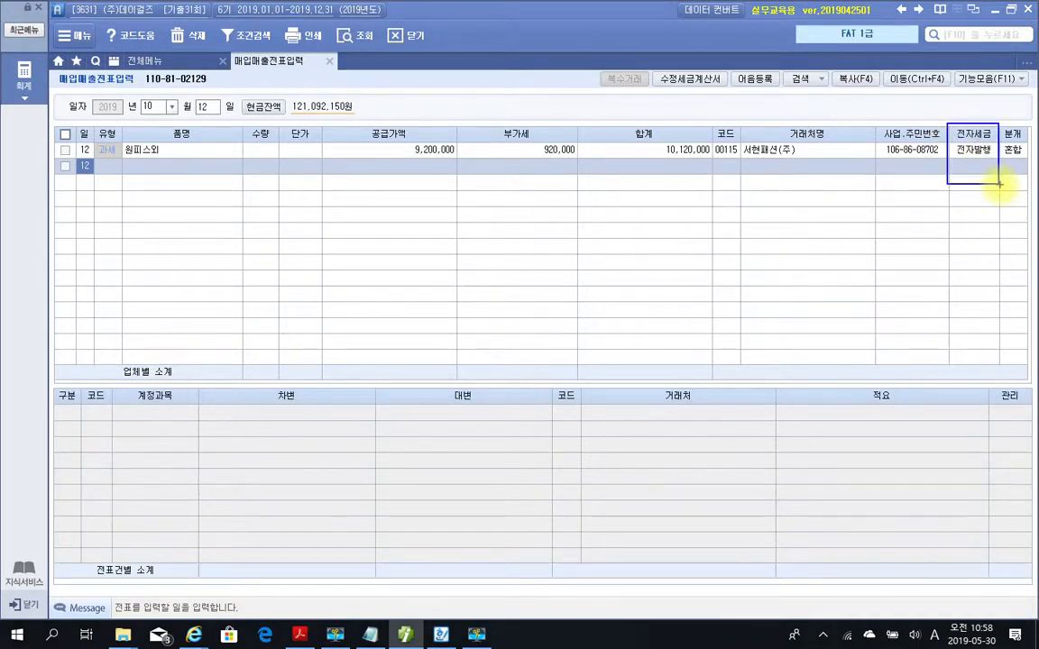
key("Escape")
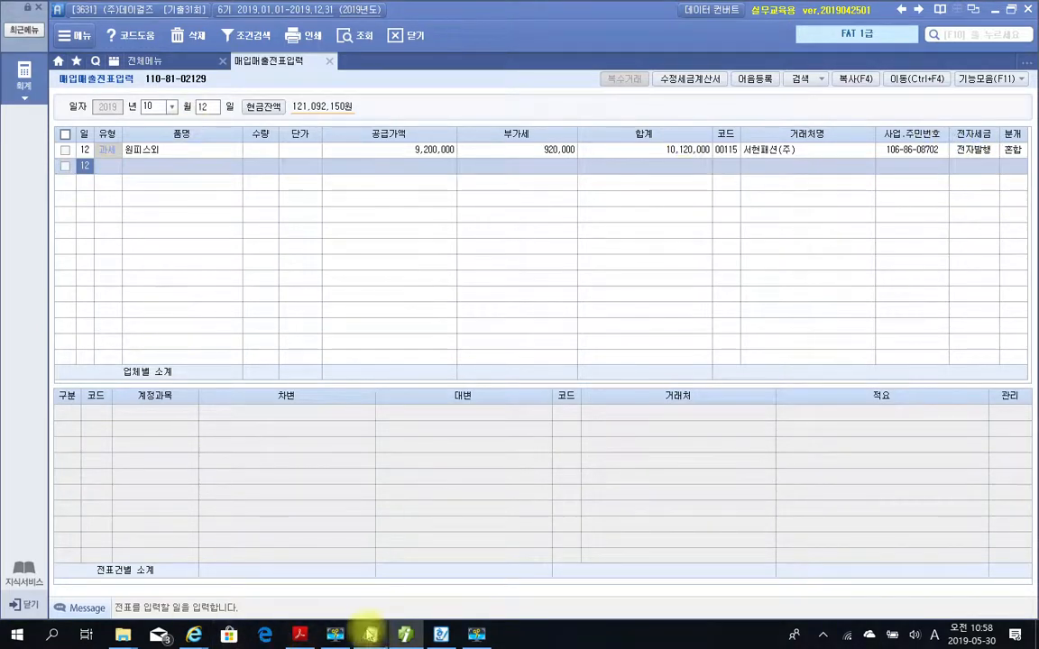
Switch to the PDF and review problem 2, the 매입거래 with its 전자계산서 and task description.
left_click(299, 635)
scroll(424, 333, "down", 10)
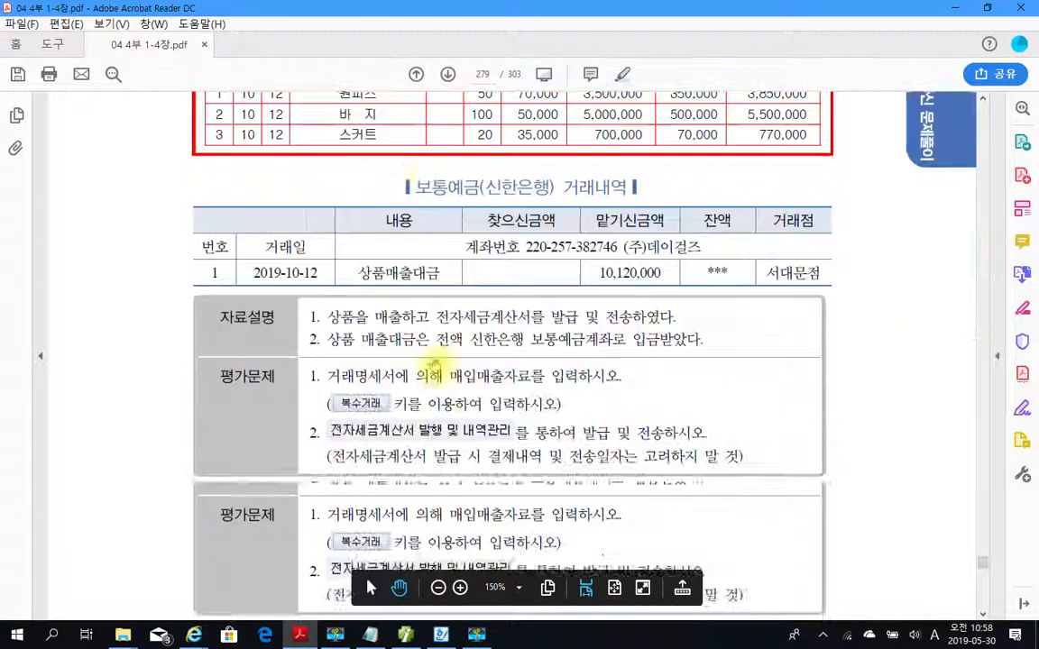
scroll(434, 364, "down", 8)
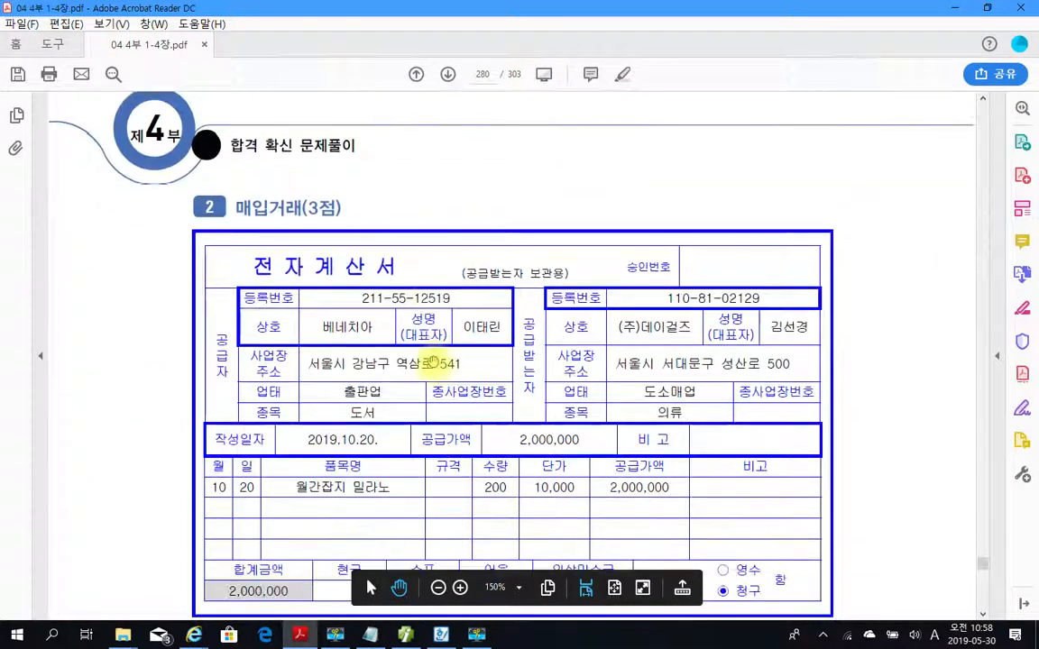
scroll(433, 361, "down", 2)
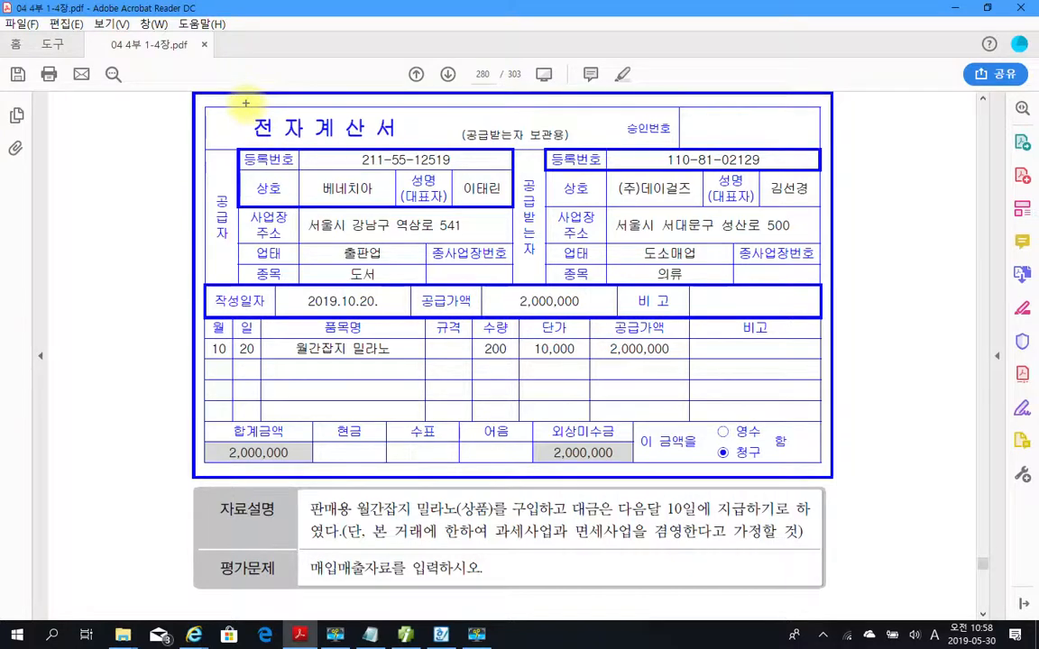
Review problem 2 in the PDF, marking the 전자계산서 title, type code 53 and the 자료설명, and clear the markings.
left_click_drag(242, 103, 424, 147)
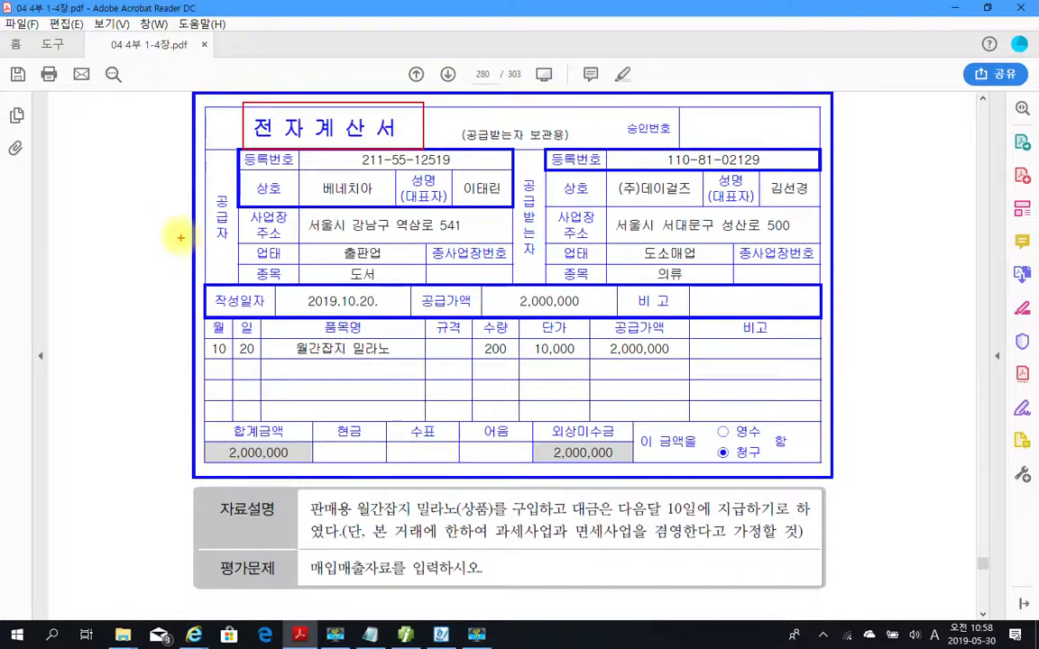
mouse_move(124, 171)
left_mouse_down()
mouse_move(115, 206)
mouse_move(80, 216)
mouse_move(135, 183)
mouse_move(158, 191)
mouse_move(146, 219)
left_mouse_up()
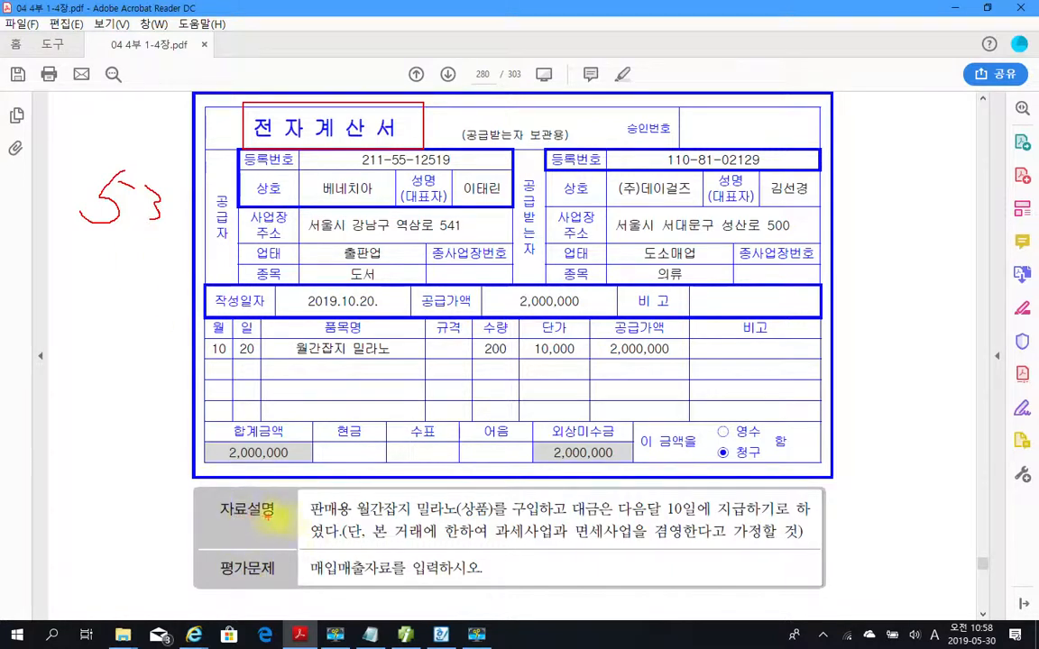
mouse_move(296, 482)
left_mouse_down()
mouse_move(801, 564)
mouse_move(811, 552)
left_mouse_up()
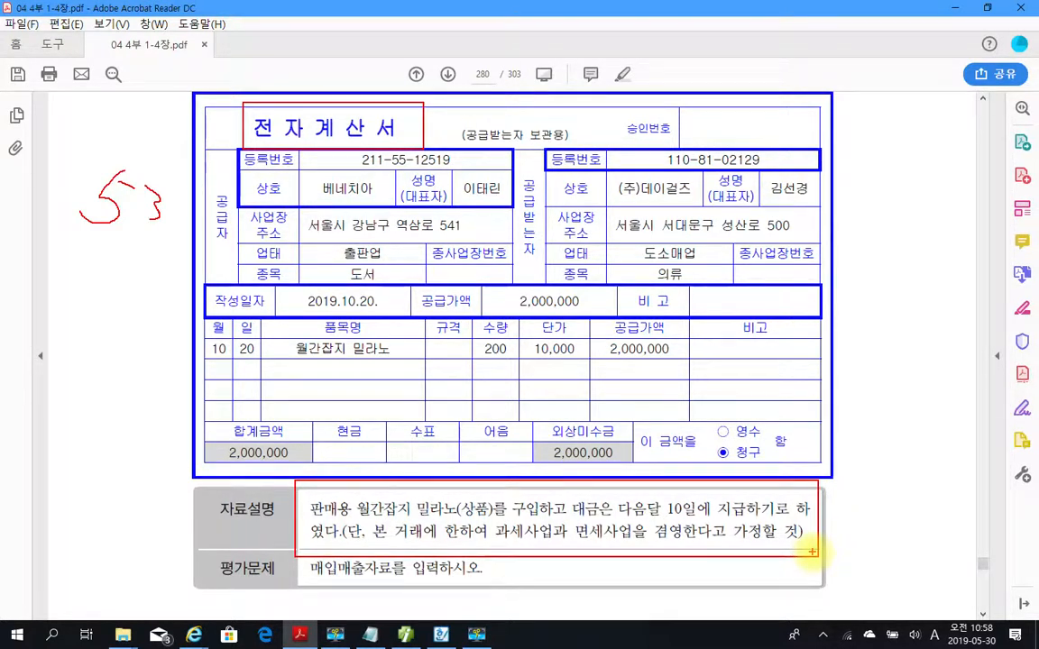
key("Escape")
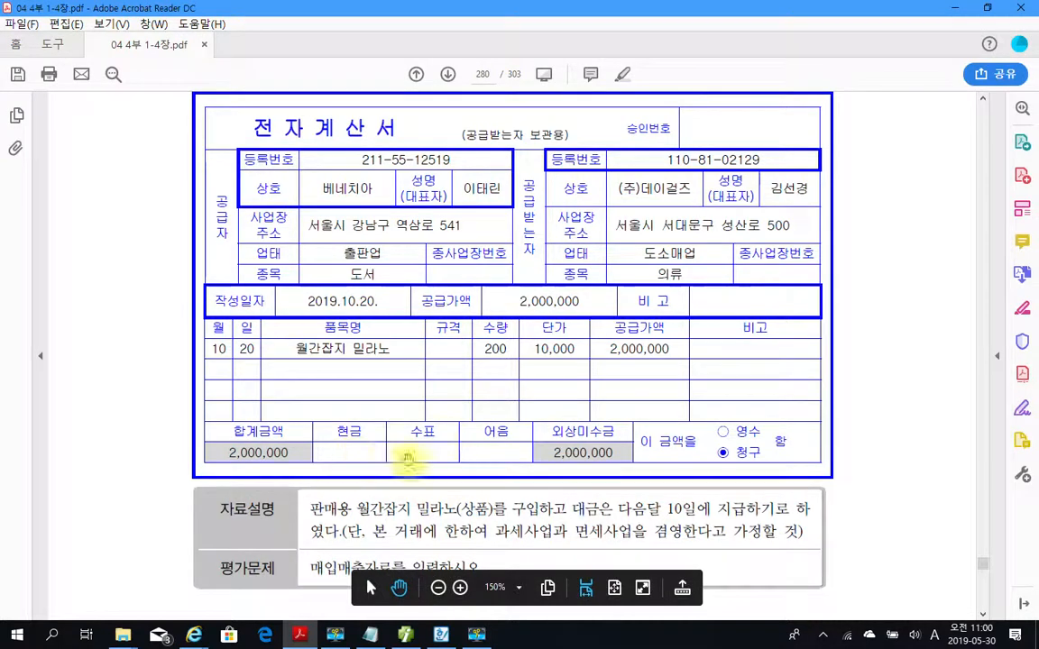
Switch to 더존 iPlus and start an October 10 entry in 매입매출전표입력 with purchase type 53 면세.
mouse_move(432, 640)
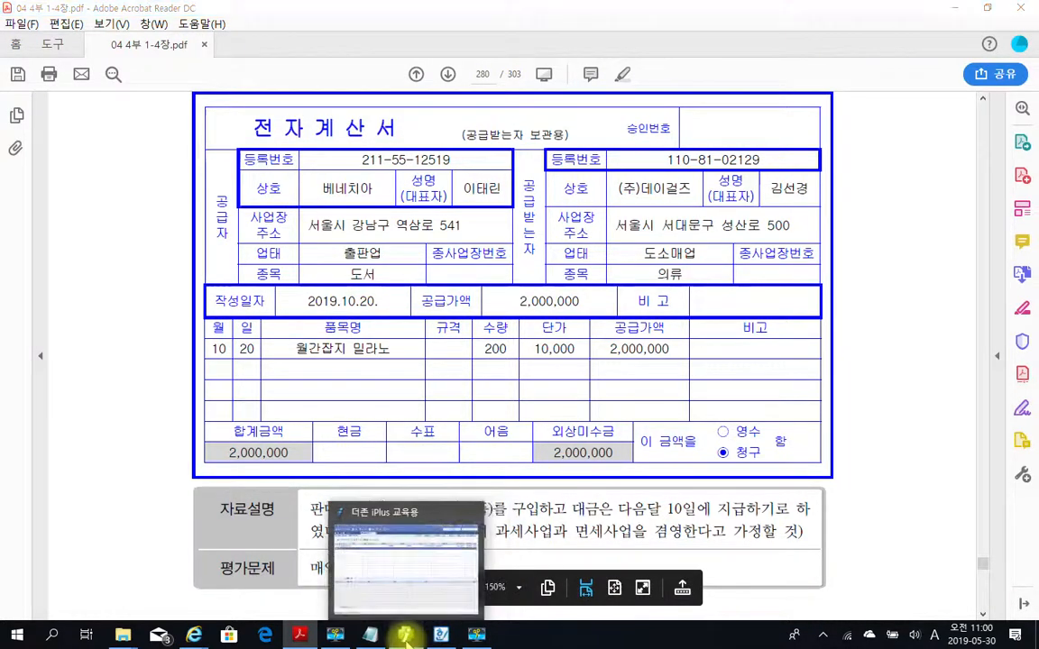
left_click(406, 636)
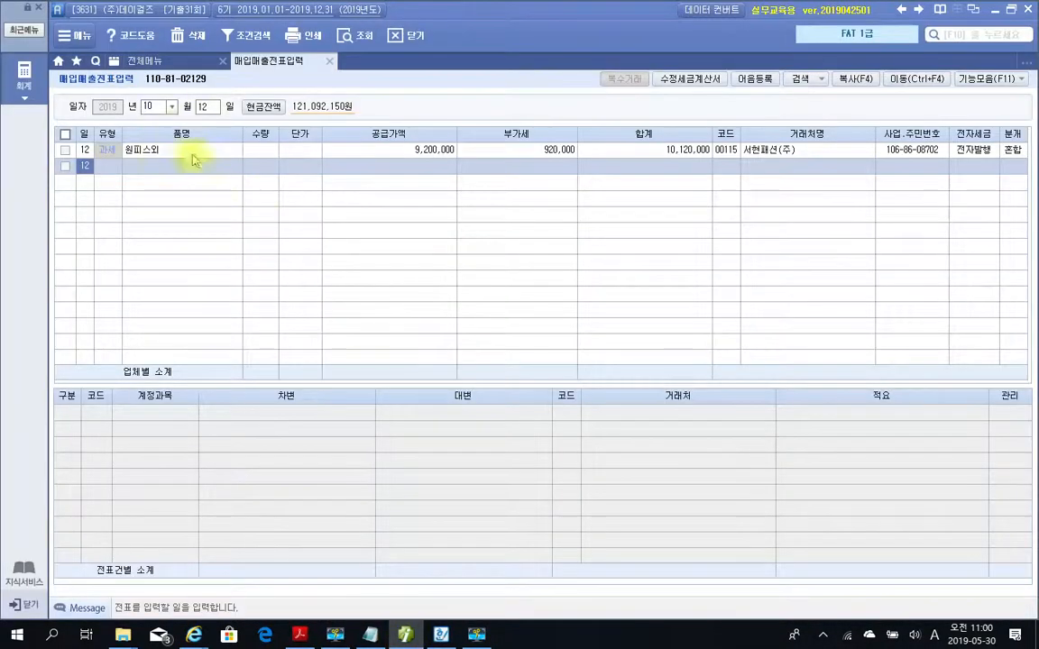
type("10")
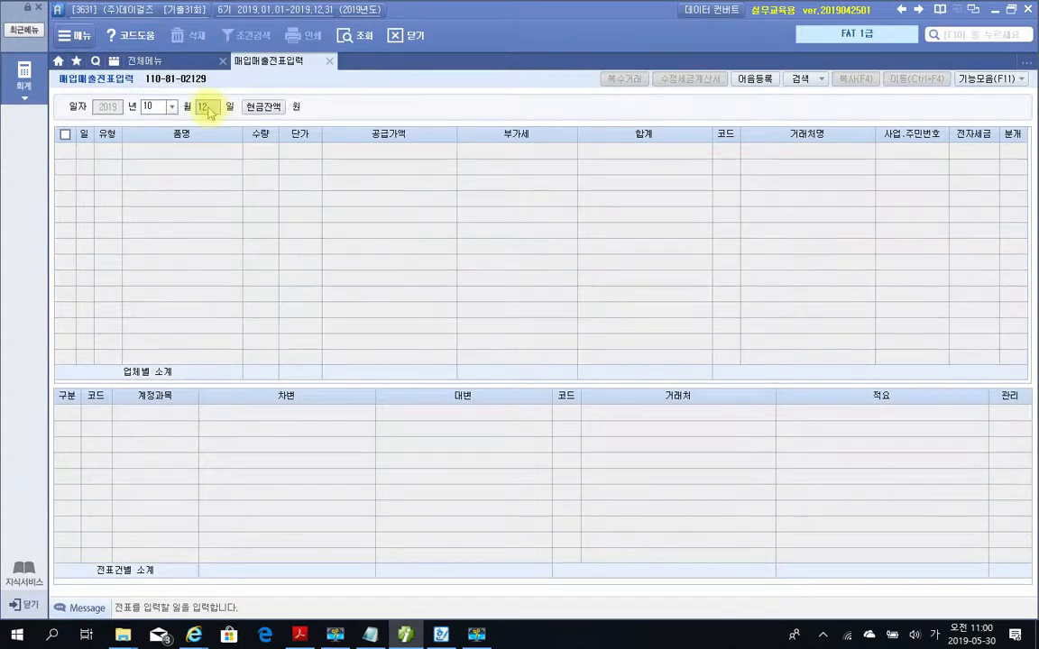
key("Return")
key("Return")
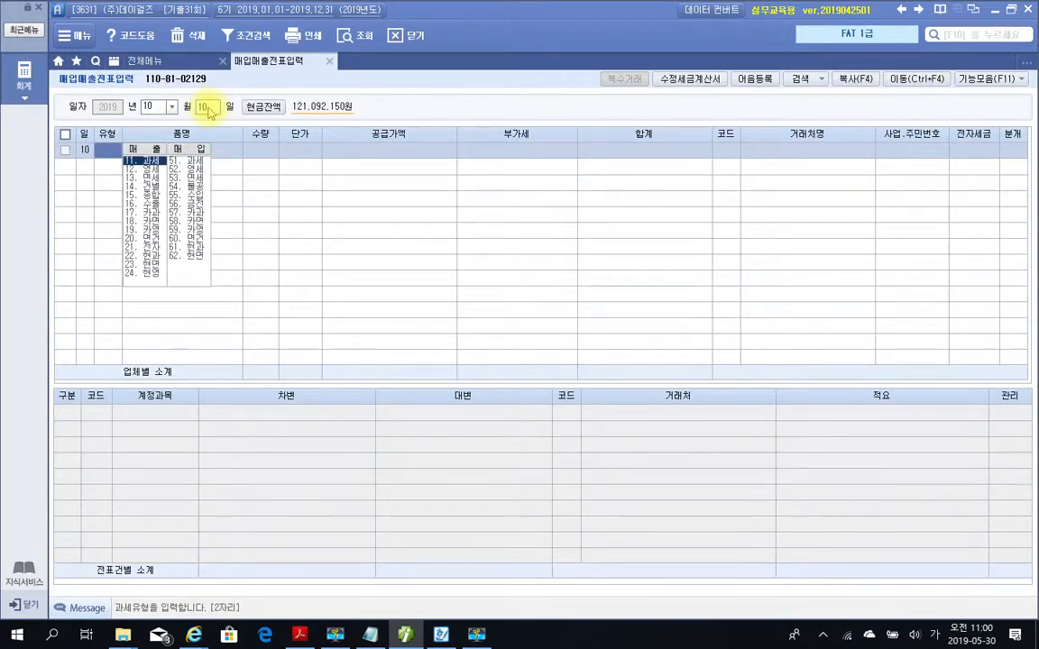
type("53")
key("Return")
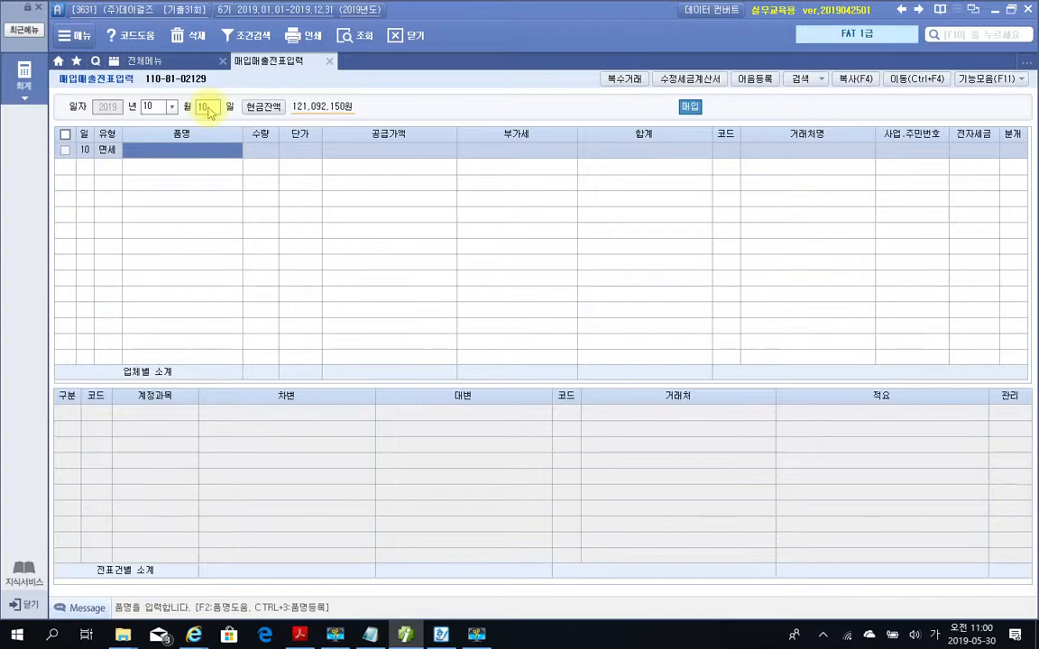
Enter the item 월간잡지 밀라노 with quantity 200 and unit price 10,000, accepting the calculated supply amount.
type("월간잡")
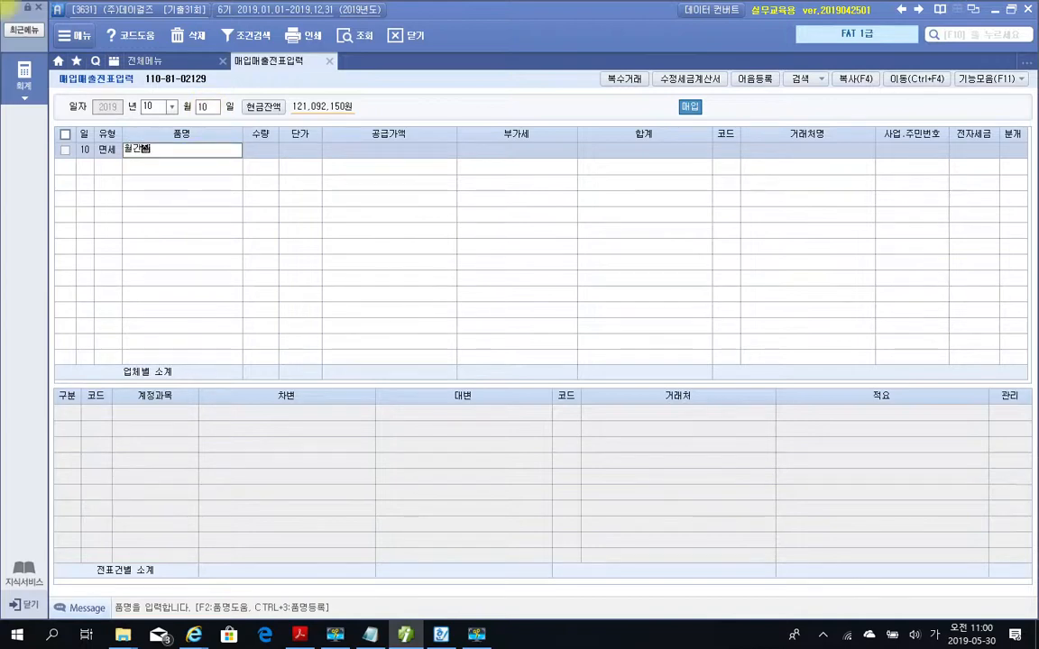
type("지 밀라노")
key("Return")
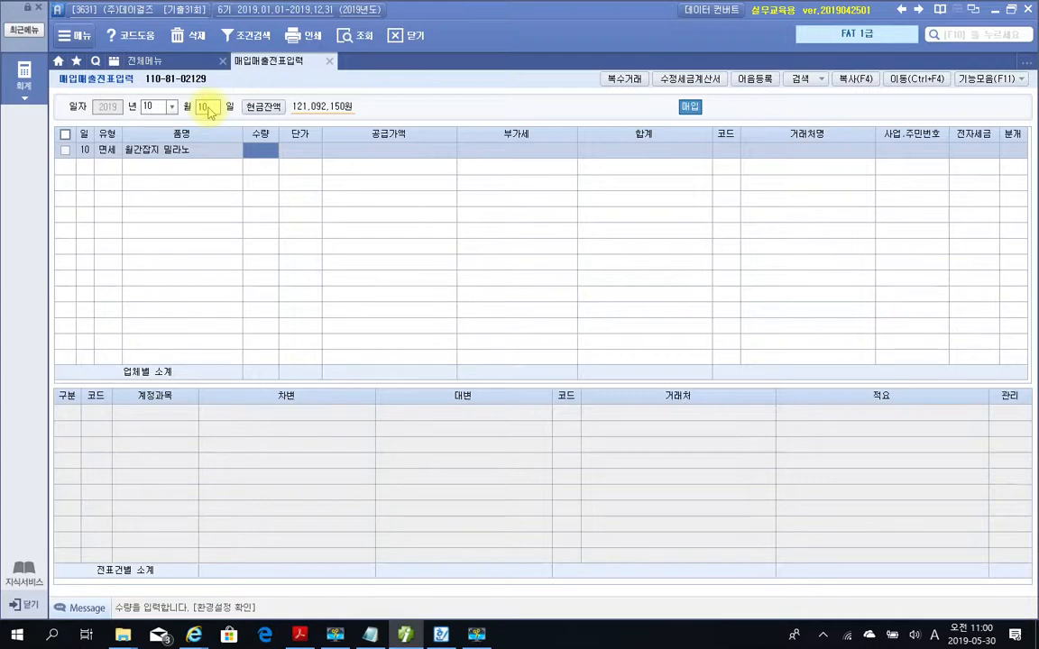
type("200")
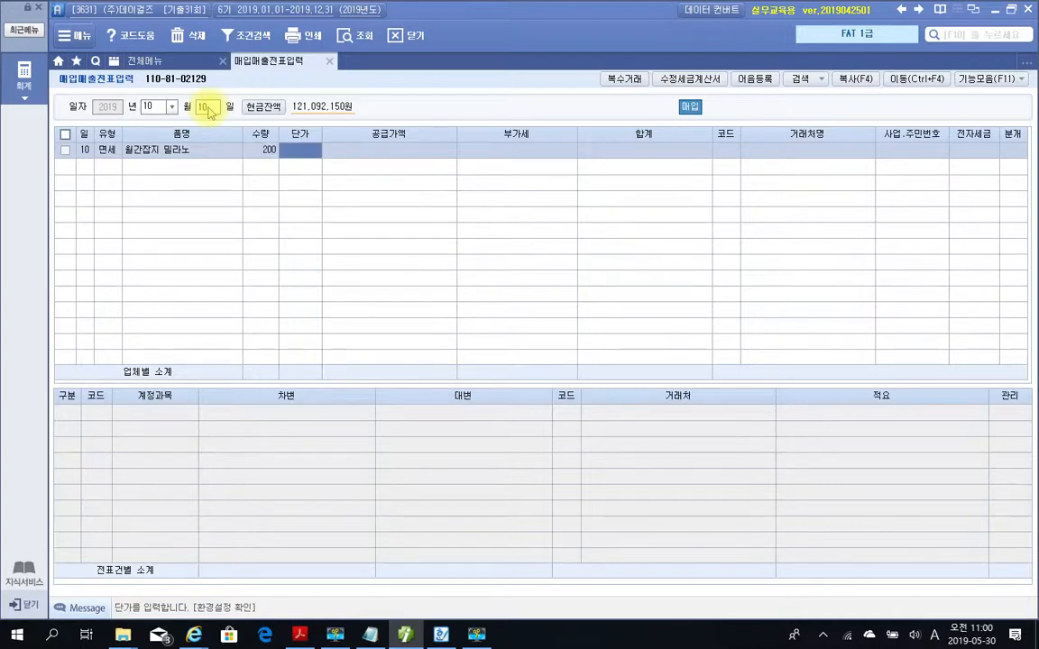
type("100000")
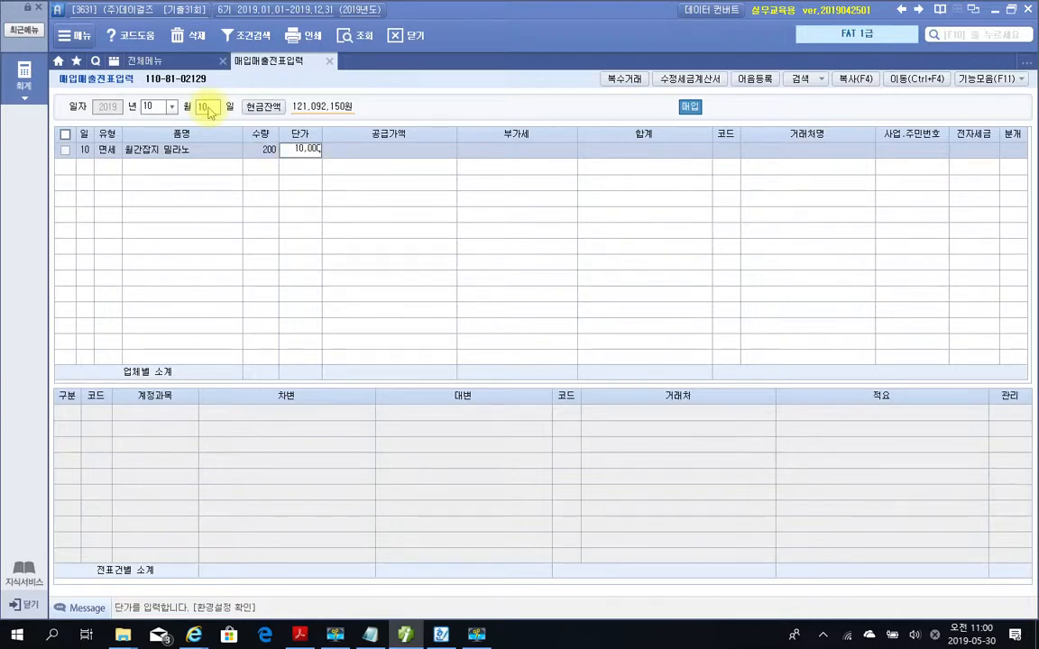
key("Return")
key("Return")
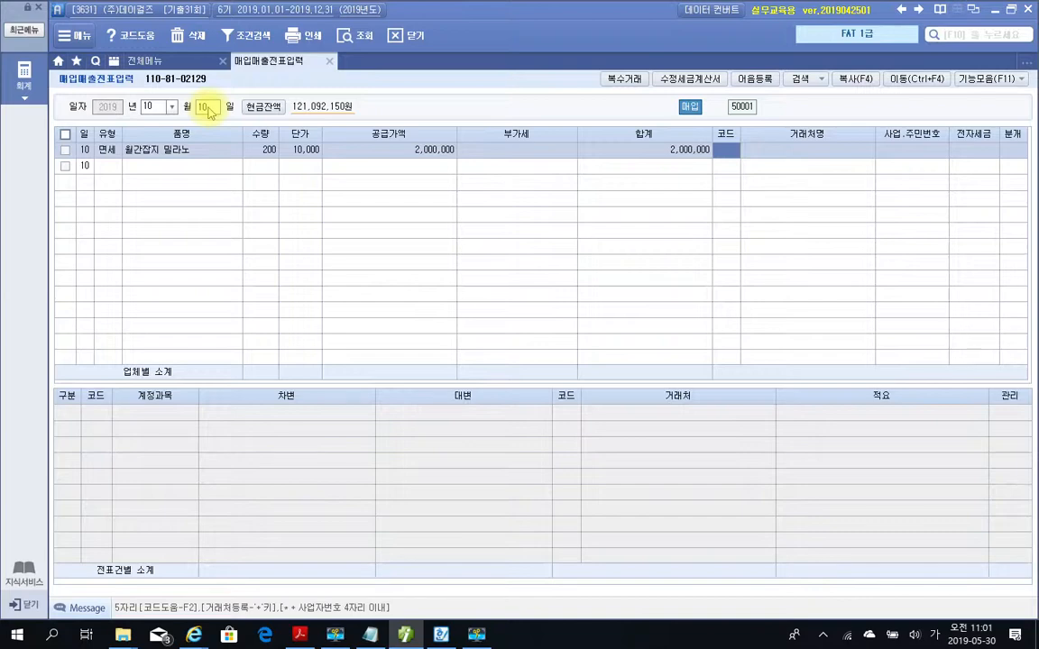
Look up 베네 and assign 베네치아 as the trading partner of the purchase.
type("베네")
key("Return")
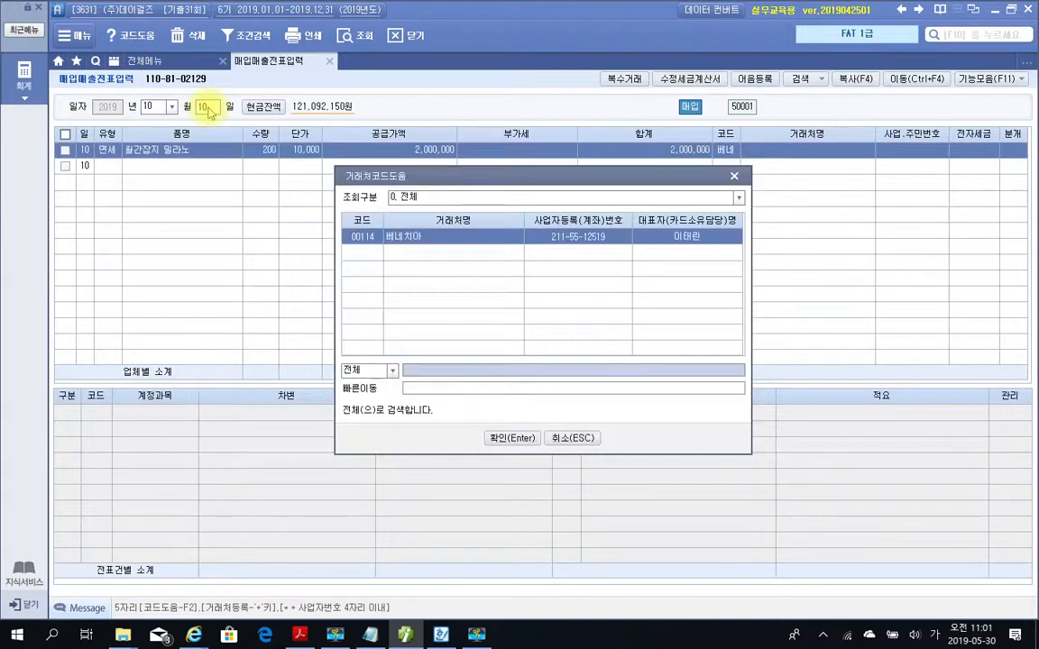
key("Return")
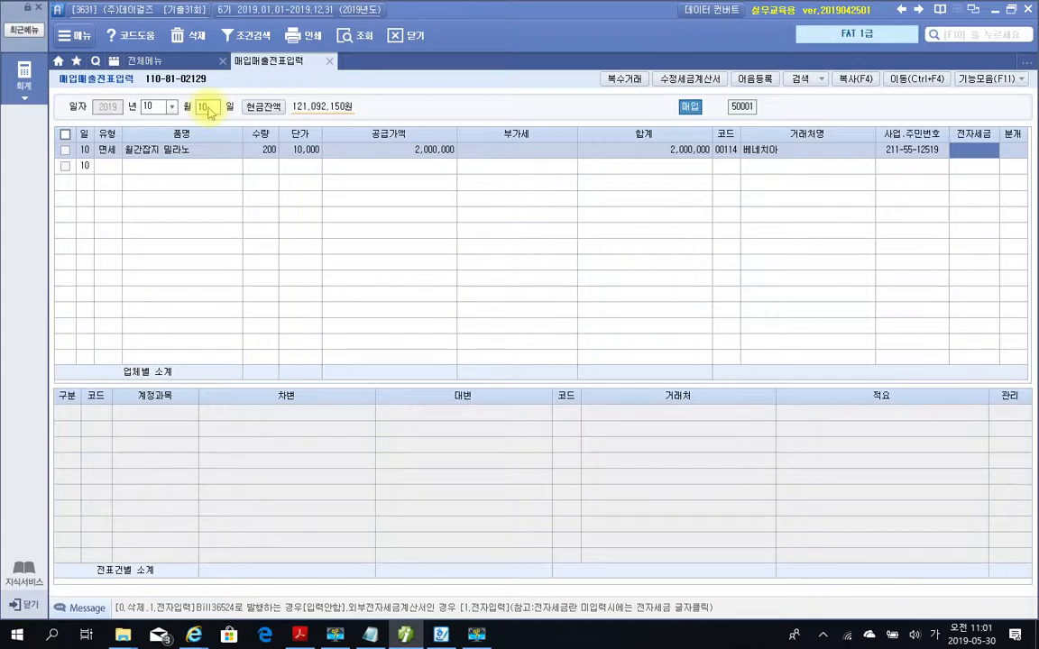
Set the purchase's 전자세금 to 전자입력 and its 분개 to 외상.
type("1")
key("Return")
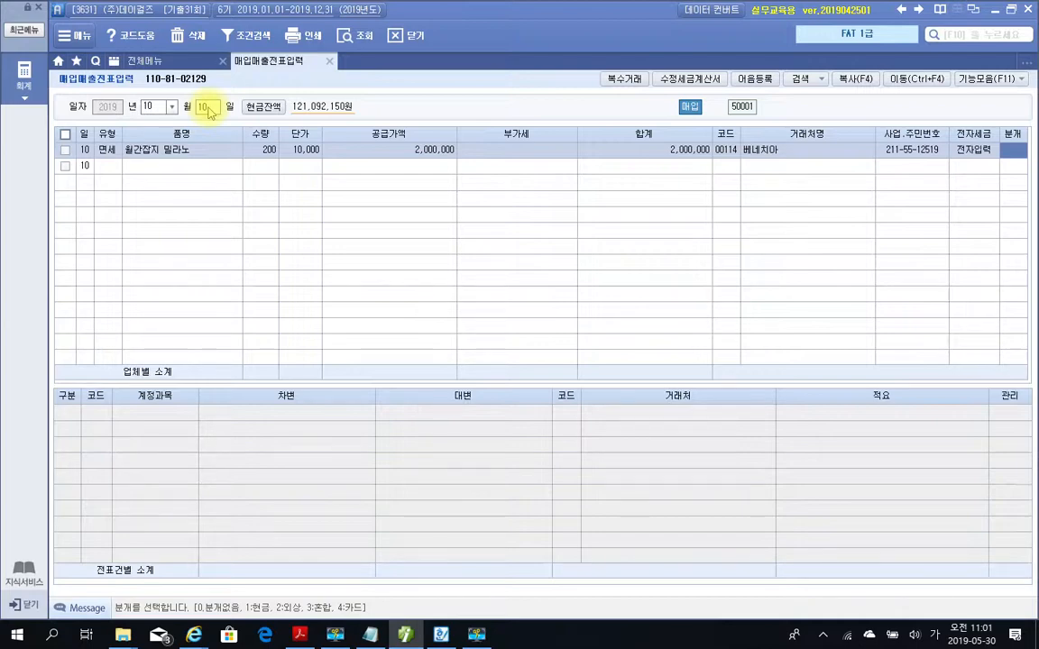
type("2")
key("Return")
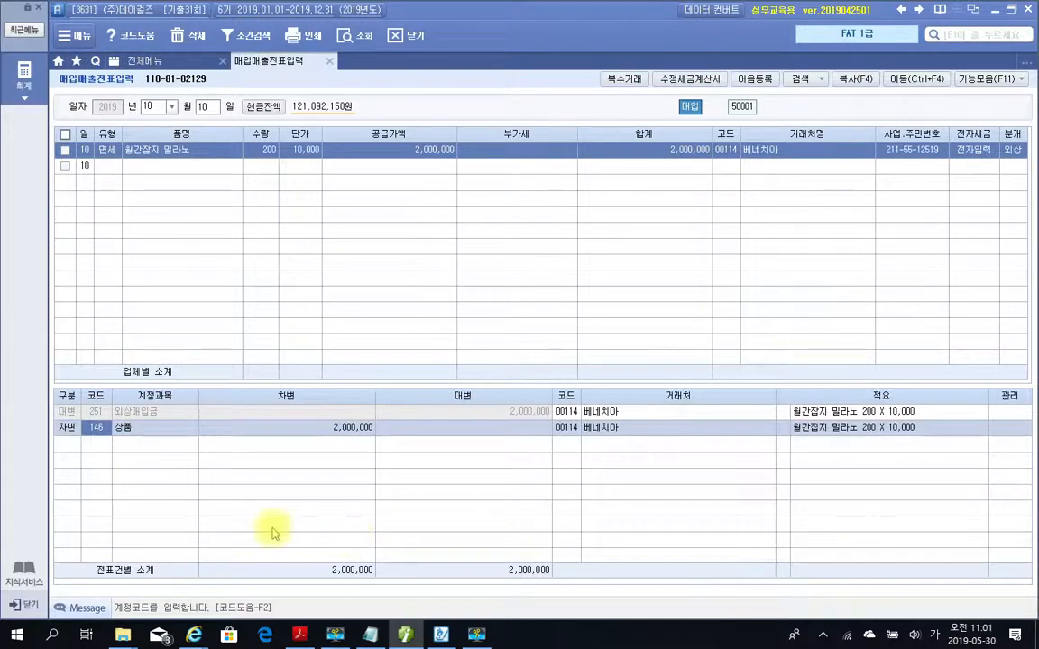
Switch to the PDF and review problem 3, marking the 신용카드매출전표 title, the 자료설명 and type code 17.
mouse_move(407, 637)
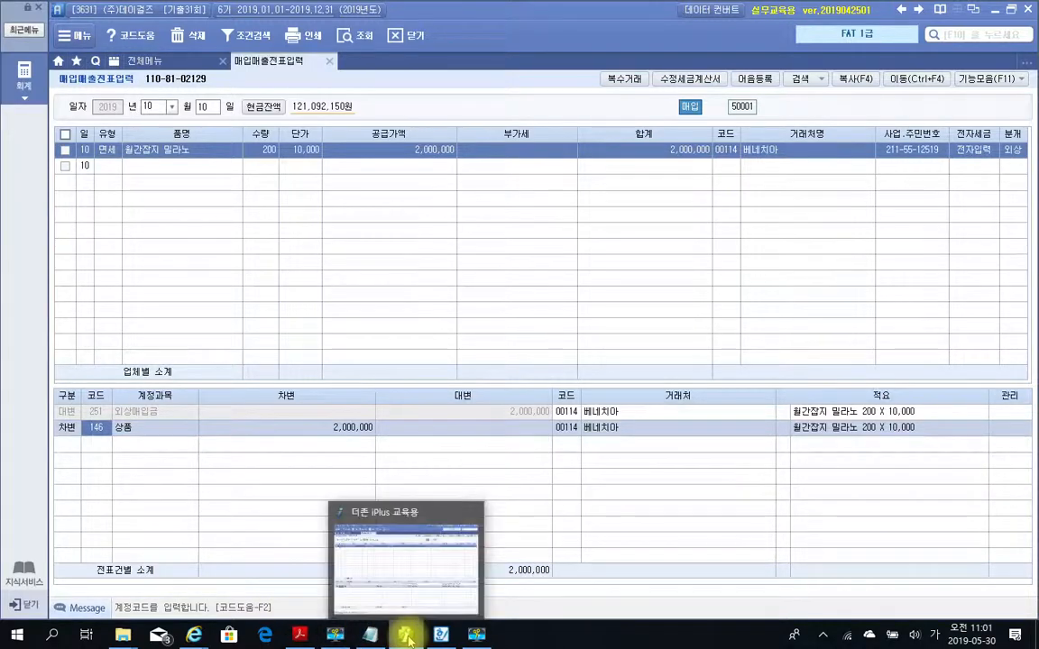
left_click(407, 637)
scroll(439, 448, "down", 5)
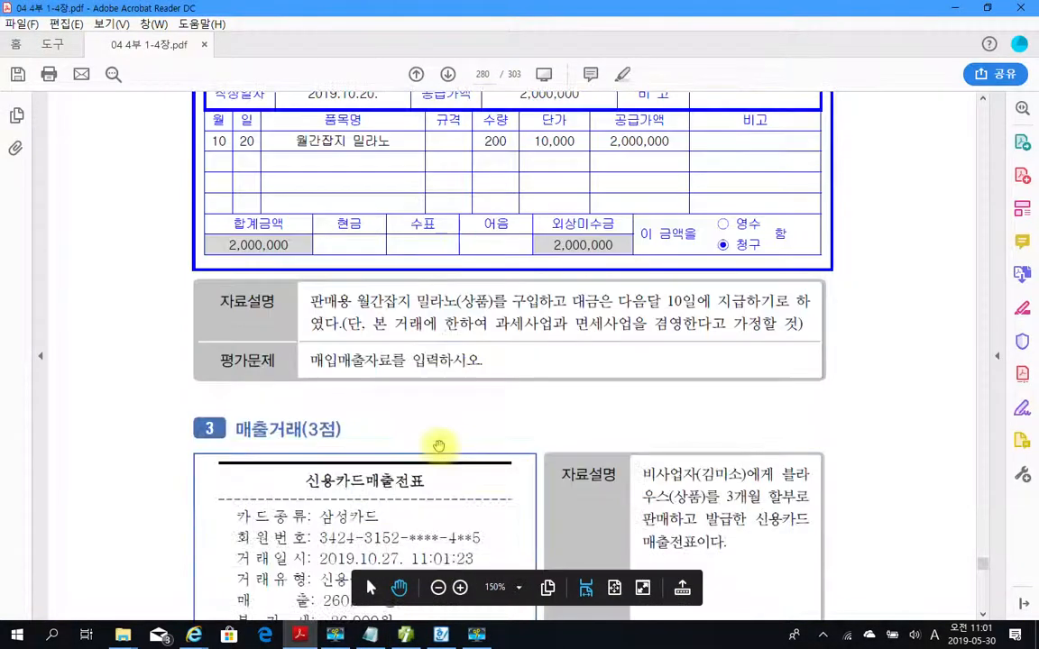
scroll(439, 448, "down", 3)
scroll(437, 449, "up", 1)
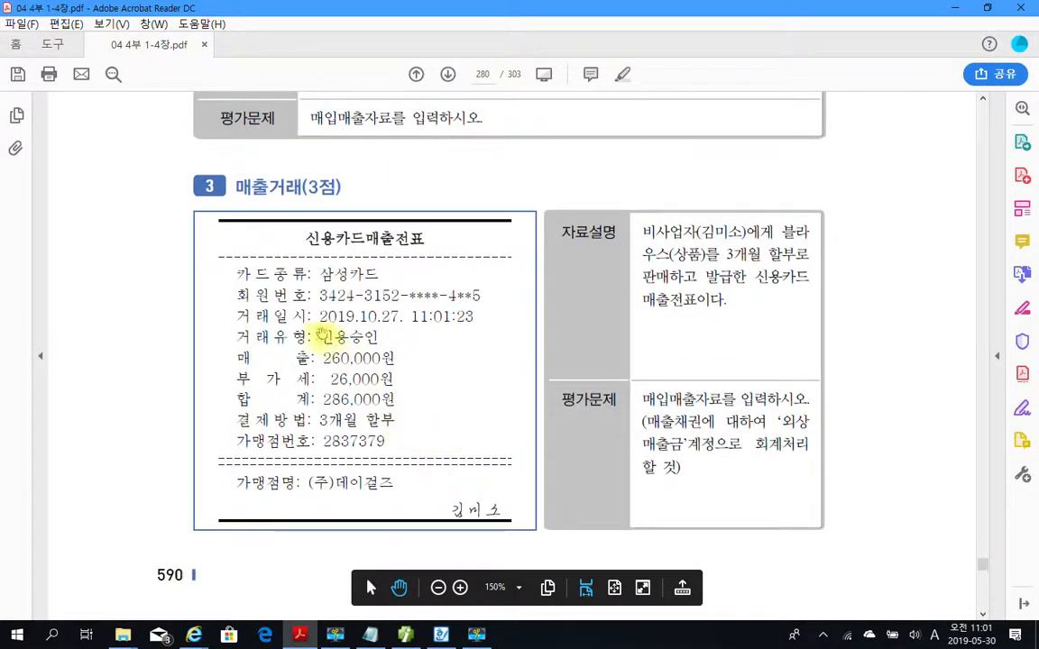
mouse_move(283, 219)
left_mouse_down()
mouse_move(301, 247)
mouse_move(442, 256)
left_mouse_up()
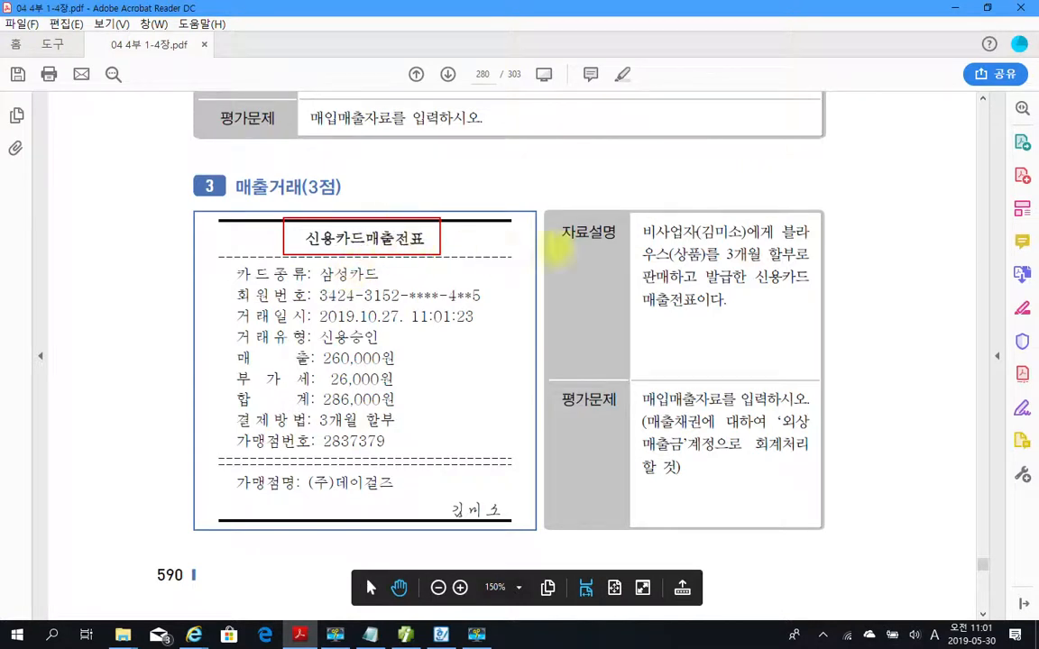
mouse_move(619, 208)
left_mouse_down()
mouse_move(715, 307)
mouse_move(816, 350)
left_mouse_up()
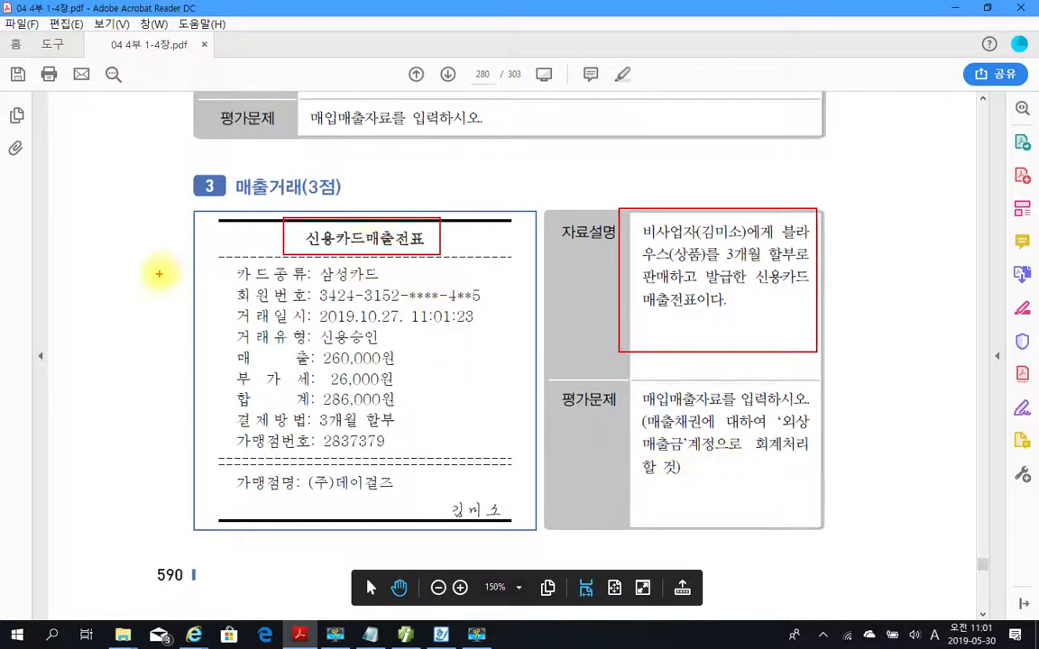
left_click_drag(119, 253, 102, 289)
mouse_move(155, 255)
left_mouse_down()
mouse_move(143, 271)
mouse_move(185, 262)
mouse_move(147, 309)
left_mouse_up()
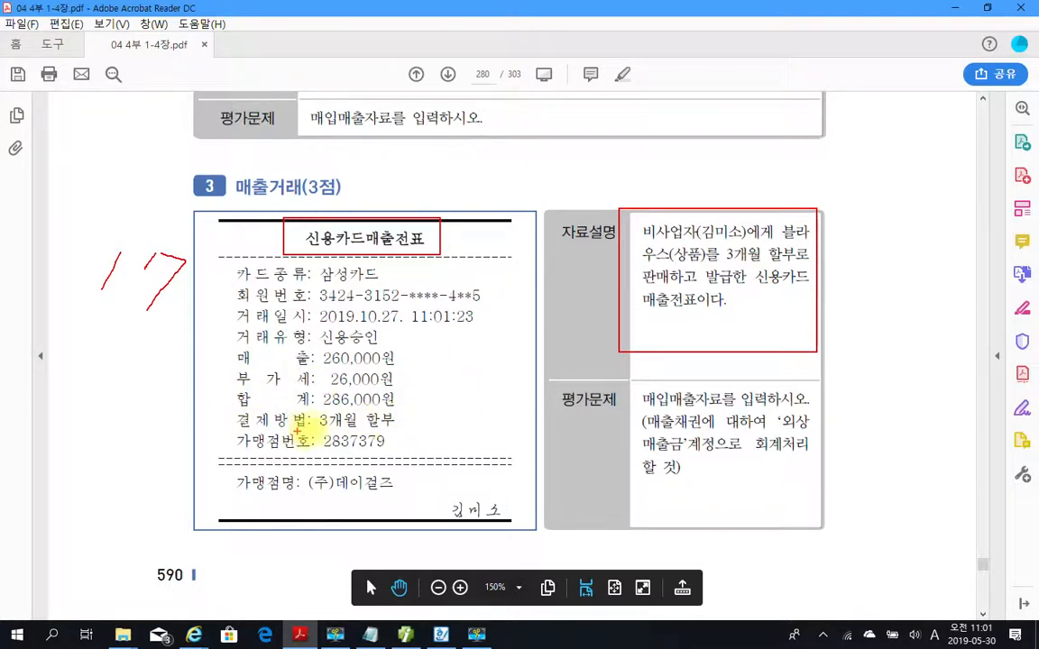
Examine problem 3's payment method, merchant name, buyer and 외상매출금 instruction, marking each on the page.
left_click_drag(313, 430, 395, 430)
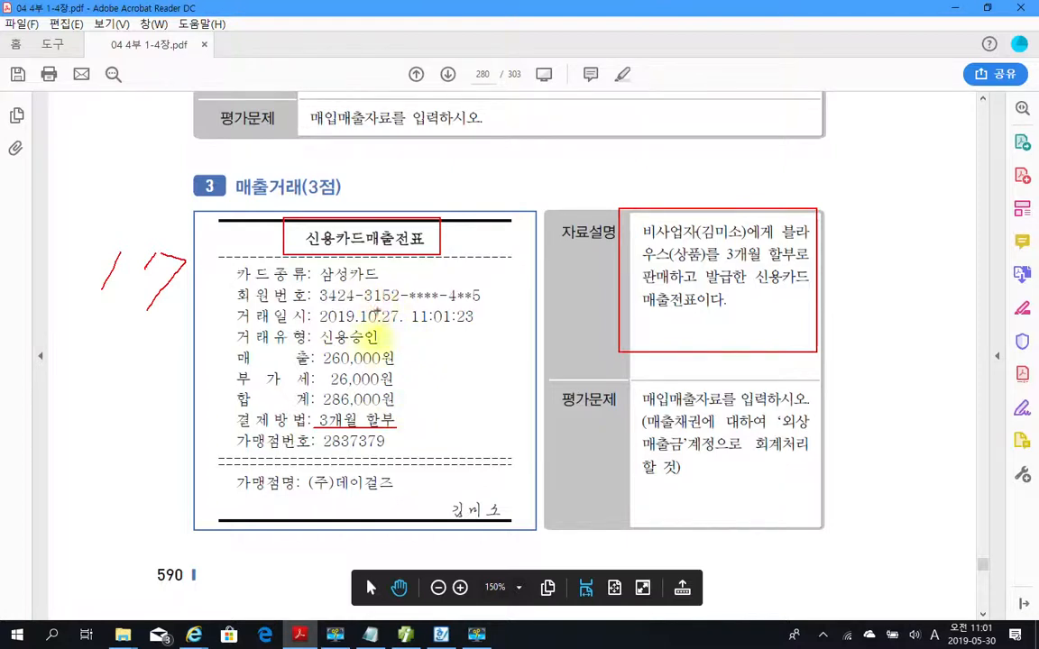
mouse_move(309, 494)
left_mouse_down()
mouse_move(405, 497)
mouse_move(408, 478)
mouse_move(327, 472)
mouse_move(307, 494)
left_mouse_up()
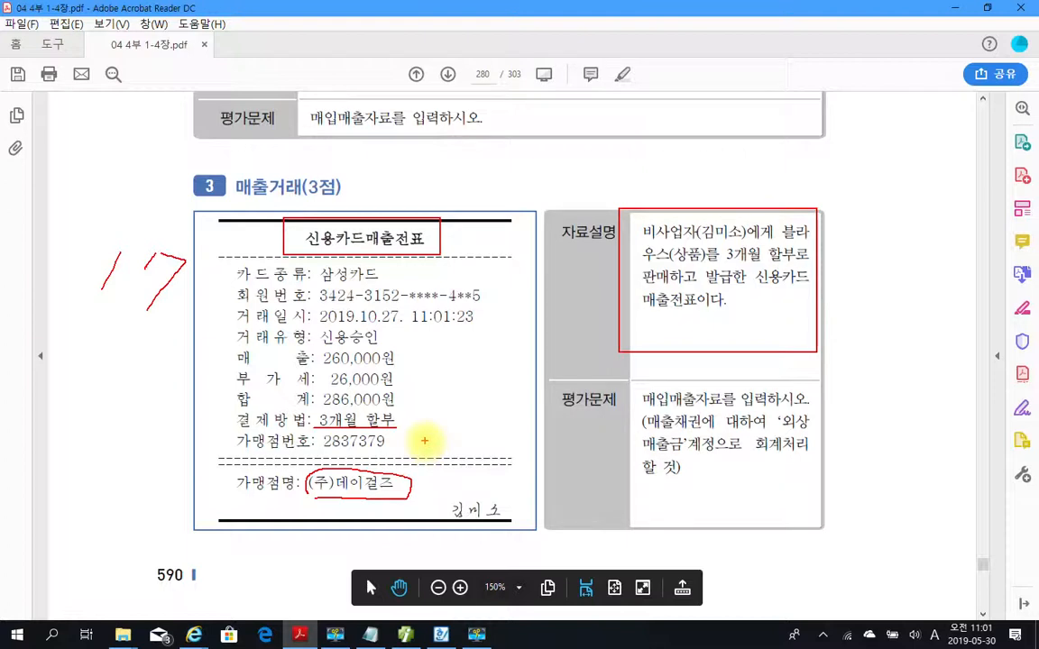
left_click_drag(672, 241, 745, 241)
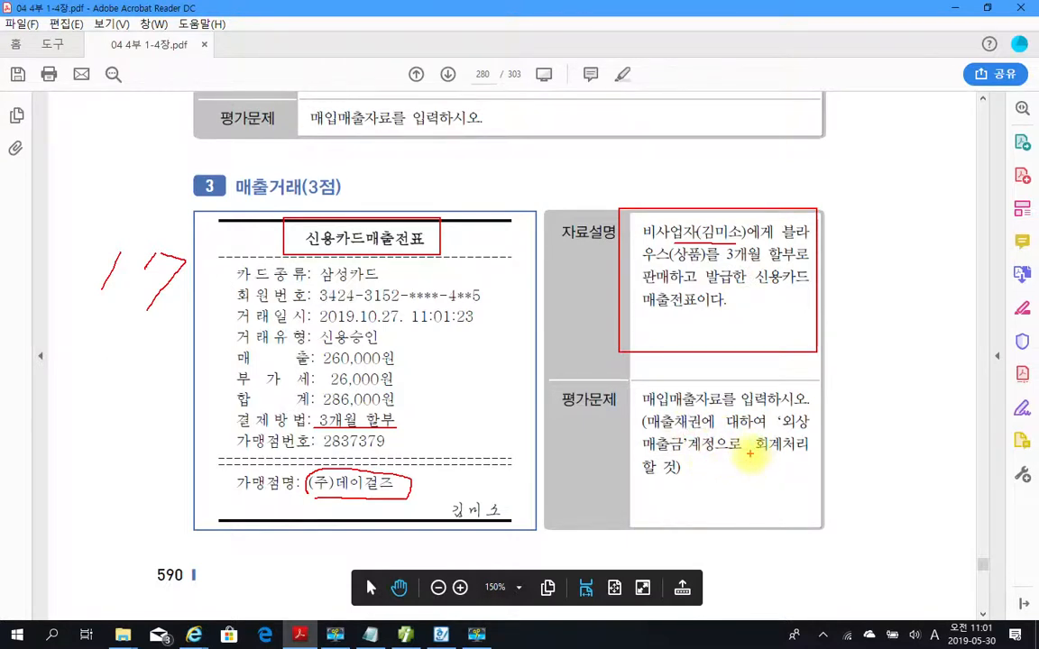
left_click_drag(768, 434, 823, 433)
left_click_drag(632, 456, 678, 455)
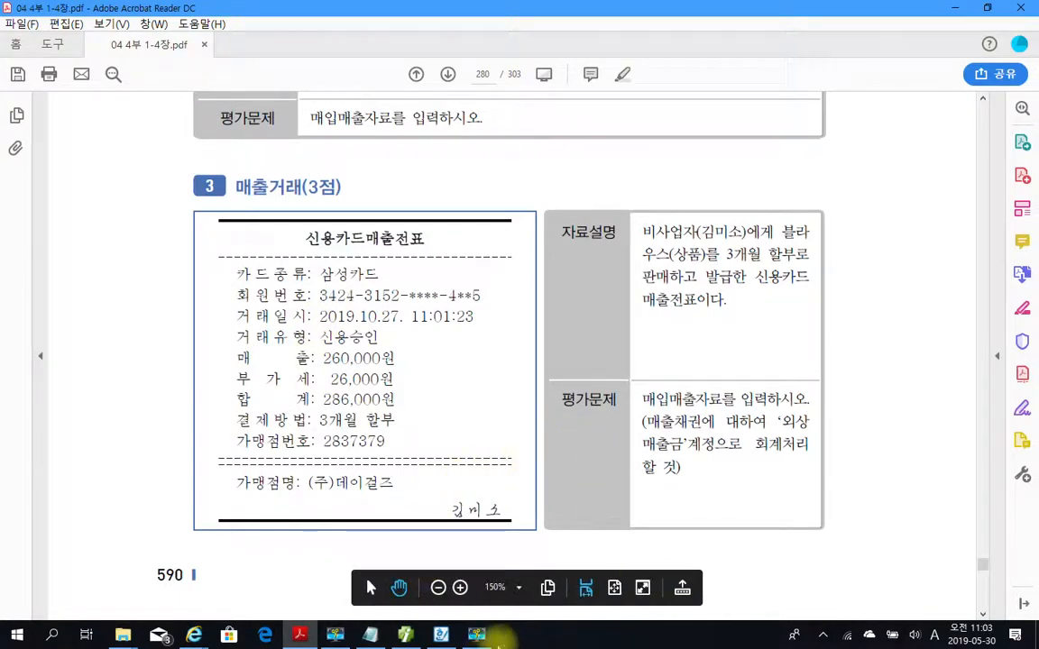
Switch to 더존 iPlus and start an October 27 entry with sales type 17 카과.
mouse_move(403, 638)
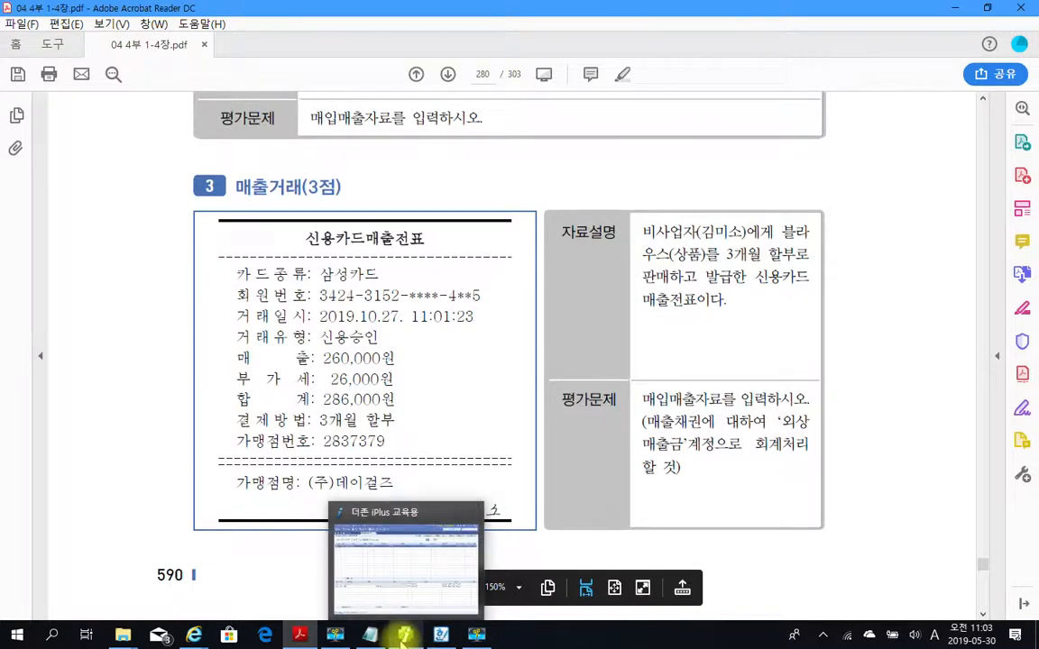
left_click(403, 642)
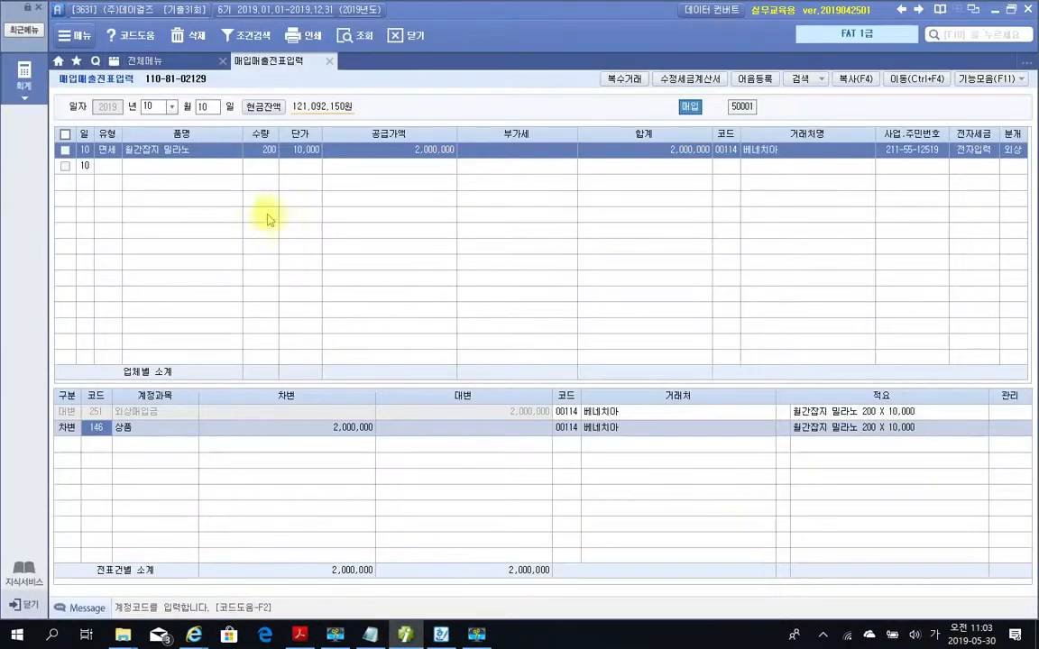
left_click(215, 110)
type("27")
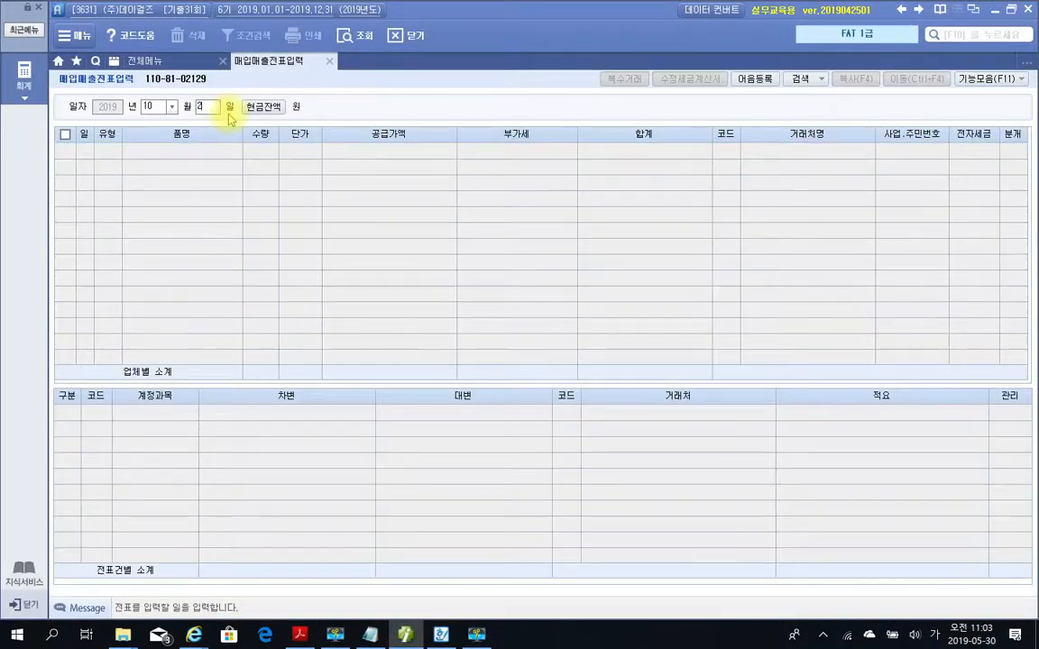
key("Return")
key("Return")
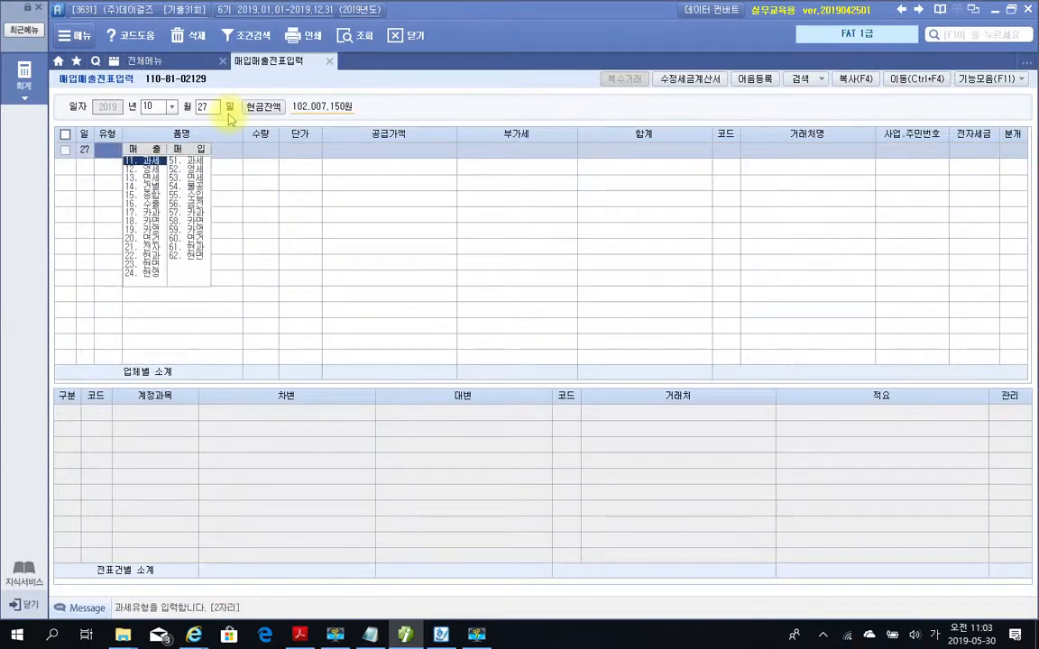
type("17")
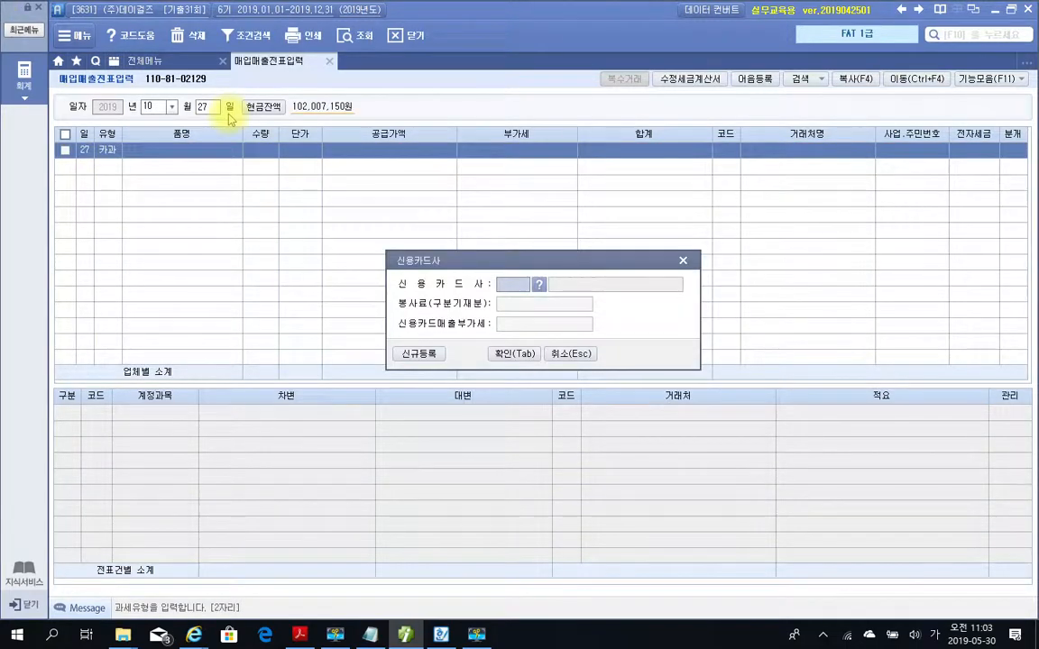
Choose 삼성카드 as the 신용카드사 for the card sale and confirm the card dialog.
left_click(538, 284)
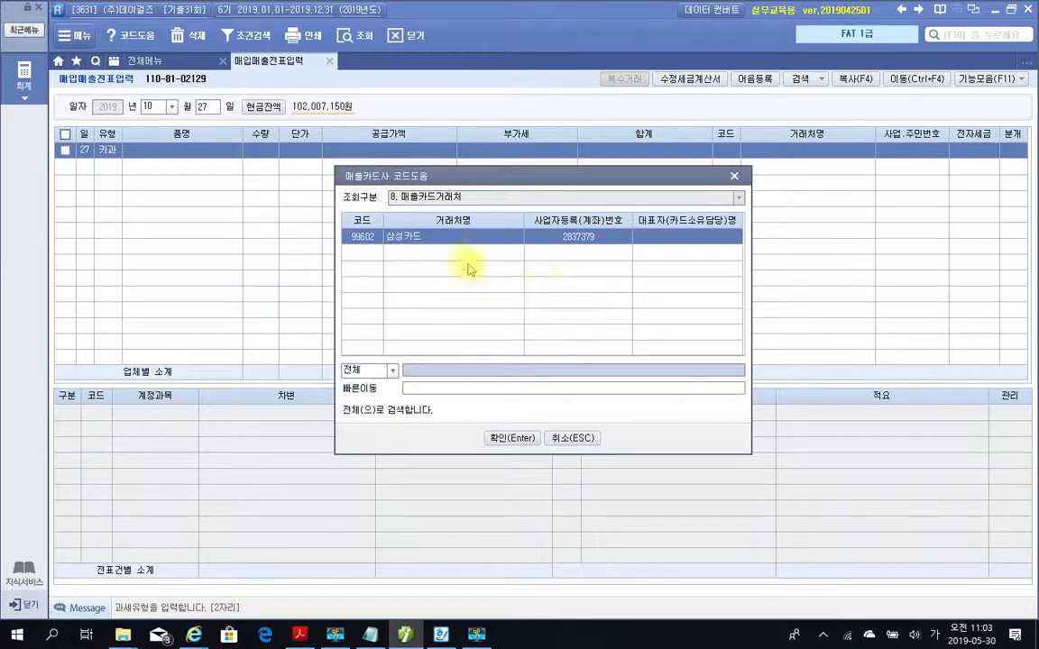
left_click(511, 438)
left_click(516, 354)
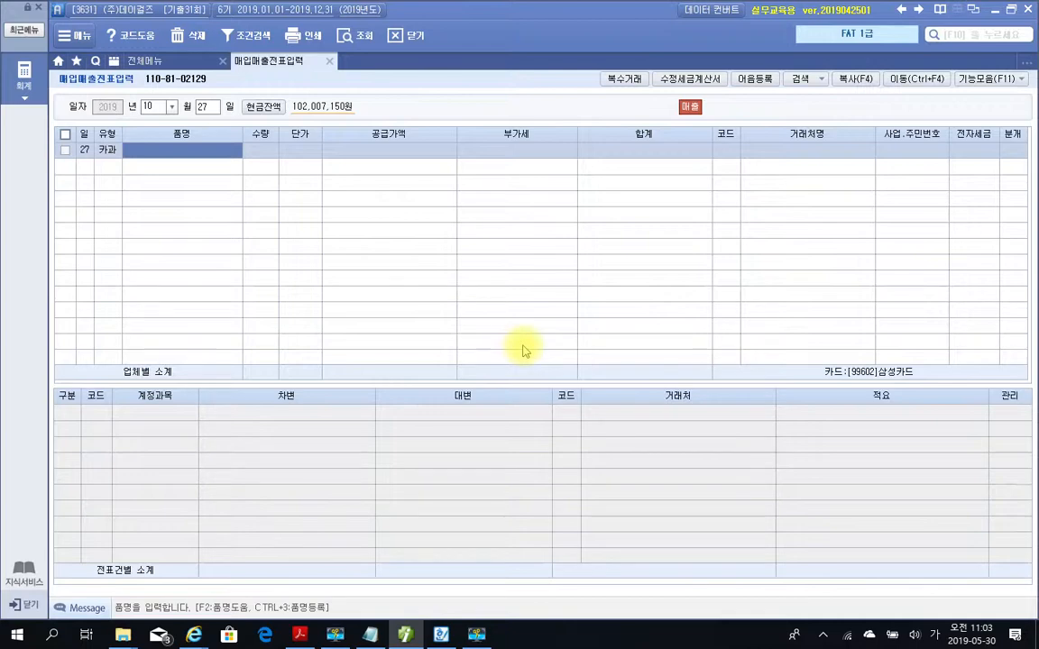
Enter 블라우스 as the item and 286000 as the 공급가액, accepting the VAT split.
type("블라우스")
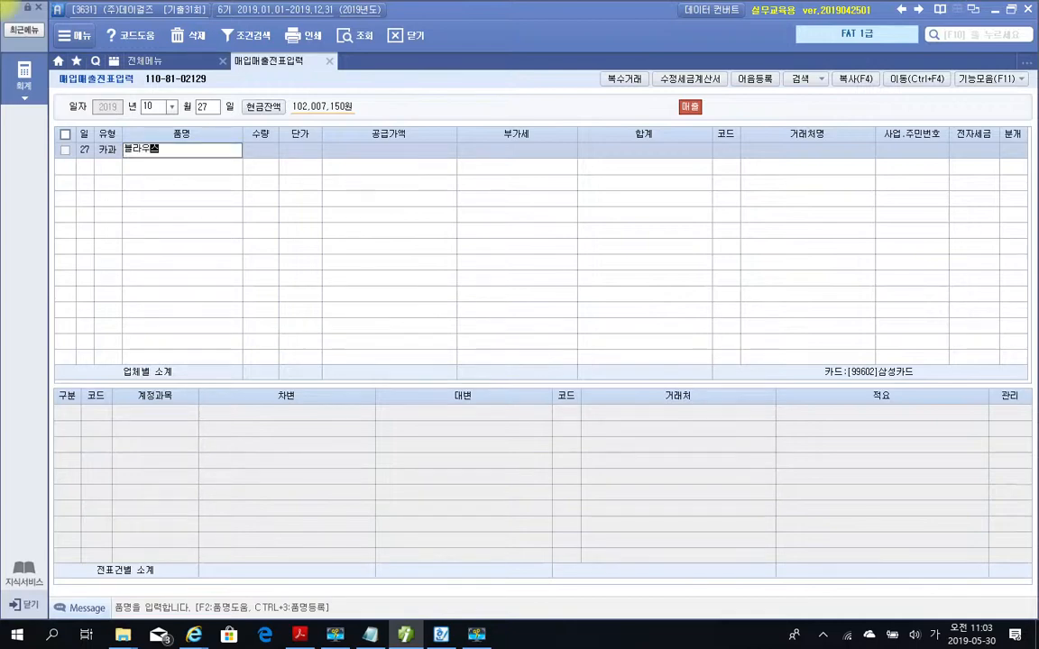
key("Return")
key("Return")
key("Return")
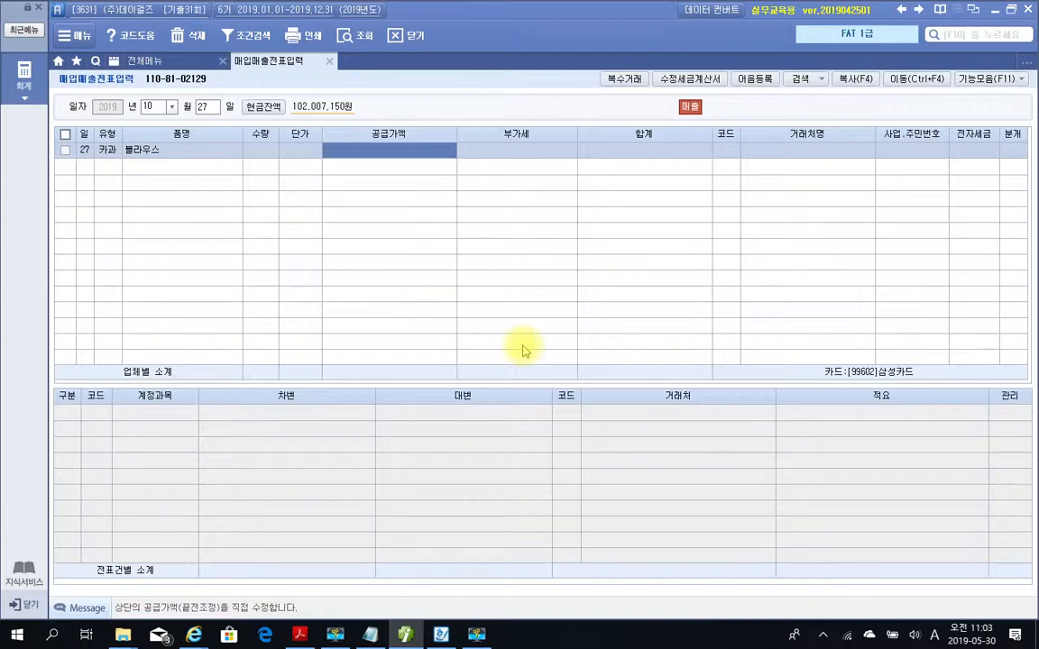
type("2860000")
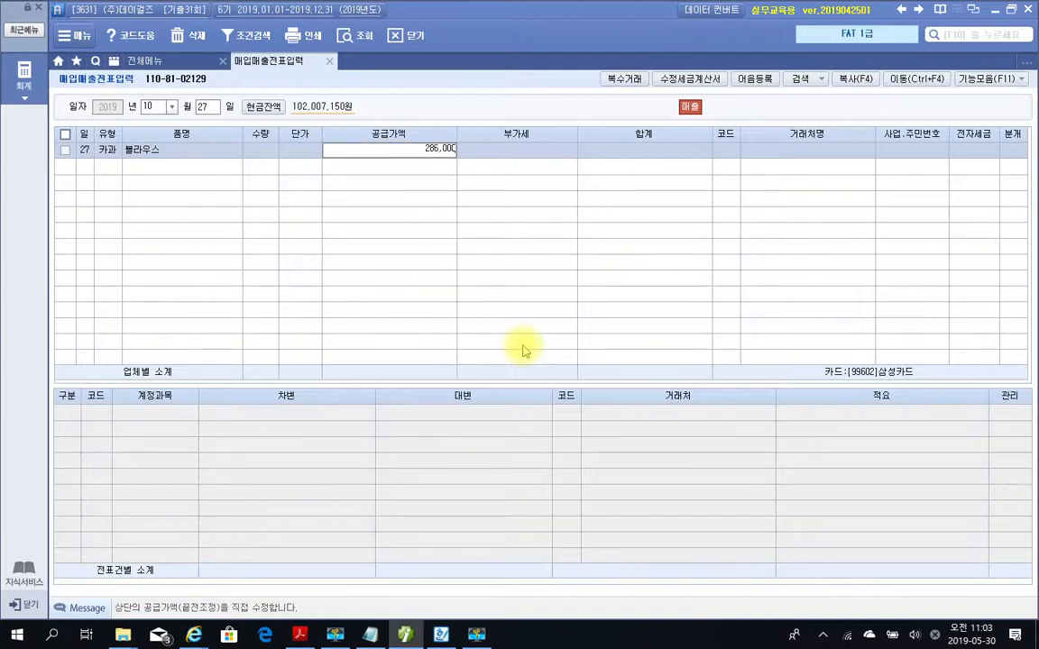
key("Return")
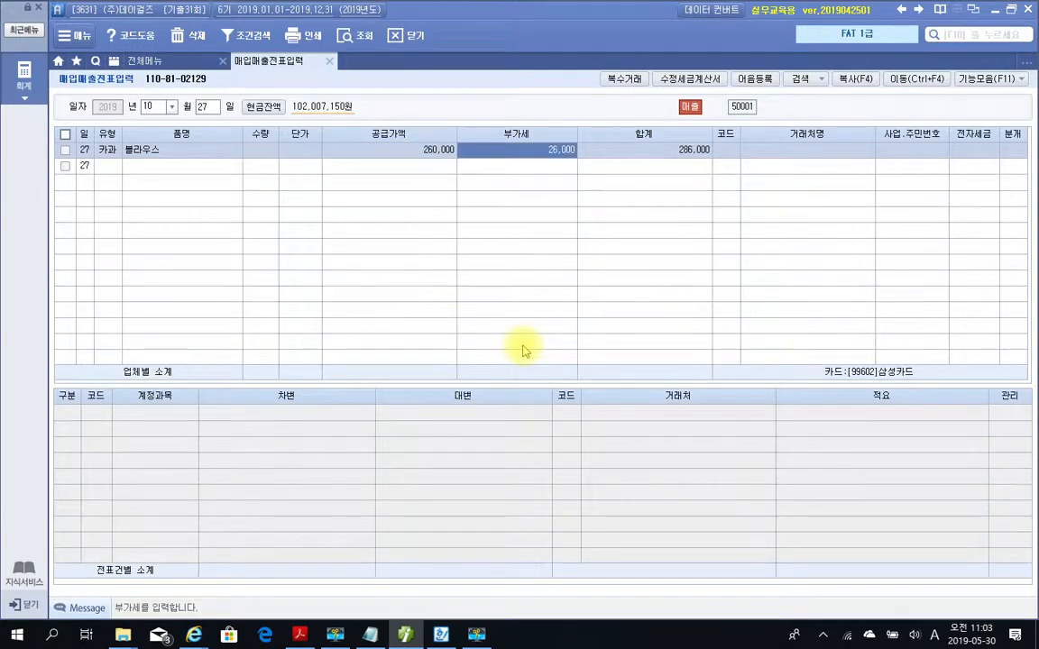
key("Return")
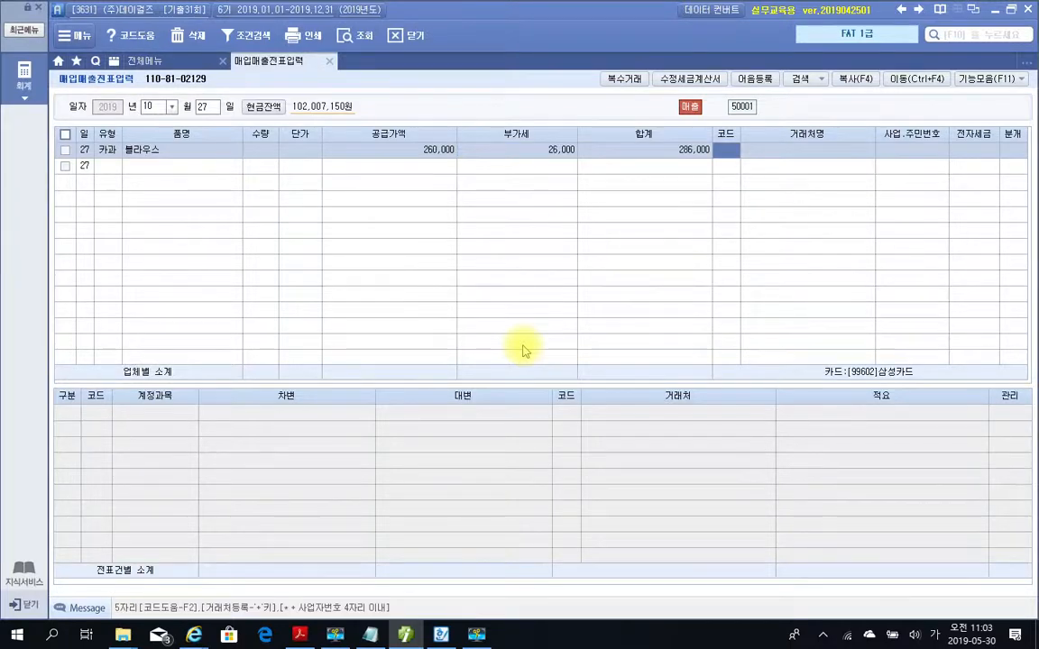
Set the individual buyer named on the sales slip as the 거래처 and choose 4 카드 as the 분개.
type("김")
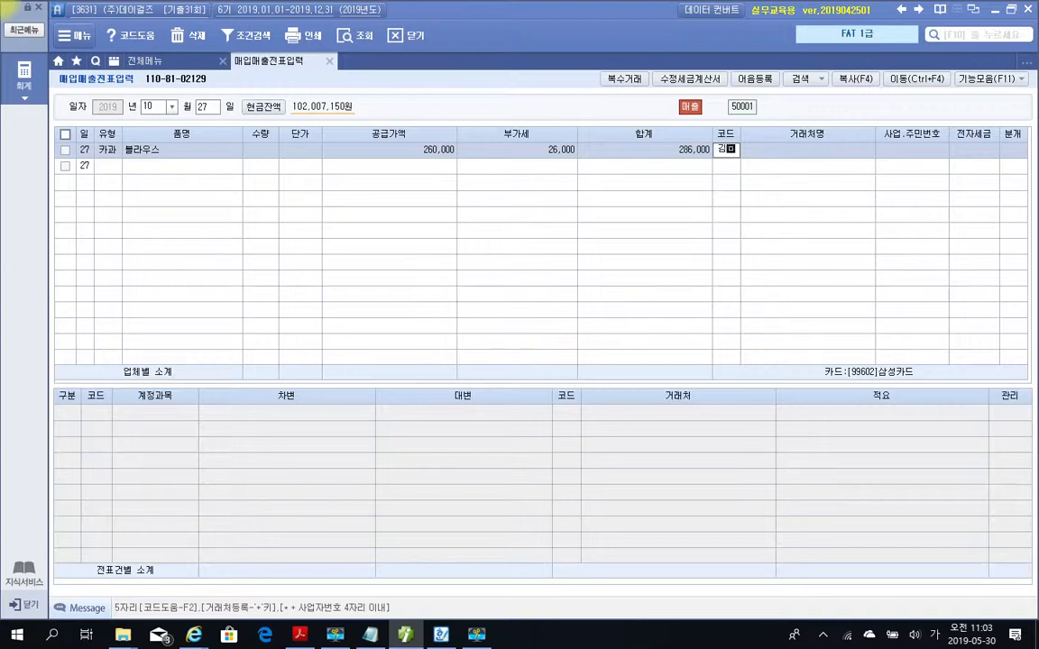
key("Return")
key("Return")
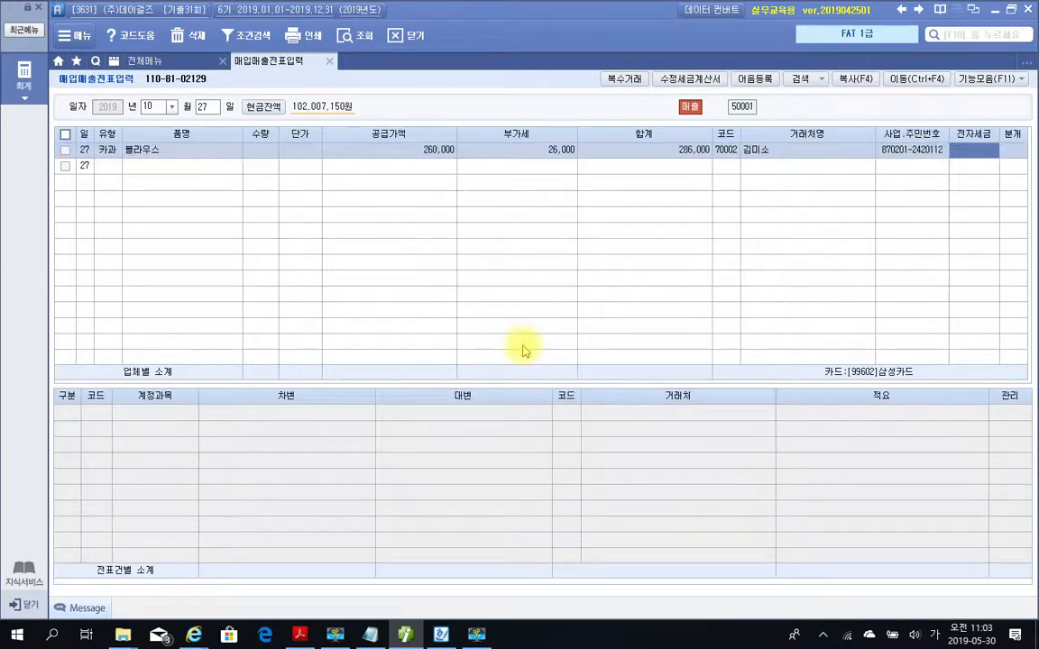
key("Return")
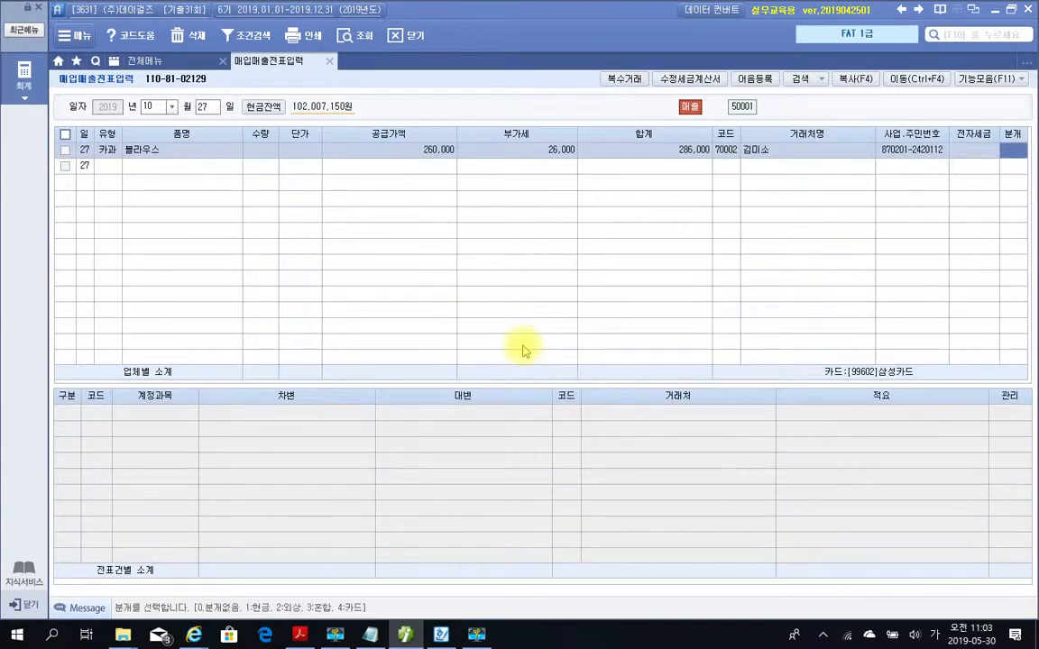
type("4")
key("Return")
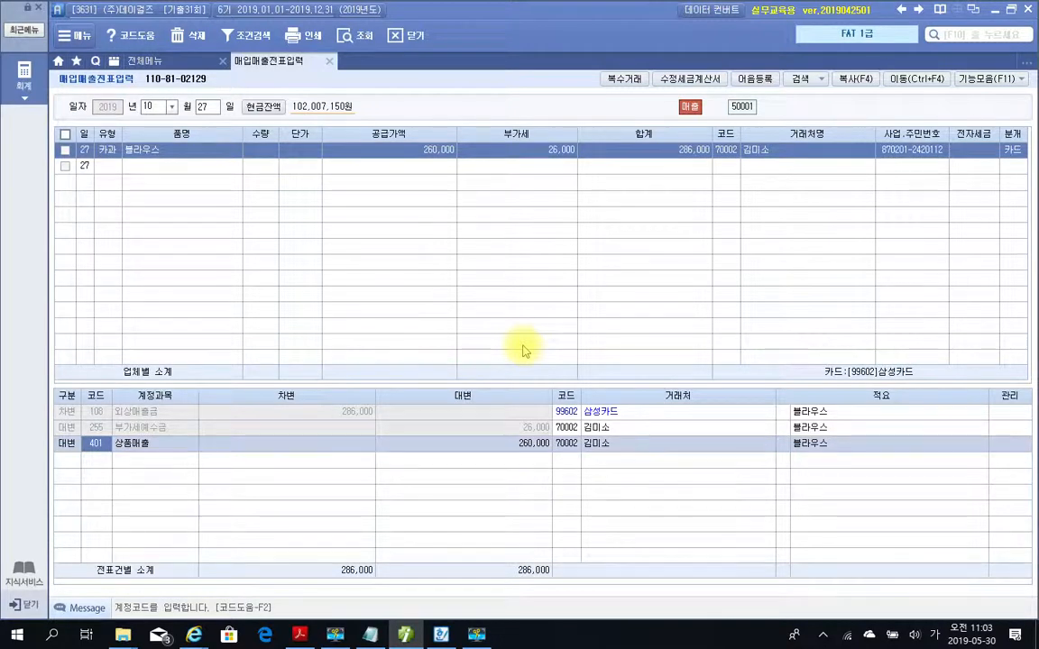
Check the 외상매출금 journal line assigned to 삼성카드, circling it temporarily on screen.
mouse_move(43, 383)
left_mouse_down()
mouse_move(301, 418)
mouse_move(613, 426)
mouse_move(255, 377)
mouse_move(24, 387)
left_mouse_up()
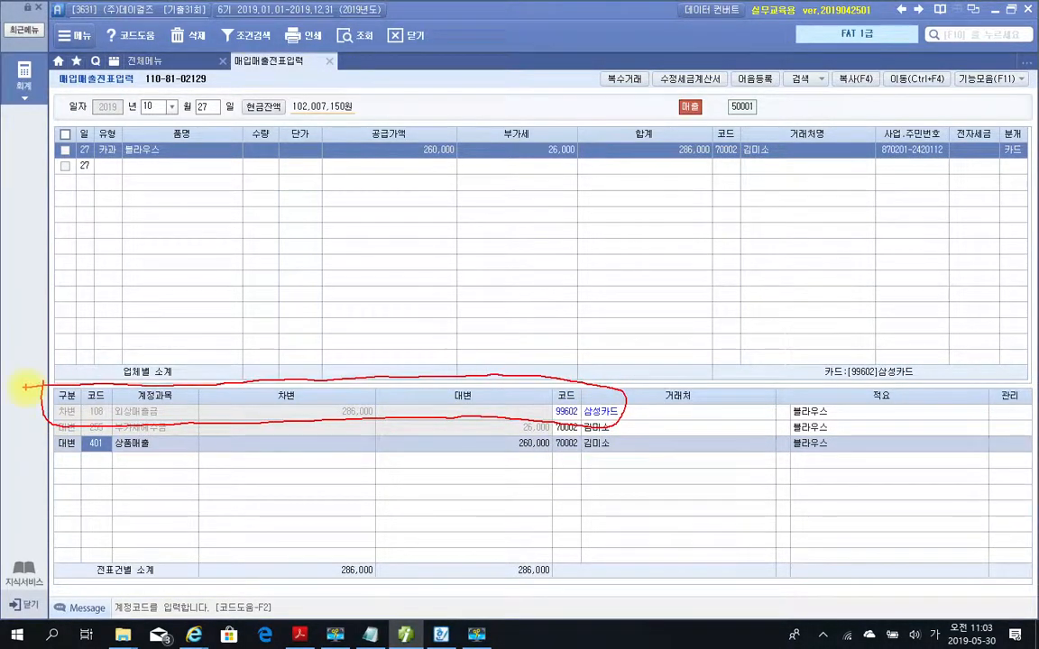
left_click_drag(25, 388, 95, 395)
key("Escape")
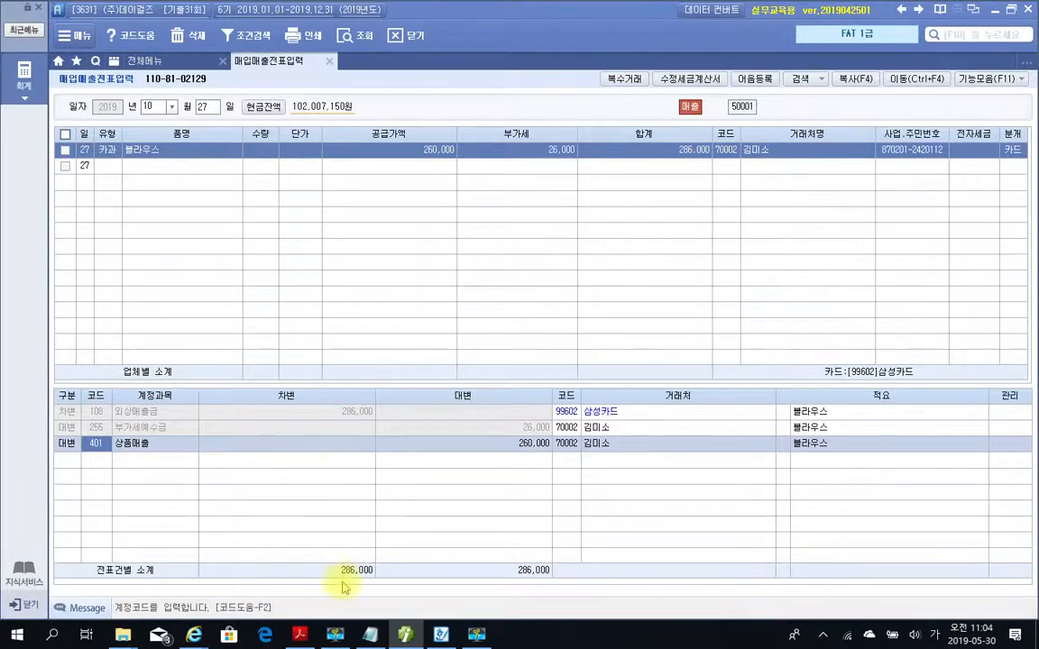
Switch to the PDF and highlight "매출거래처 대표이사에게 선물할 골프채 세트를" in problem 4's 자료설명.
left_click(405, 636)
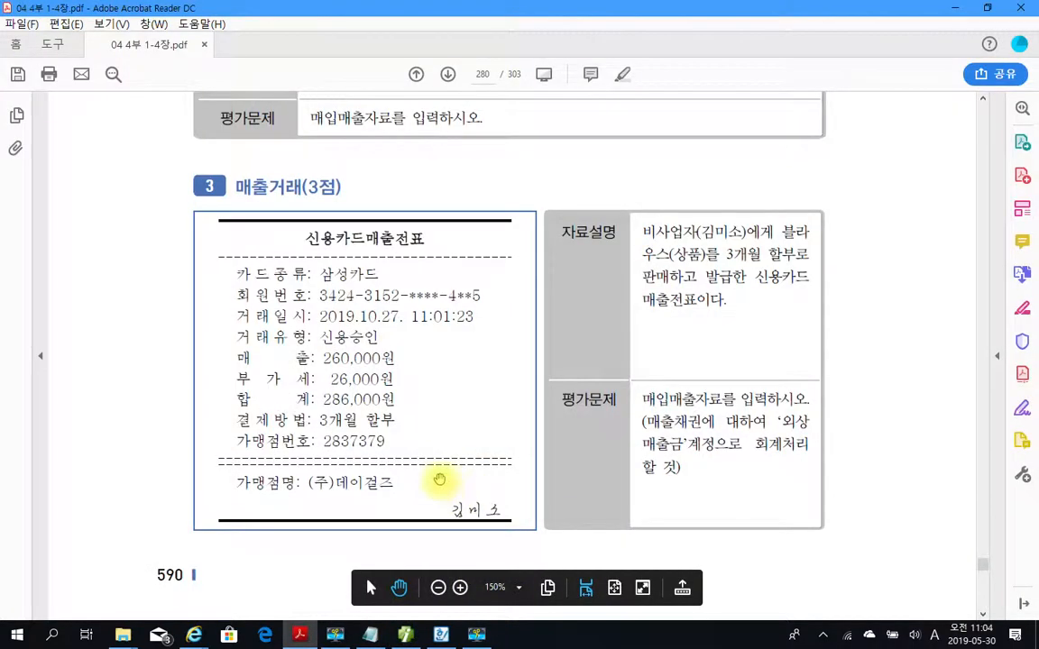
scroll(440, 479, "down", 5)
scroll(440, 479, "down", 5)
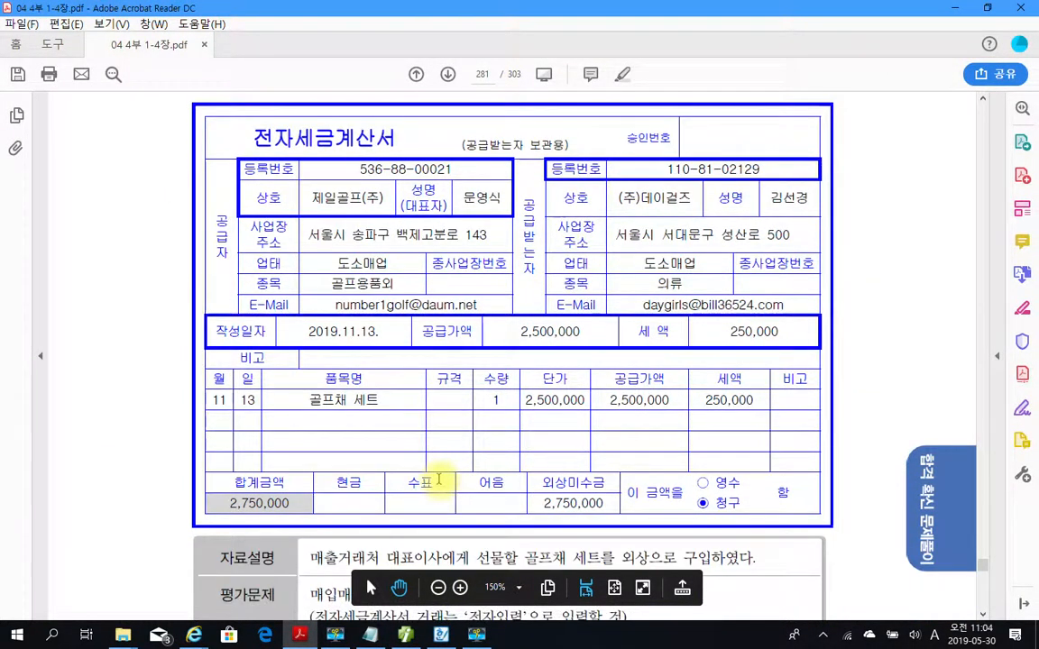
scroll(438, 479, "down", 2)
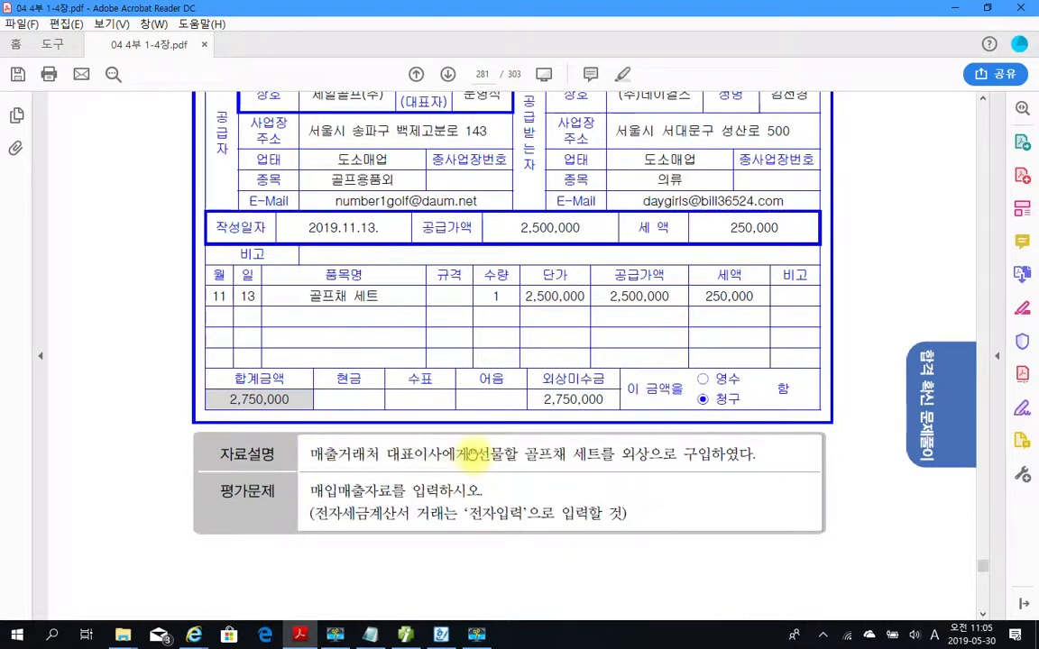
left_click_drag(469, 453, 615, 455)
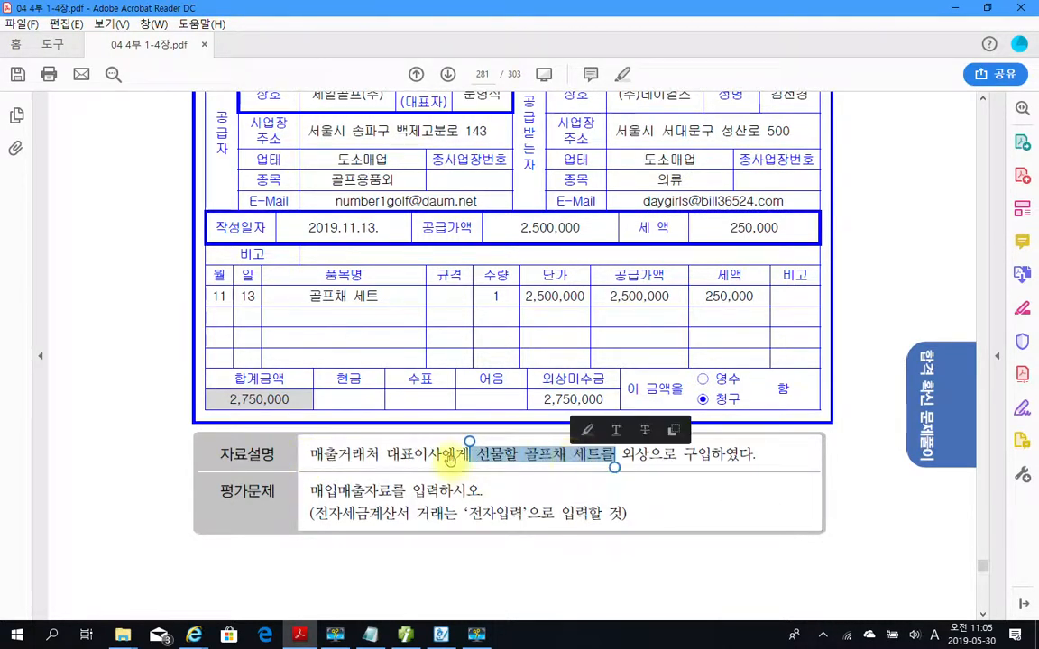
left_click_drag(309, 454, 577, 454)
right_click(571, 455)
left_click(609, 497)
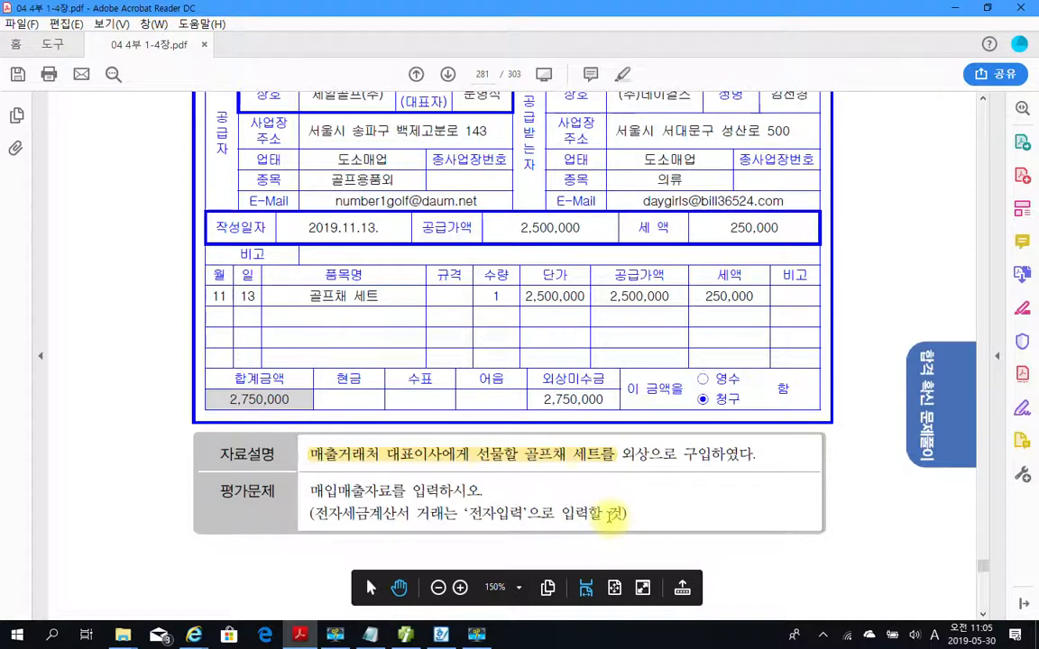
Highlight the 세액 of 250,000 in the item row of problem 4's 전자세금계산서.
scroll(610, 512, "up", 3)
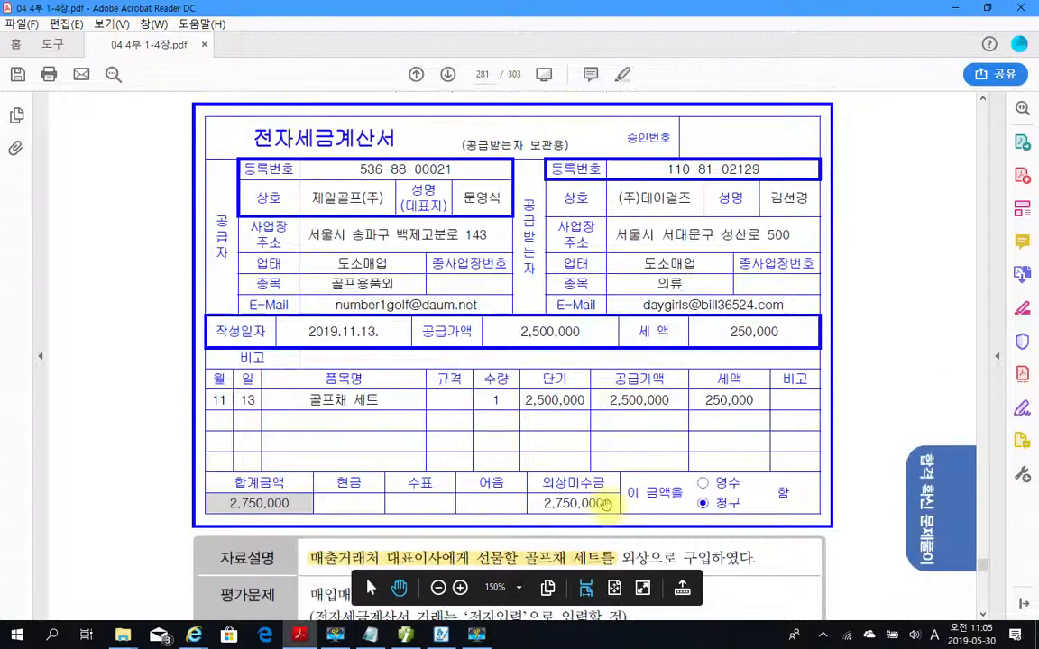
left_click_drag(704, 399, 752, 412)
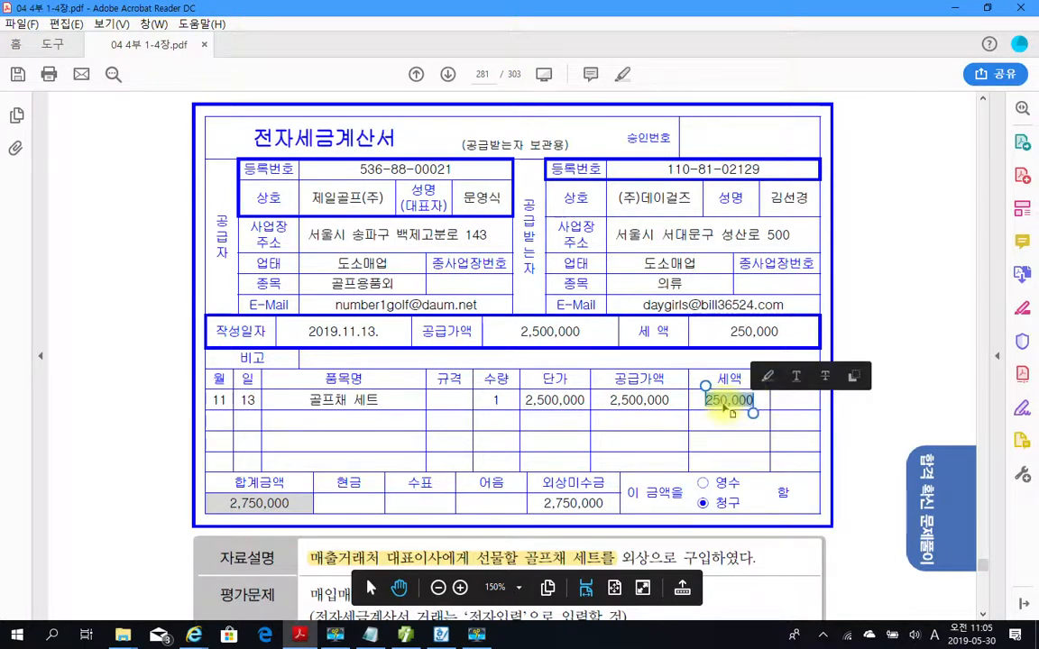
right_click(729, 408)
left_click(777, 447)
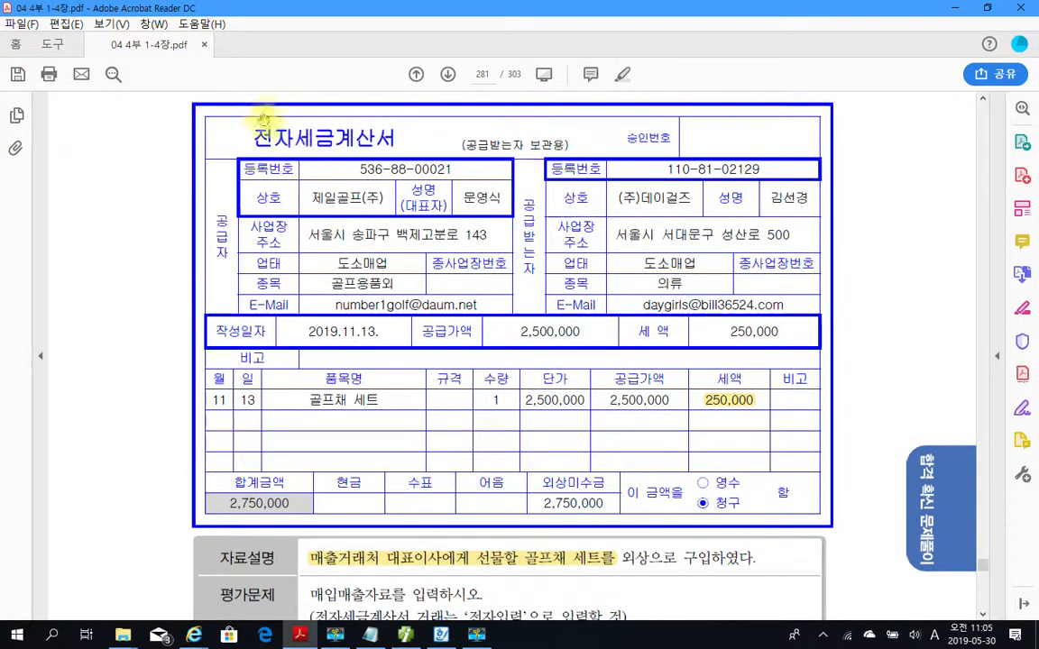
Review problem 4's invoice, temporarily marking the 전자세금계산서 title, the 세액 and type code 54.
left_click_drag(245, 111, 395, 175)
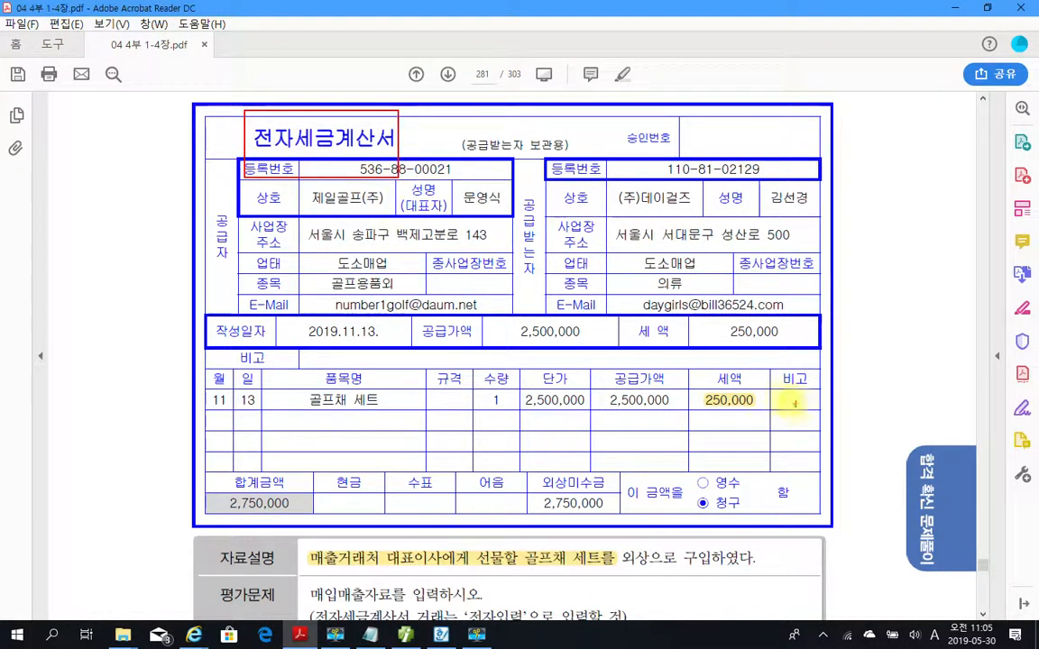
mouse_move(748, 380)
left_mouse_down()
mouse_move(767, 403)
mouse_move(782, 375)
left_mouse_up()
mouse_move(117, 190)
left_mouse_down()
mouse_move(92, 218)
mouse_move(102, 245)
mouse_move(79, 236)
mouse_move(136, 205)
mouse_move(152, 244)
mouse_move(192, 264)
left_mouse_up()
left_click_drag(190, 217, 185, 266)
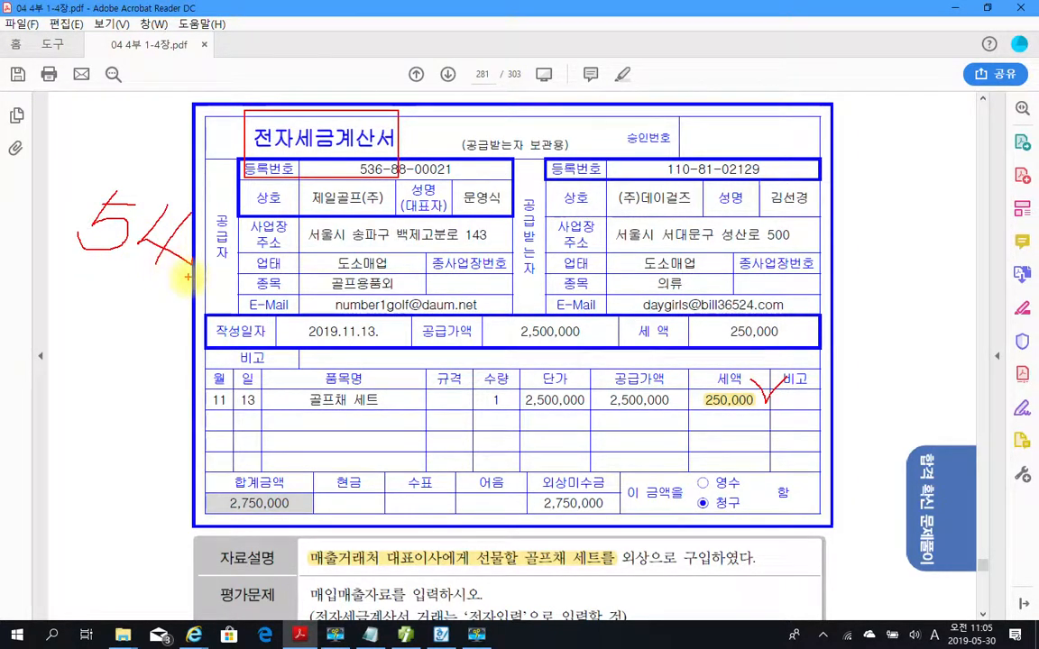
key("Escape")
scroll(284, 214, "down", 2)
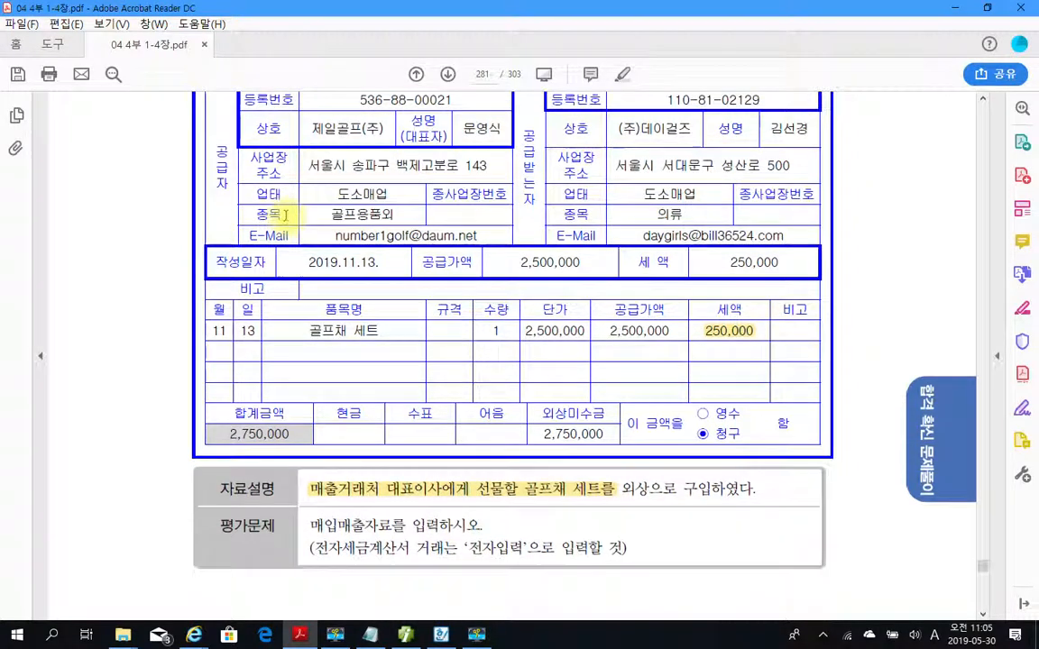
scroll(285, 214, "up", 3)
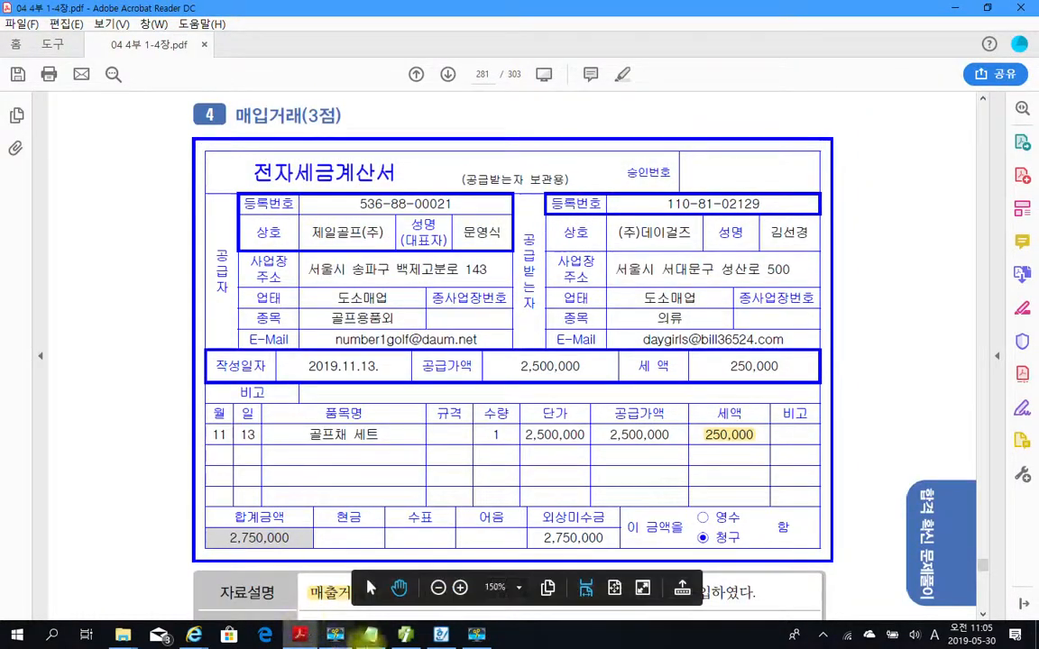
Switch to 더존 iPlus and set the voucher date to November 13.
left_click(405, 634)
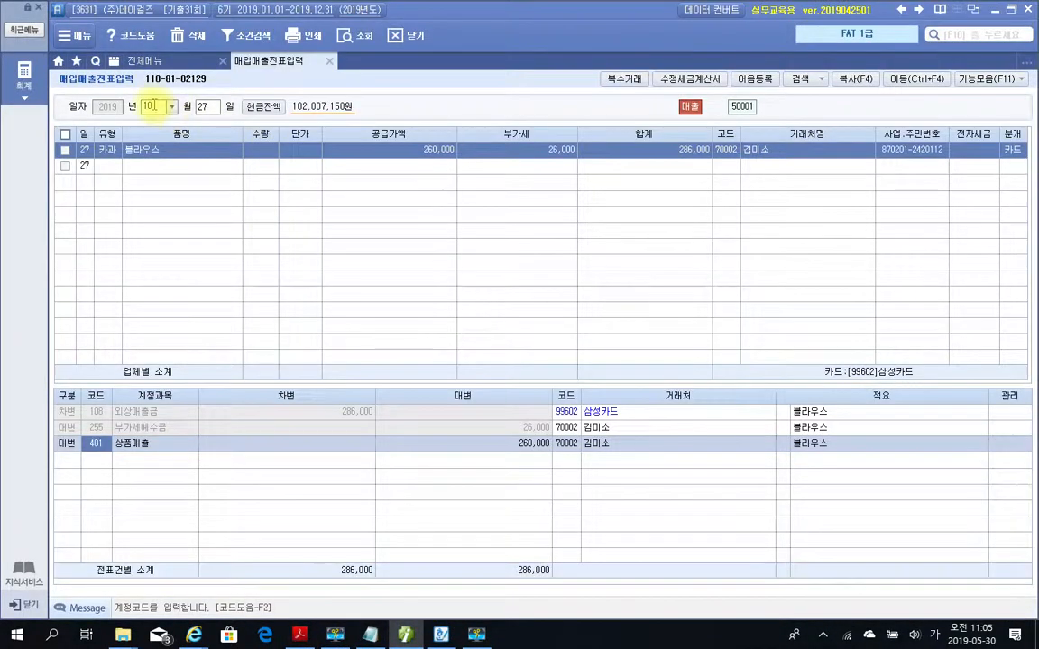
type("11")
key("Return")
type("1")
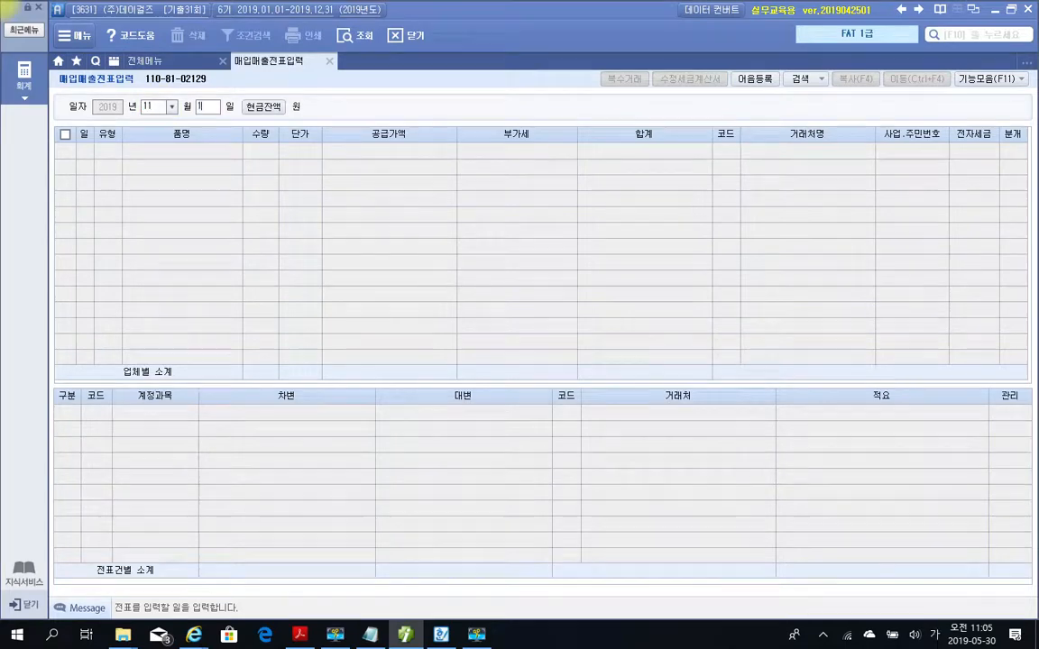
type("3")
key("Return")
Set the entry type to 54 불공 with 9. 접대비 관련 매입세액 as the 불공제사유.
type("5")
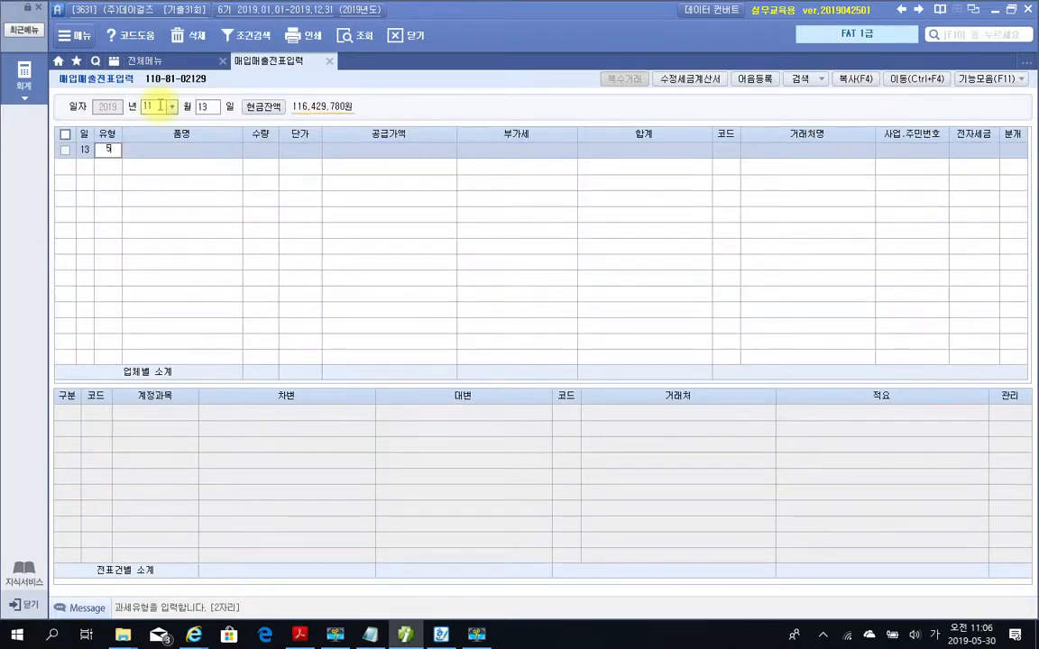
type("4")
key("Return")
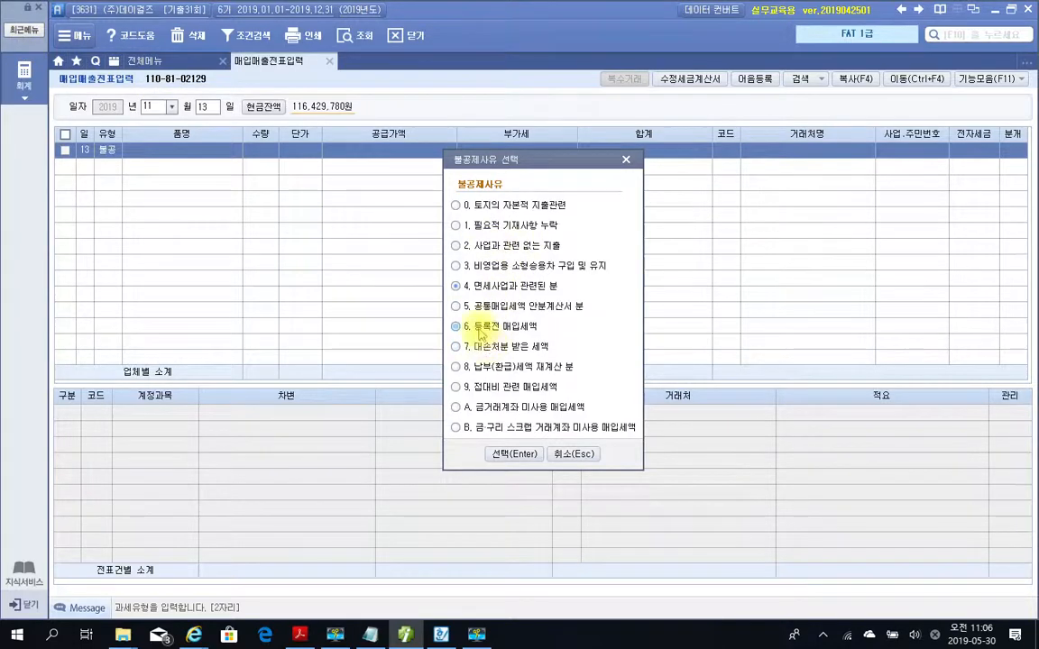
left_click(472, 390)
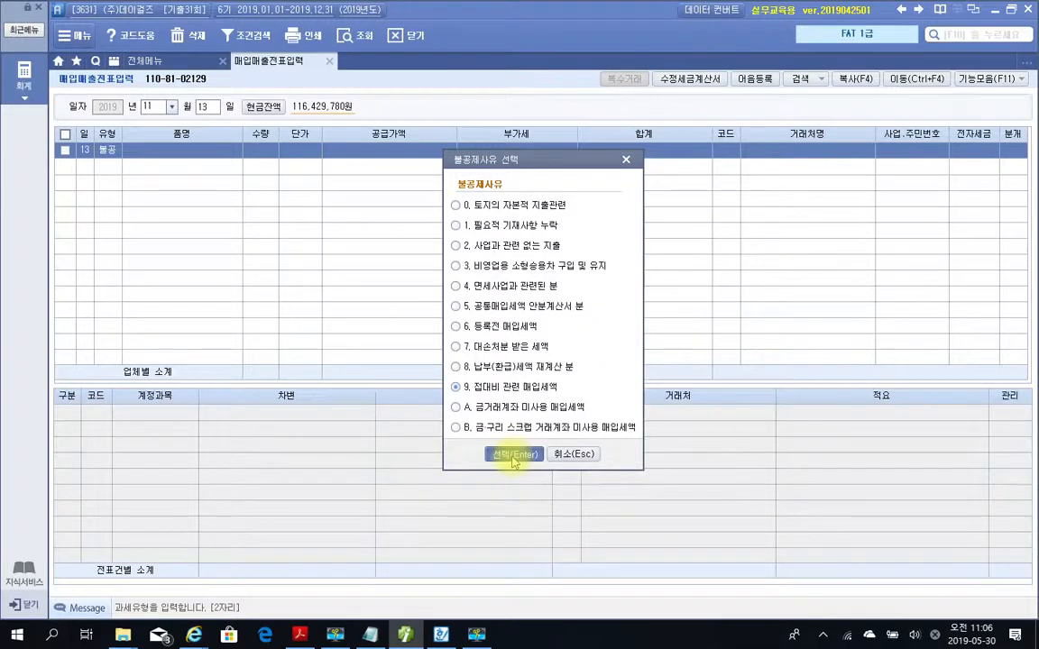
left_click(514, 455)
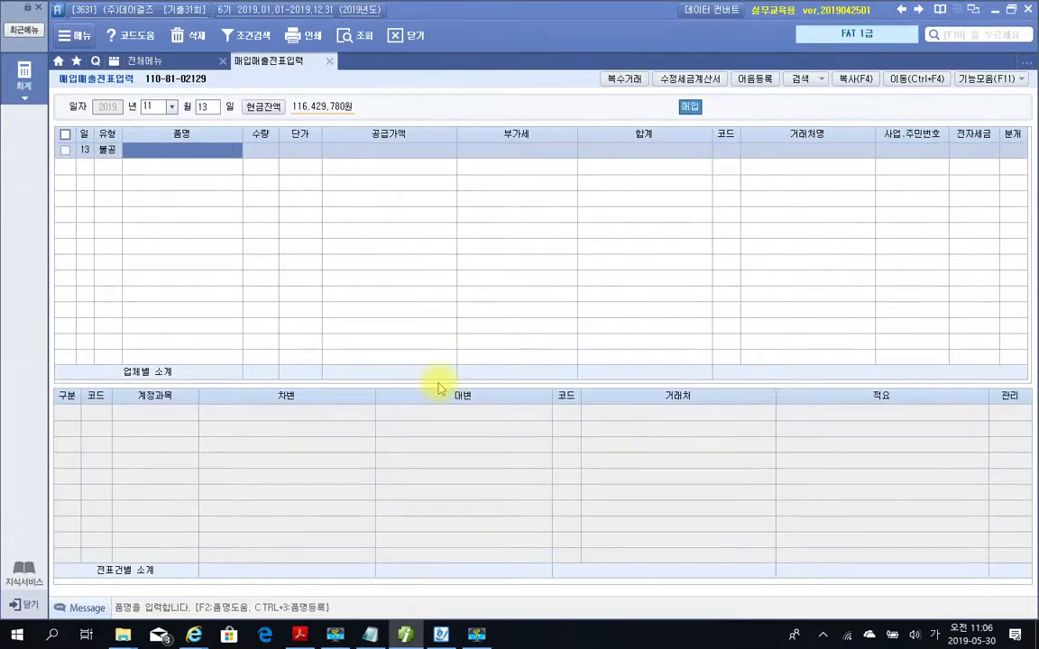
Enter 골프체 세트 as the 품명 of the November 13 purchase.
type("ㄱ")
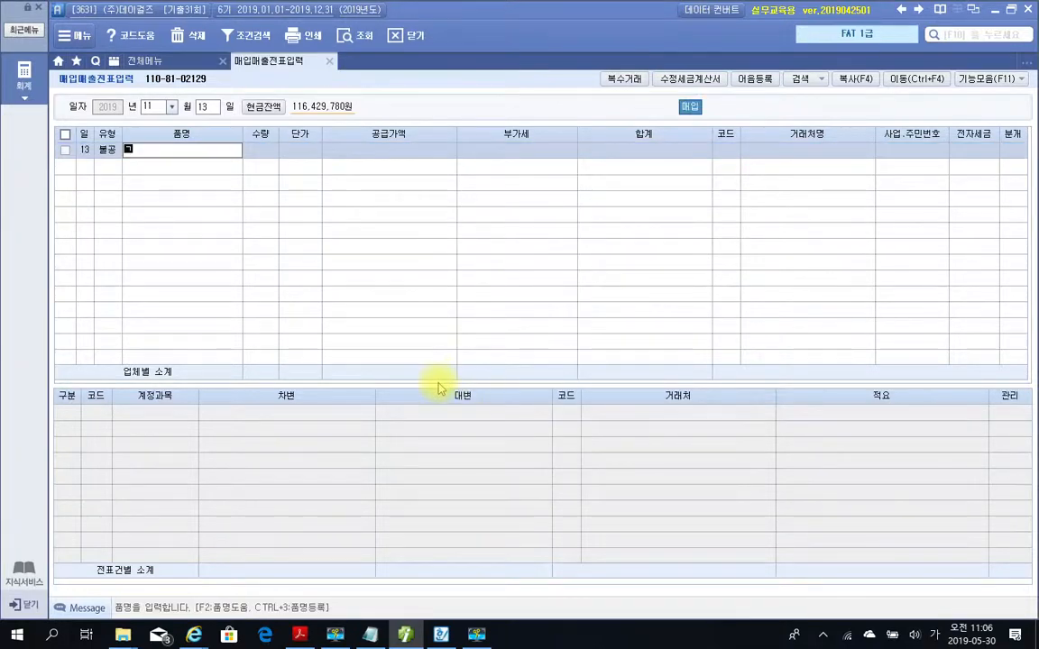
type("프채 세트")
key("Return")
key("Return")
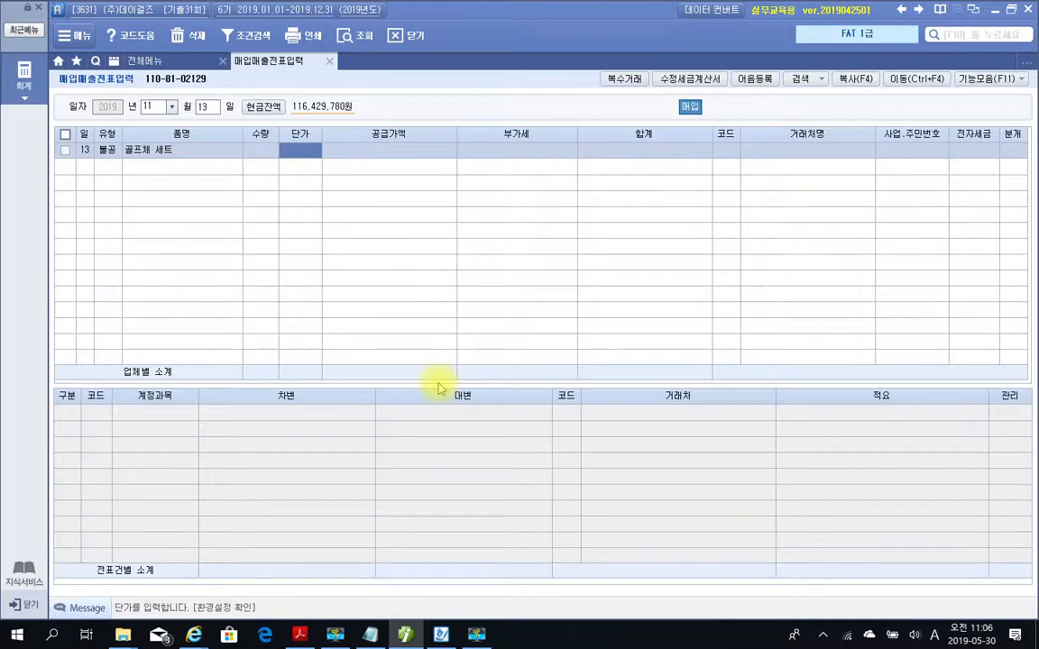
Set the 수량 to 1 and the 단가 to 2500000, accepting the calculated supply value and VAT.
key("Left")
type("1")
key("Return")
type("2500000")
key("Return")
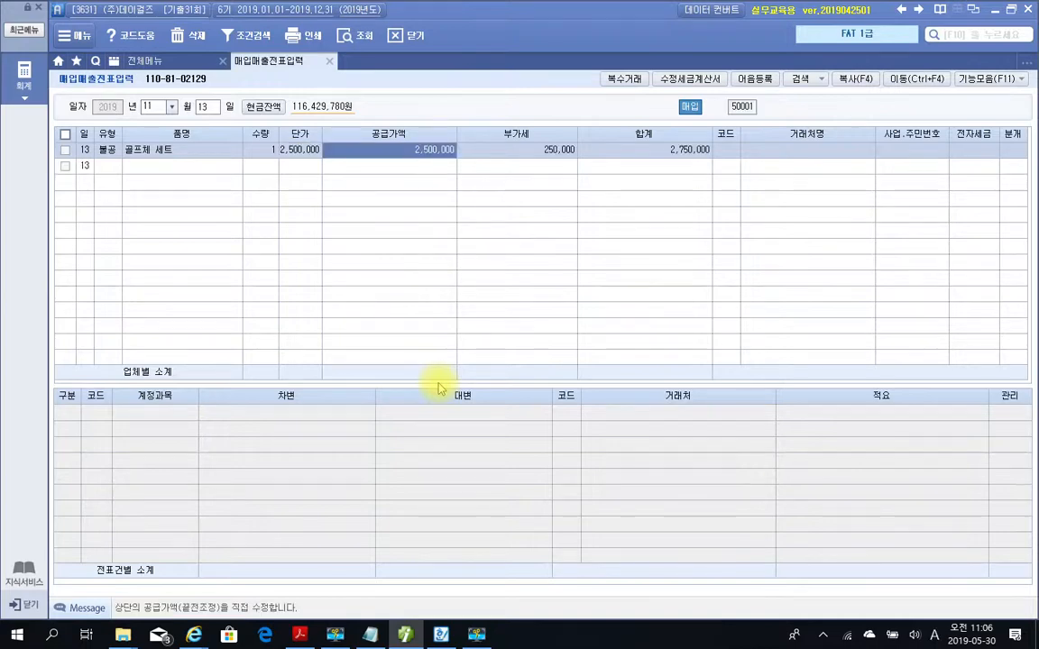
key("Return")
key("Return")
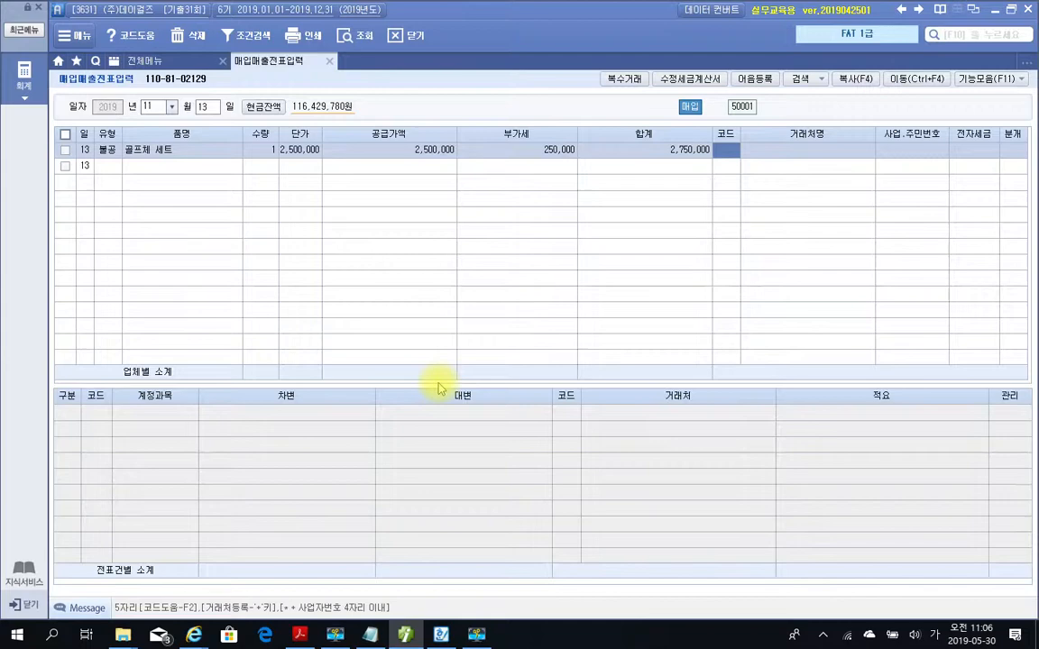
Look up and assign 제일골프(주) as the 거래처 of the November 13 purchase.
type("제렘")
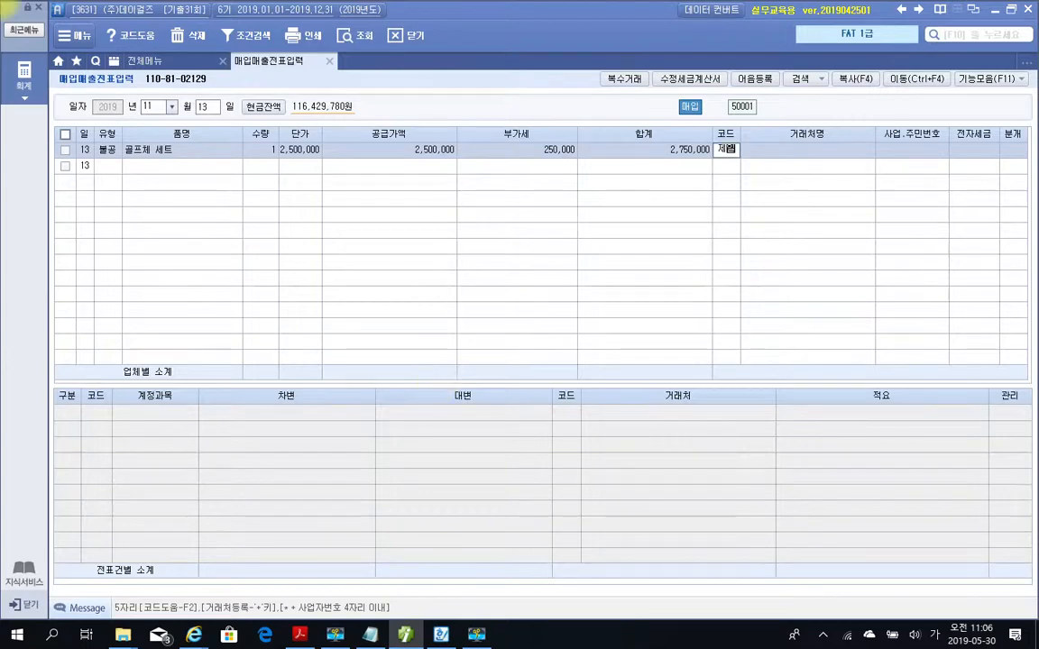
key("Return")
key("Down")
key("Return")
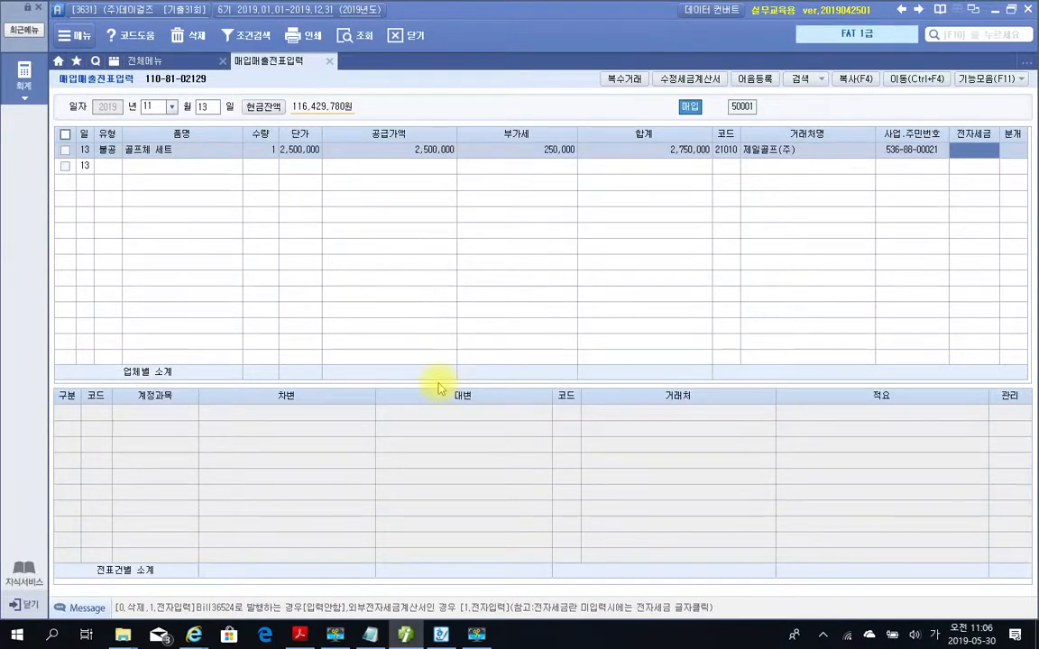
Mark the November 13 purchase's 전자세금 as 전자입력 and set its 분개 to 혼합.
type("1")
key("Return")
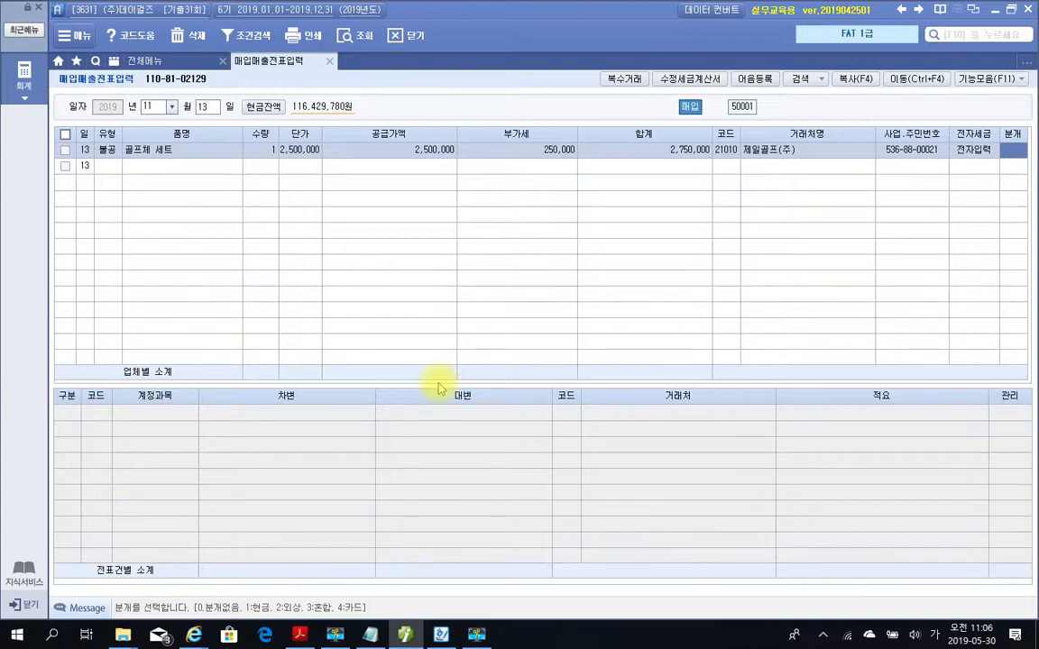
type("3")
key("Return")
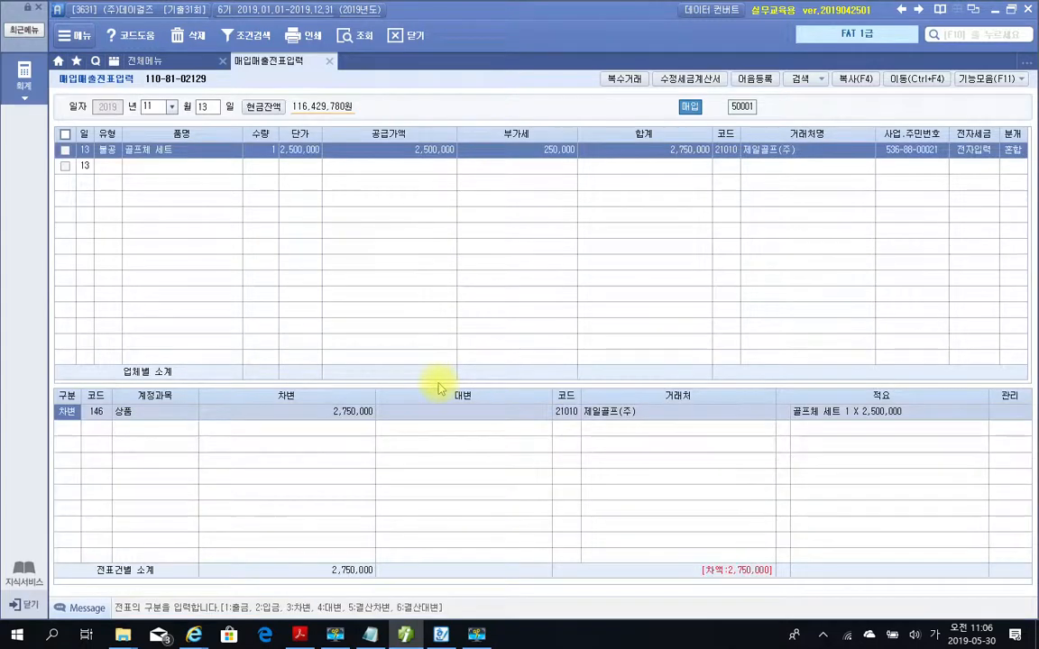
Change the debit line's account to 813 접대비, accepting the 2,750,000 amount.
key("Return")
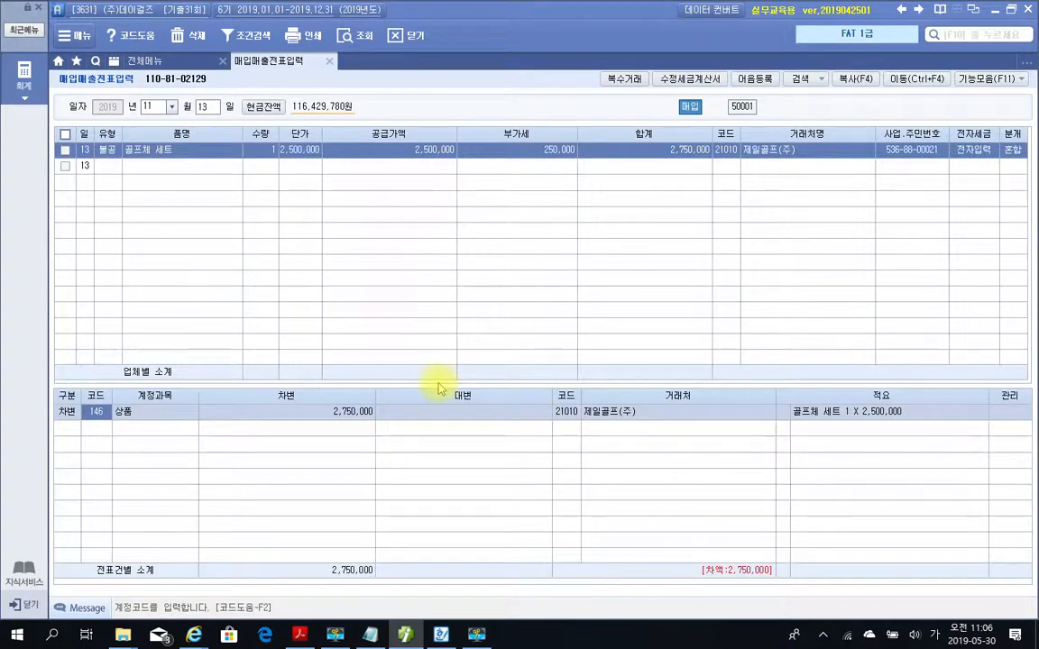
type("813")
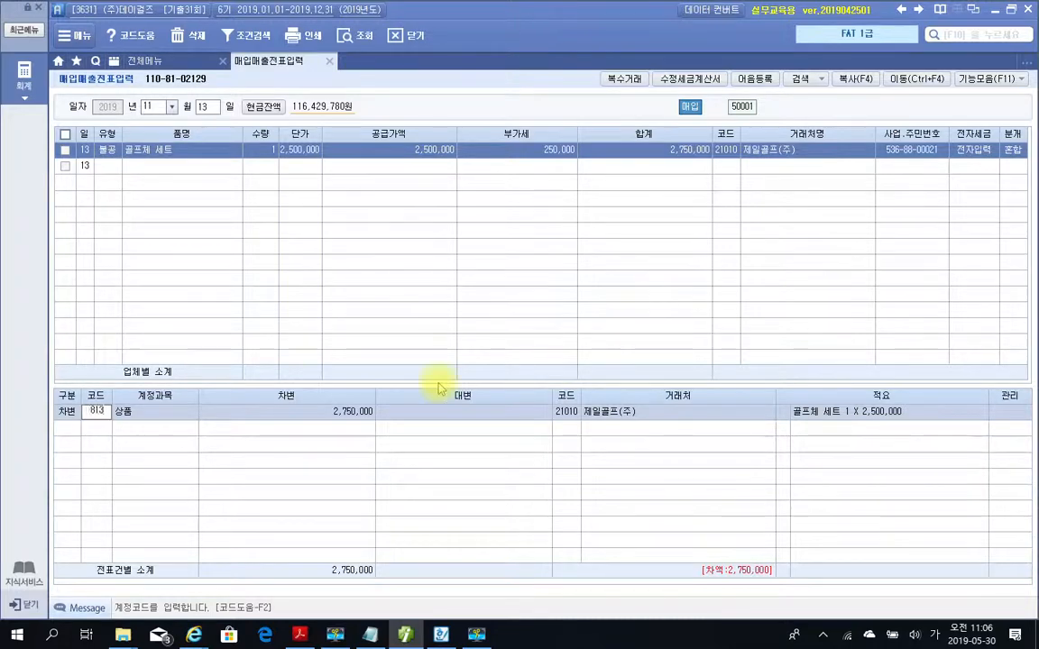
key("Return")
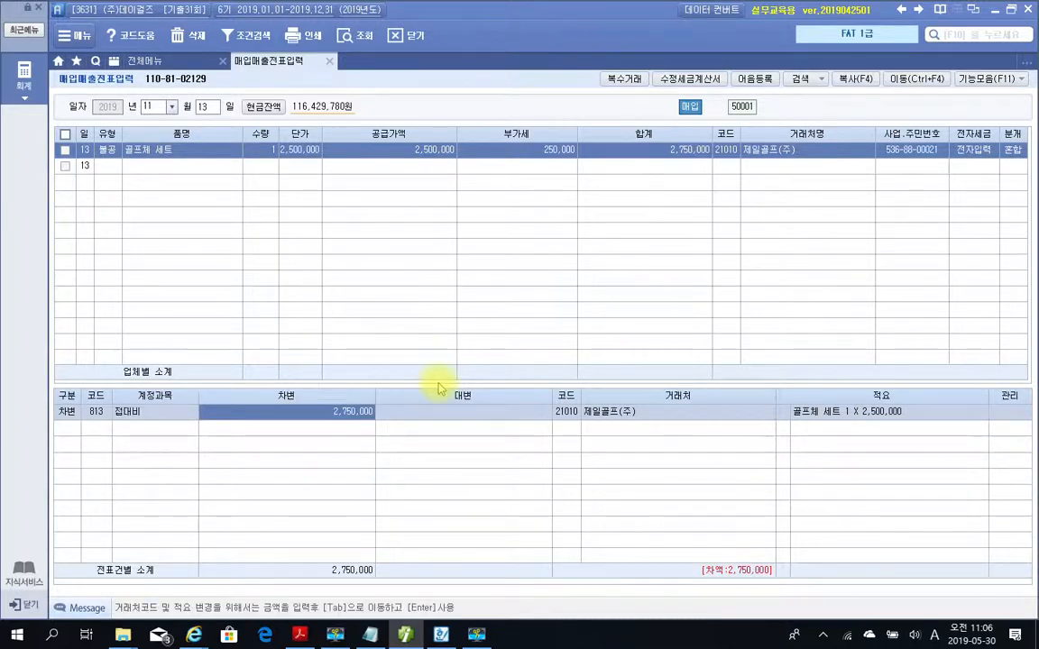
key("Return")
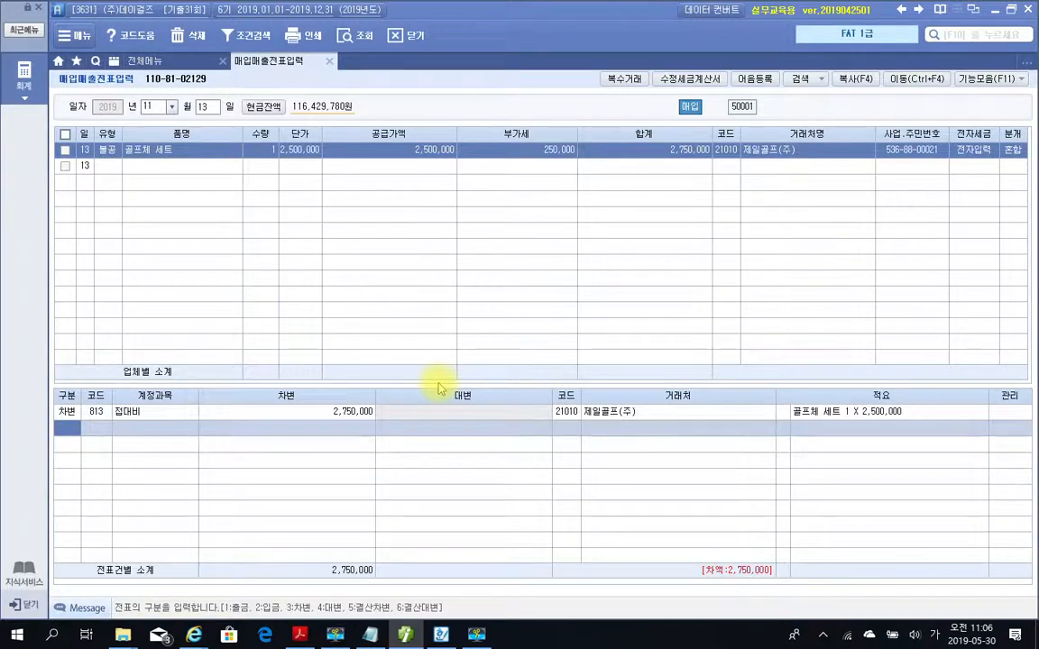
Add a credit line for account 253 미지급금 with an amount of 2,750,000.
type("4")
key("Return")
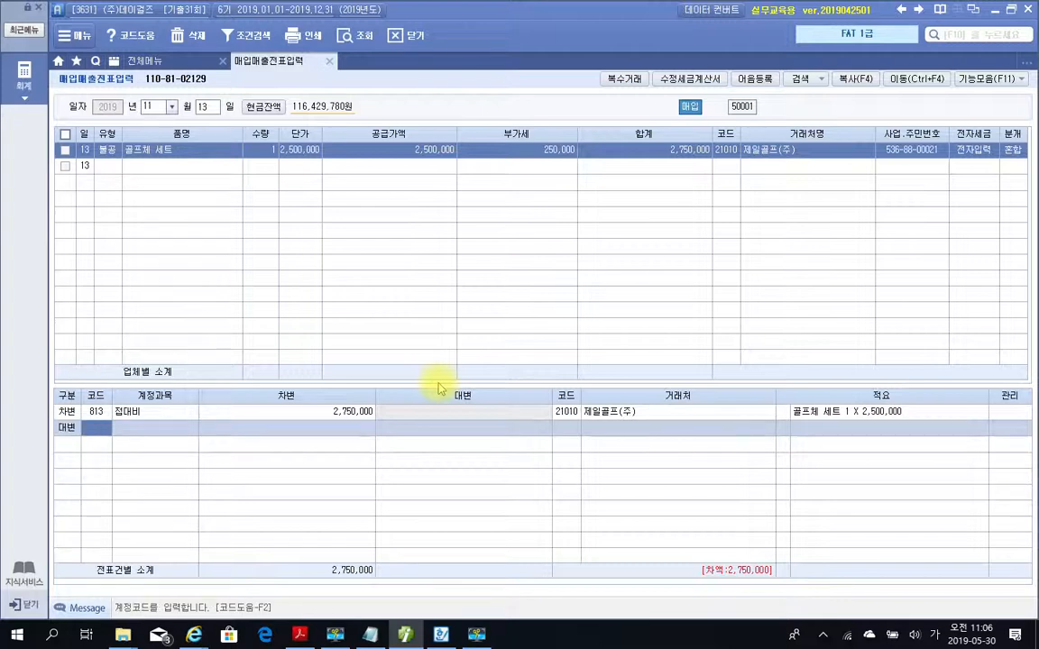
type("255")
key("Return")
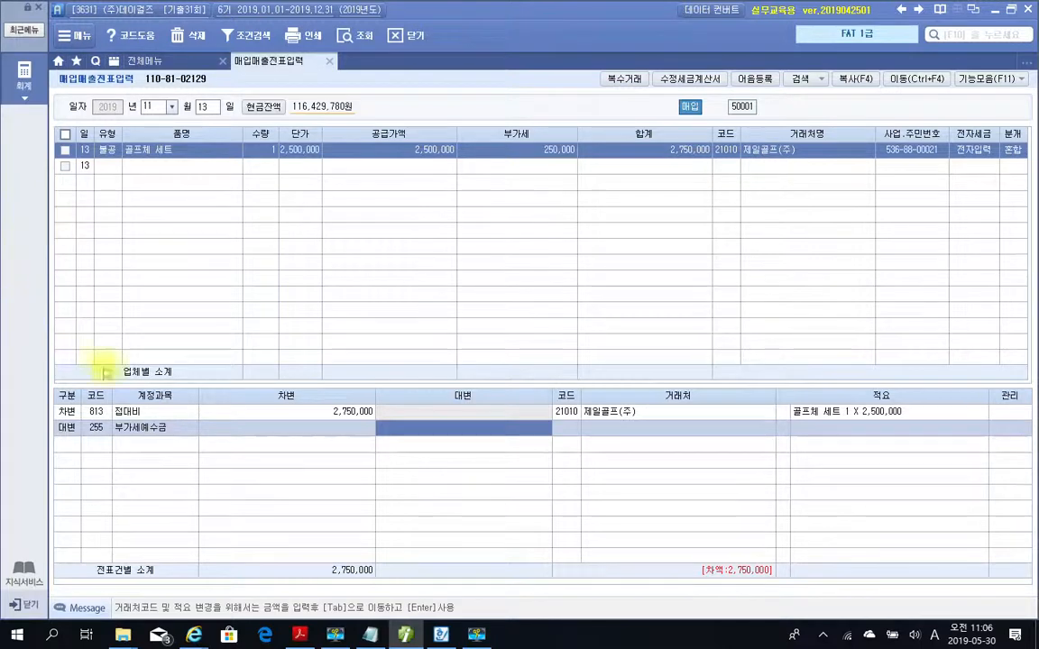
left_click(97, 428)
type("253")
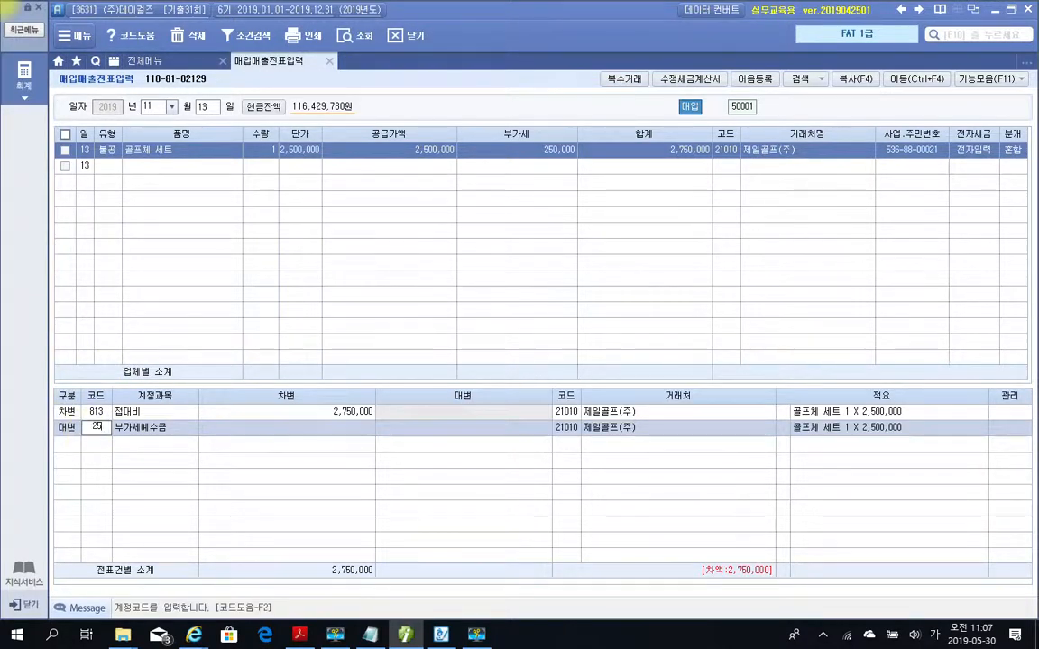
key("Return")
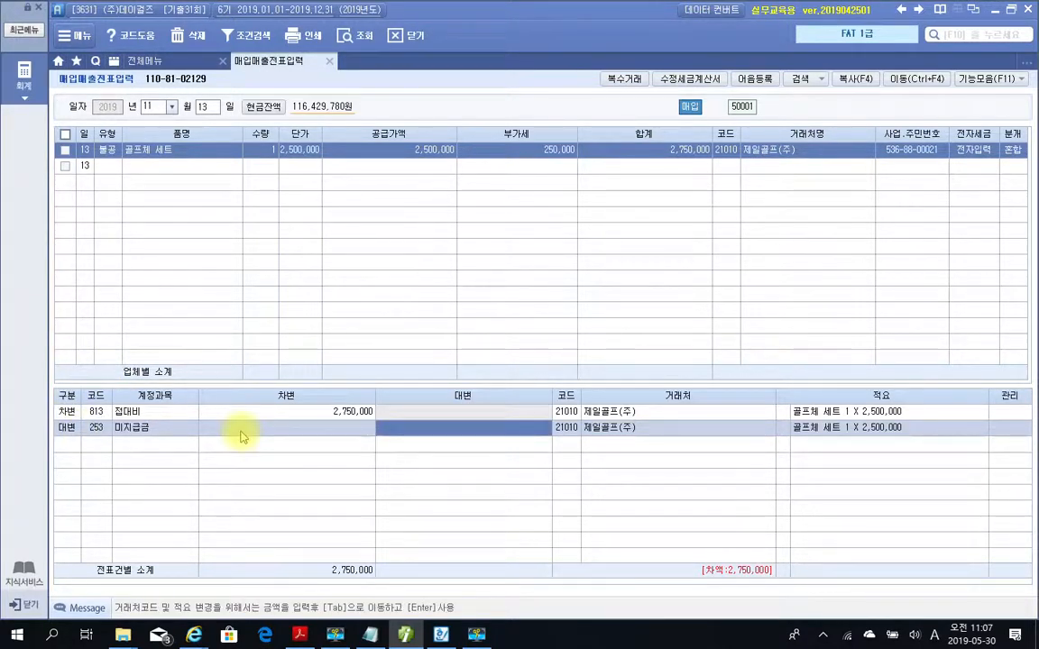
type("2750000")
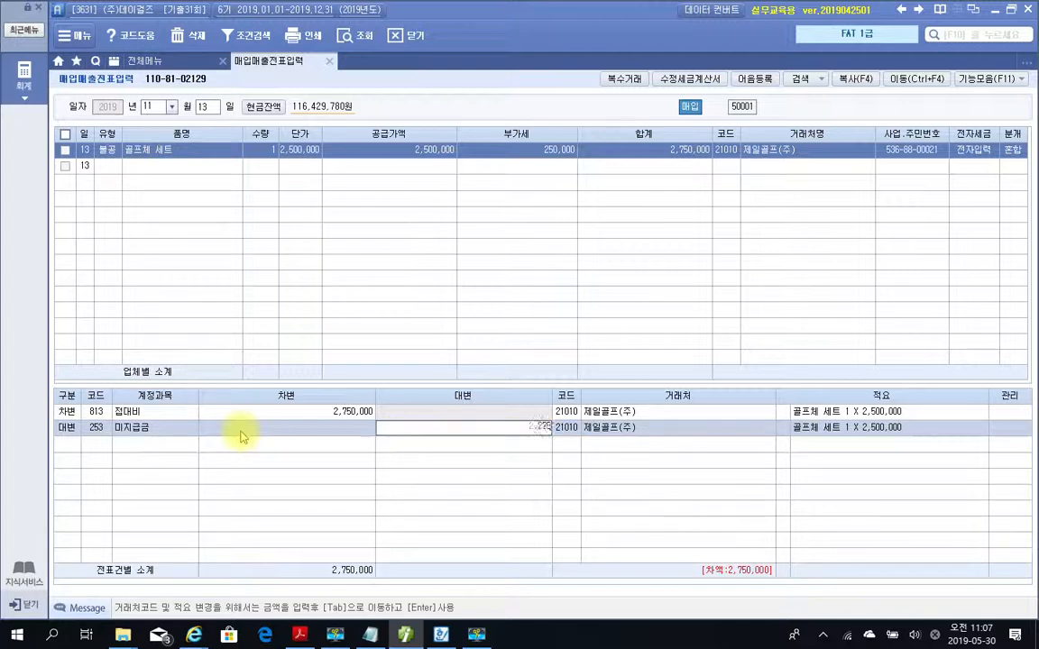
key("Return")
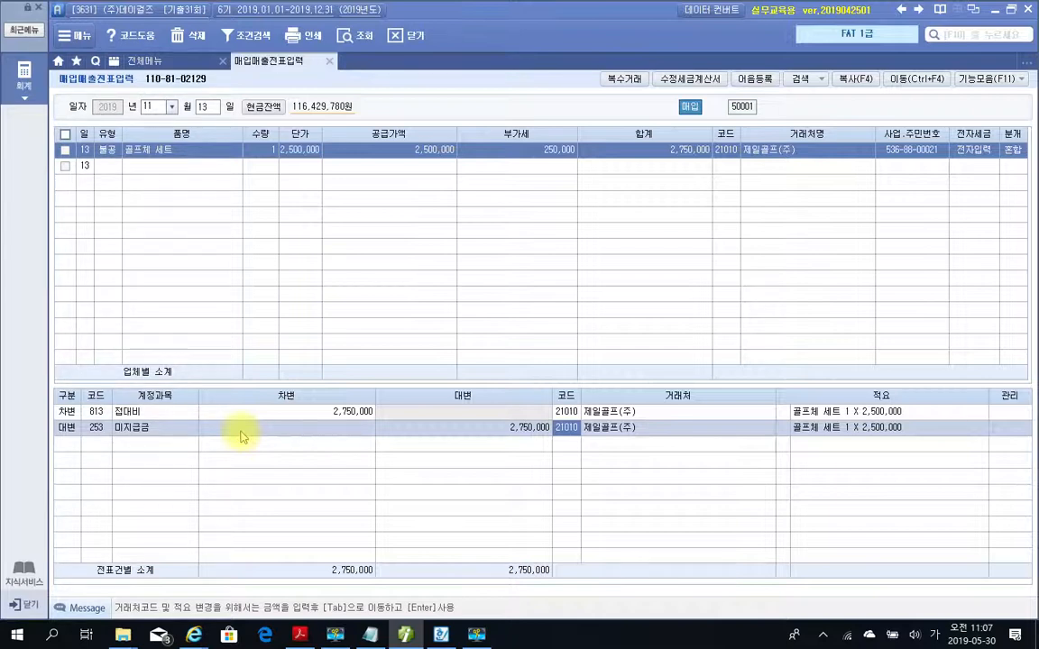
Switch to the PDF in Acrobat Reader and read the November 30 복사기 sale invoice, its 자료설명 and 평가문제.
left_click(300, 634)
scroll(320, 441, "down", 10)
scroll(328, 449, "down", 5)
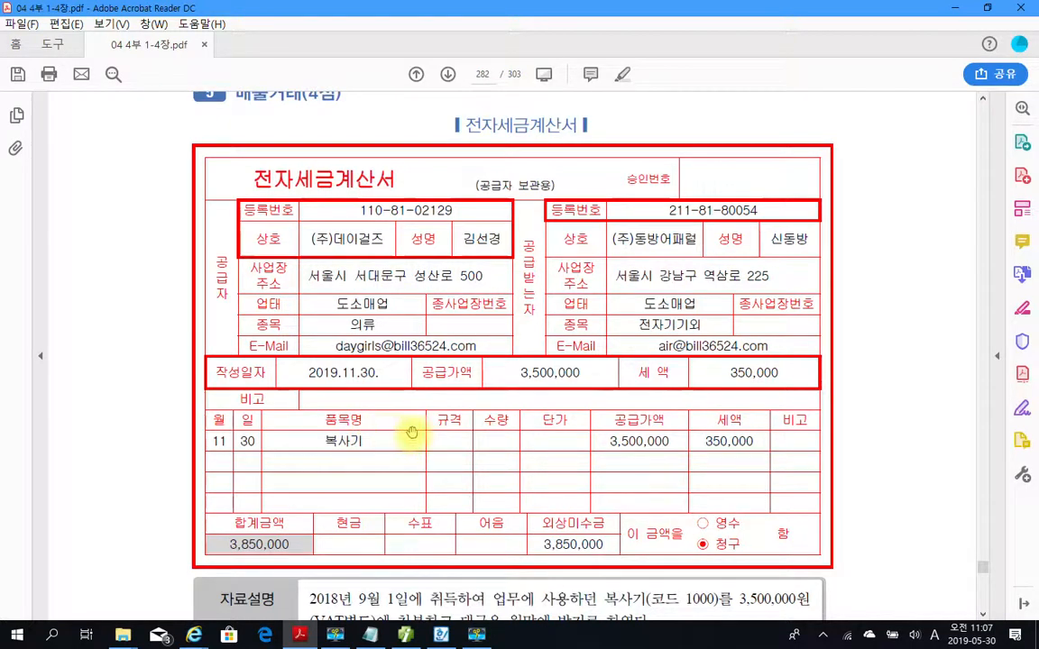
scroll(411, 433, "down", 3)
scroll(406, 434, "down", 3)
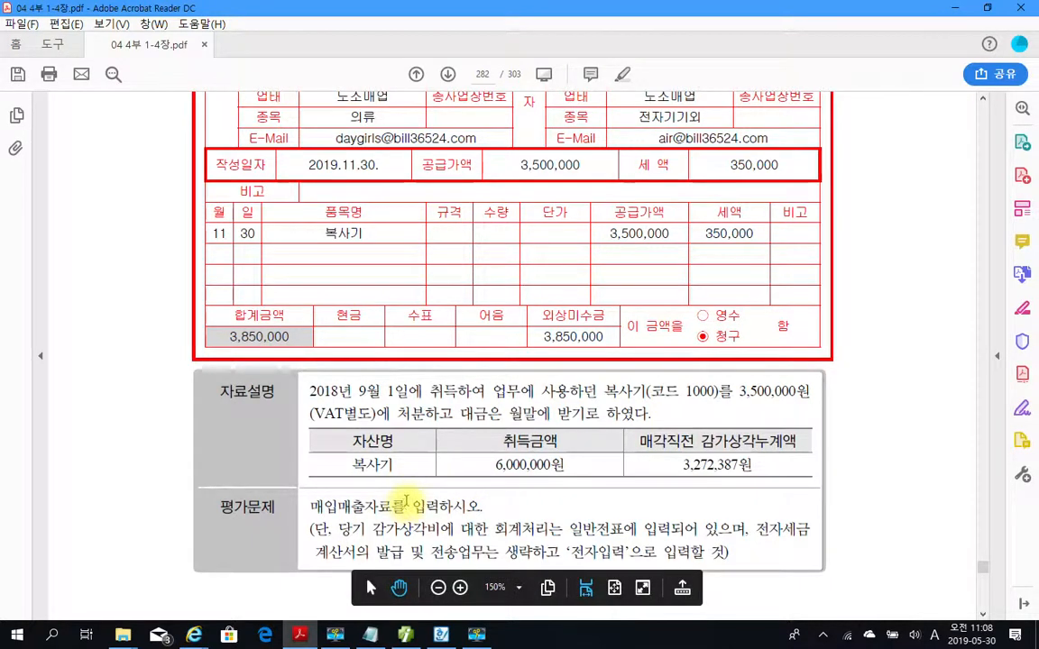
scroll(407, 491, "down", 3)
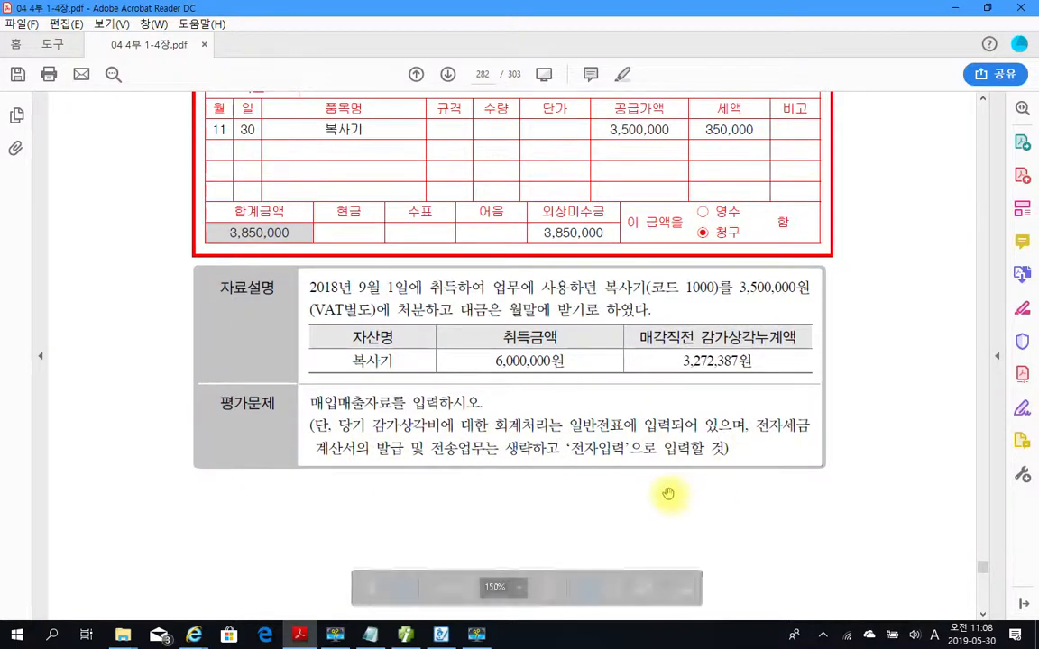
scroll(599, 441, "up", 1)
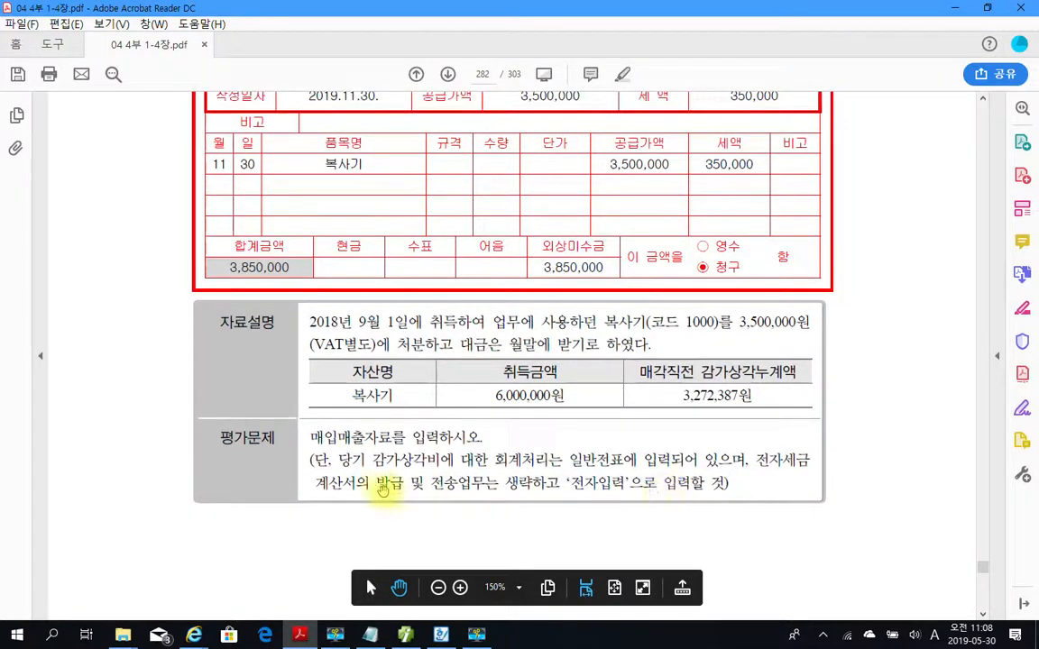
Highlight the phrase 감가상각비에 대한 회계처리는 in the PDF's 평가문제 and review the 매각직전 감가상각누계액.
left_click_drag(373, 459, 563, 462)
right_click(510, 466)
left_click(545, 565)
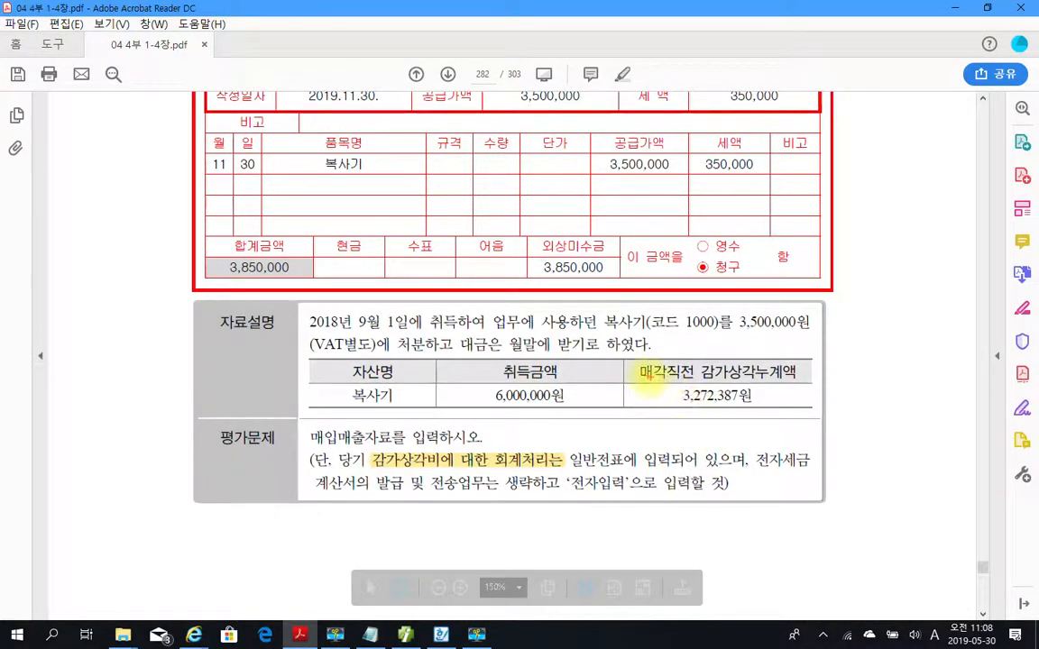
left_click_drag(636, 363, 787, 410)
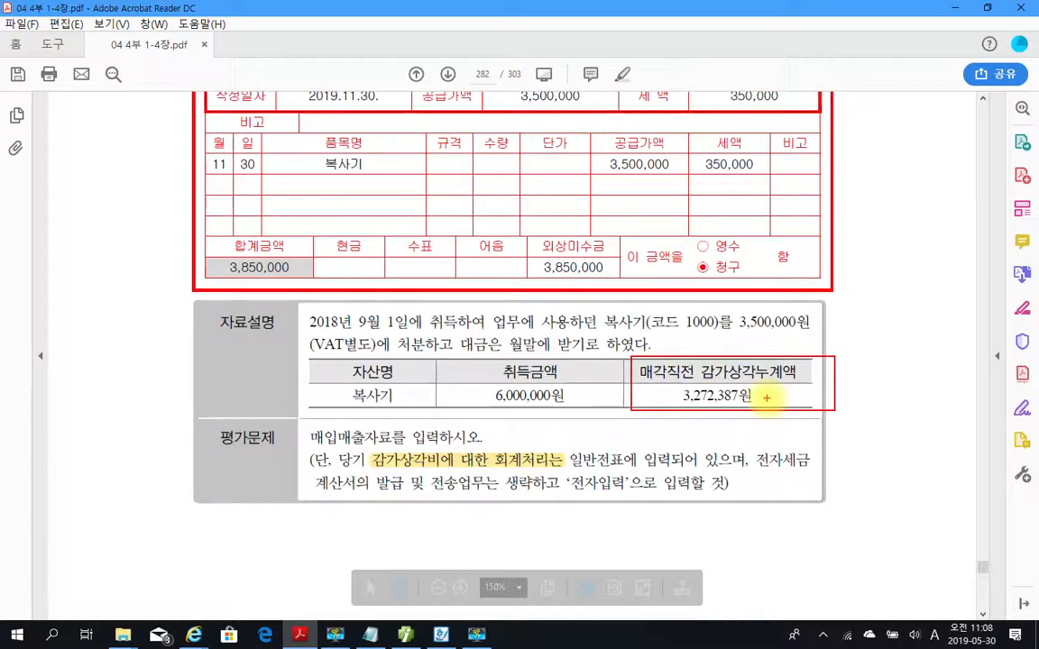
left_click_drag(373, 468, 550, 469)
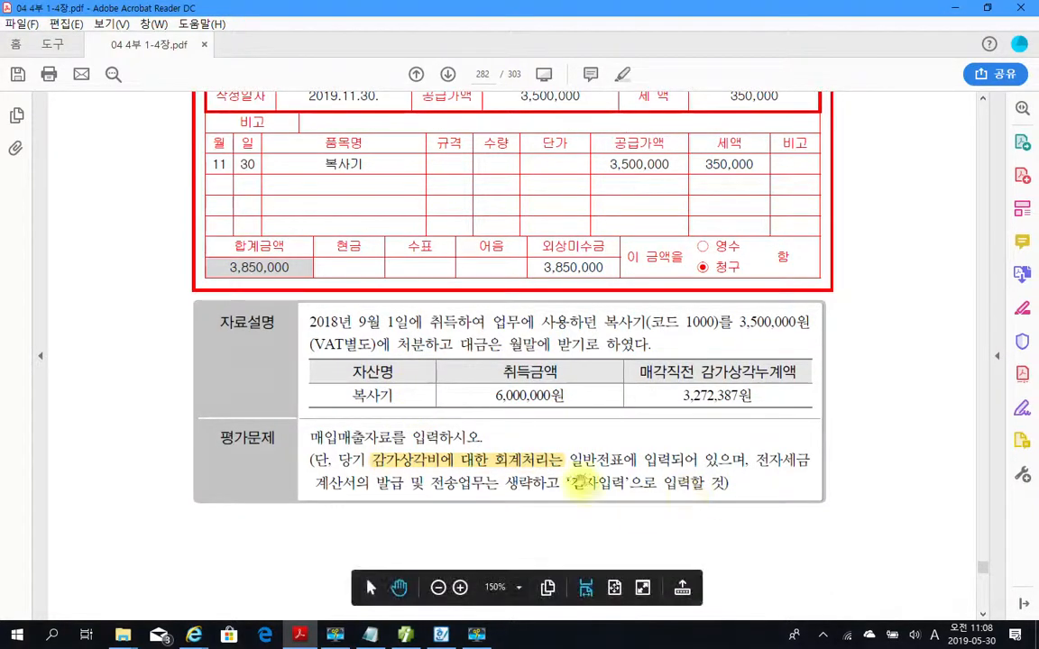
Return to the accounting program and display the September 1 vouchers in 일반전표입력.
left_click(409, 635)
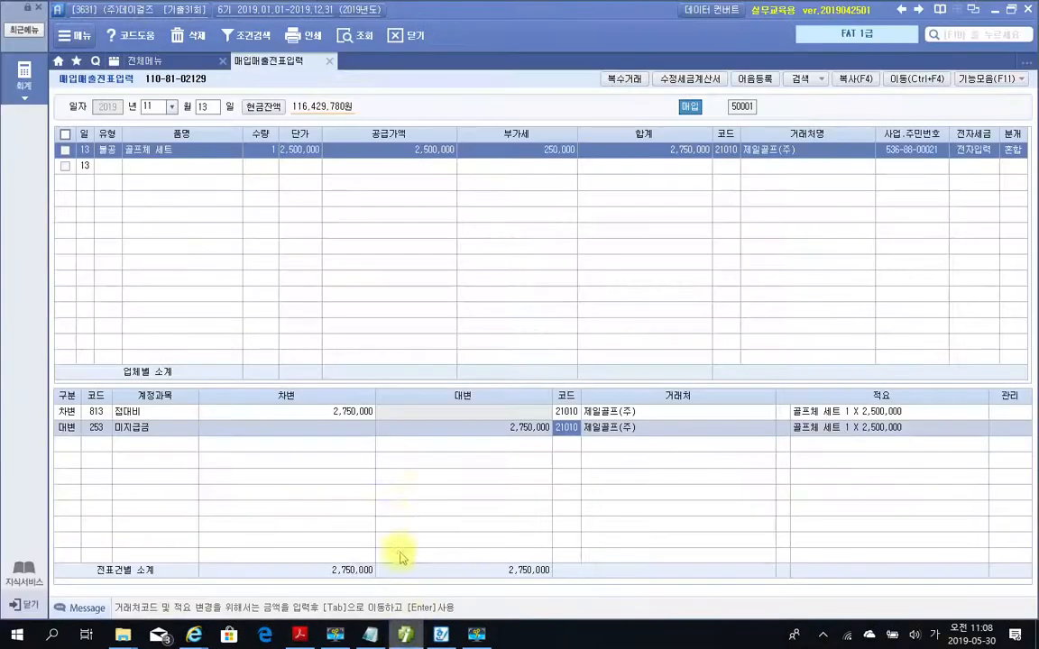
left_click(167, 60)
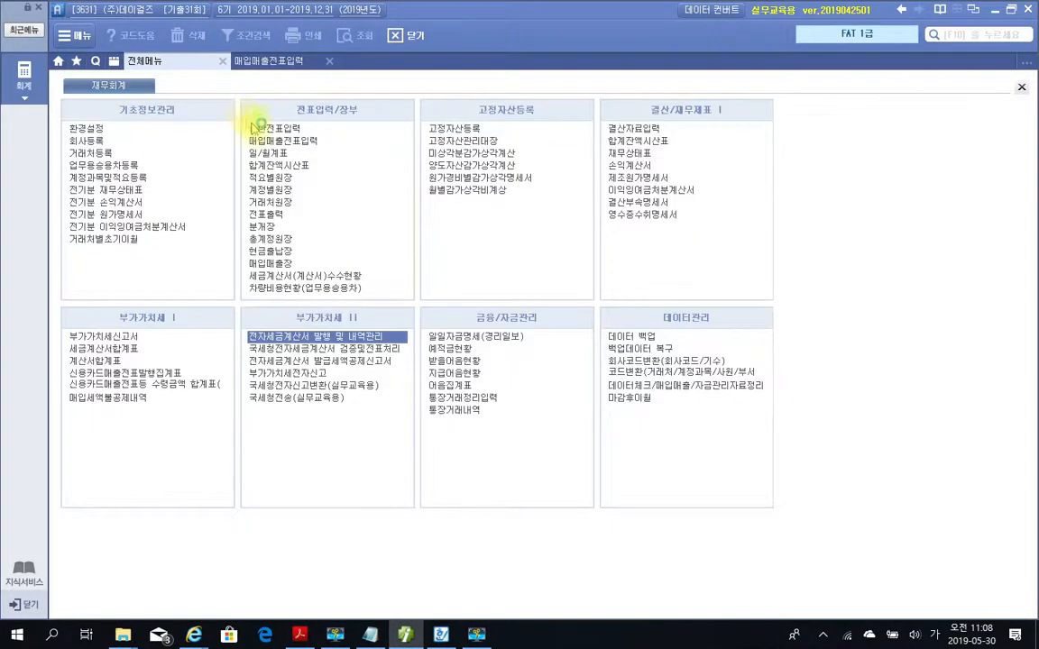
left_click(261, 129)
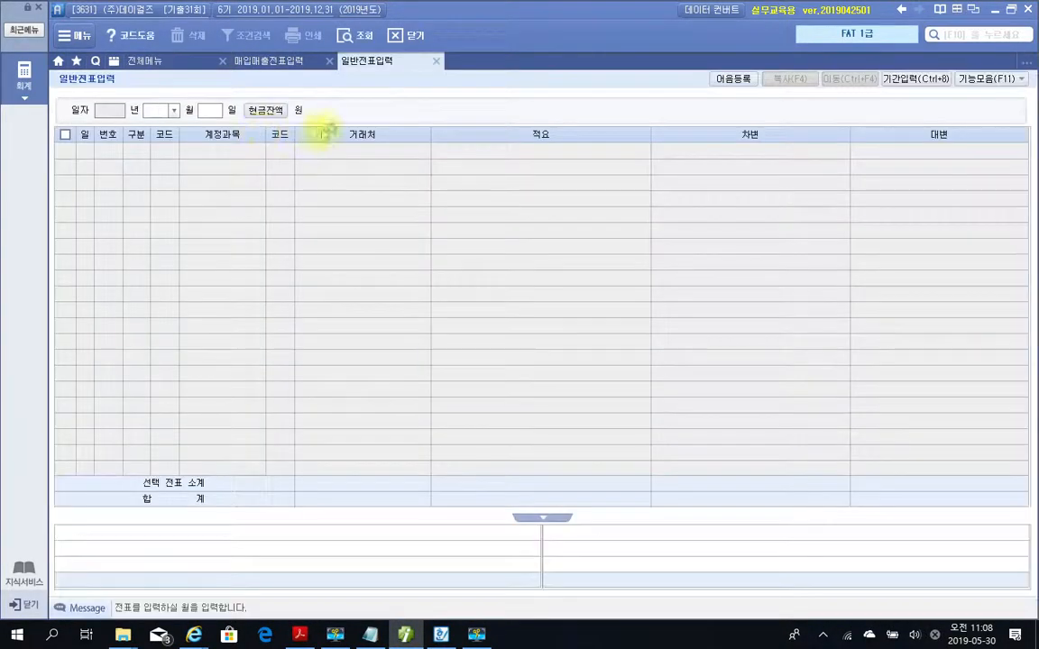
type("09")
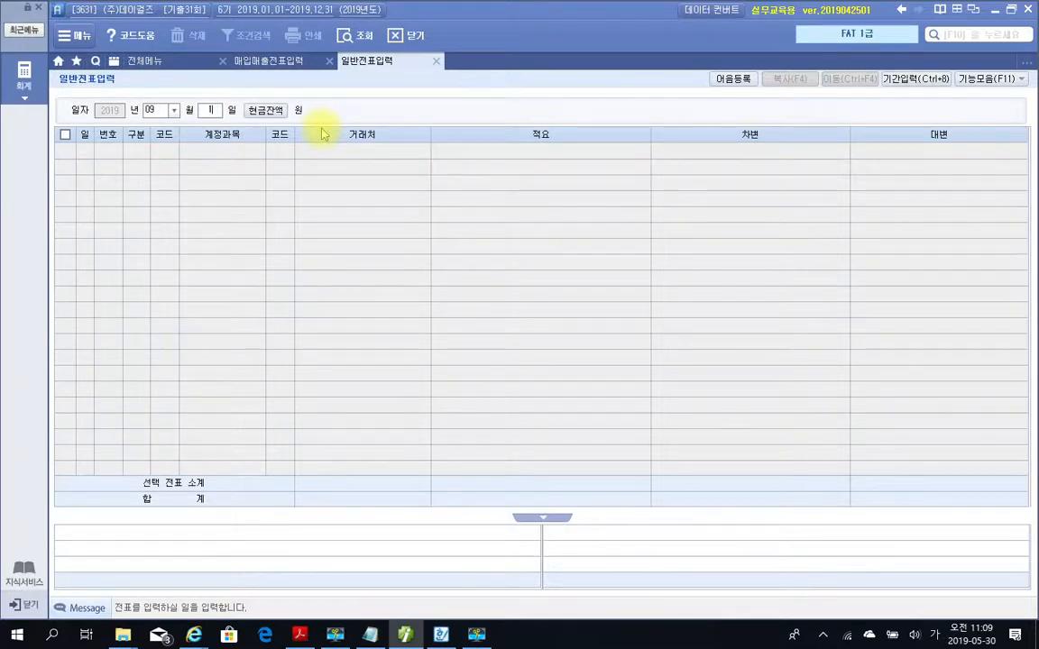
key("Return")
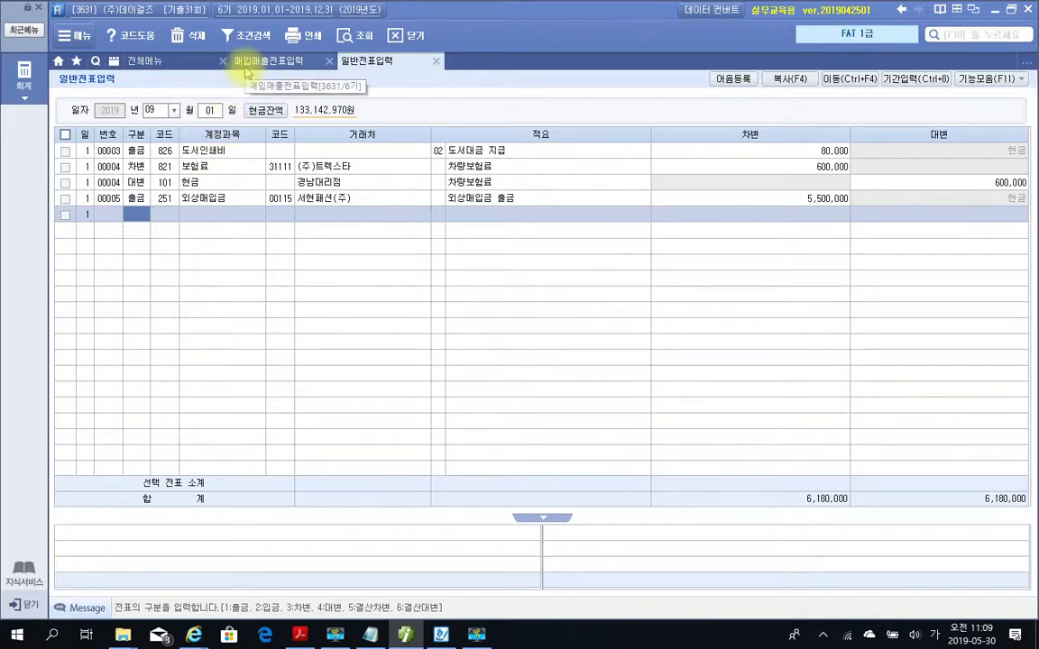
Recheck the invoice date in the PDF and display the November 30 vouchers in 일반전표입력, selecting the 감가상각비 entry.
left_click(139, 70)
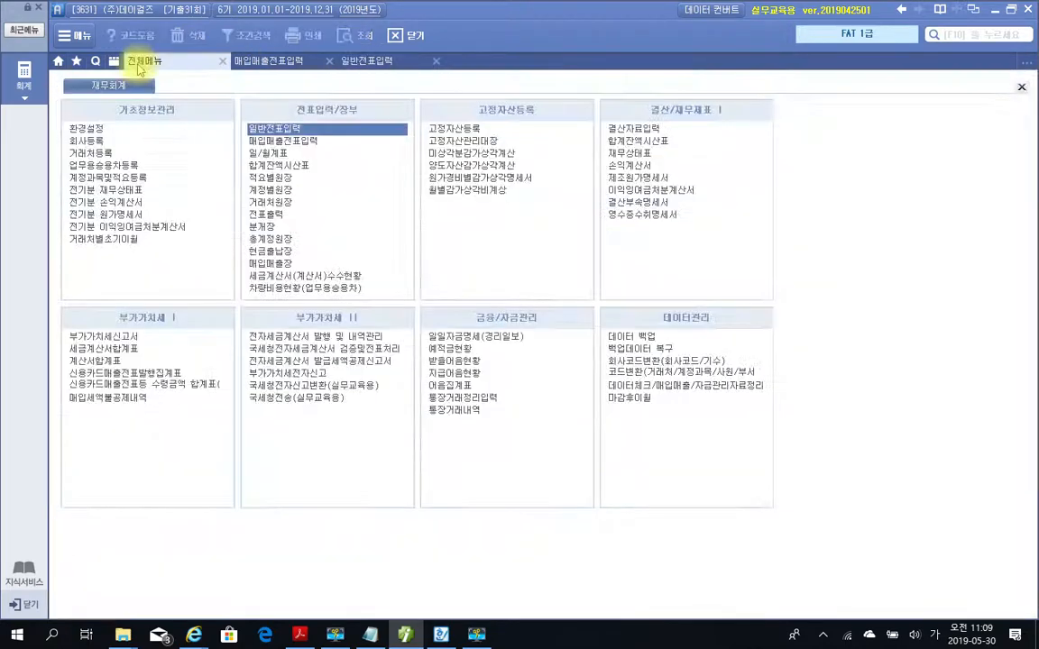
key("alt+Tab")
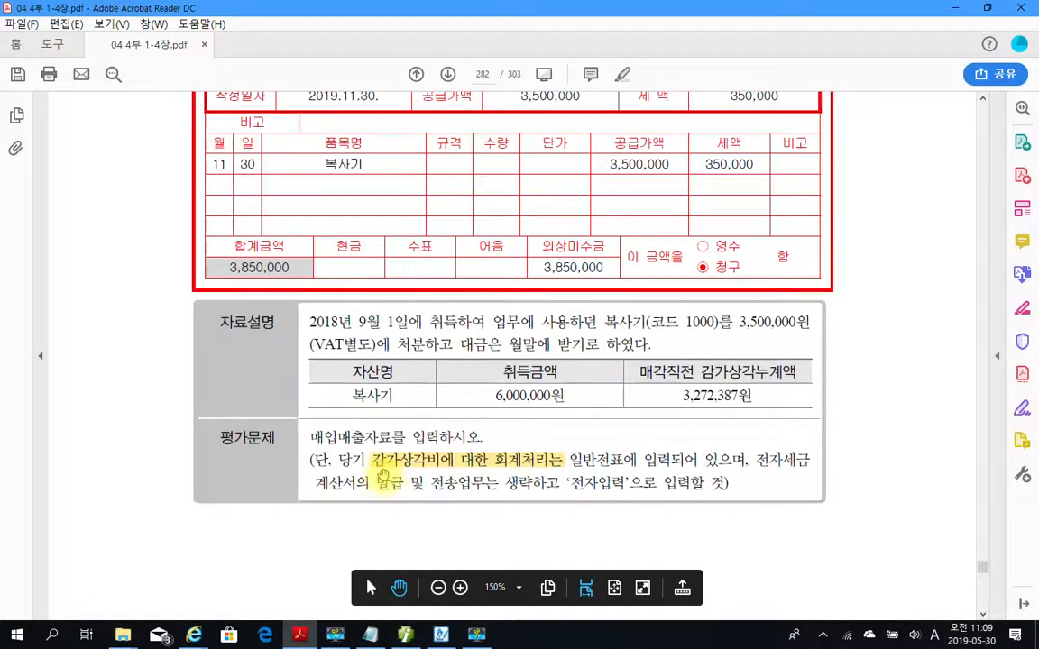
scroll(371, 417, "up", 1)
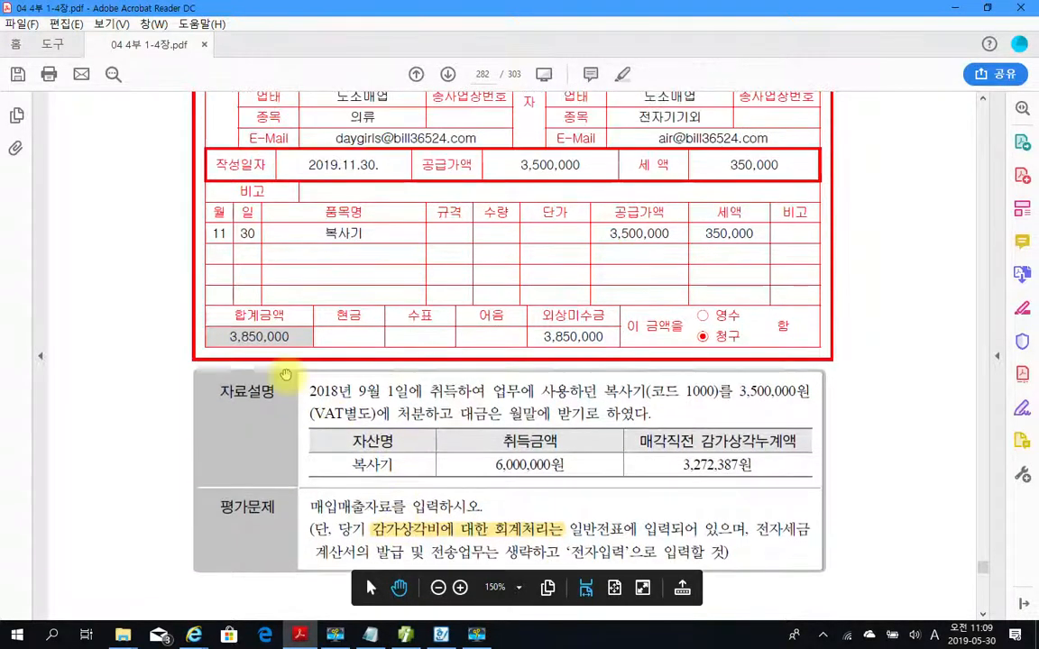
left_click(405, 635)
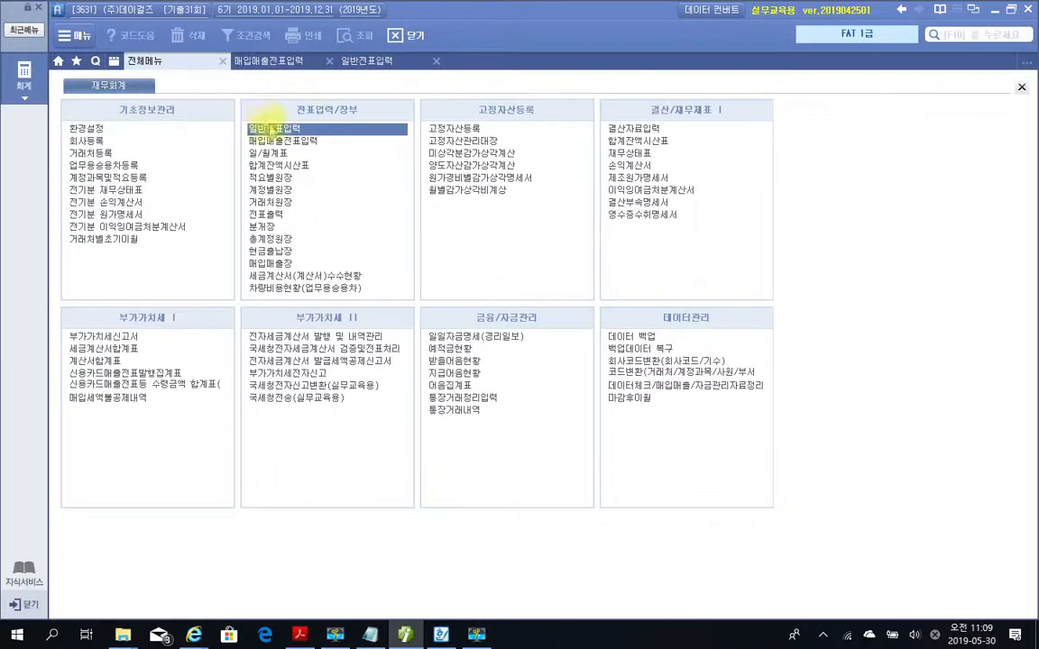
left_click(344, 65)
left_click(149, 110)
type("11")
key("Return")
type("30")
key("Return")
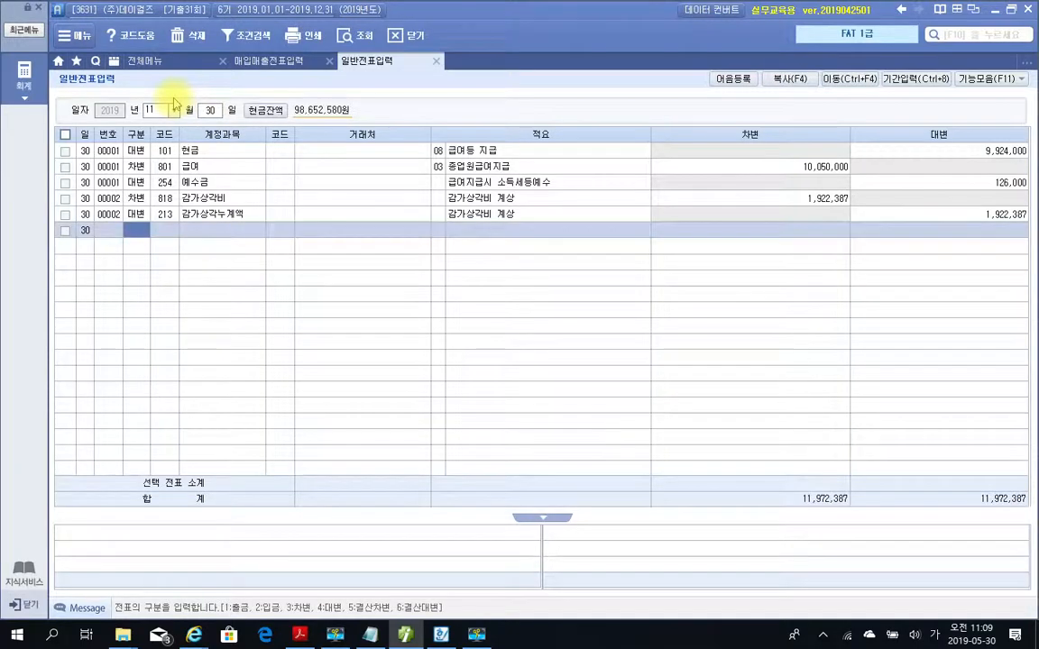
left_click(164, 211)
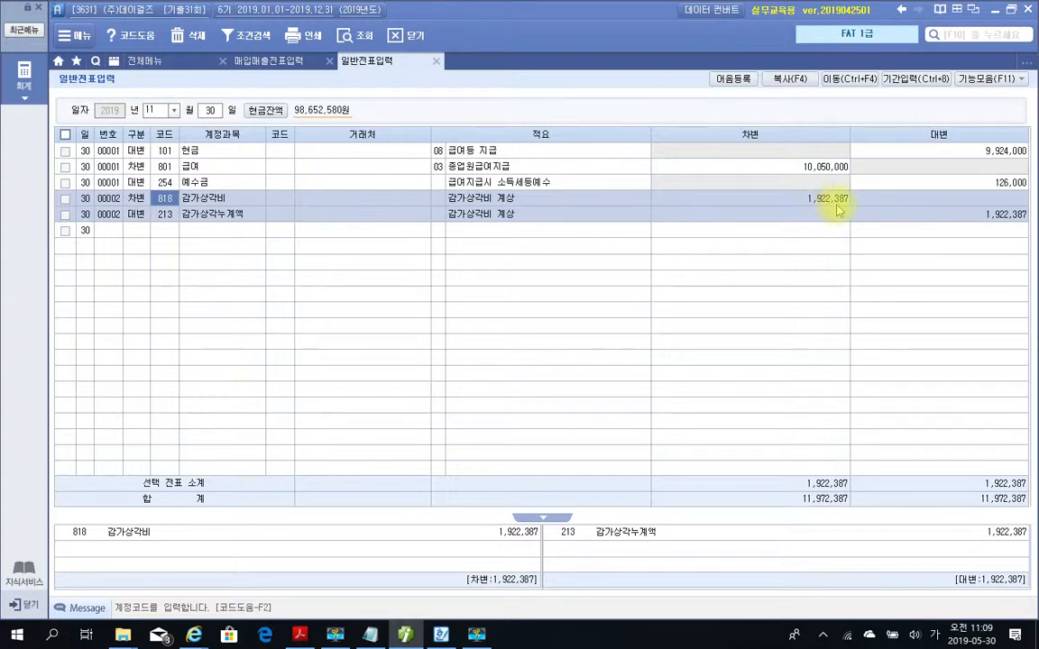
Display the 합계잔액시산표 as of November 30 and check it against the 복사기 problem in the PDF.
left_click(175, 66)
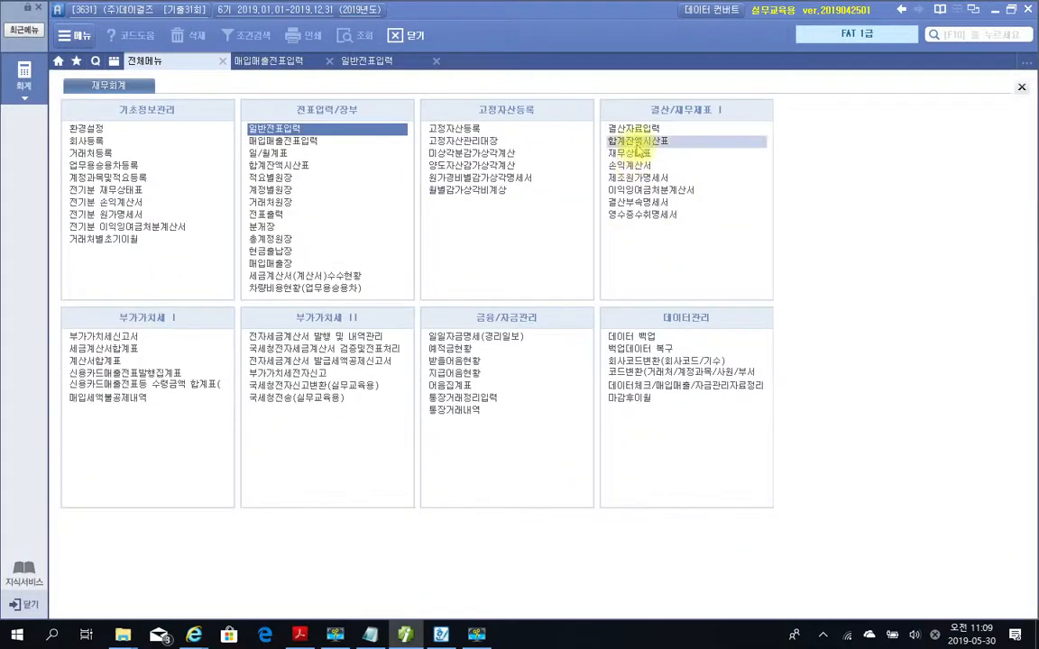
left_click(637, 141)
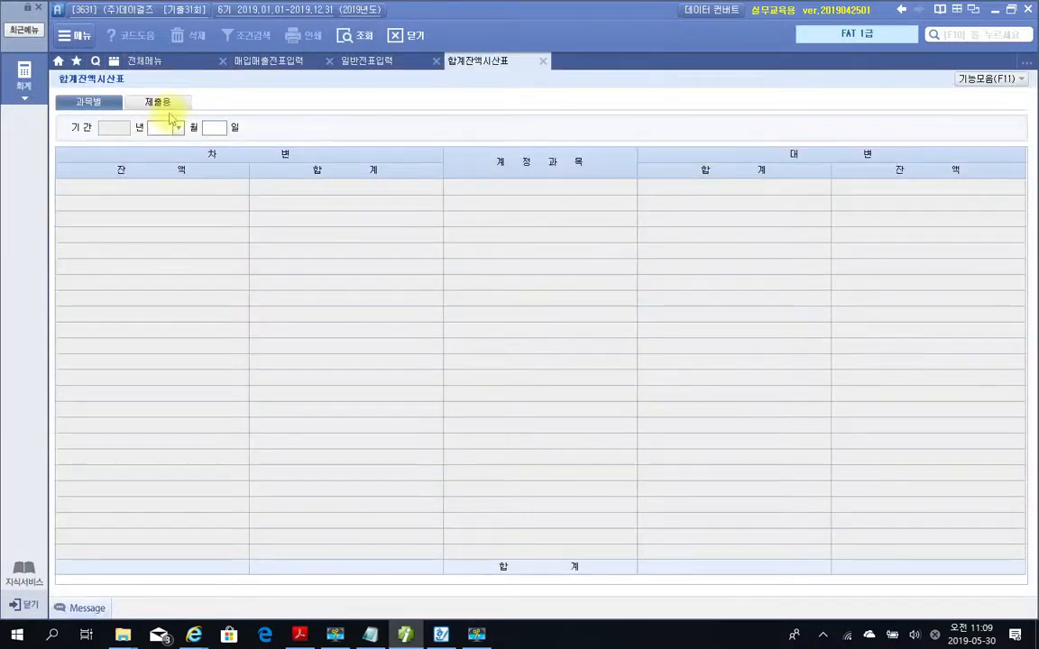
key("Return")
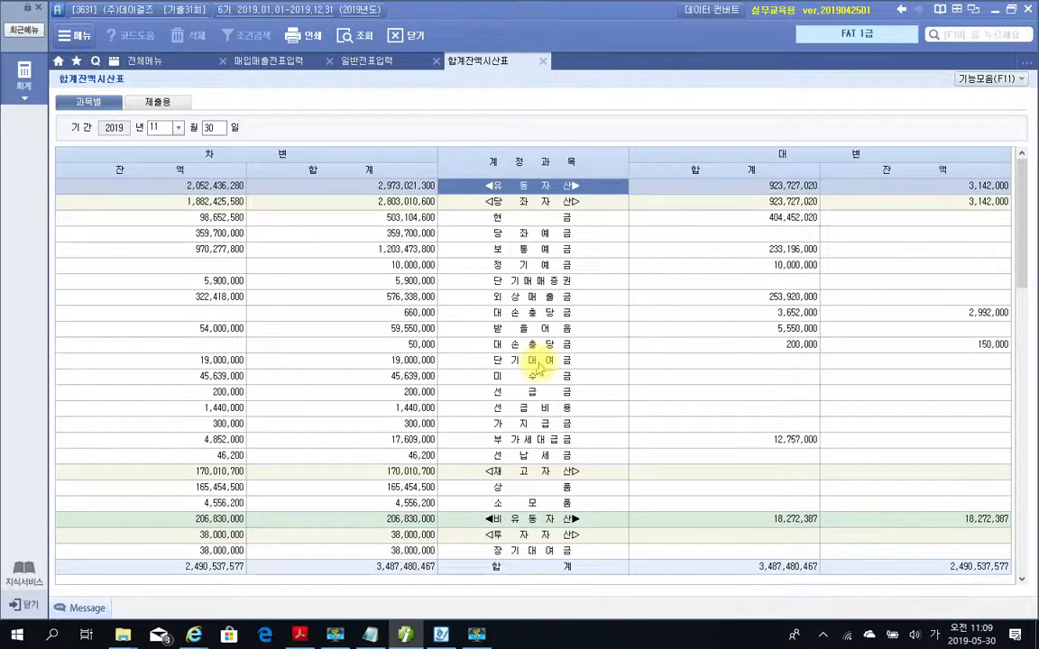
left_click(405, 635)
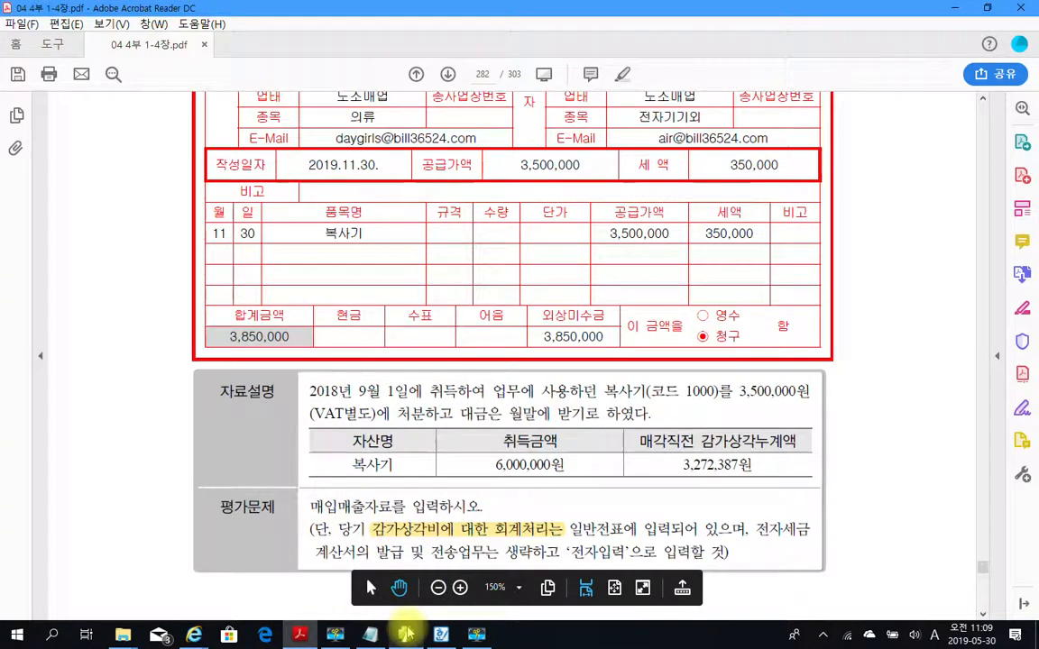
left_click(405, 635)
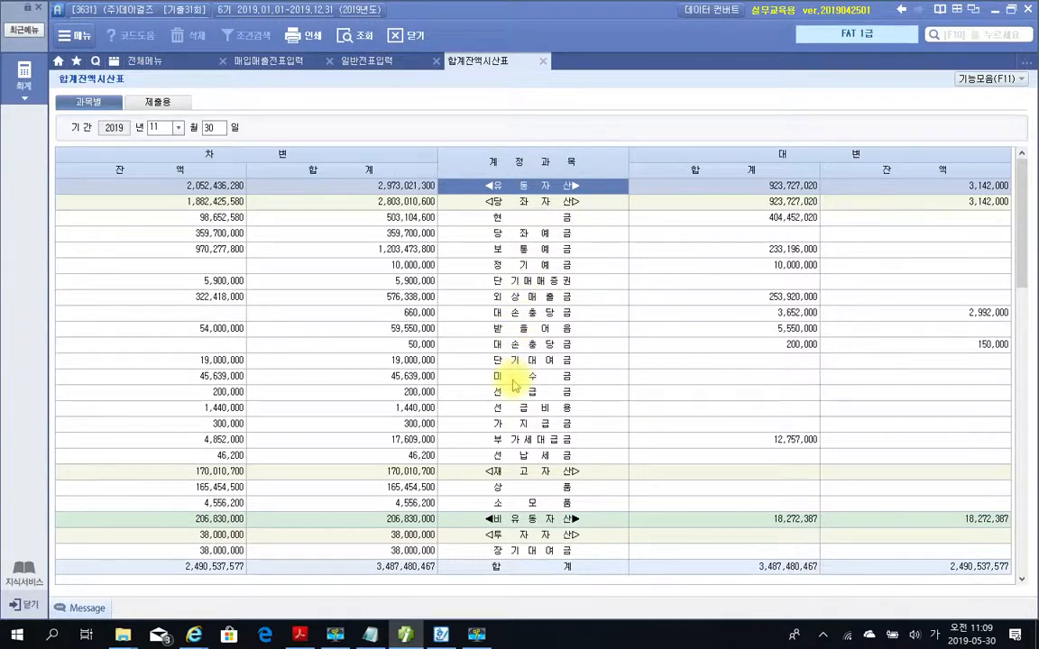
Locate the 비품 row in the 합계잔액시산표 and check its balance and 감가상각누계액.
scroll(513, 386, "down", 6)
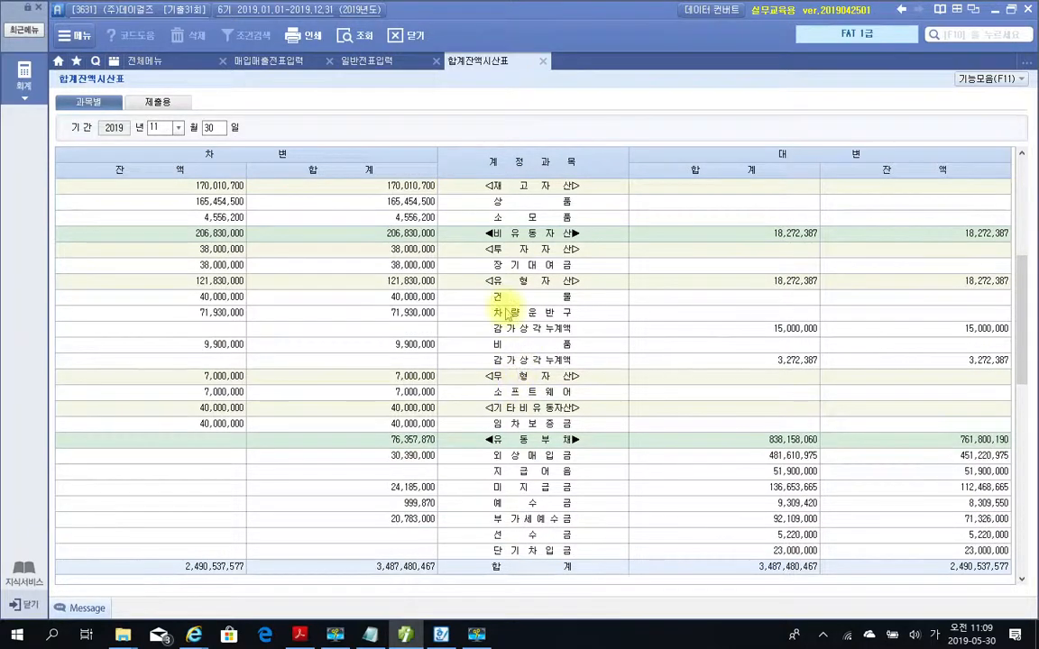
left_click(503, 346)
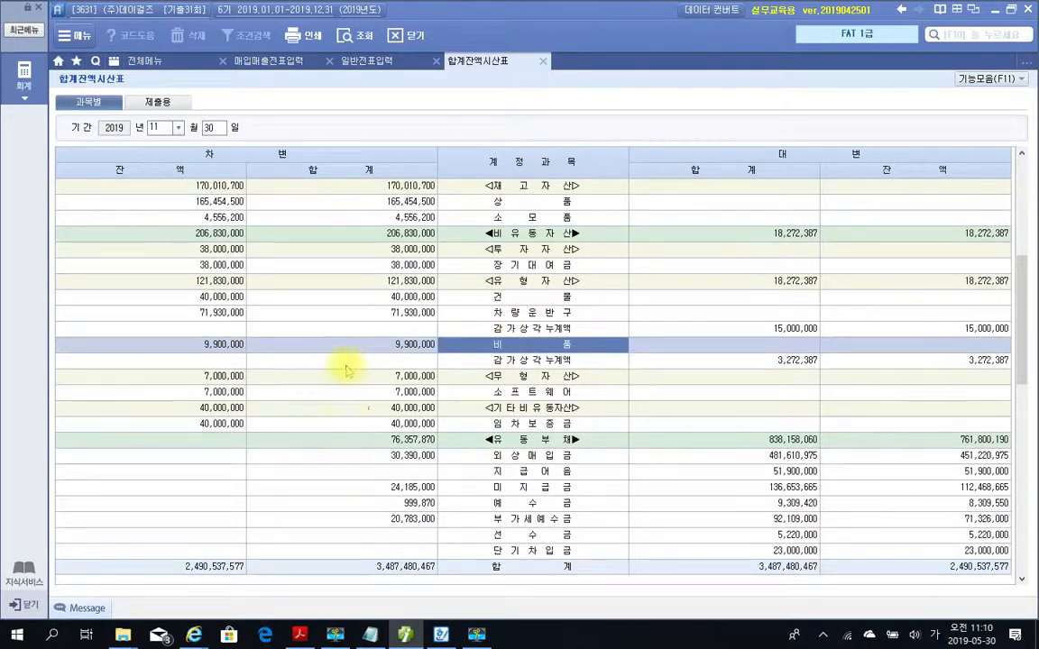
mouse_move(435, 633)
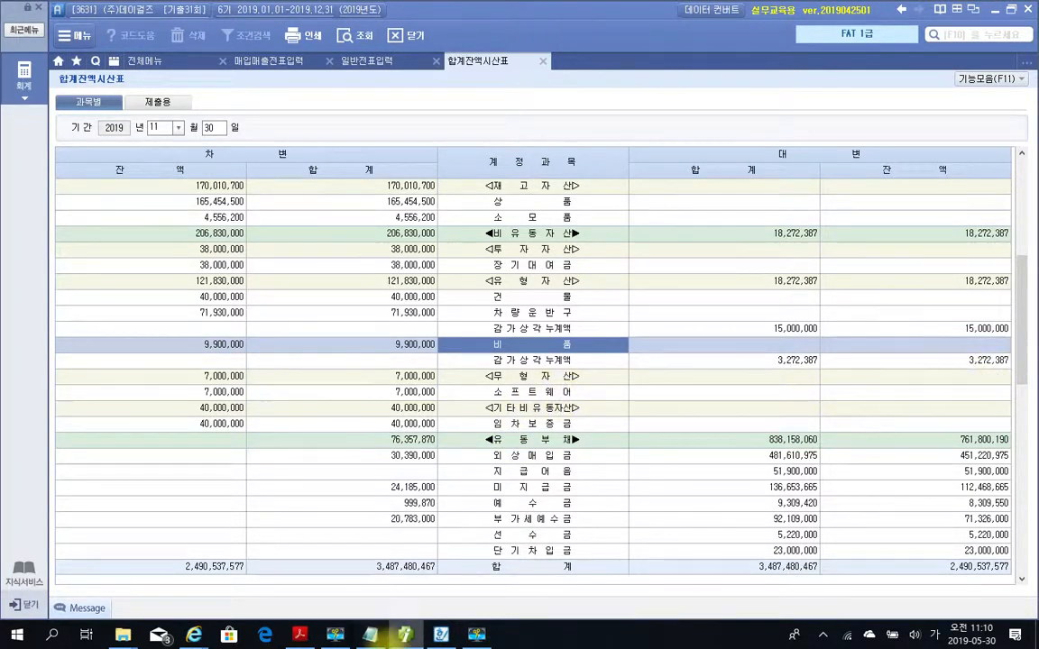
Switch to the PDF and temporarily mark how the highlighted 감가상각비 phrase relates to the 복사기's 매각직전 감가상각누계액, clearing the marks again.
key("alt+Tab")
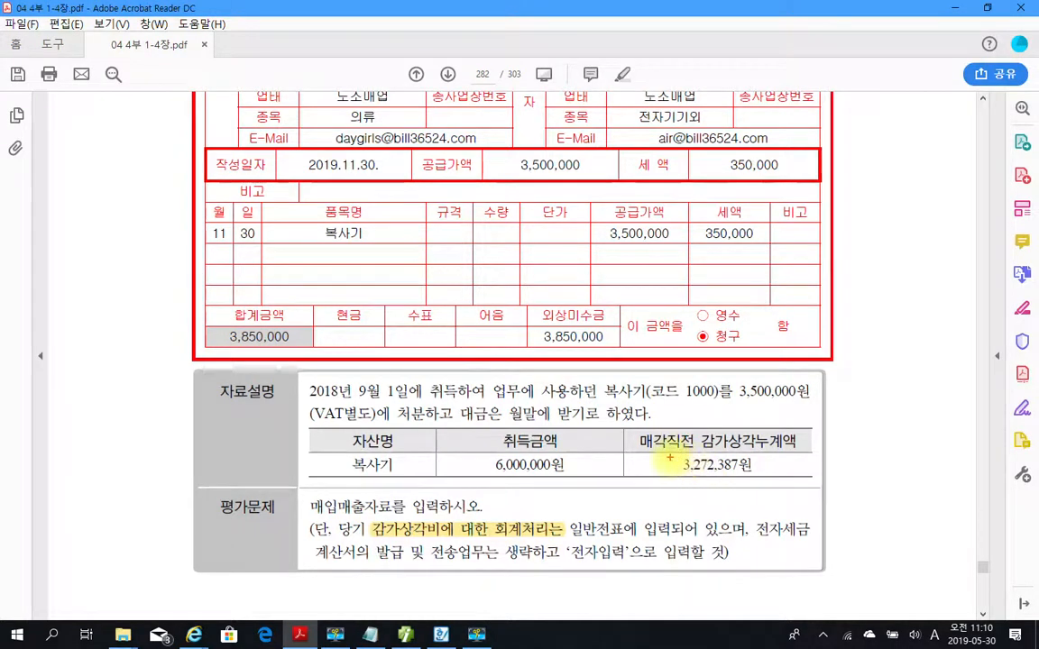
left_click_drag(669, 453, 777, 484)
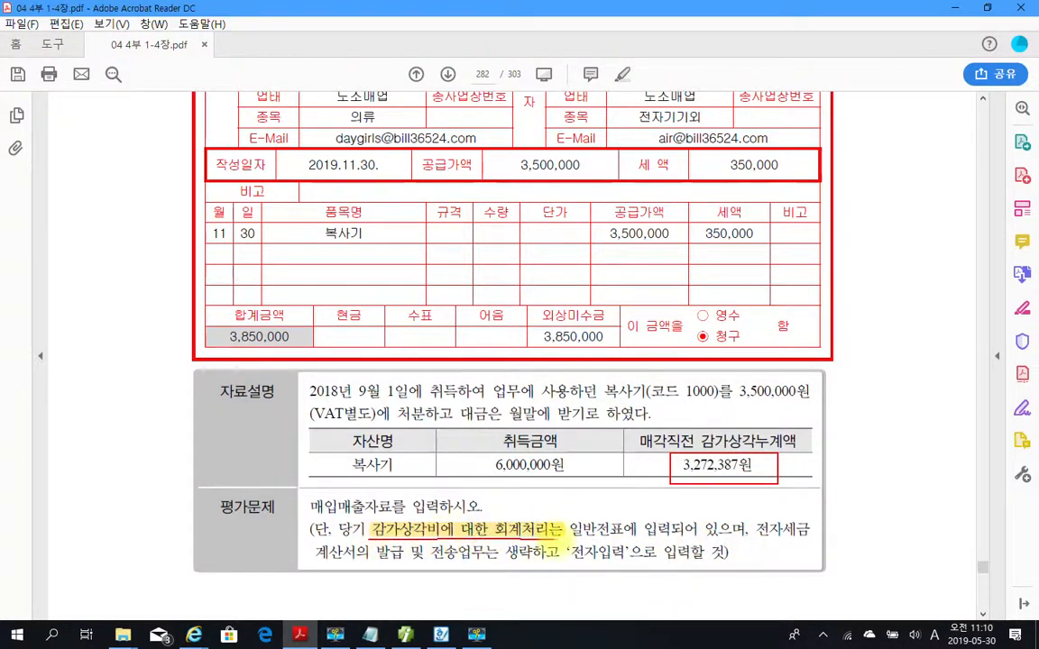
left_click_drag(559, 530, 660, 484)
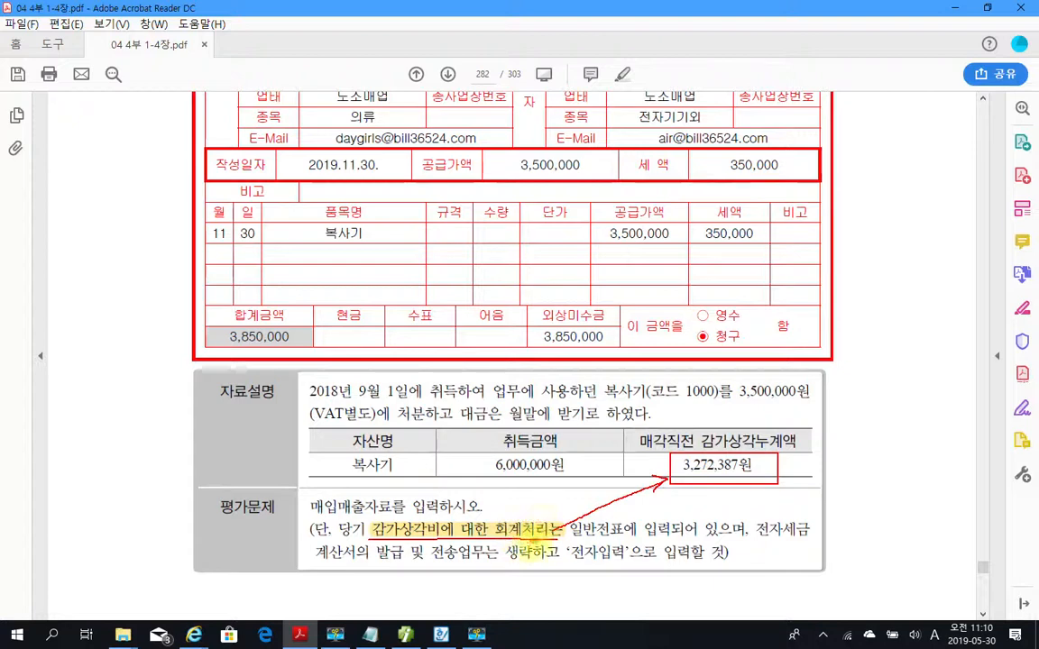
left_click_drag(800, 465, 847, 461)
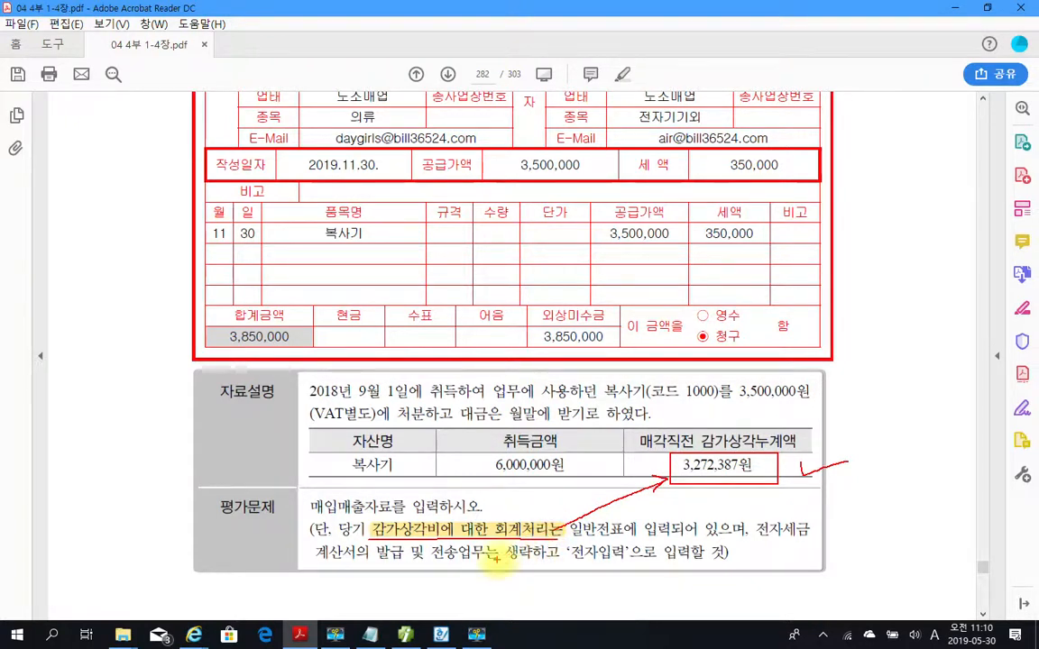
key("Escape")
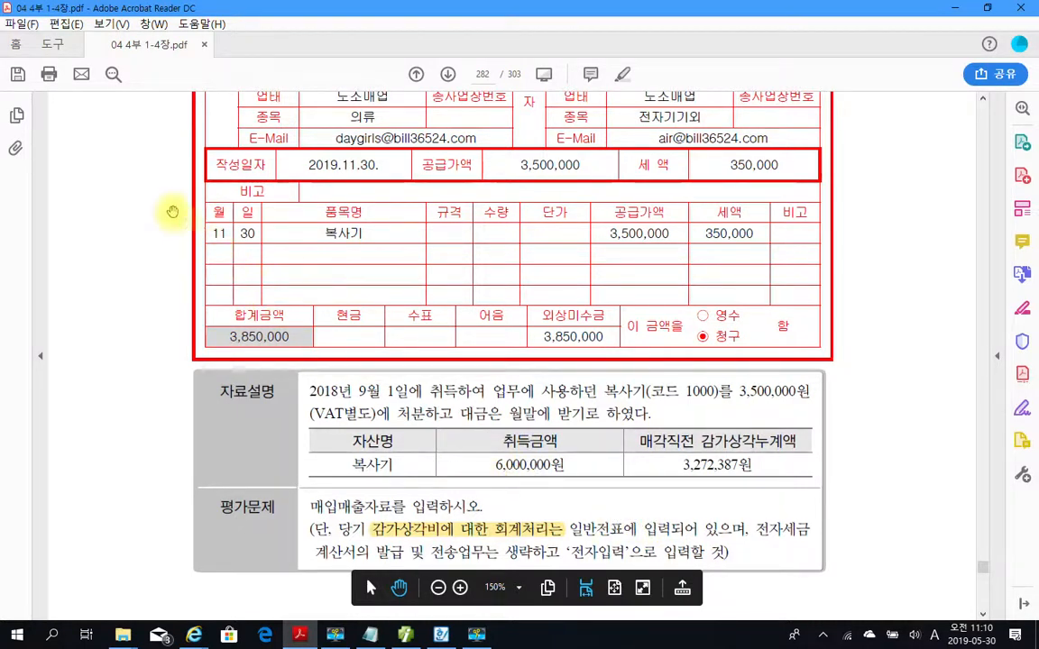
Review the 복사기 invoice date with the 감가상각누계액 amount and depreciation note, using temporary marks that are cleared again.
left_click_drag(165, 196, 283, 256)
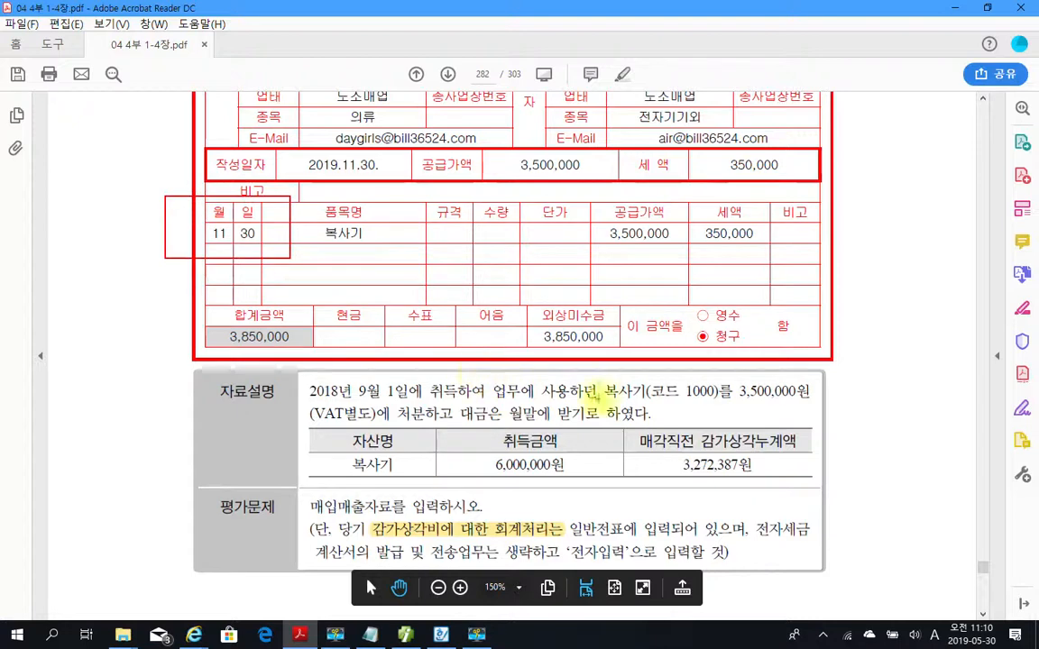
left_click_drag(673, 455, 771, 480)
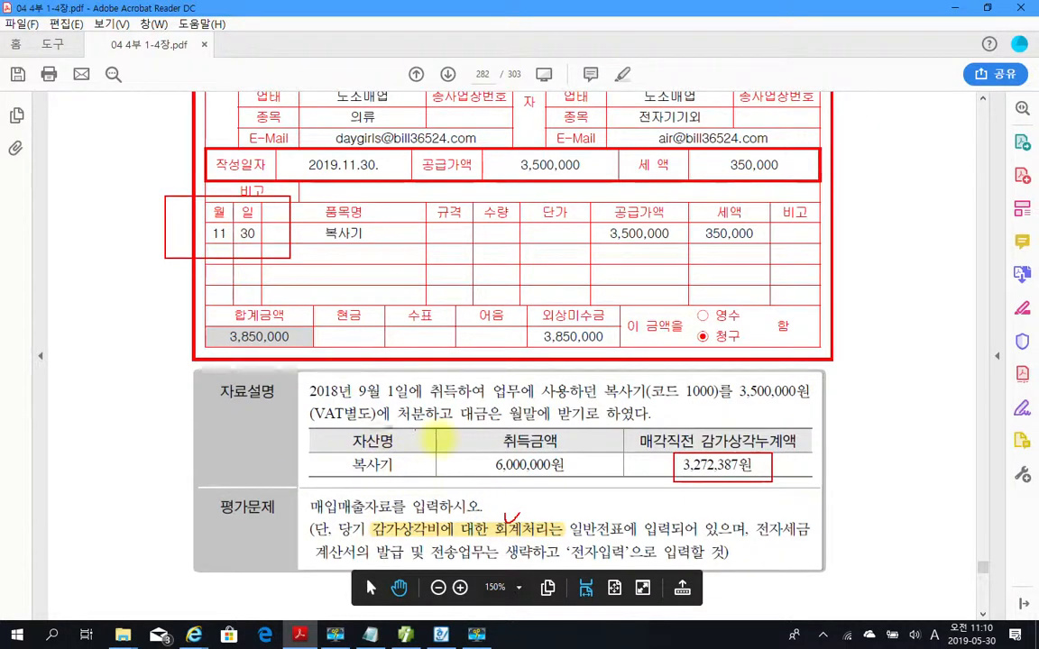
mouse_move(516, 522)
left_mouse_down()
mouse_move(671, 458)
mouse_move(721, 481)
mouse_move(766, 464)
mouse_move(686, 441)
mouse_move(769, 458)
mouse_move(735, 477)
left_mouse_up()
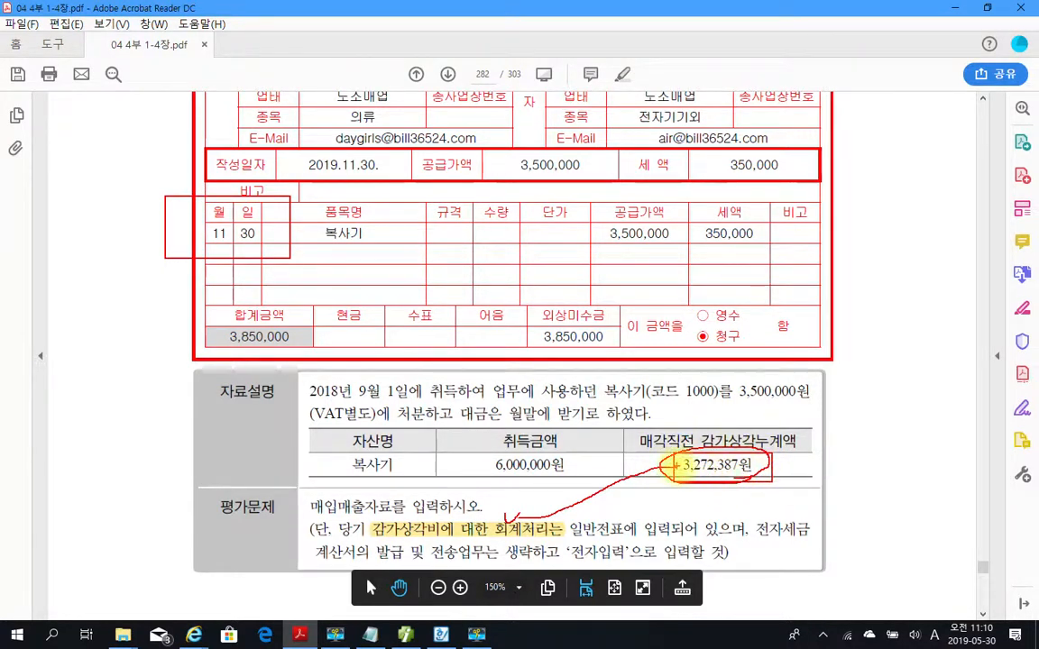
key("Escape")
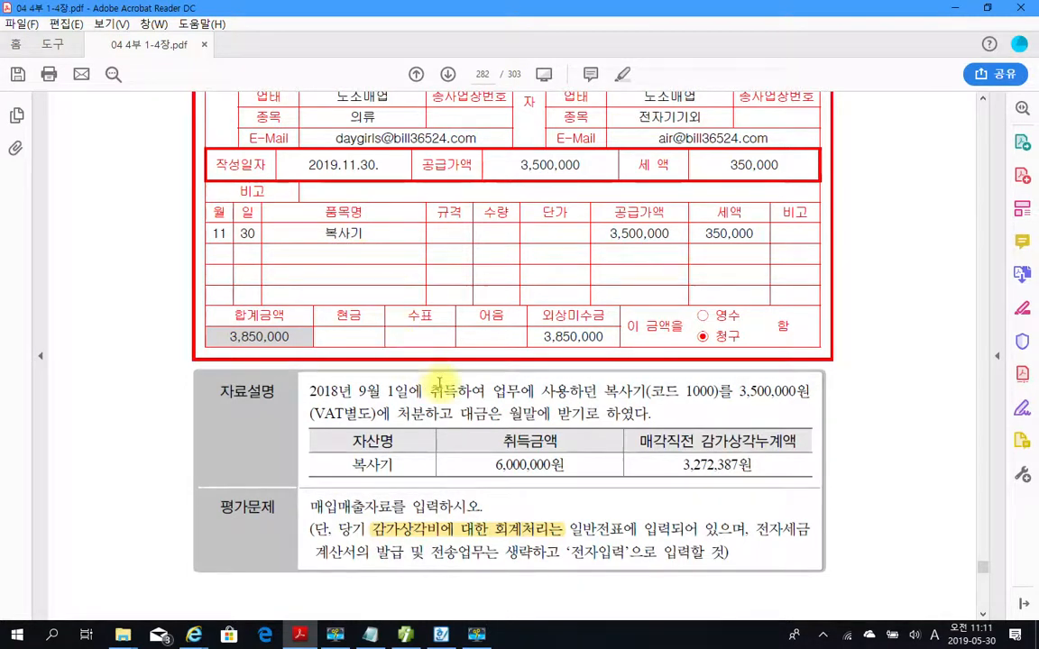
scroll(424, 394, "down", 1)
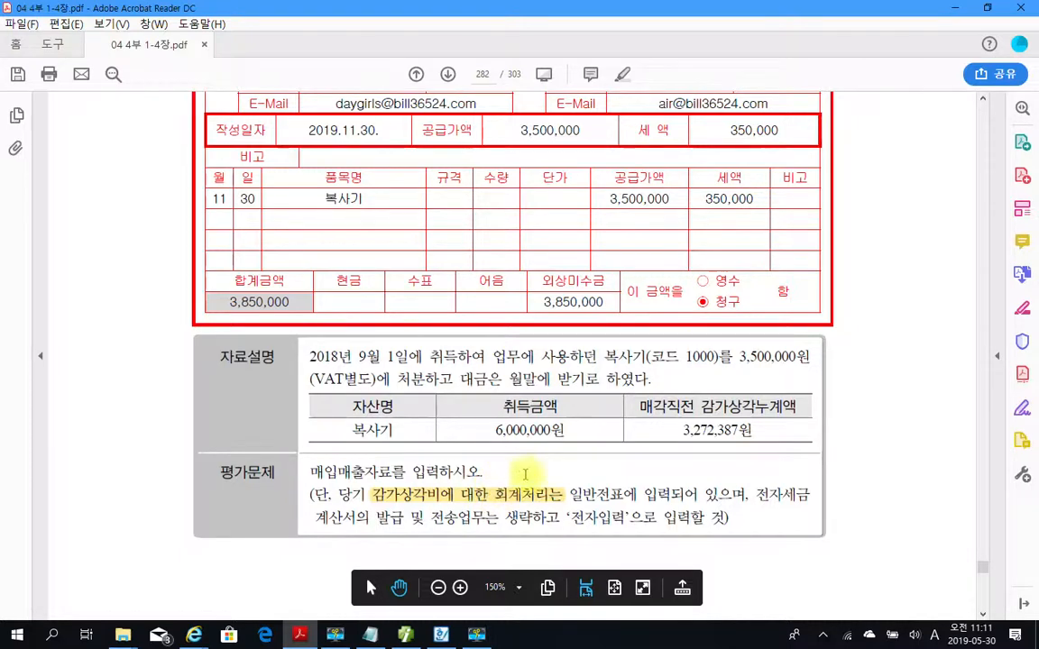
scroll(523, 477, "up", 2)
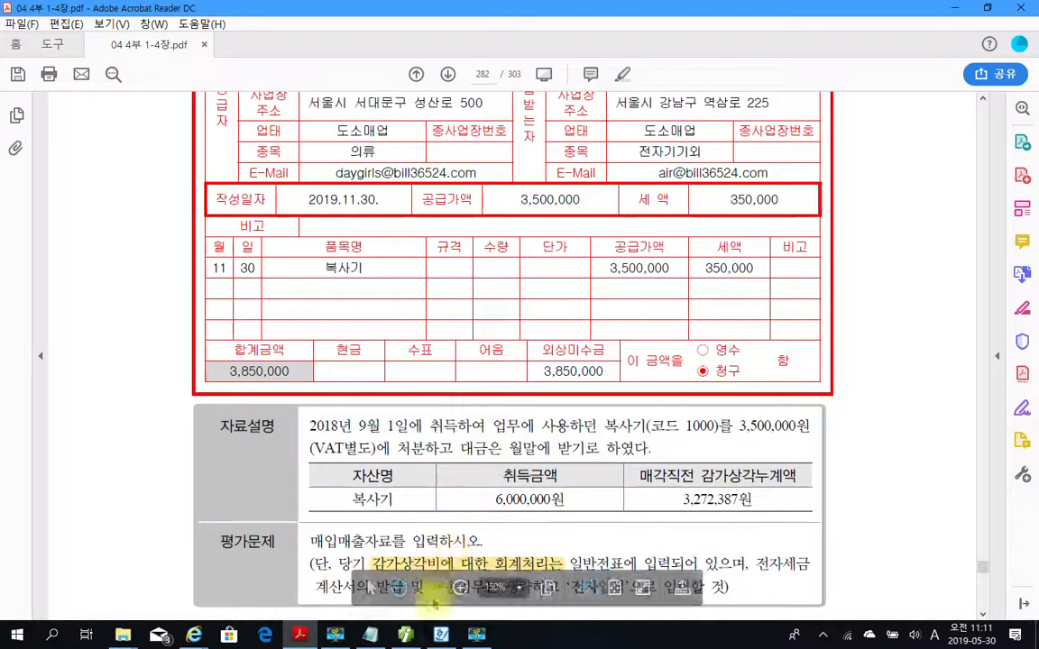
Return to the accounting program and display the November 30 vouchers in 매입매출전표입력.
left_click(405, 635)
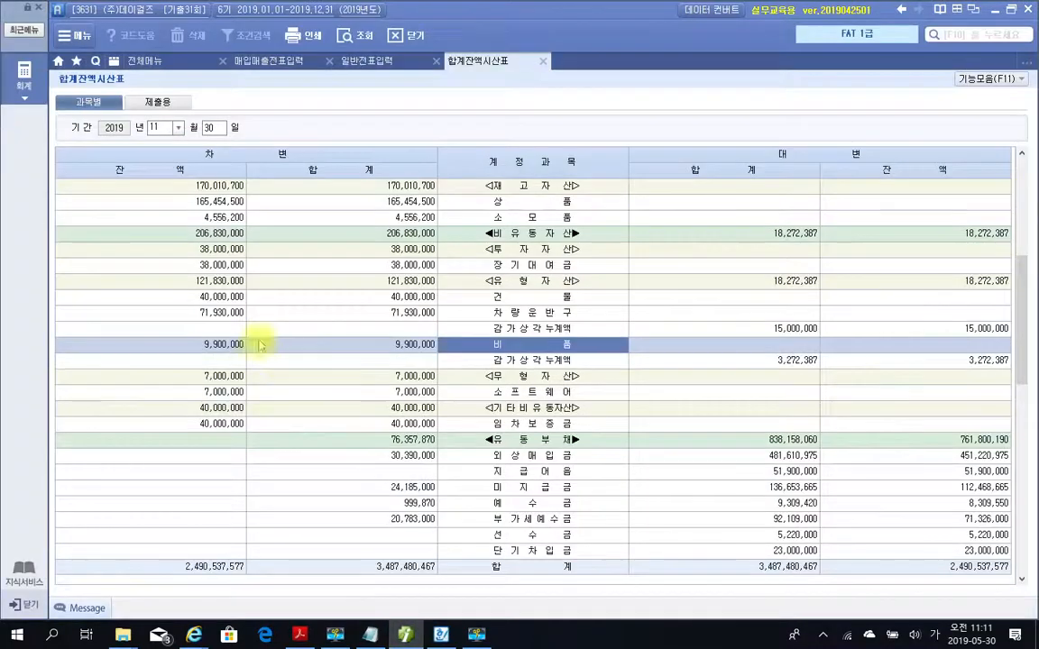
left_click(268, 60)
left_click(203, 109)
type("30")
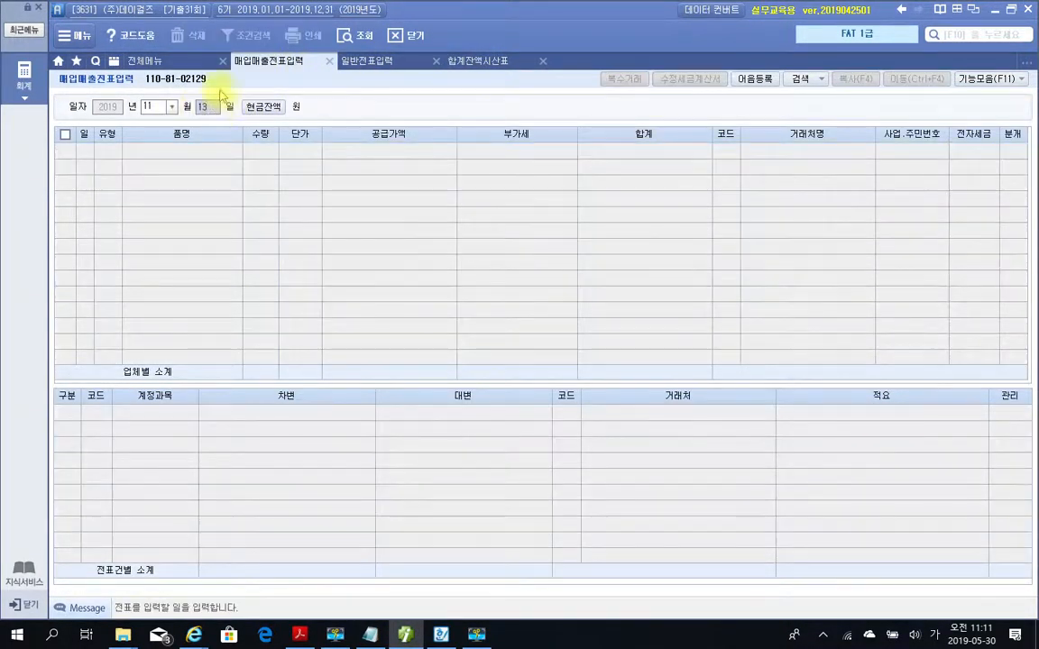
key("Return")
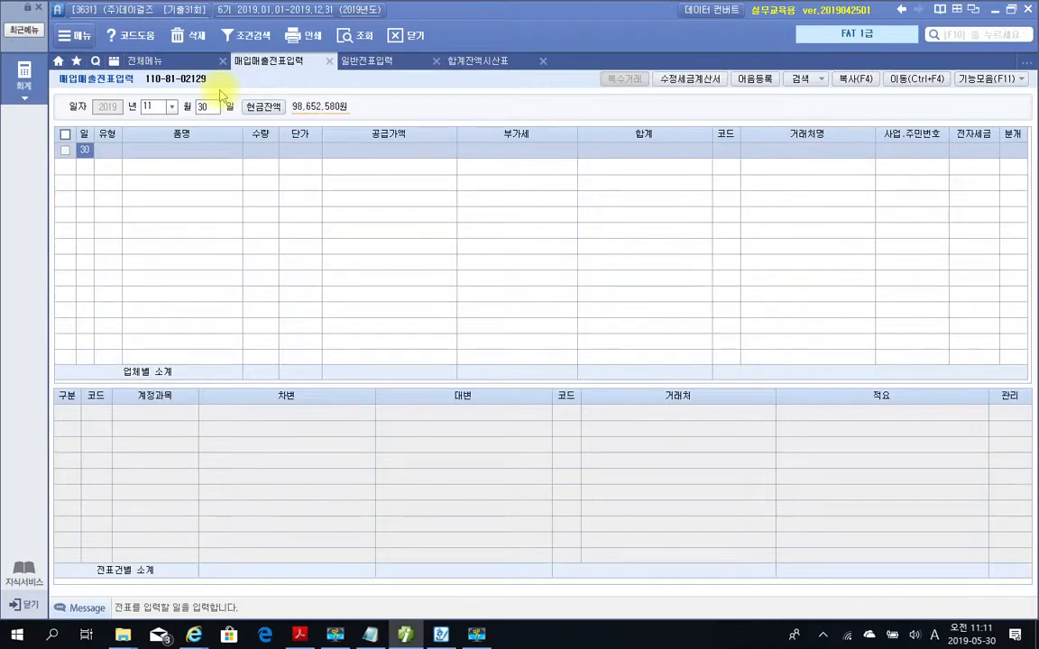
Enter a type 11 과세 sales line for 복사기 with a 공급가액 of 3,500,000, leaving 수량 and 단가 empty and accepting the calculated 부가세.
key("Return")
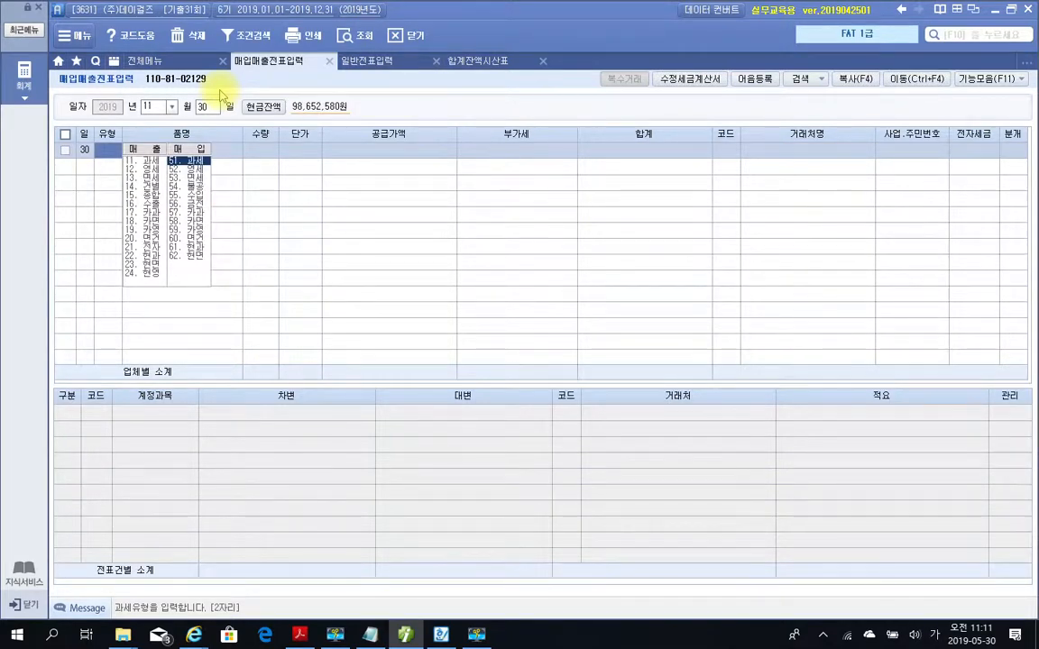
type("11")
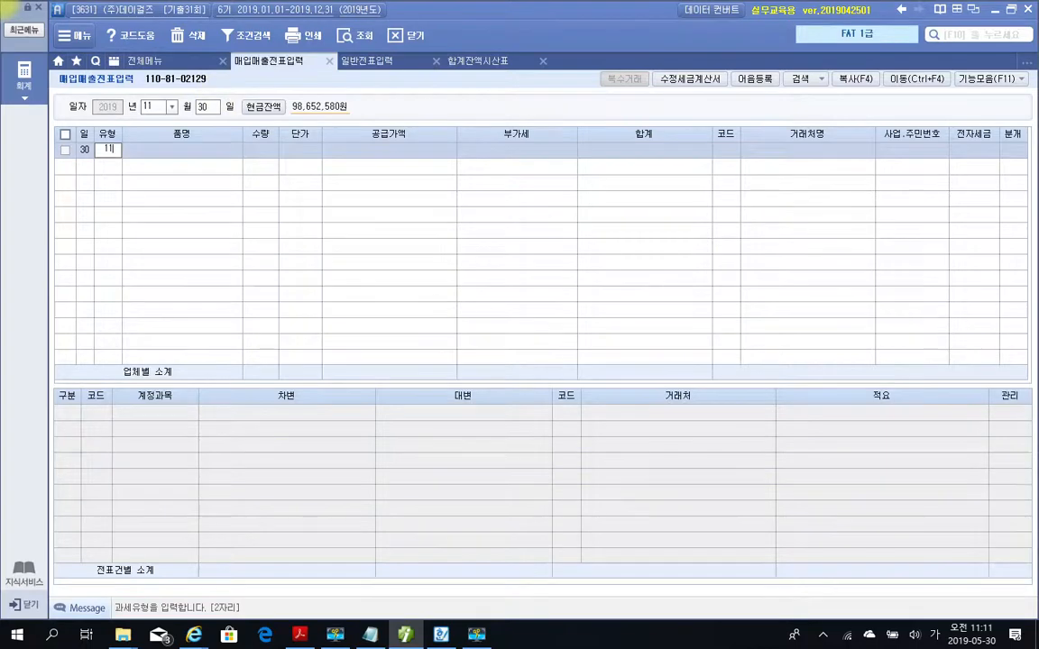
key("Return")
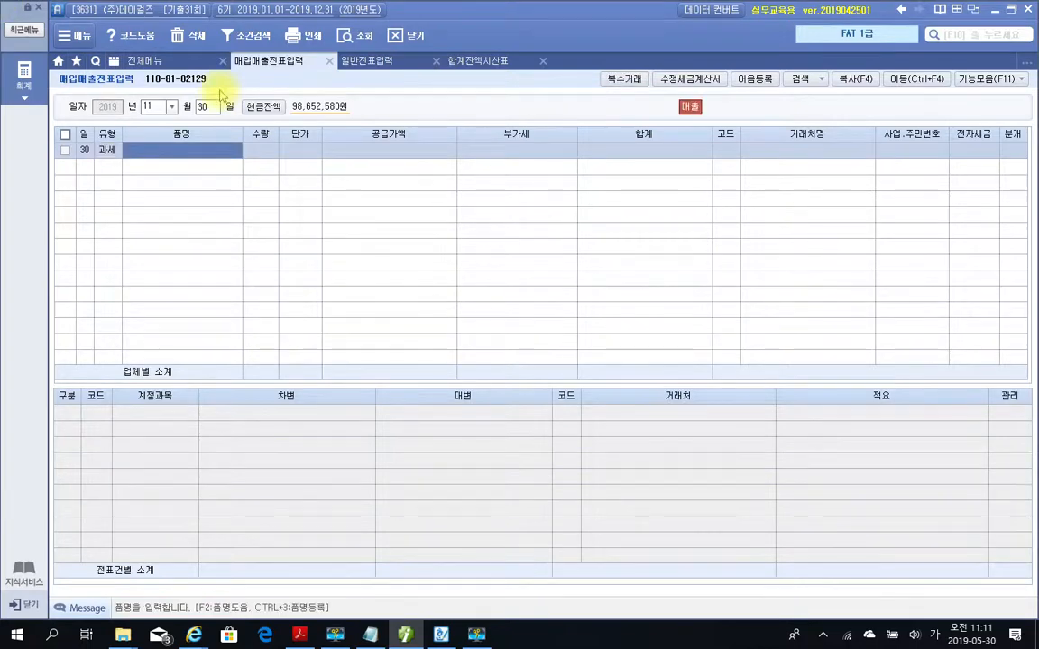
type("복사기")
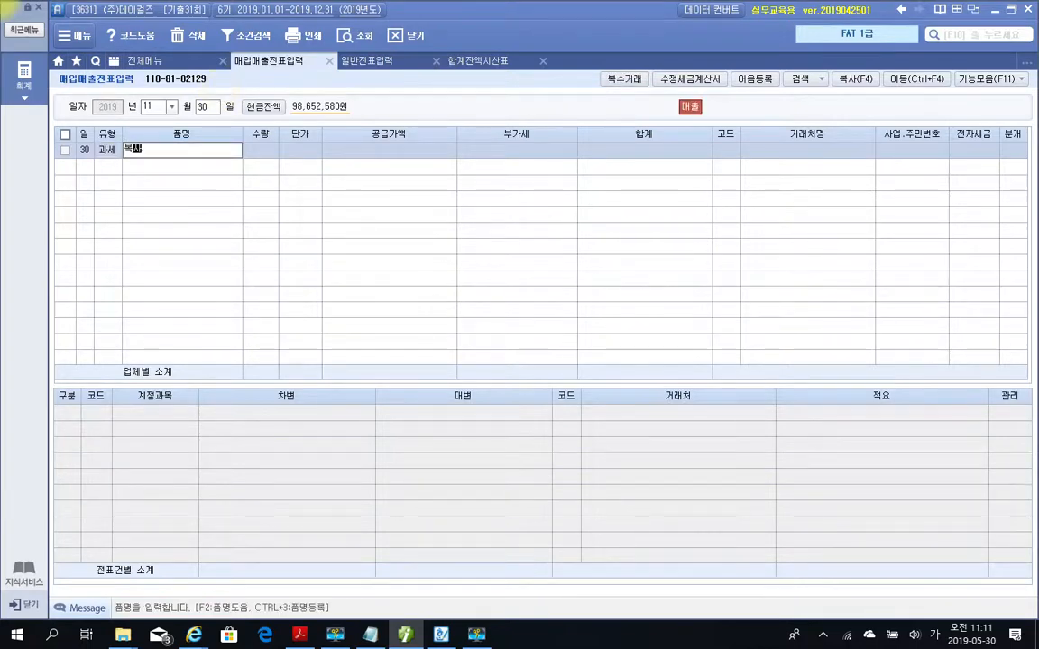
key("Return")
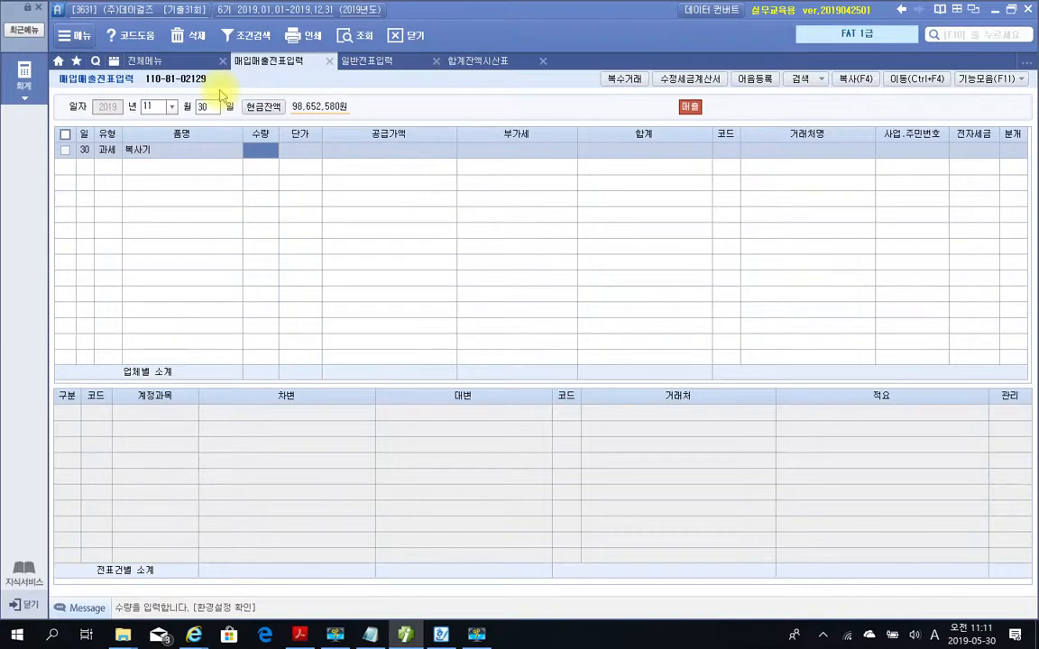
key("Return")
key("Return")
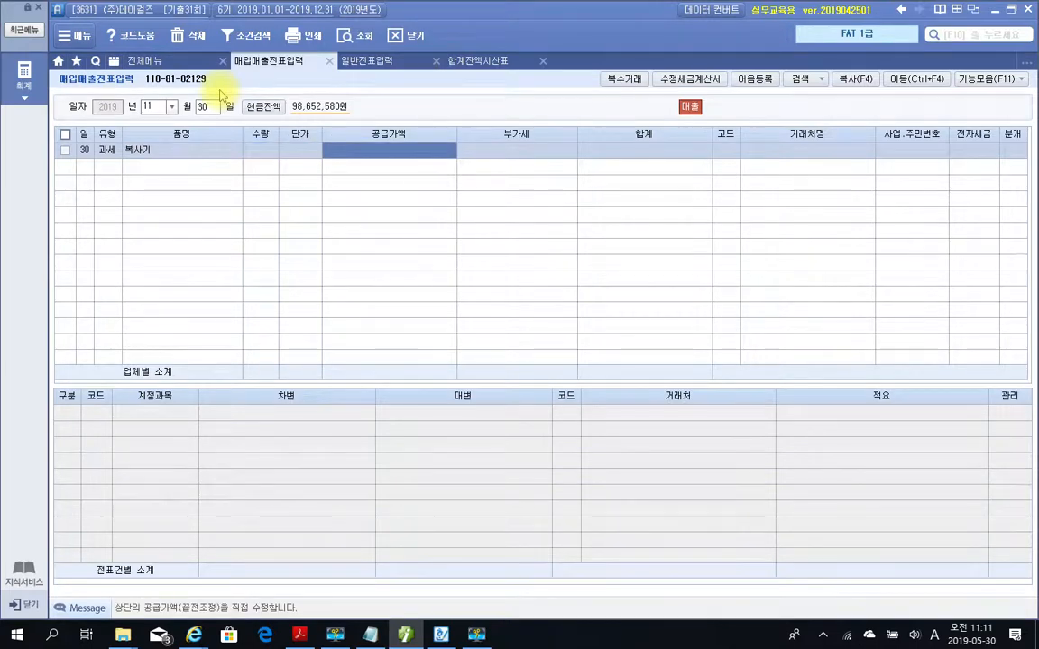
type("3500000")
key("Return")
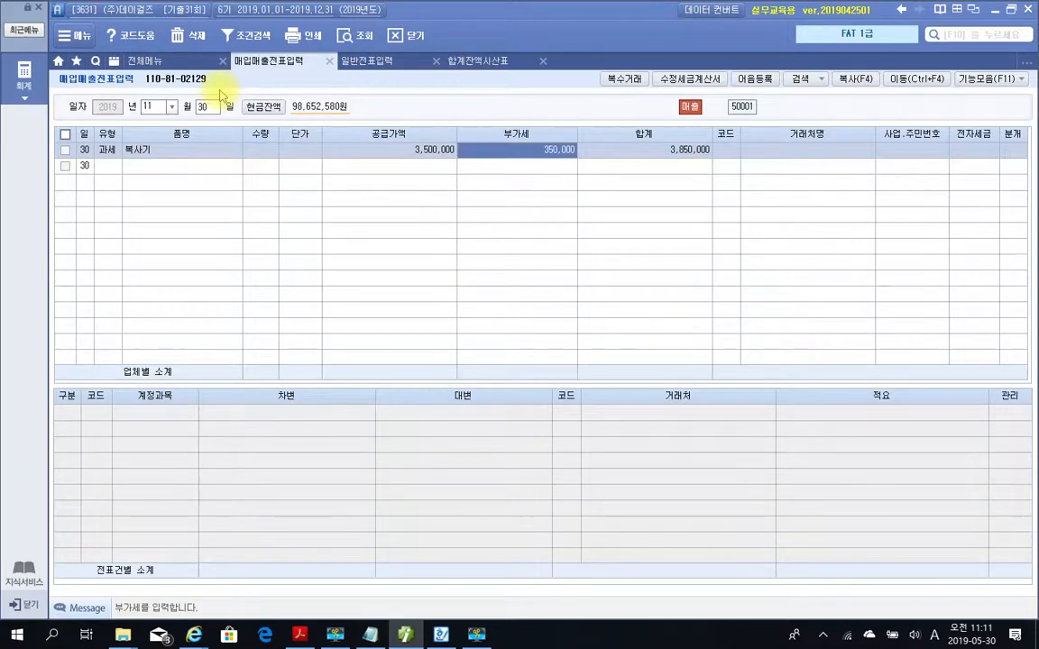
key("Return")
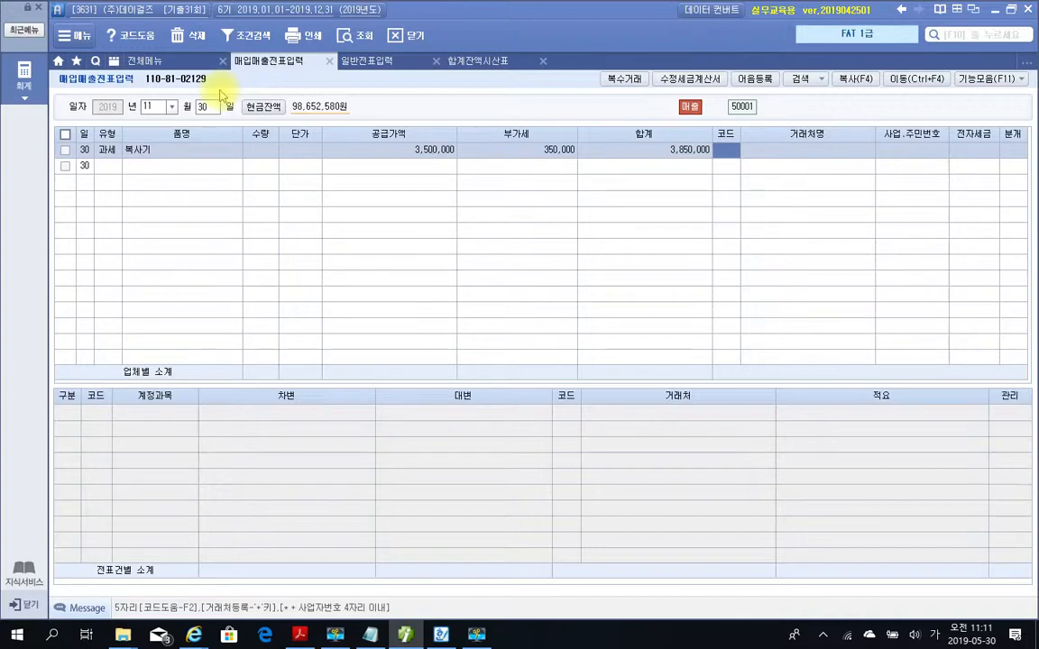
Set the line's 거래처 to (주)동방어패럴 by searching 동방, with 전자세금 as 전자입력 and 분개 as 혼합.
type("동방")
key("Return")
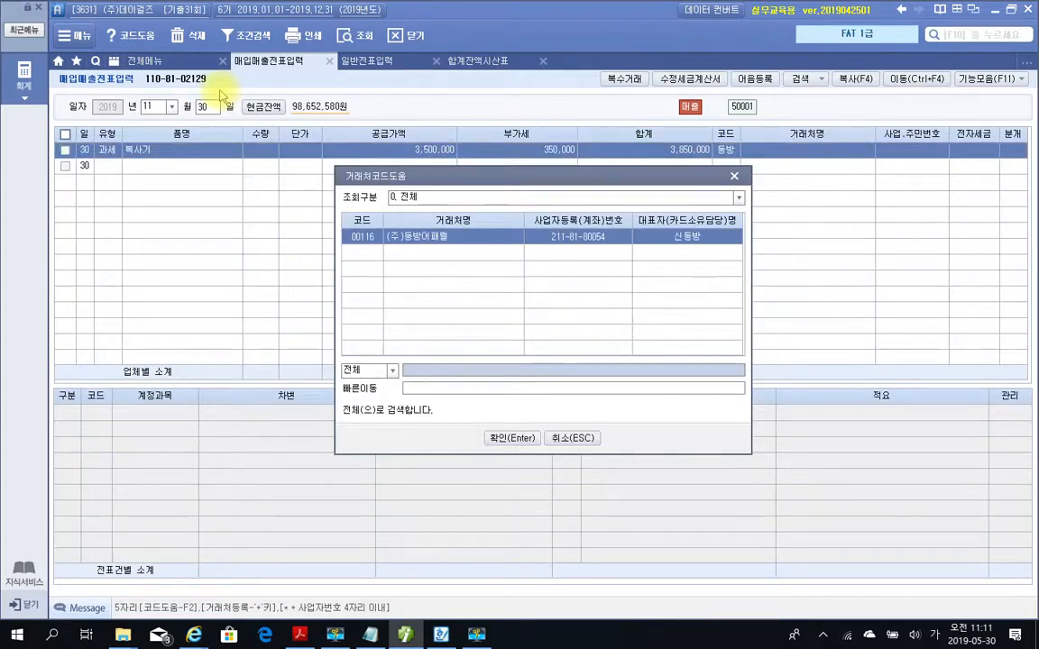
key("Return")
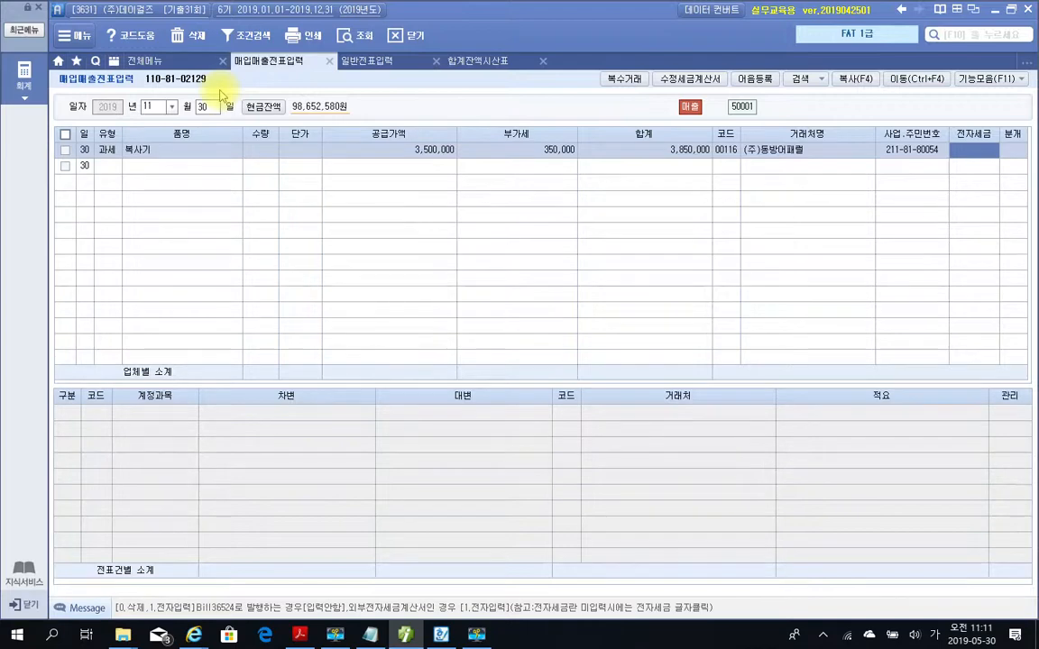
type("1")
key("Return")
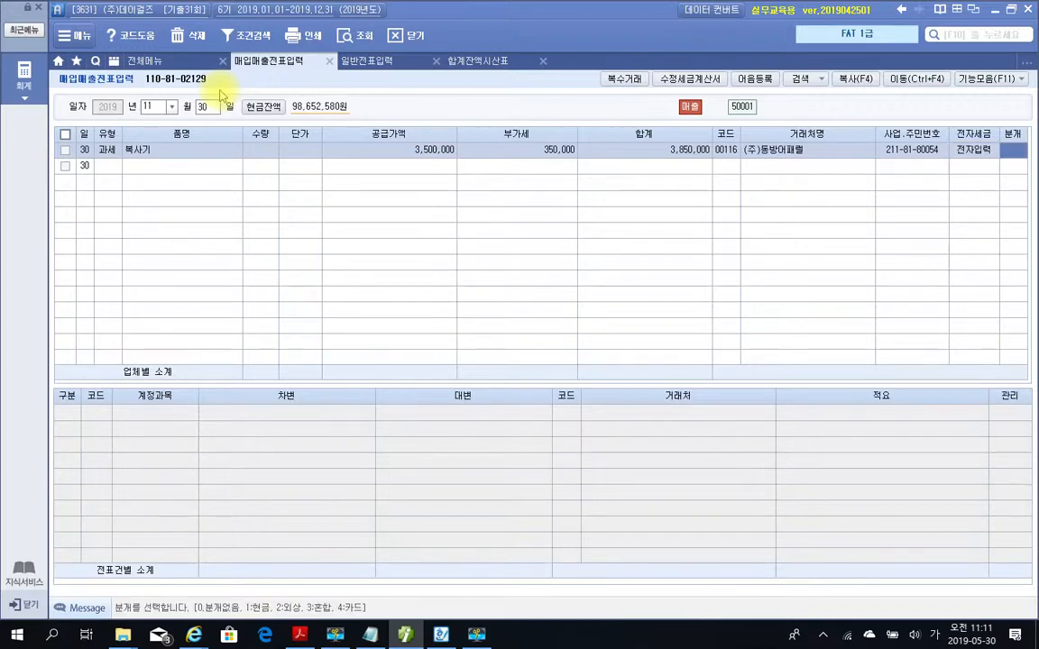
type("3")
key("Return")
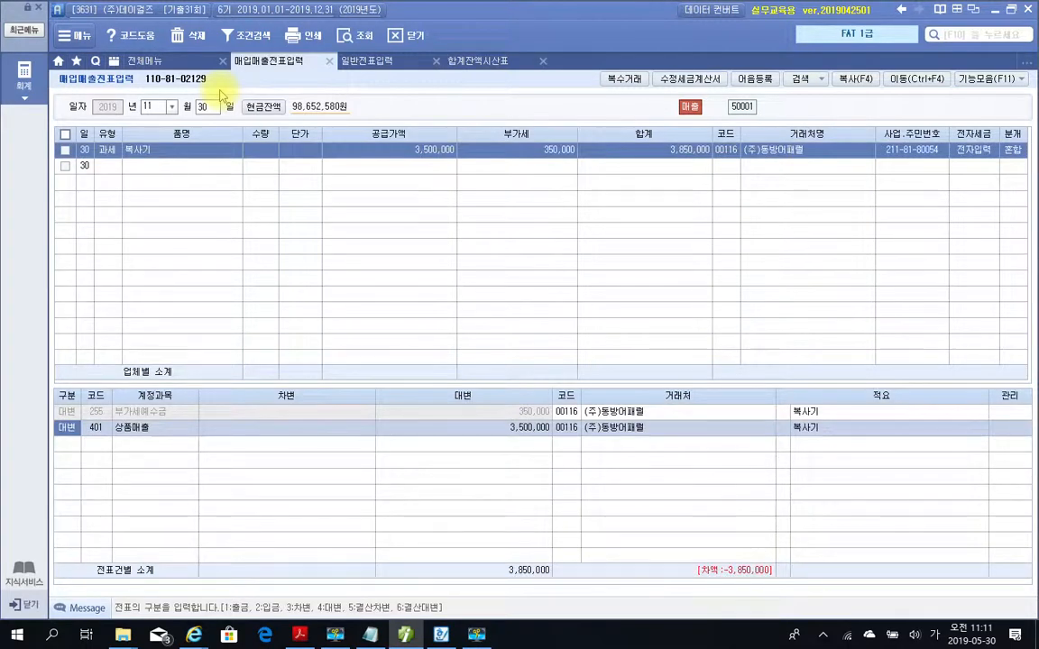
Change the 상품매출 credit line to 비품 with an amount of 6,000,000 and return to the PDF's 복사기 problem.
key("Return")
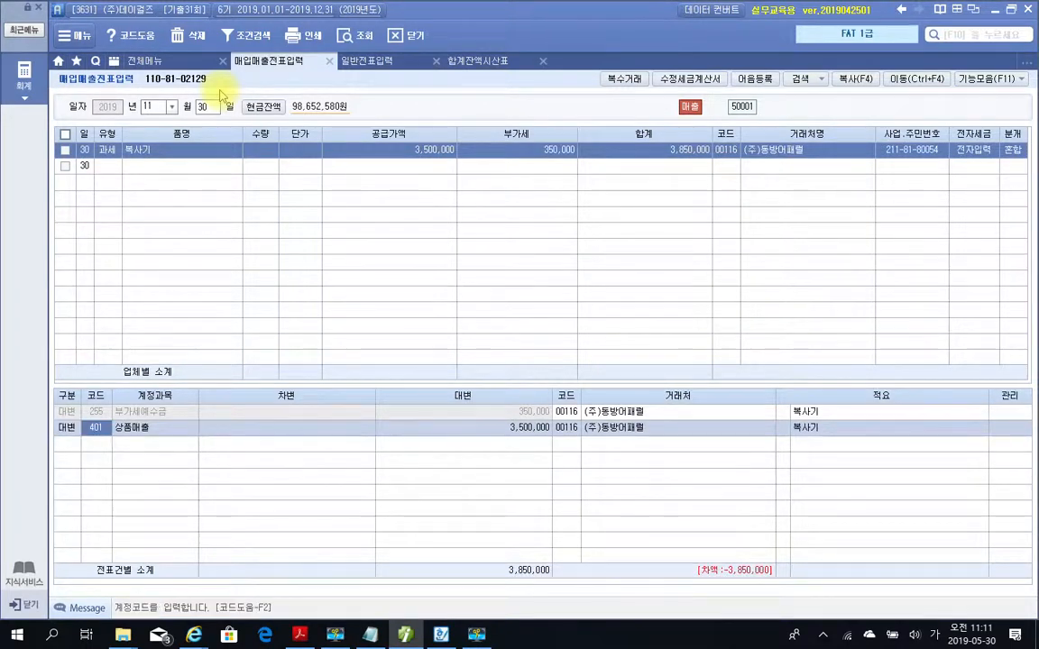
type("비품")
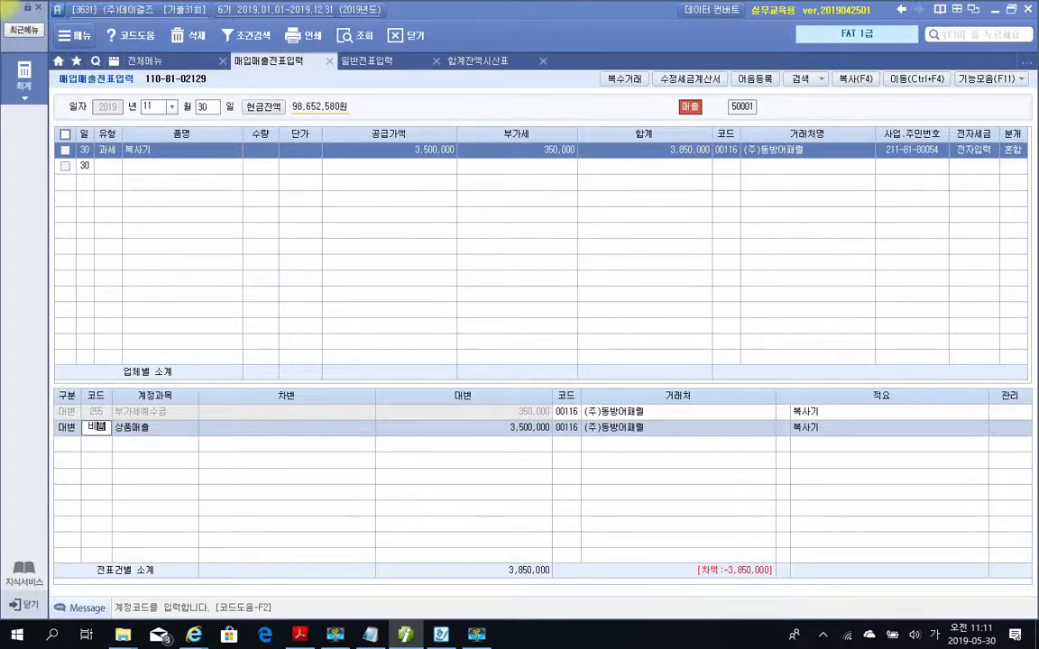
key("Return")
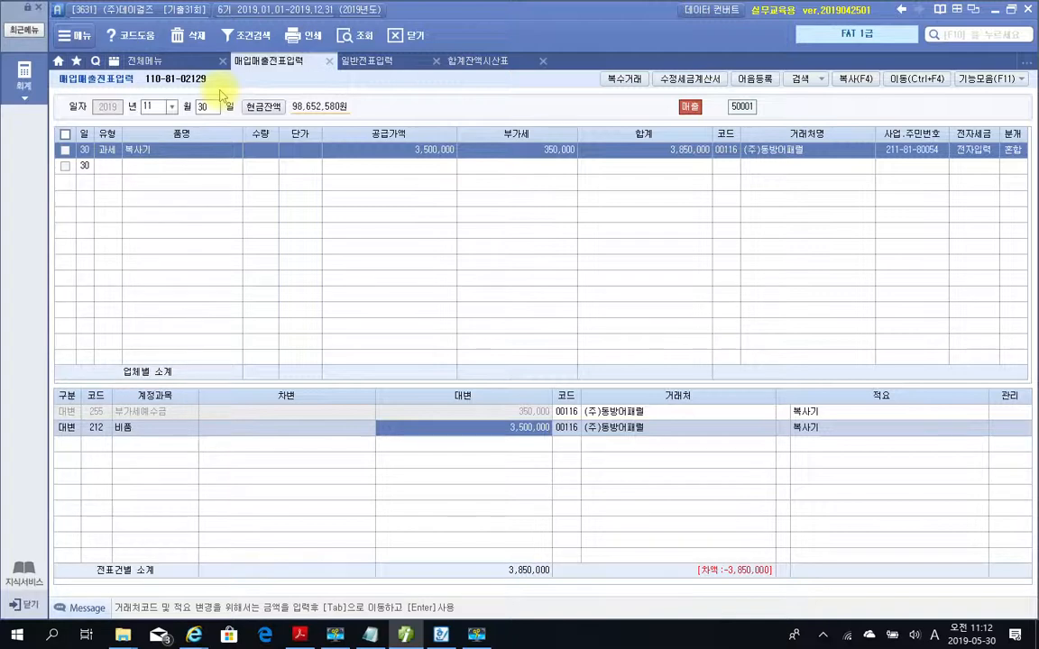
type("6000000")
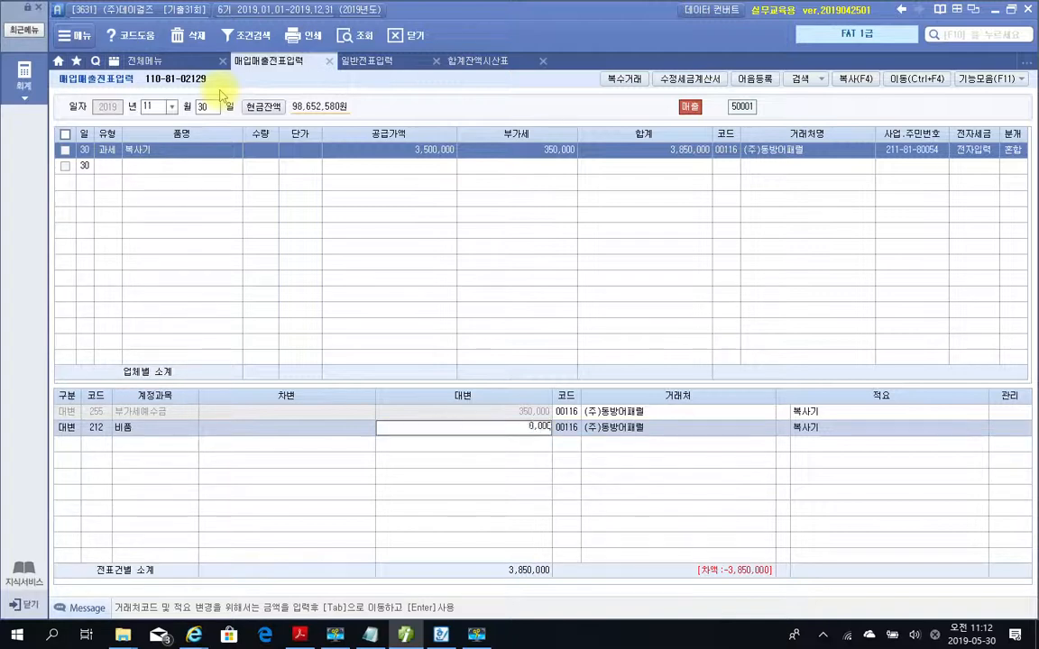
key("Return")
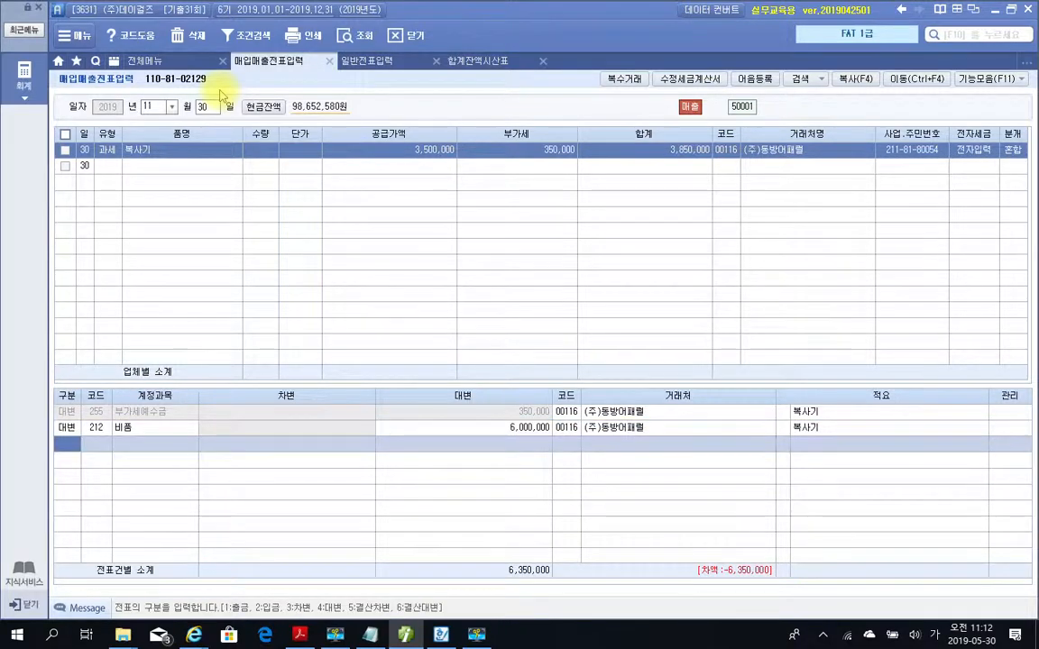
left_click(405, 634)
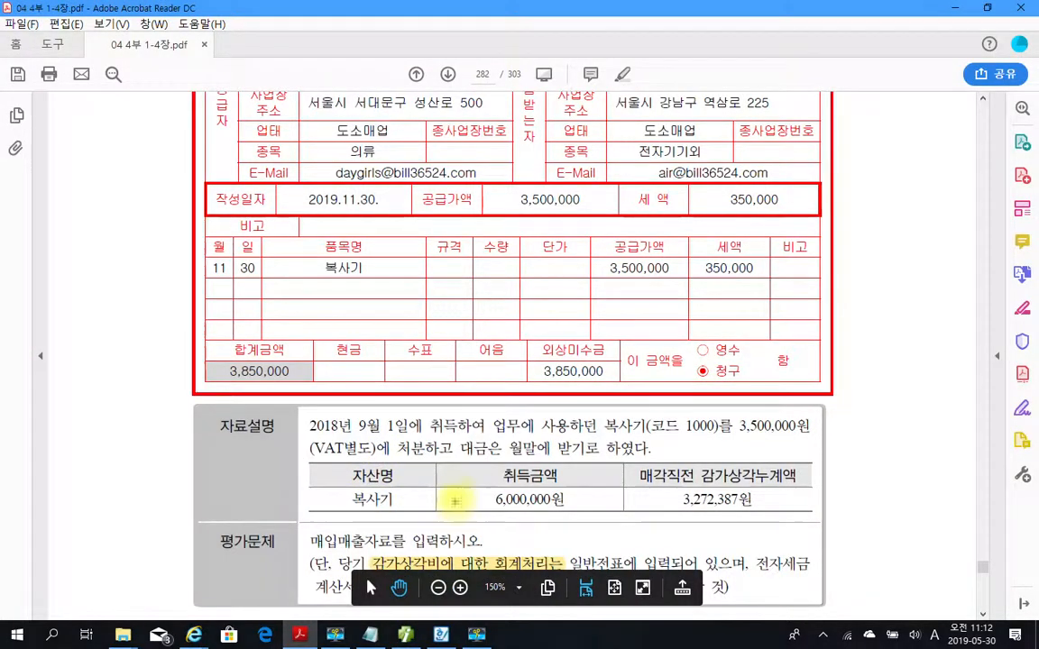
Back in the accounting program, add a debit line for account 213 감가상각누계액 with an amount of 3,272,387.
mouse_move(451, 481)
left_mouse_down()
mouse_move(541, 528)
mouse_move(587, 529)
left_mouse_up()
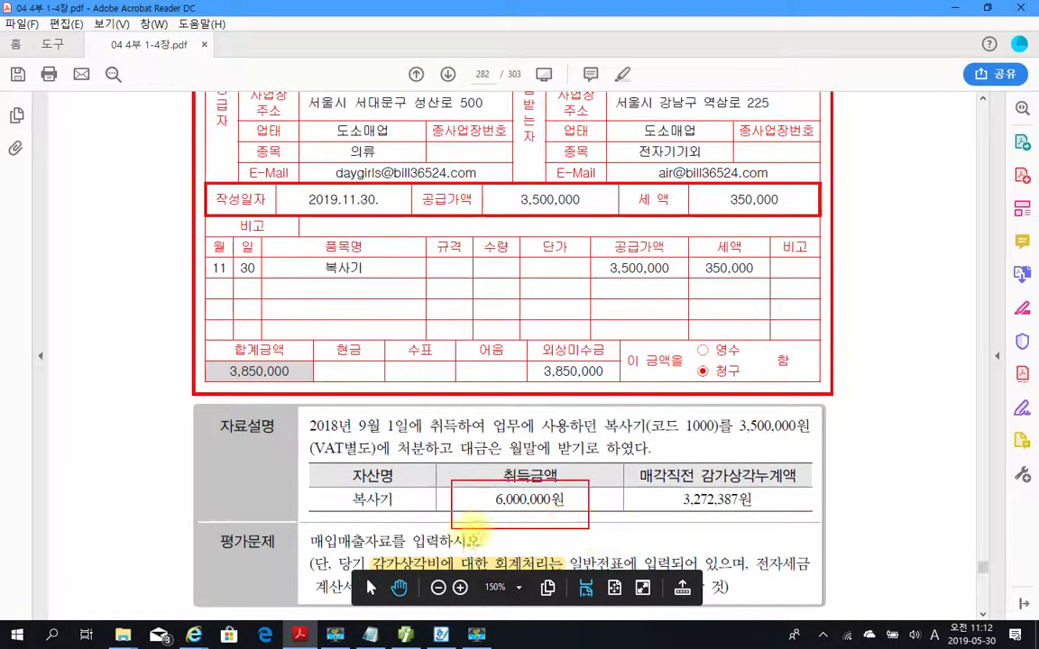
mouse_move(568, 475)
left_mouse_down()
mouse_move(574, 485)
mouse_move(587, 468)
mouse_move(815, 520)
mouse_move(802, 497)
left_mouse_up()
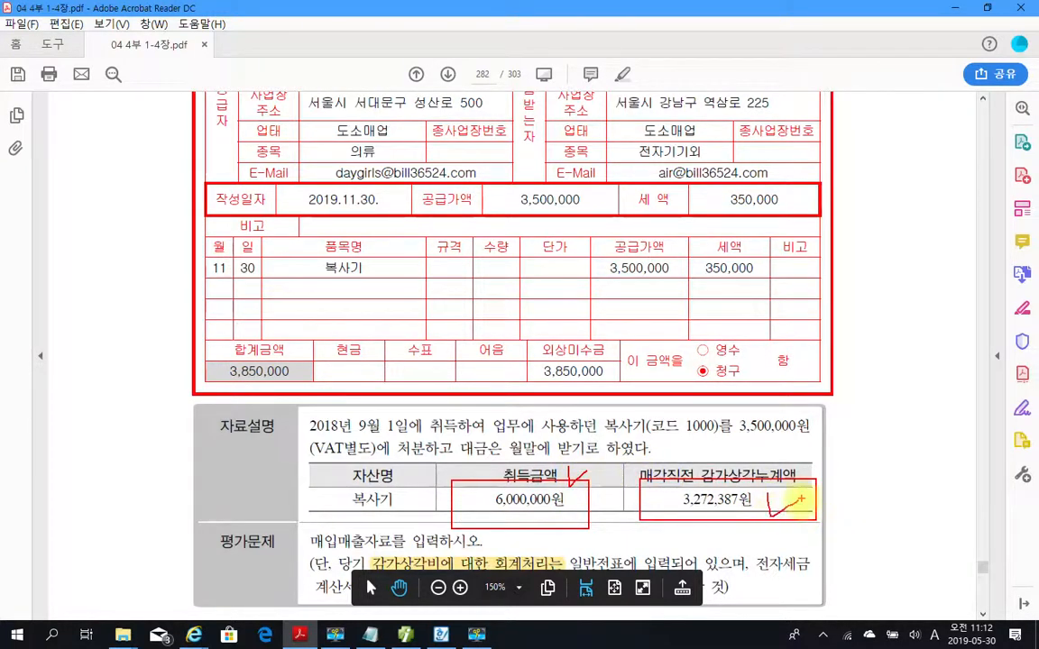
key("Escape")
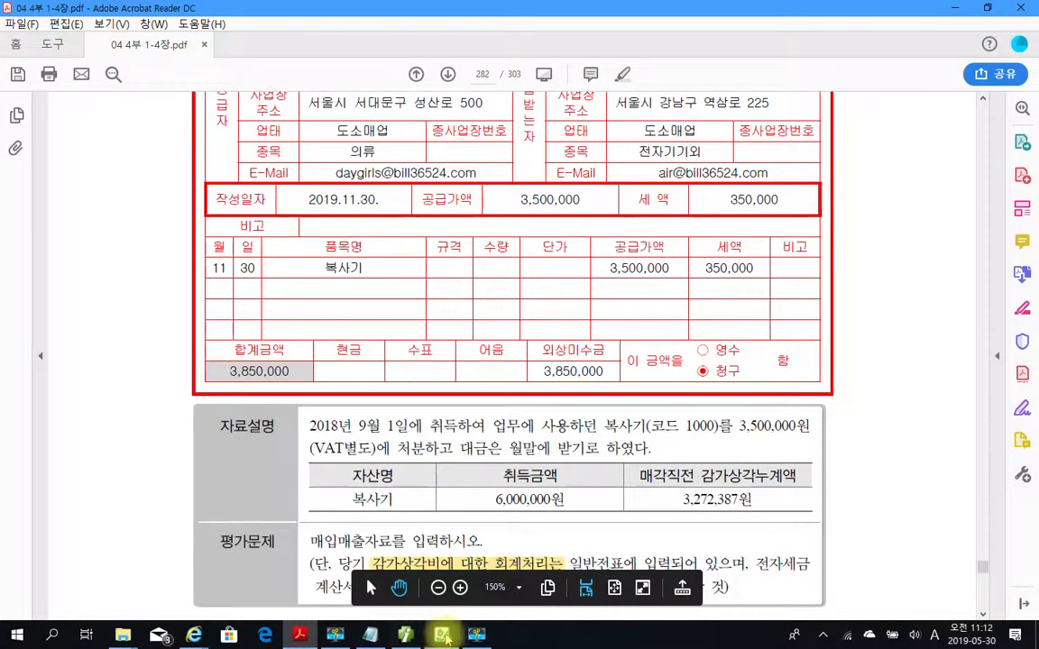
key("alt+Tab")
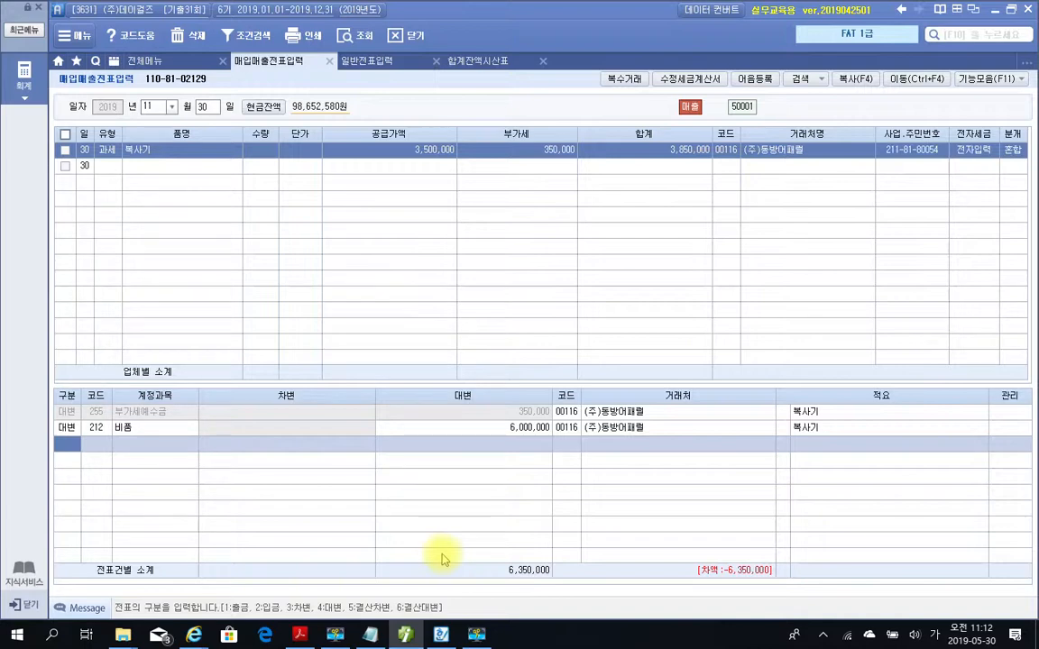
type("3")
key("Return")
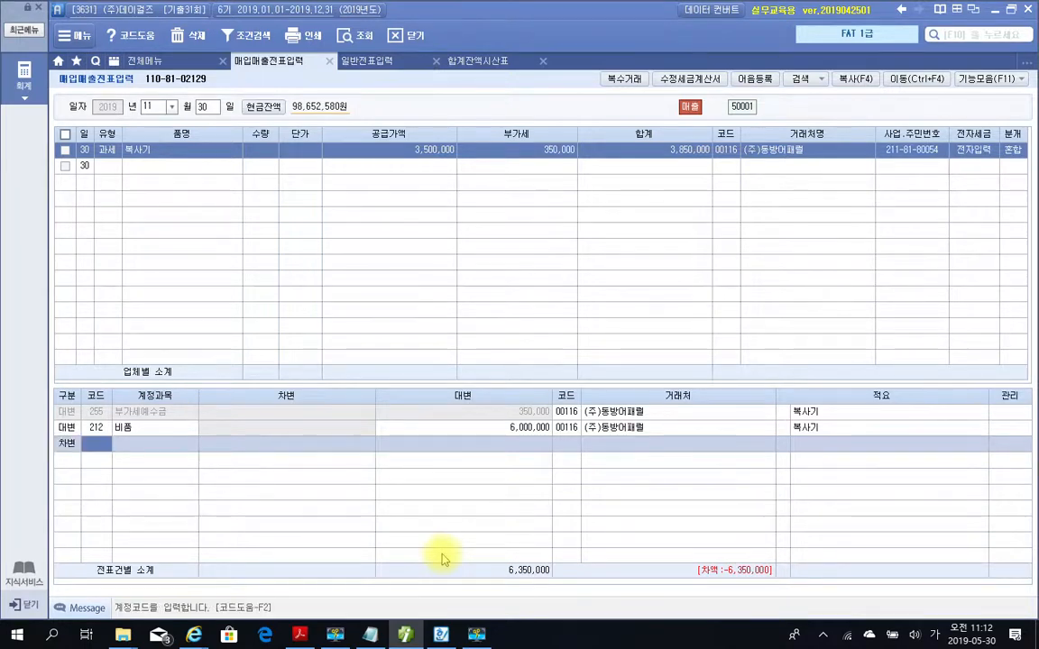
type("21")
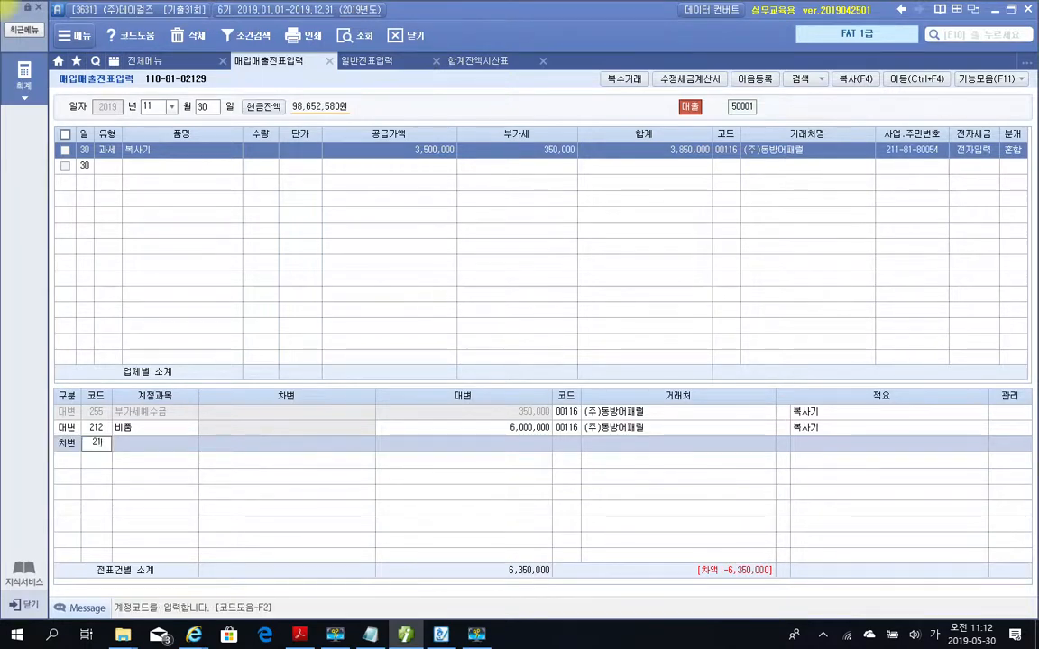
type("3")
key("Return")
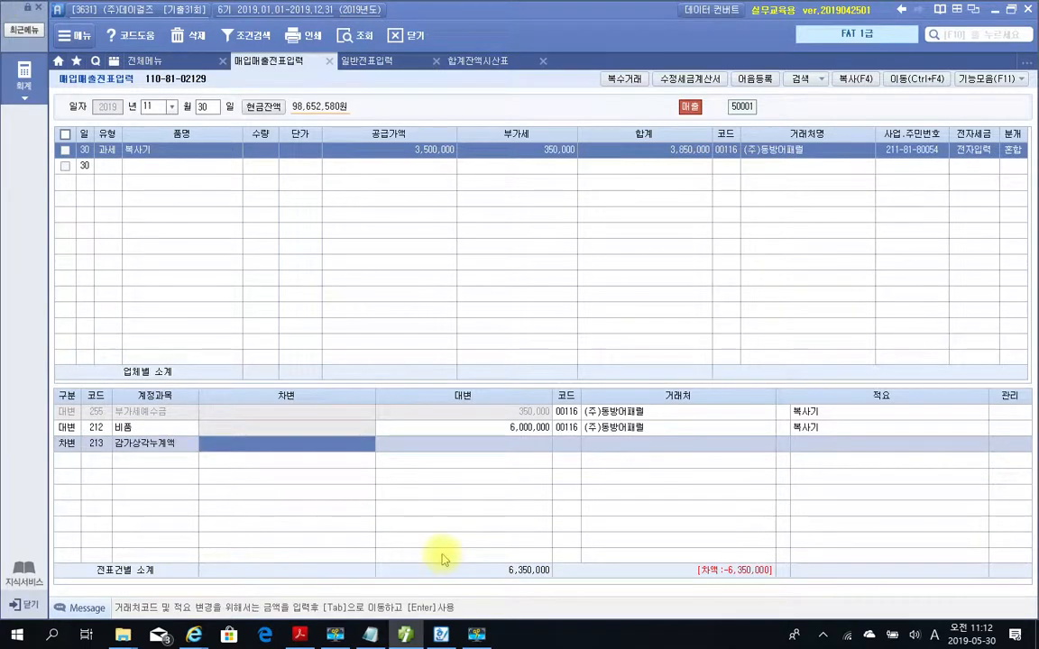
type("3,272,")
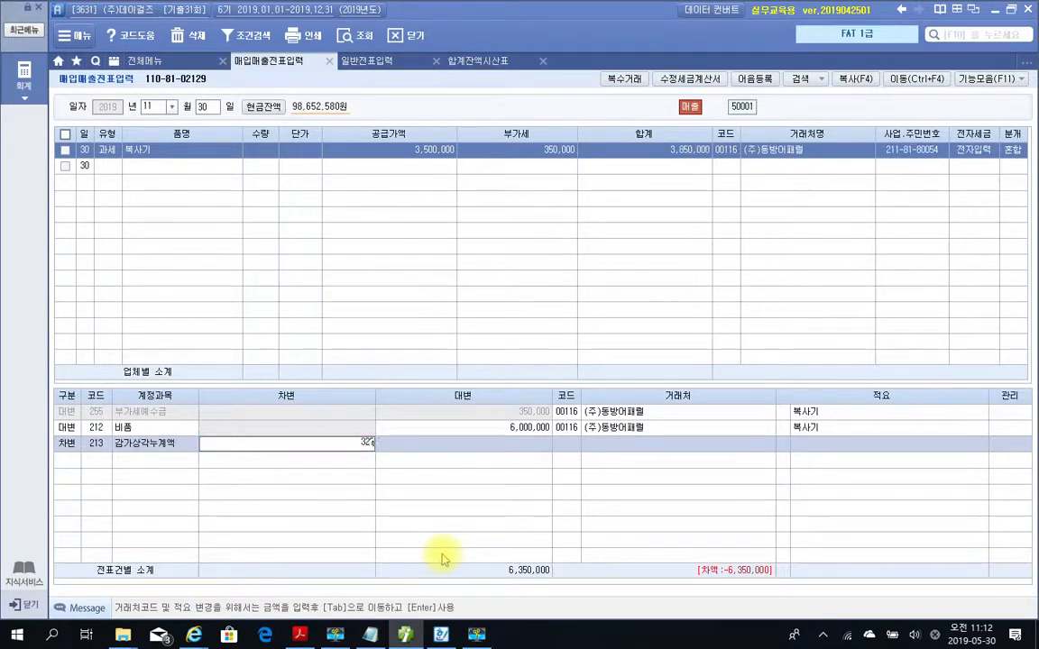
type("387")
key("Return")
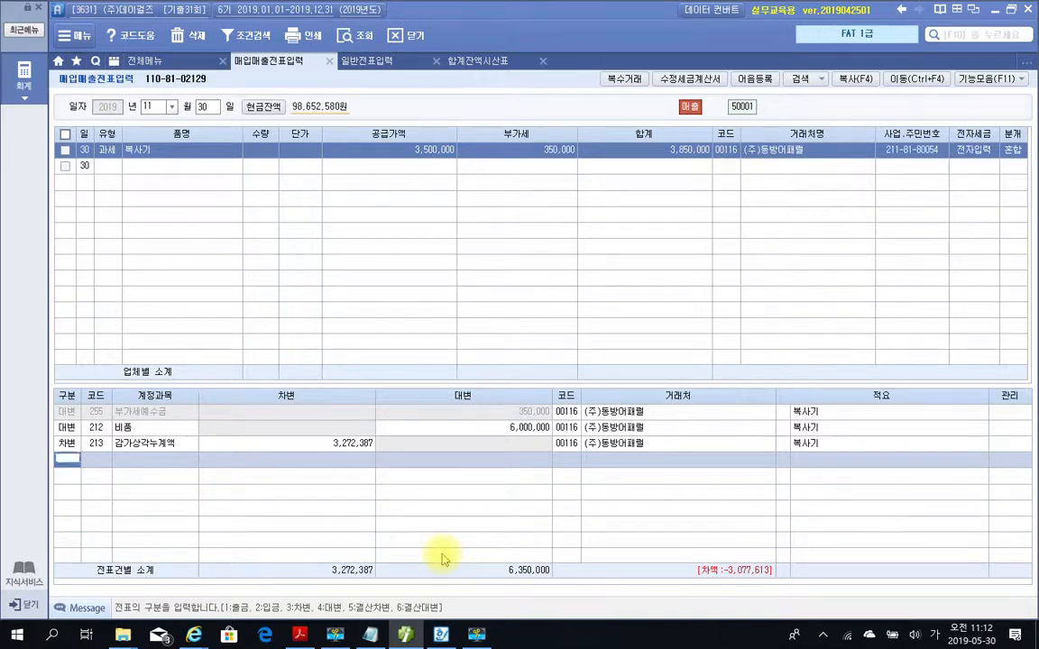
Add another debit line for account 120 미수금 by searching 미수 in the account list.
type("3")
key("Return")
type("미수")
key("Return")
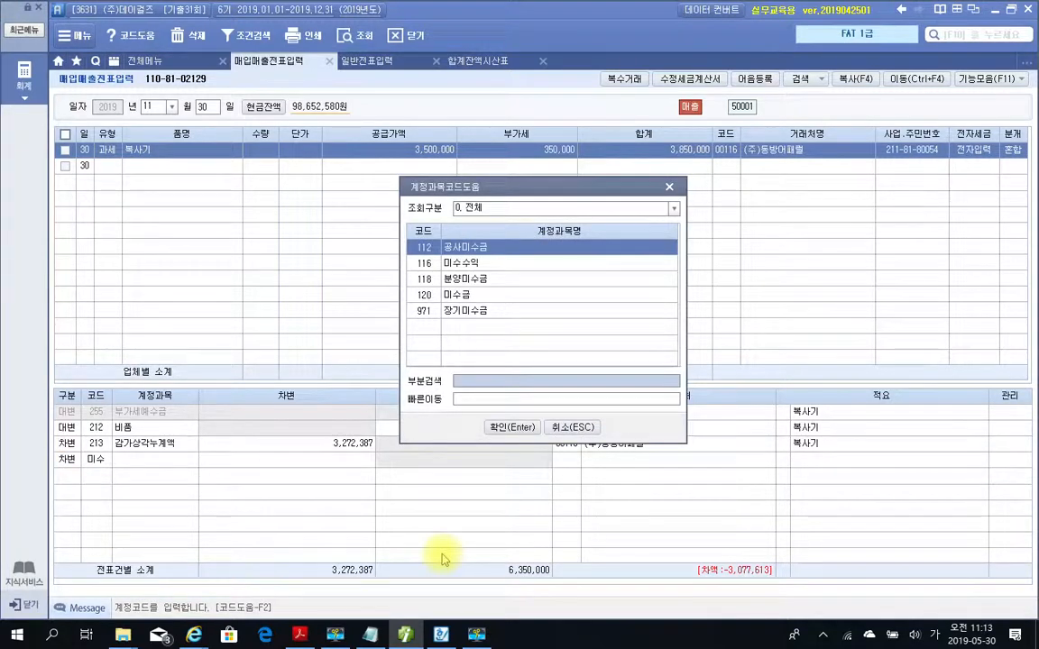
key("Down")
key("Down")
key("Down")
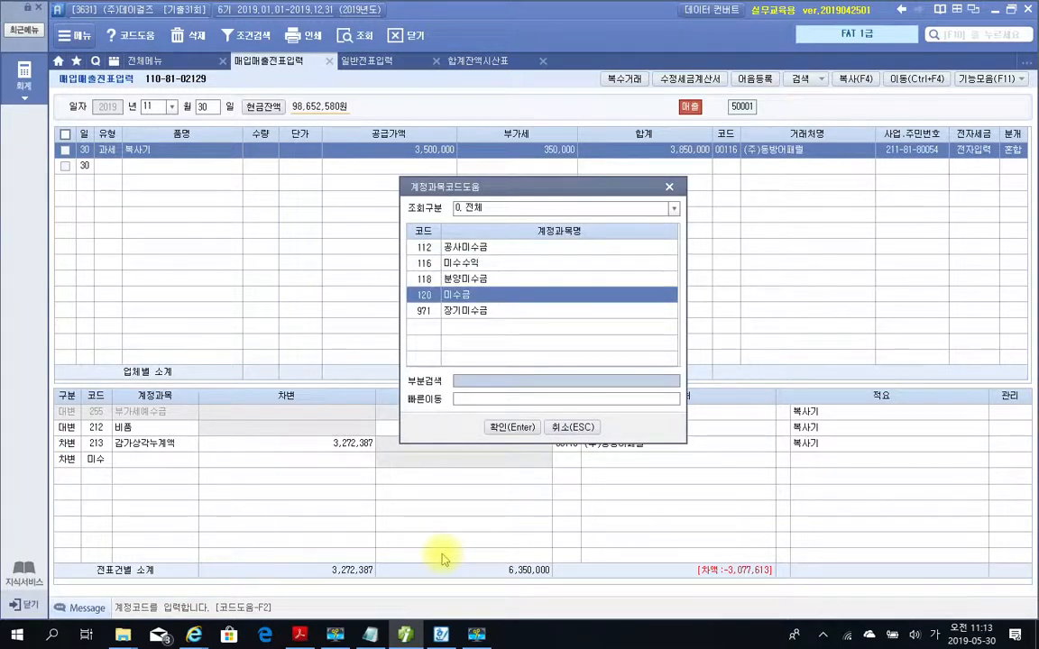
key("Return")
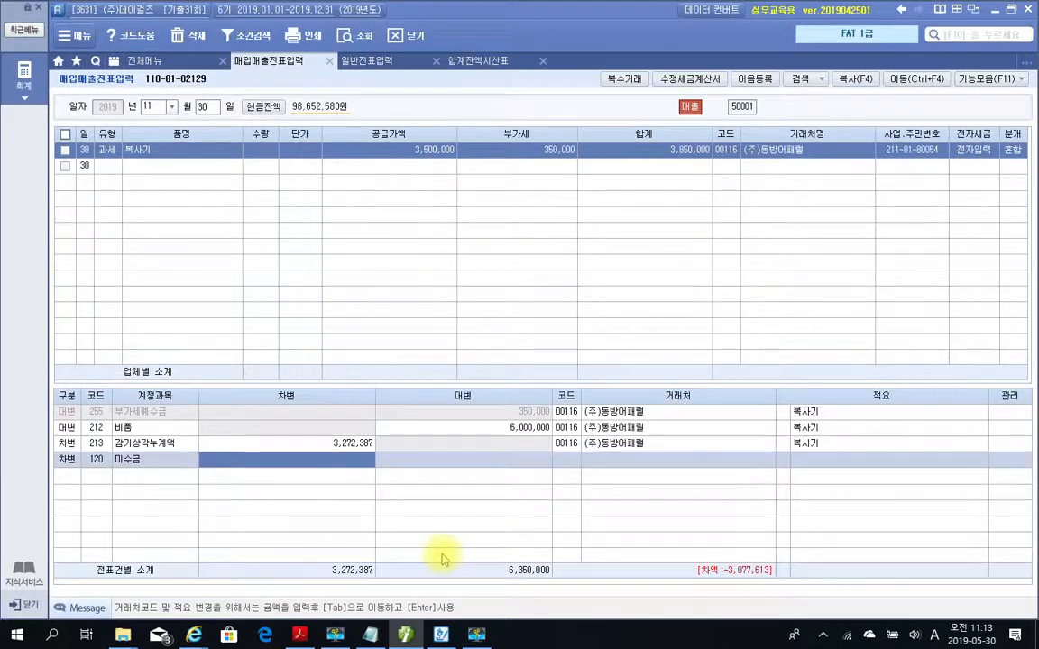
Set the 미수금 debit amount to 3,850,000, matching the sales line's 합계.
mouse_move(690, 184)
left_mouse_down()
mouse_move(626, 122)
mouse_move(726, 171)
mouse_move(708, 200)
left_mouse_up()
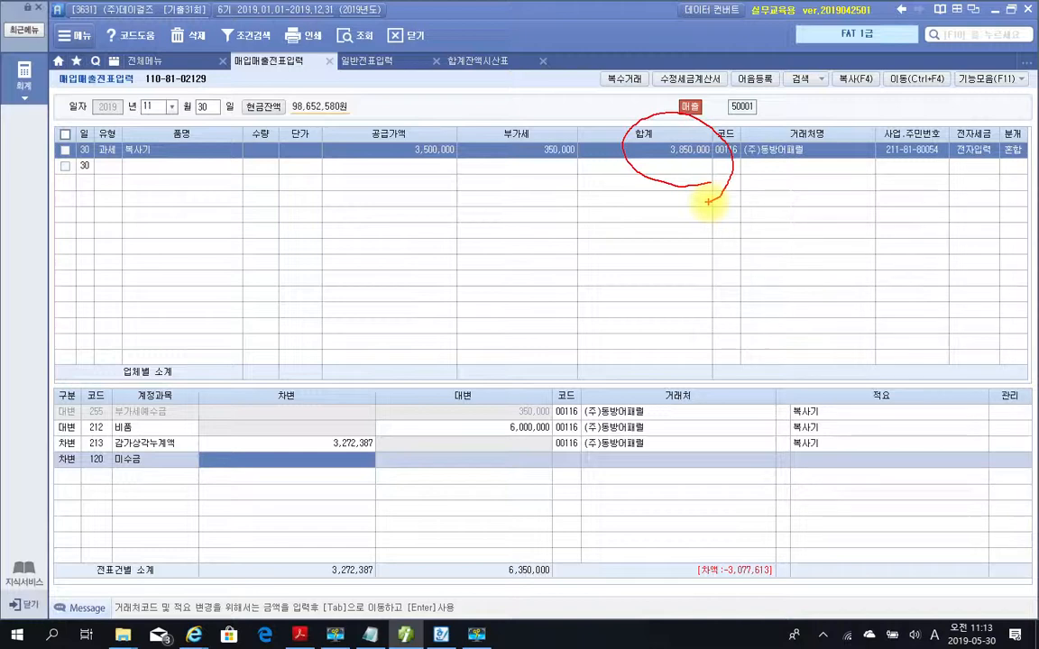
key("Escape")
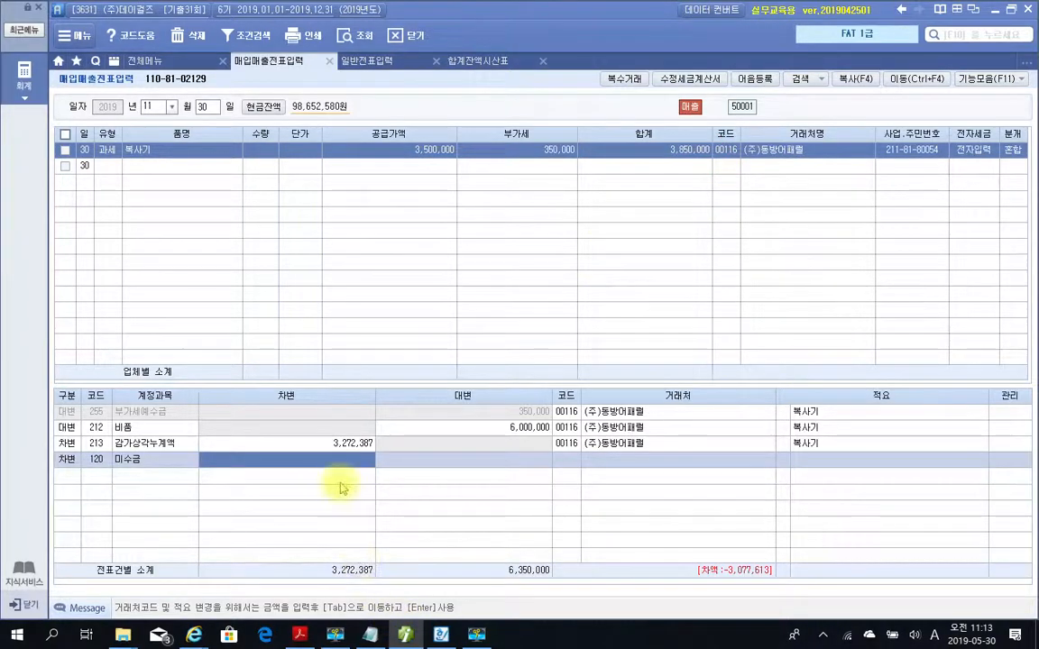
type("3,850,")
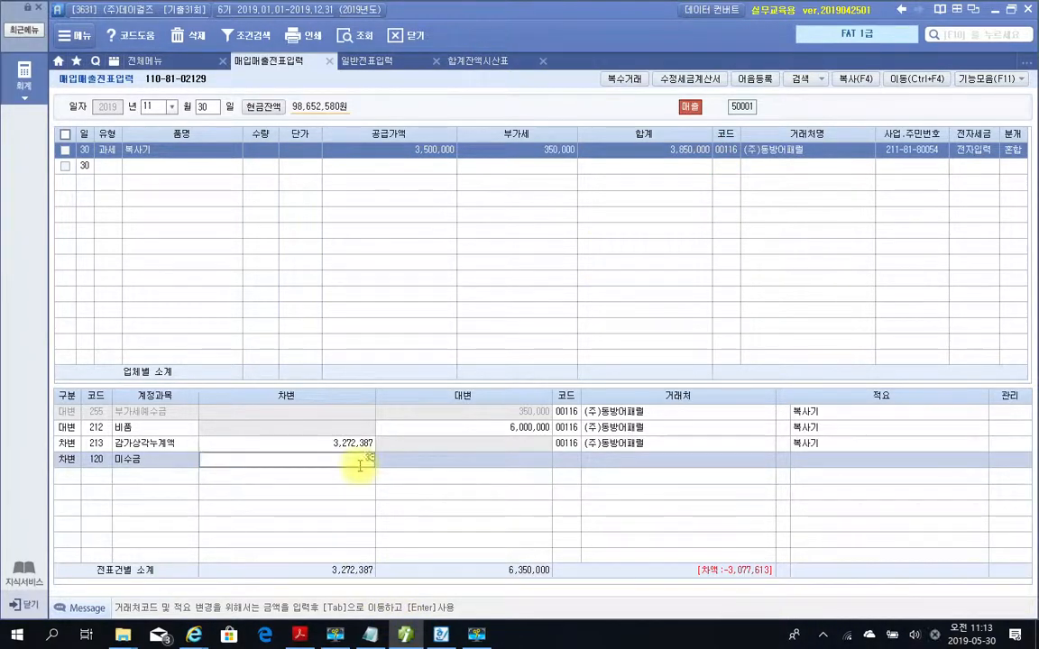
type("000")
key("Return")
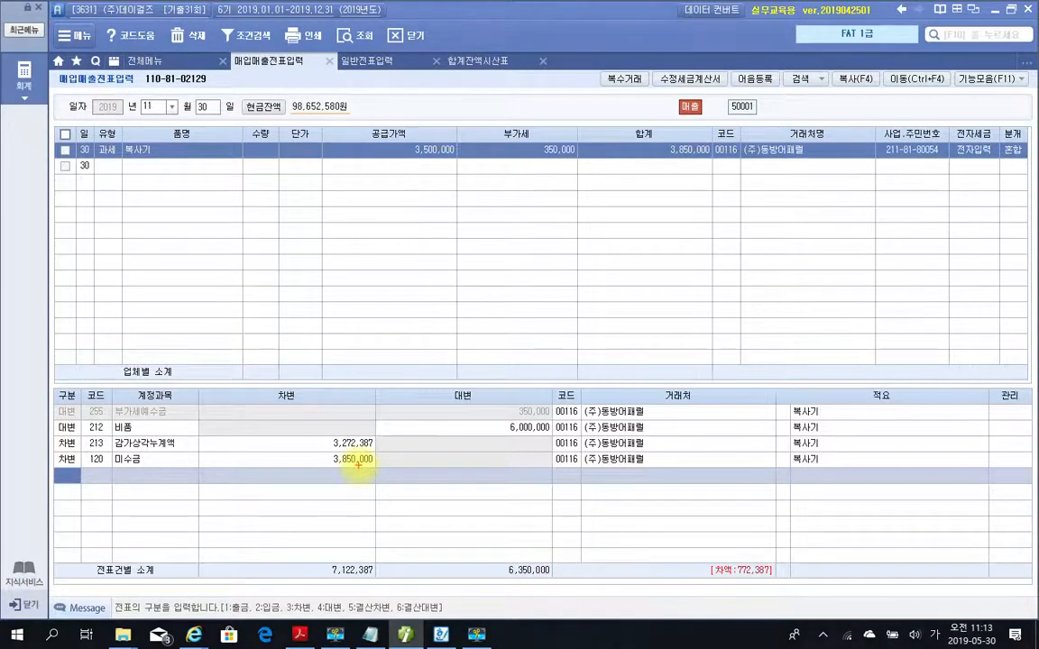
Compare the voucher's debit and credit totals and examine the remaining 차액.
mouse_move(793, 593)
left_mouse_down()
mouse_move(714, 588)
mouse_move(730, 538)
mouse_move(789, 595)
left_mouse_up()
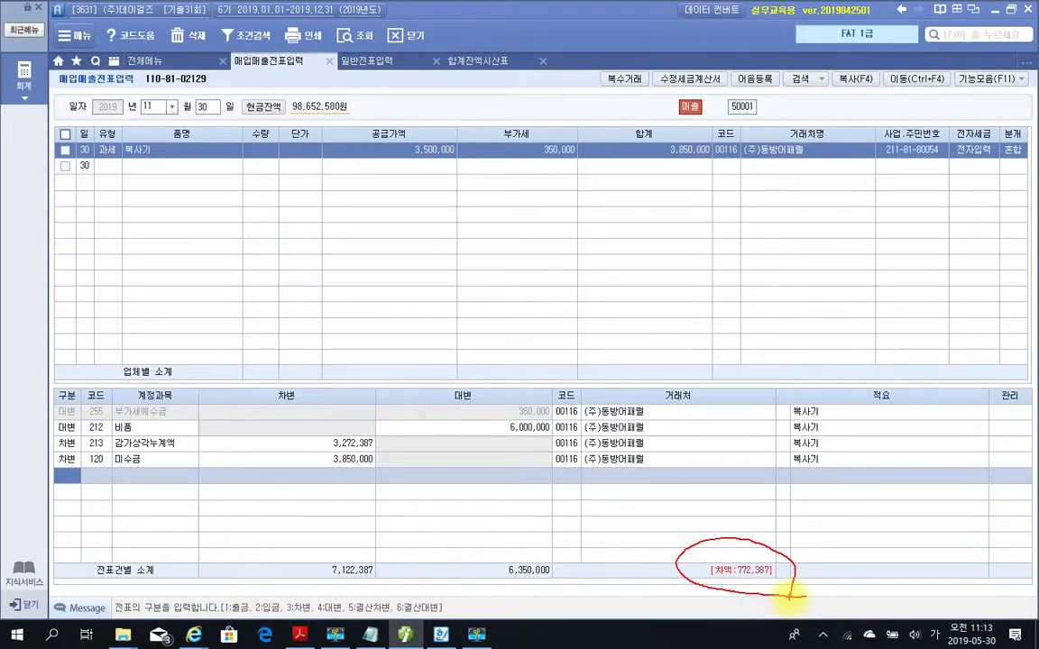
mouse_move(396, 592)
left_mouse_down()
mouse_move(311, 570)
mouse_move(376, 552)
mouse_move(383, 585)
left_mouse_up()
mouse_move(541, 588)
left_mouse_down()
mouse_move(480, 587)
mouse_move(550, 556)
left_mouse_up()
mouse_move(708, 569)
left_mouse_down()
mouse_move(568, 515)
mouse_move(537, 478)
left_mouse_up()
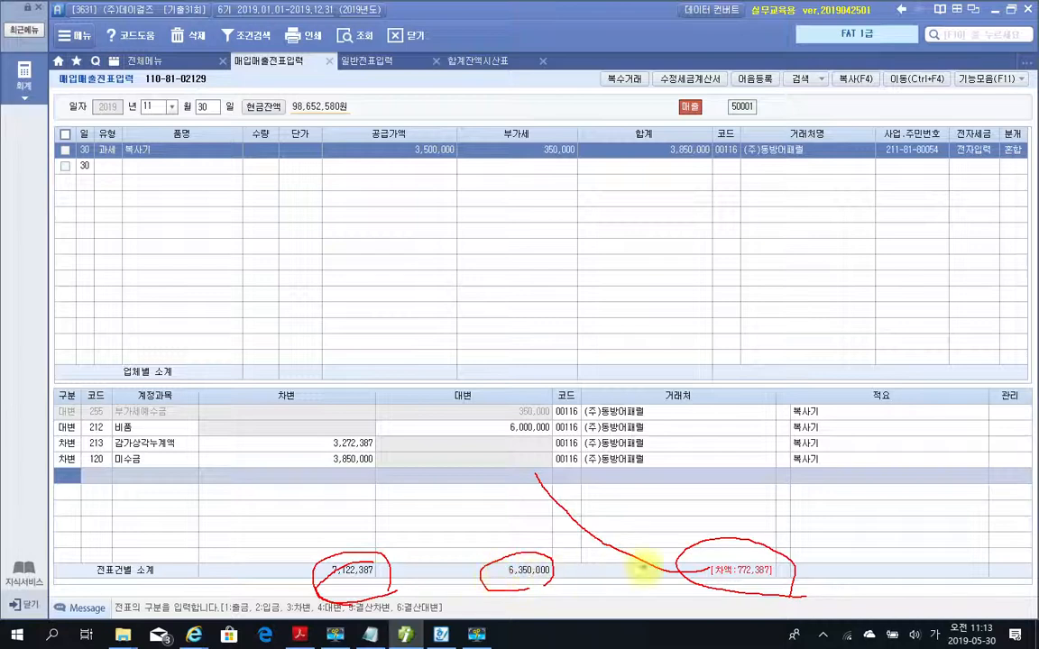
mouse_move(694, 568)
left_mouse_down()
mouse_move(575, 541)
mouse_move(528, 478)
left_mouse_up()
key("Escape")
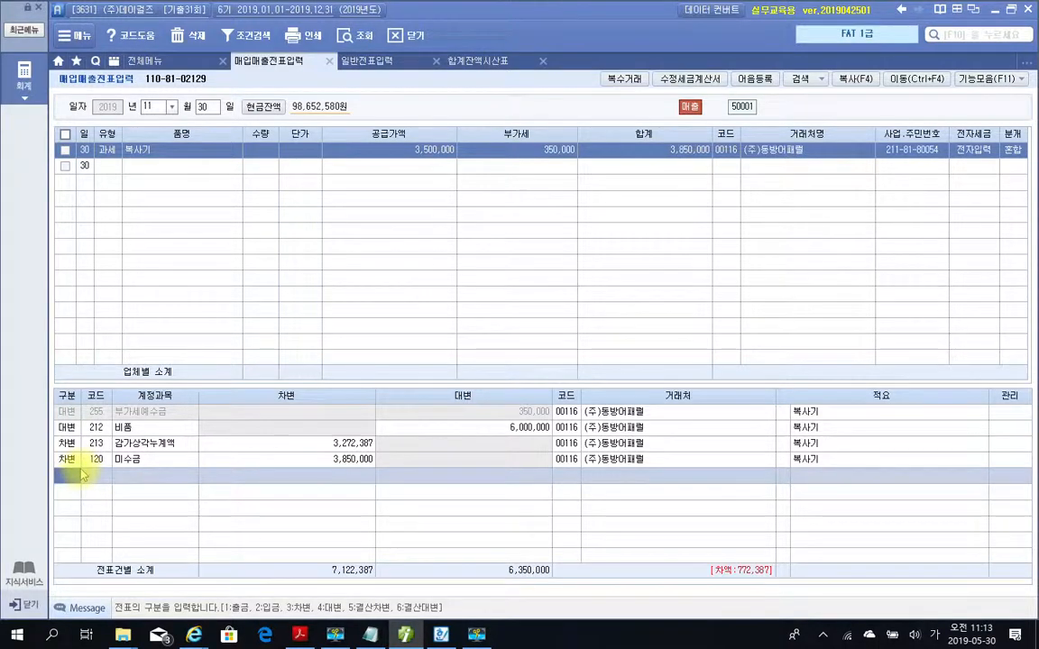
Add a credit line for account 914 유형자산처분이익 by searching 유형, with an amount of 772,387.
type("4")
key("Return")
type("유")
type("혀ㅇ")
key("Return")
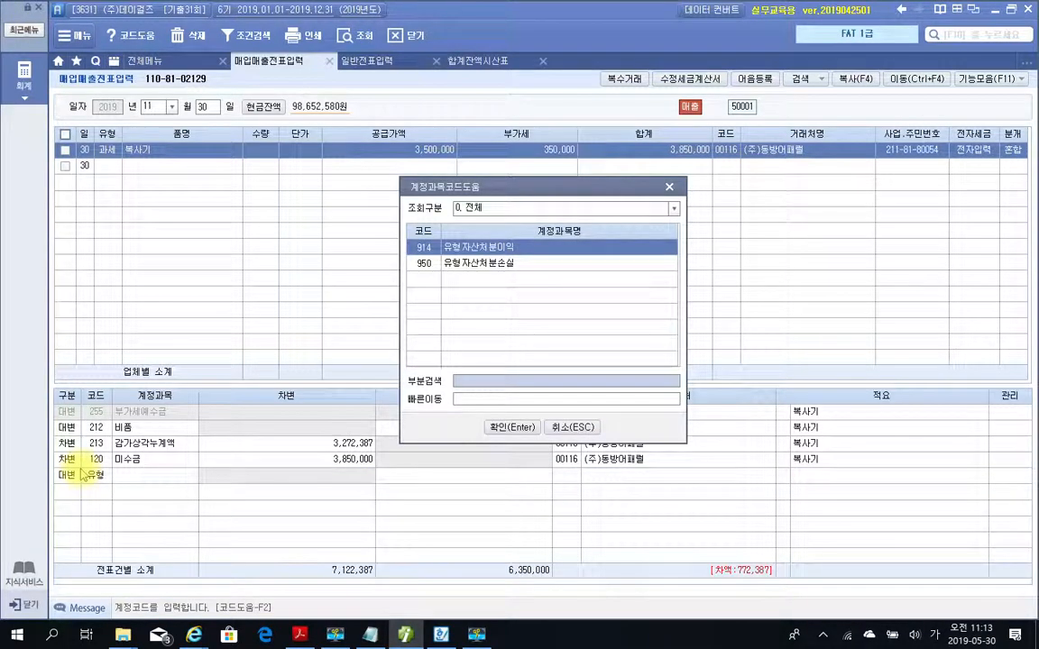
key("Return")
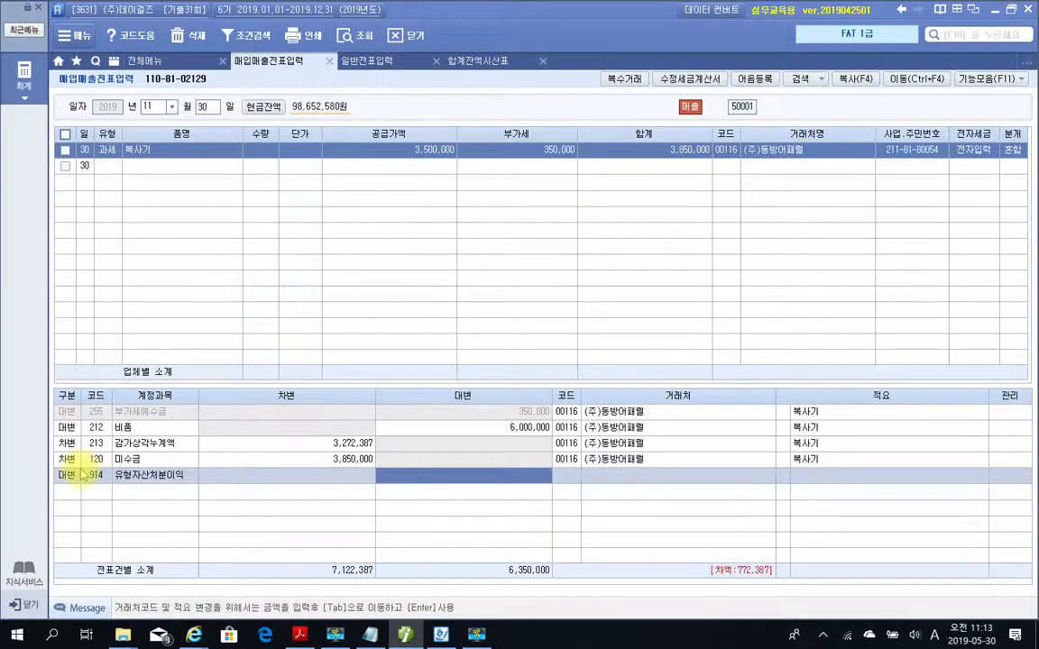
type("772,387")
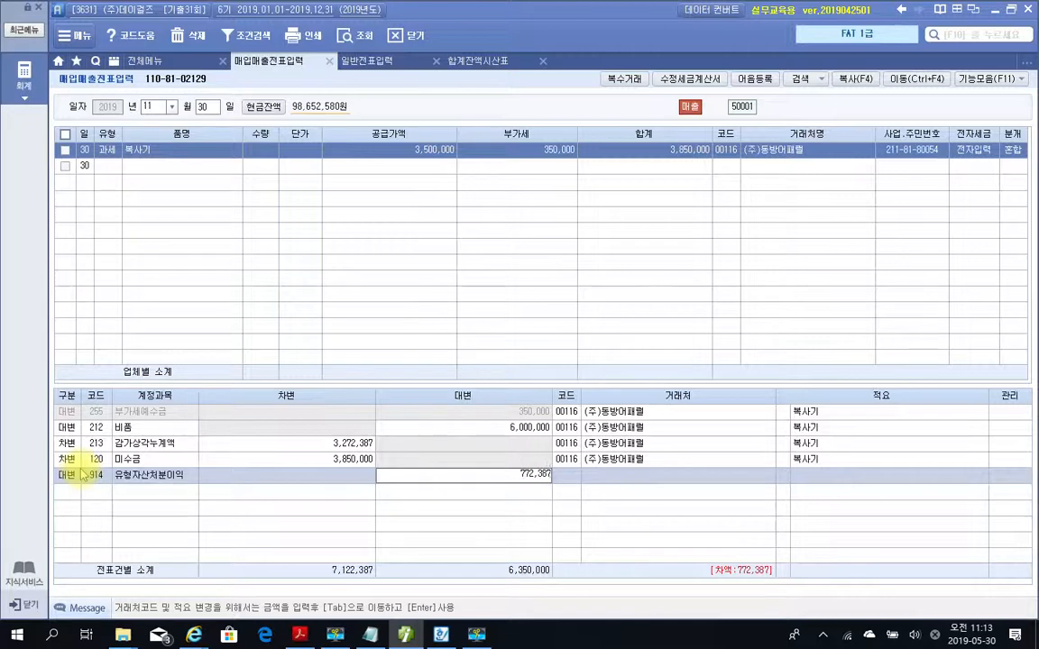
key("Return")
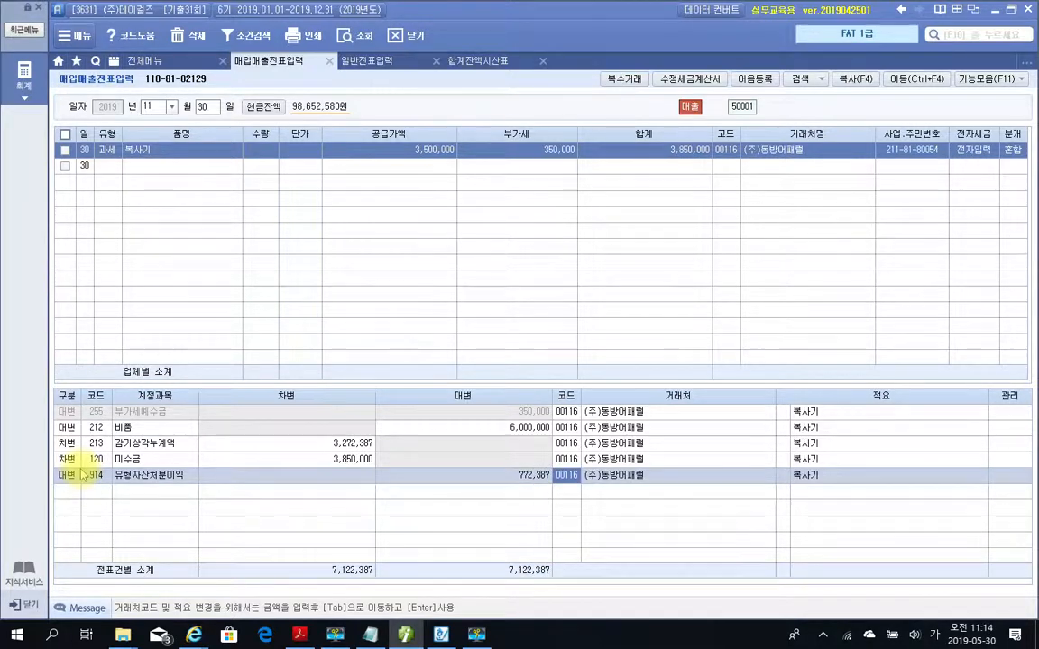
Check that the debit and credit totals balance and review the 거래처 on every journal line.
mouse_move(341, 600)
left_mouse_down()
mouse_move(305, 555)
mouse_move(359, 606)
left_mouse_up()
mouse_move(552, 604)
left_mouse_down()
mouse_move(525, 552)
mouse_move(572, 583)
left_mouse_up()
mouse_move(649, 365)
left_mouse_down()
mouse_move(621, 364)
mouse_move(692, 484)
left_mouse_up()
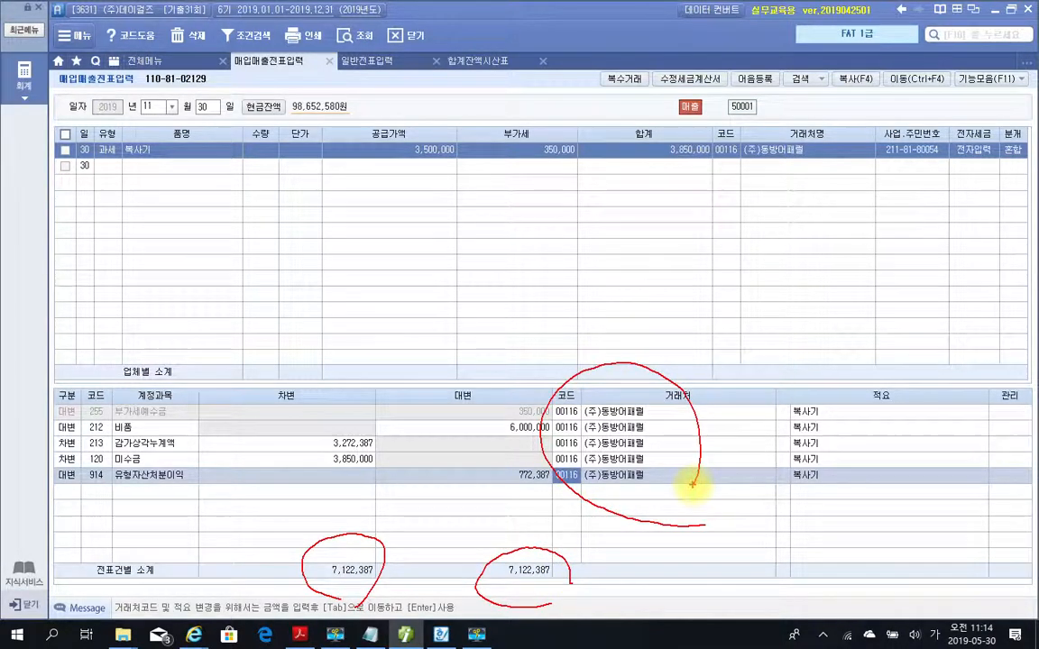
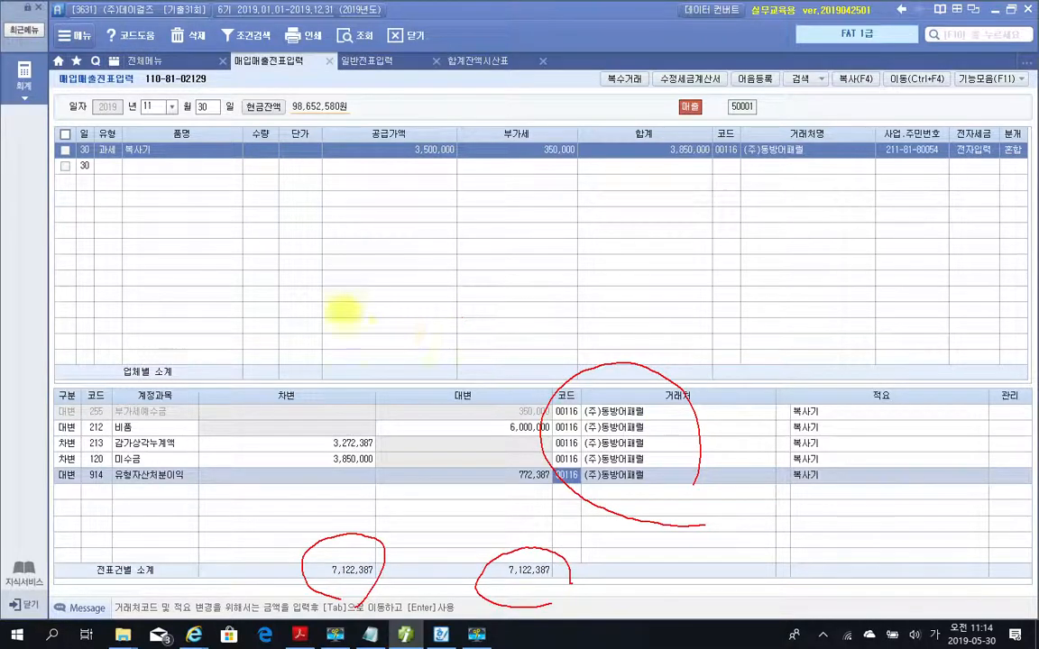
Open 고정자산등록 from 전체메뉴, load the assets of account 212 비품, and select the 복사기 record.
key("Escape")
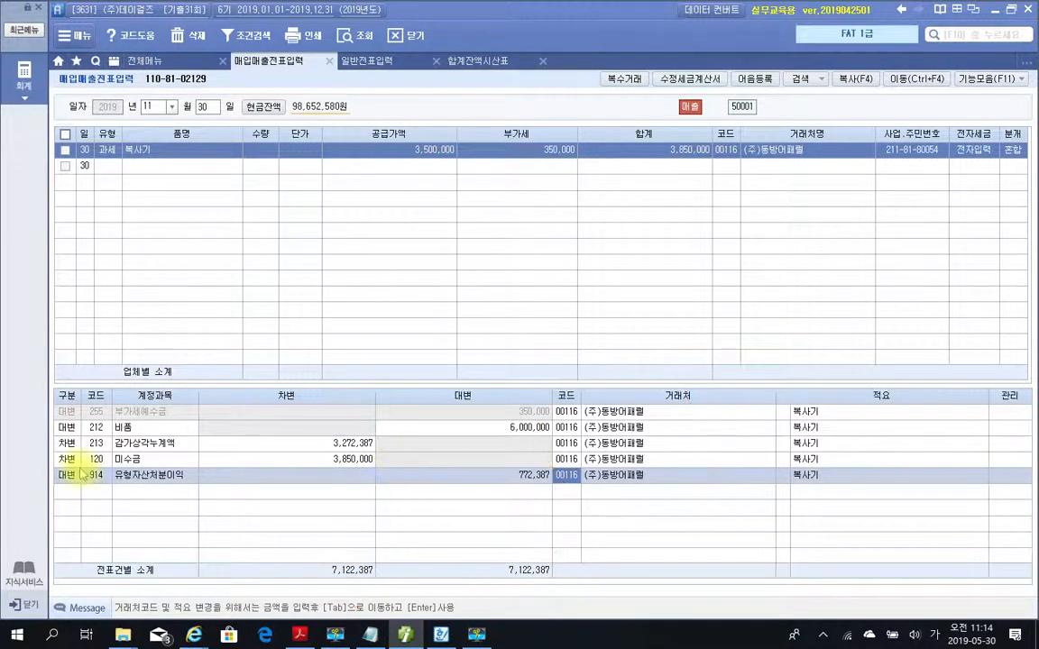
left_click(144, 60)
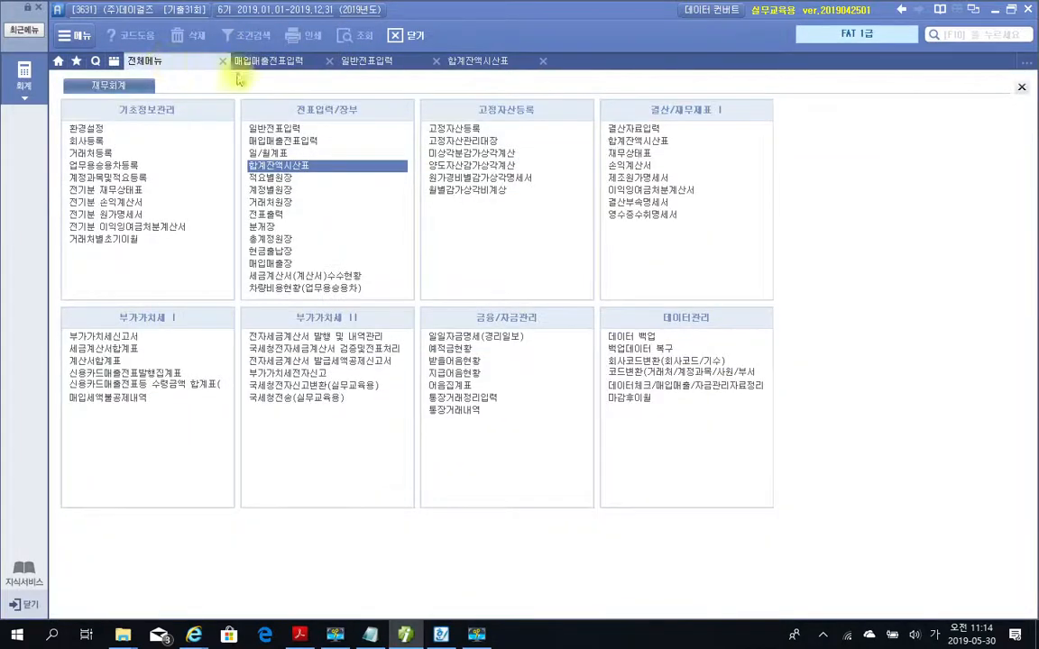
left_click(451, 128)
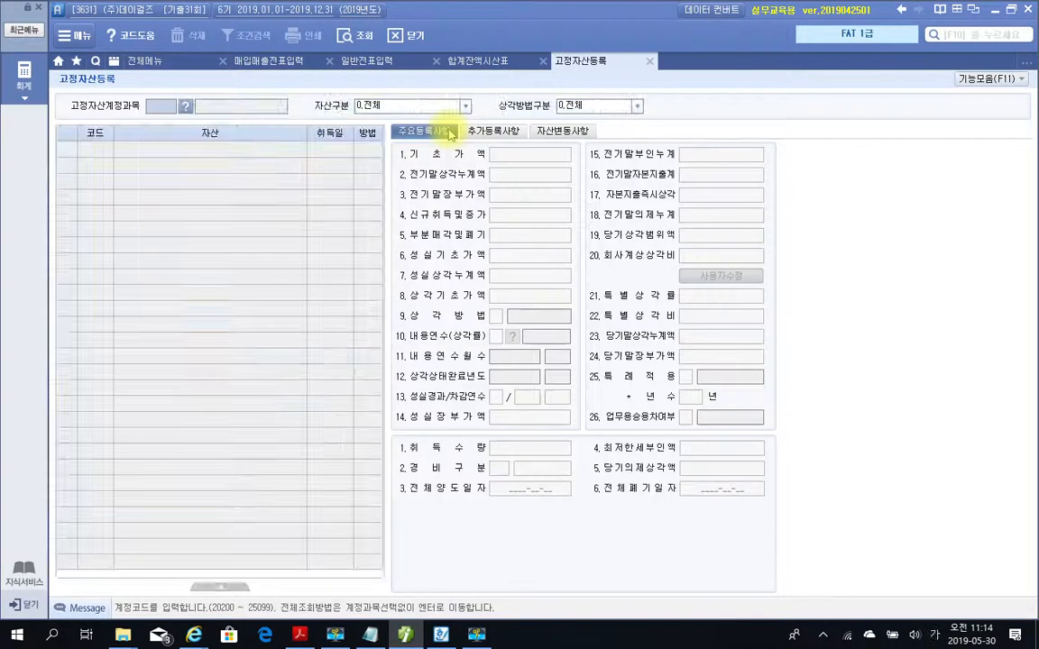
left_click(184, 106)
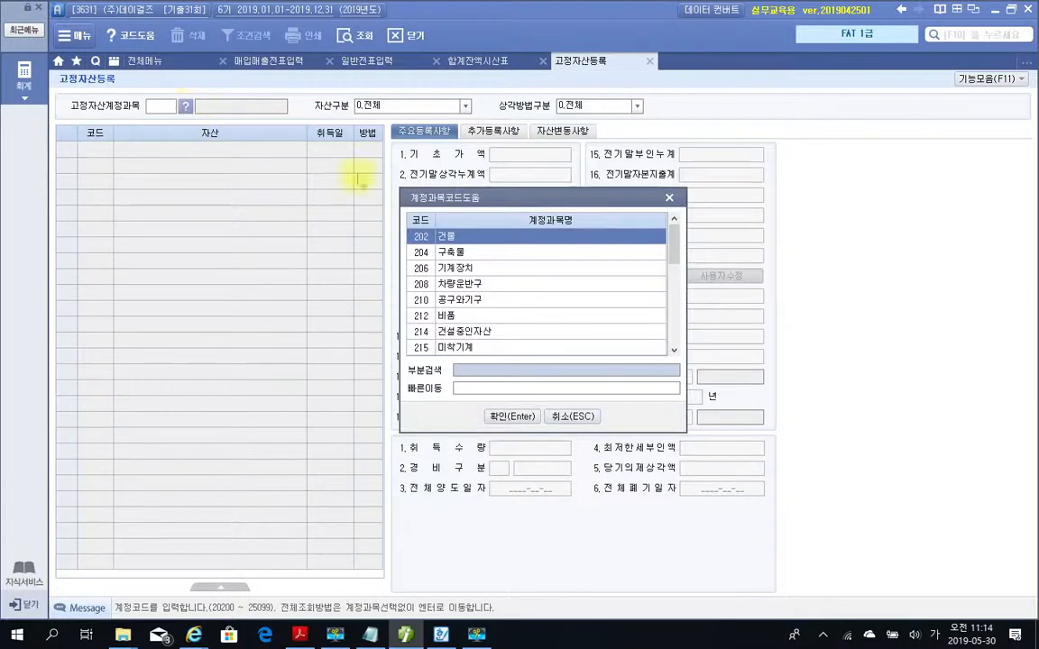
left_click(462, 316)
left_click(494, 417)
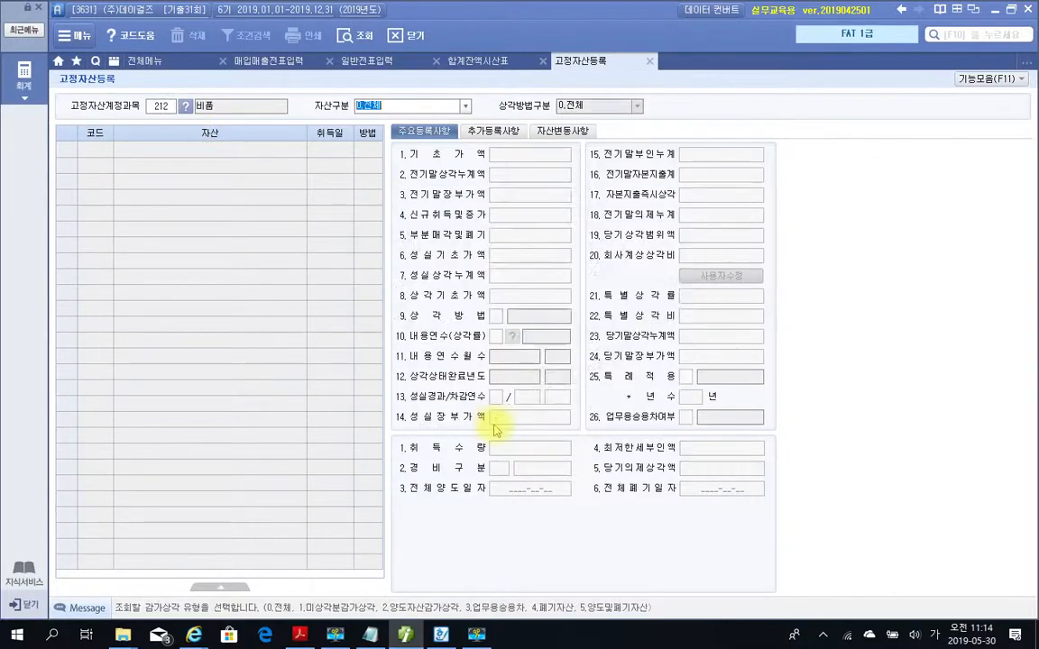
key("Return")
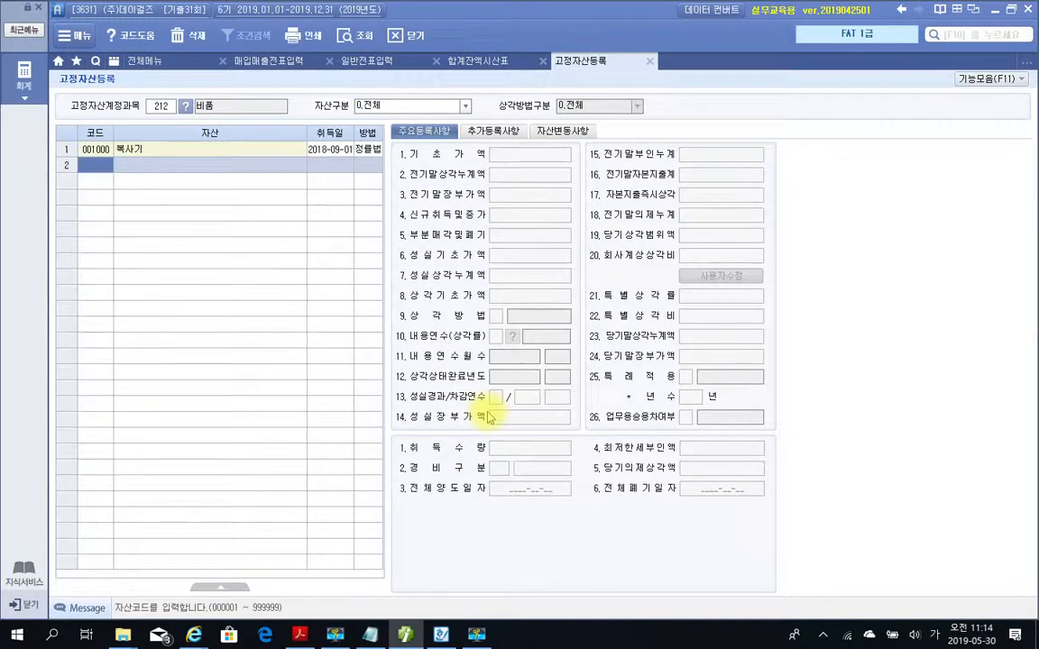
left_click(165, 151)
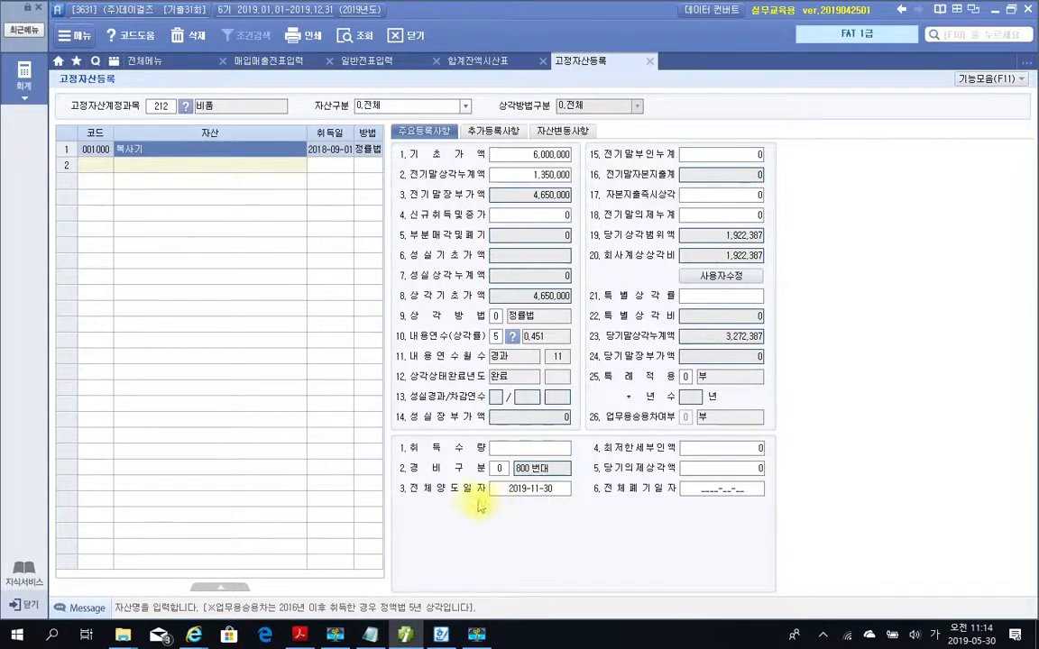
Examine the 복사기's 전체양도일자 together with its 당기상각범위액 and 회사계상상각비.
left_click_drag(377, 476, 618, 511)
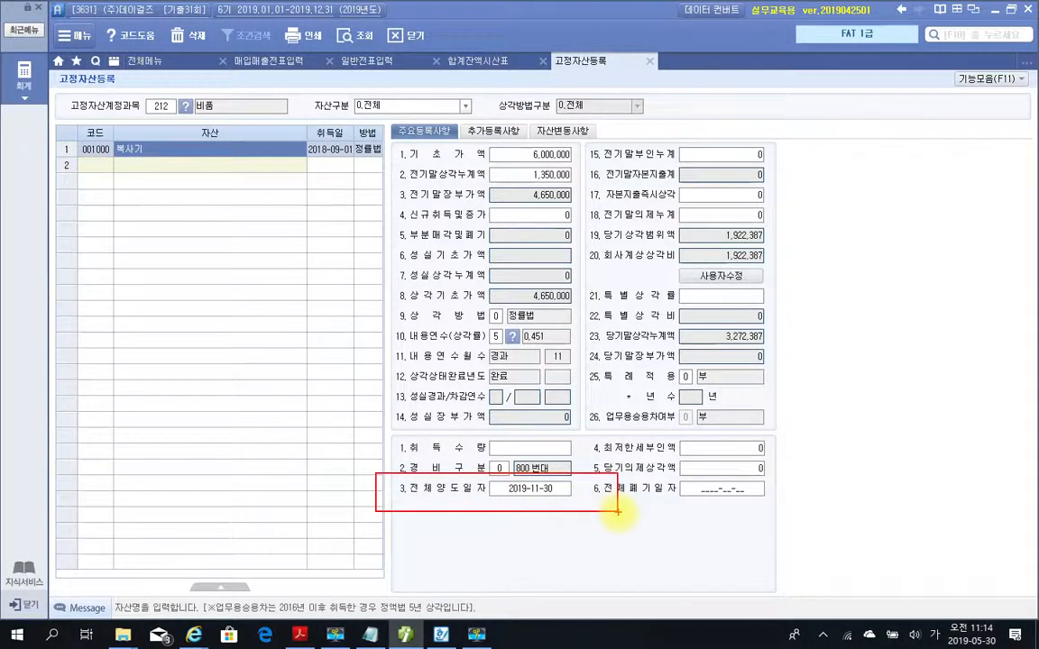
left_click_drag(494, 497, 575, 502)
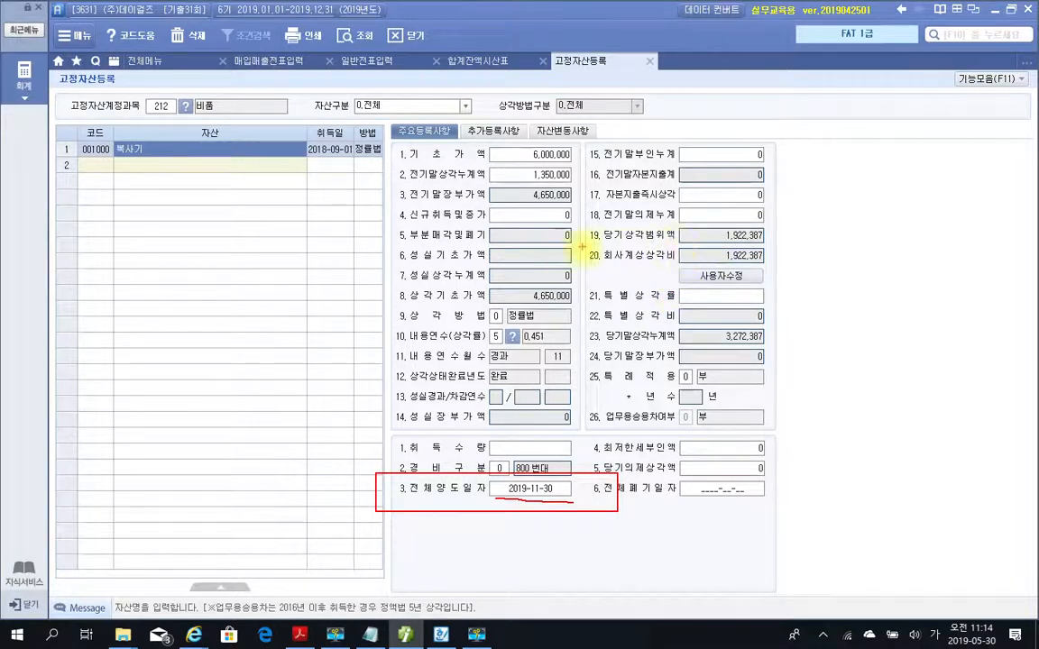
mouse_move(577, 242)
left_mouse_down()
mouse_move(696, 260)
mouse_move(819, 243)
left_mouse_up()
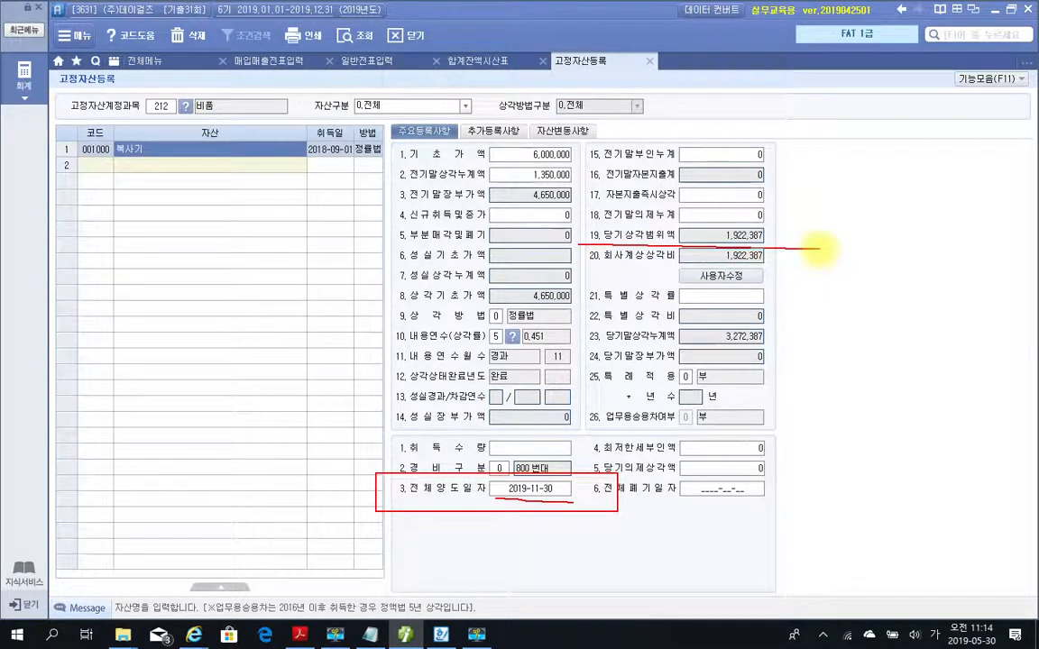
left_click_drag(679, 262, 790, 261)
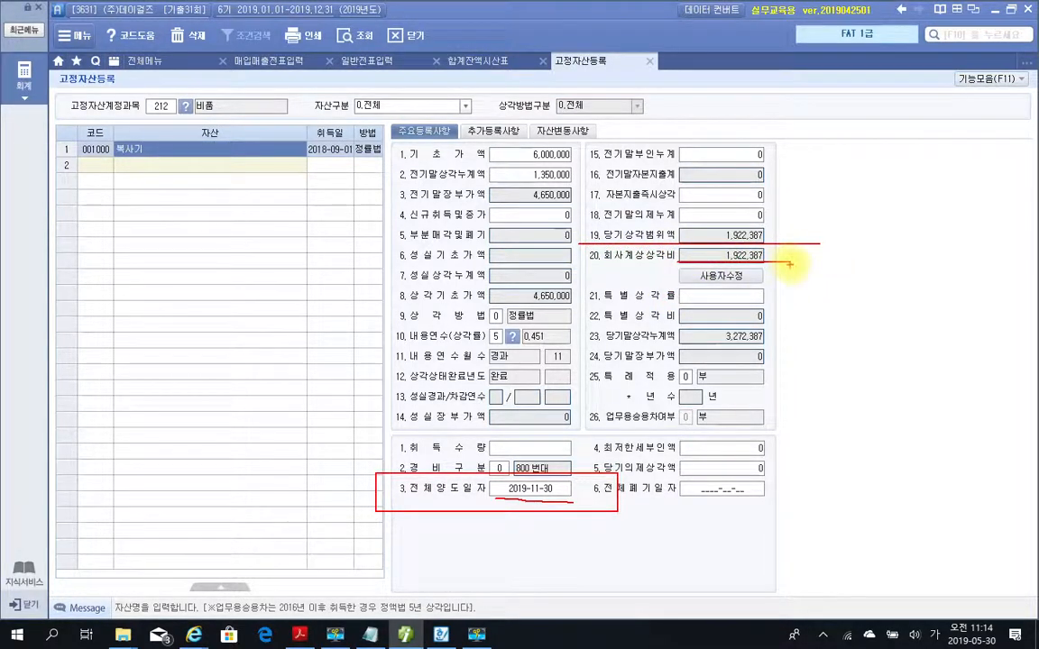
left_click_drag(789, 265, 794, 244)
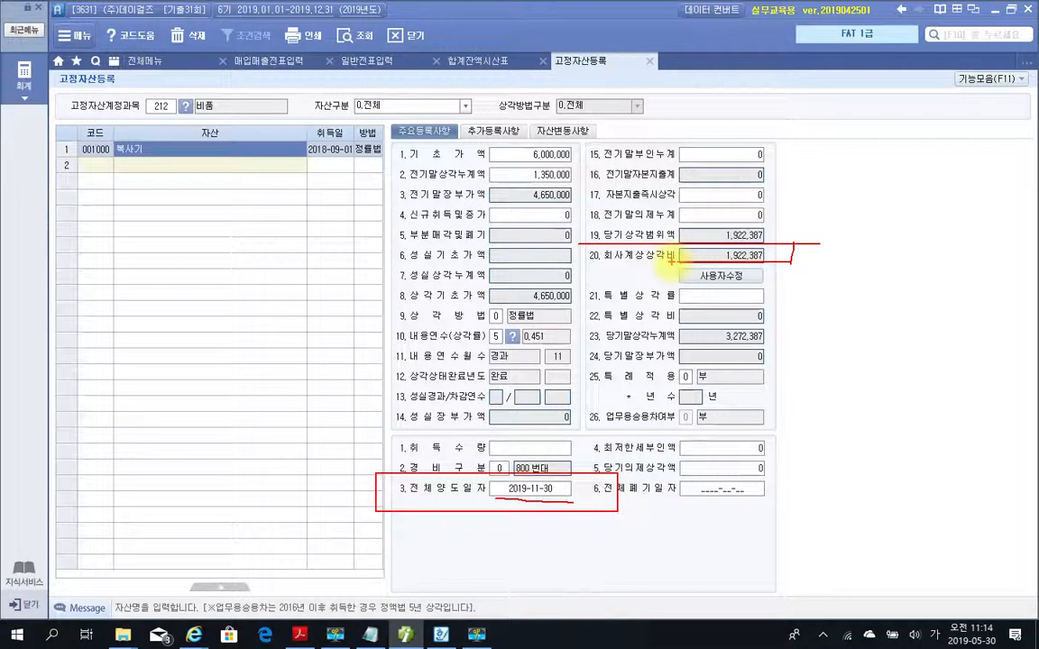
key("Escape")
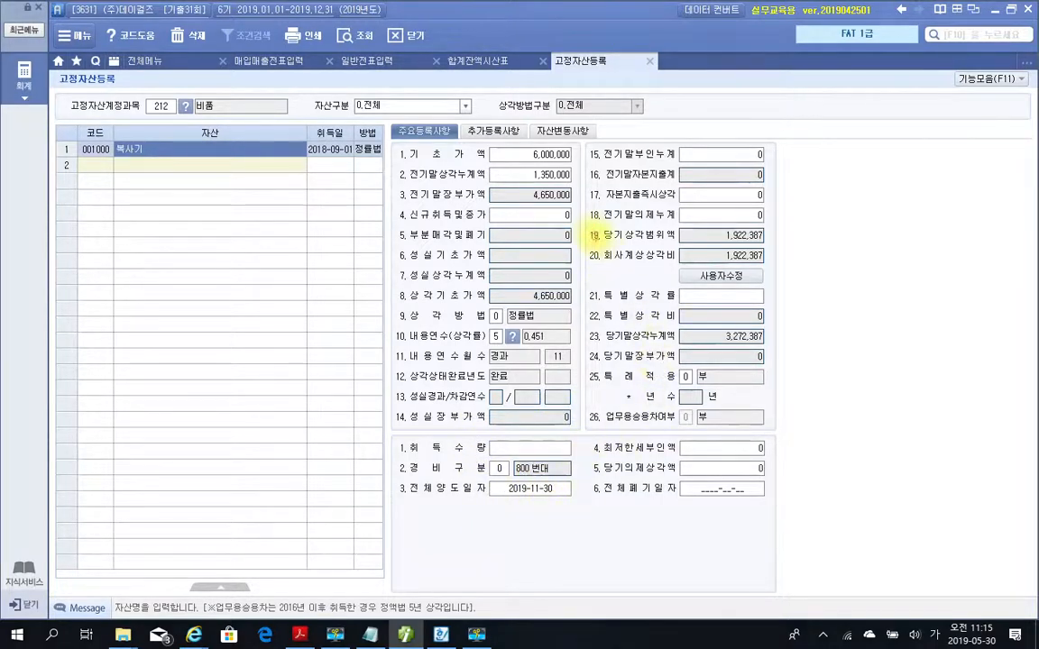
mouse_move(584, 224)
left_mouse_down()
mouse_move(811, 253)
mouse_move(815, 244)
mouse_move(714, 270)
mouse_move(559, 275)
mouse_move(555, 241)
mouse_move(812, 249)
left_mouse_up()
left_click_drag(503, 511, 566, 494)
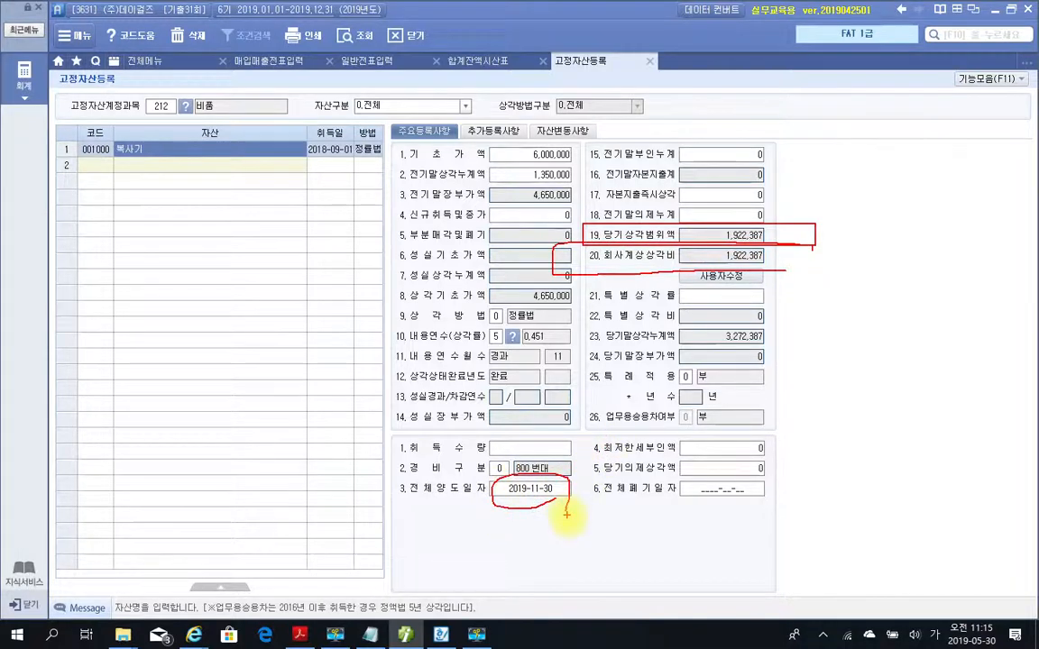
key("Escape")
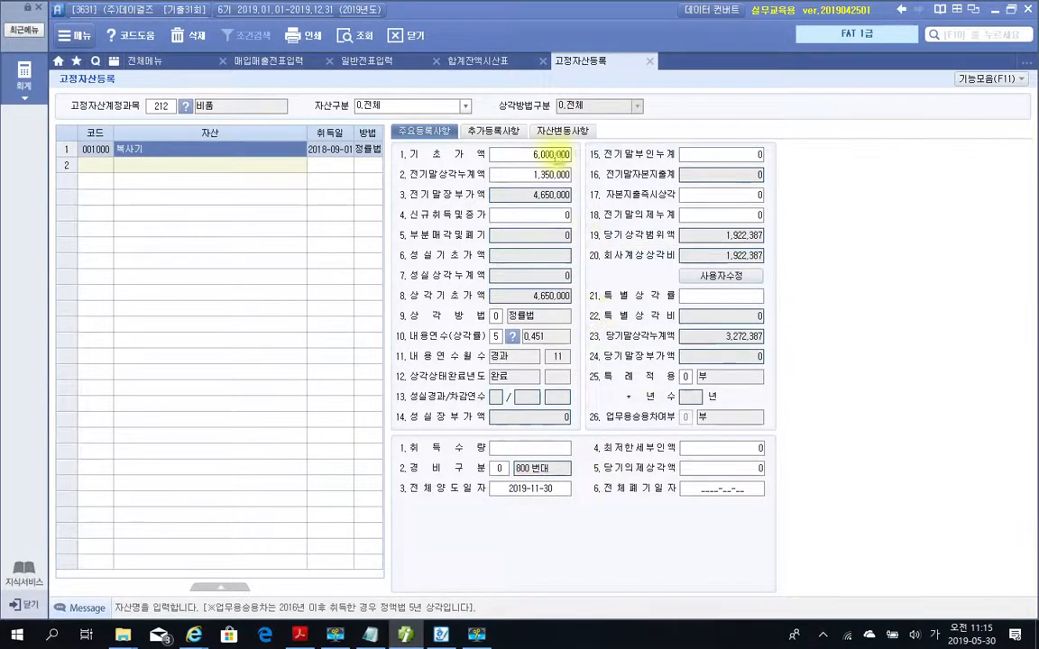
Return to 매입매출전표입력, switch to the problem PDF, and review the 복사기's disposal date, 매각직전 감가상각누계액, and the 감가상각비 note in 평가문제.
left_click(271, 60)
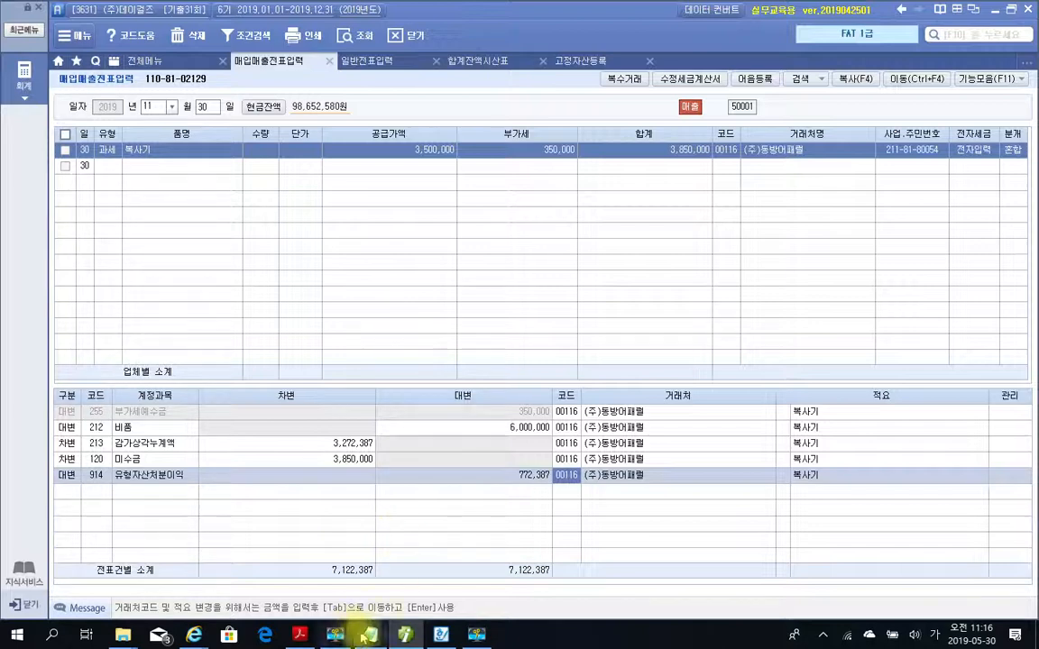
mouse_move(302, 640)
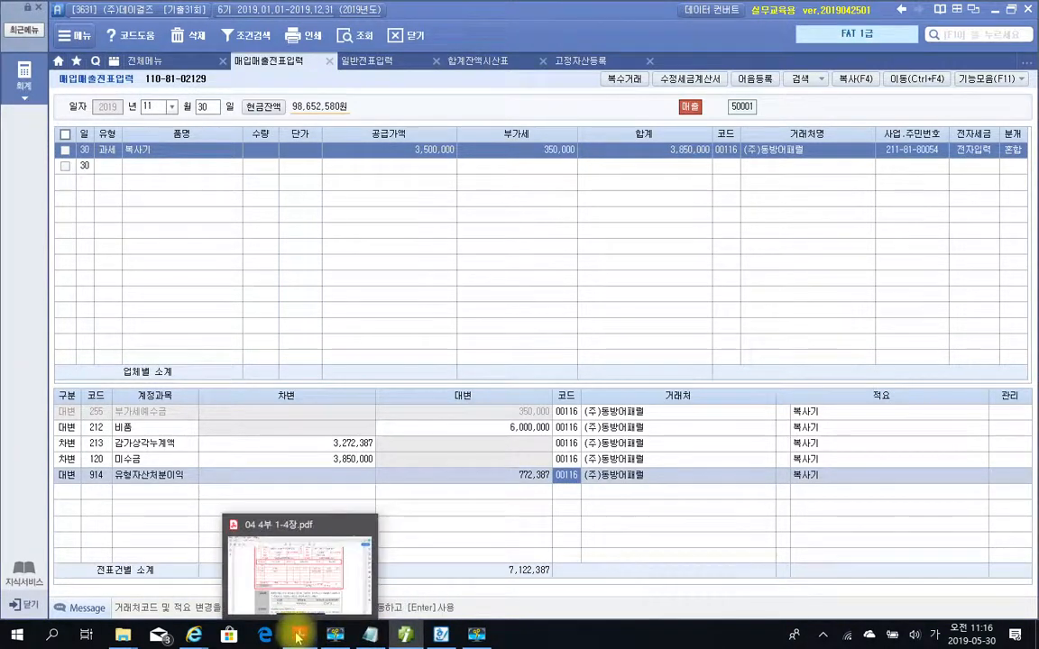
left_click(300, 636)
scroll(368, 531, "down", 3)
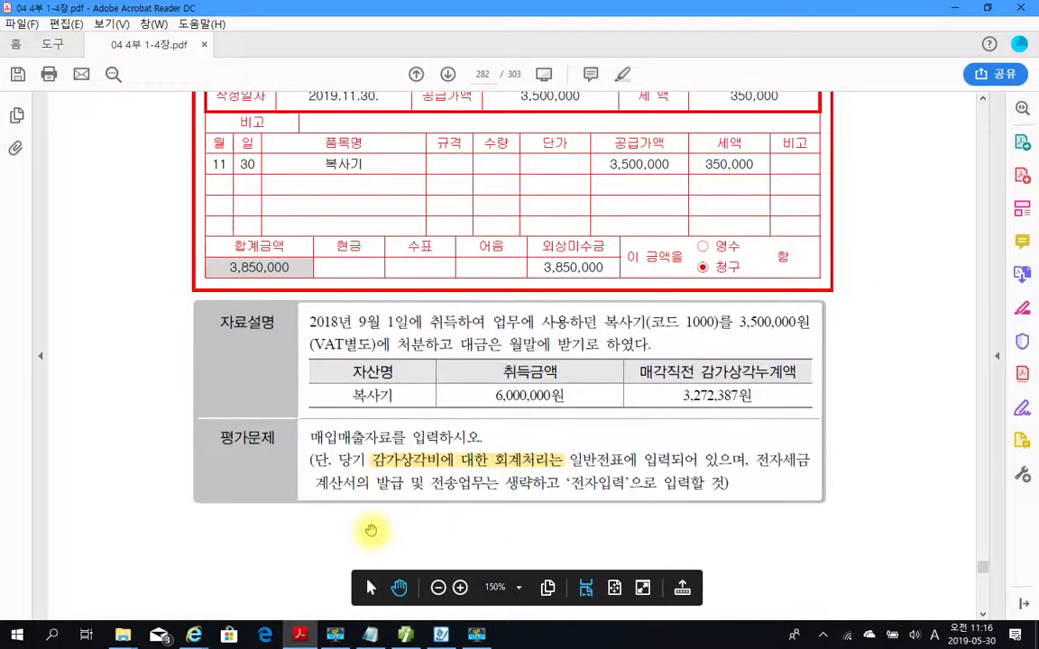
mouse_move(337, 449)
left_mouse_down()
mouse_move(402, 468)
mouse_move(744, 469)
left_mouse_up()
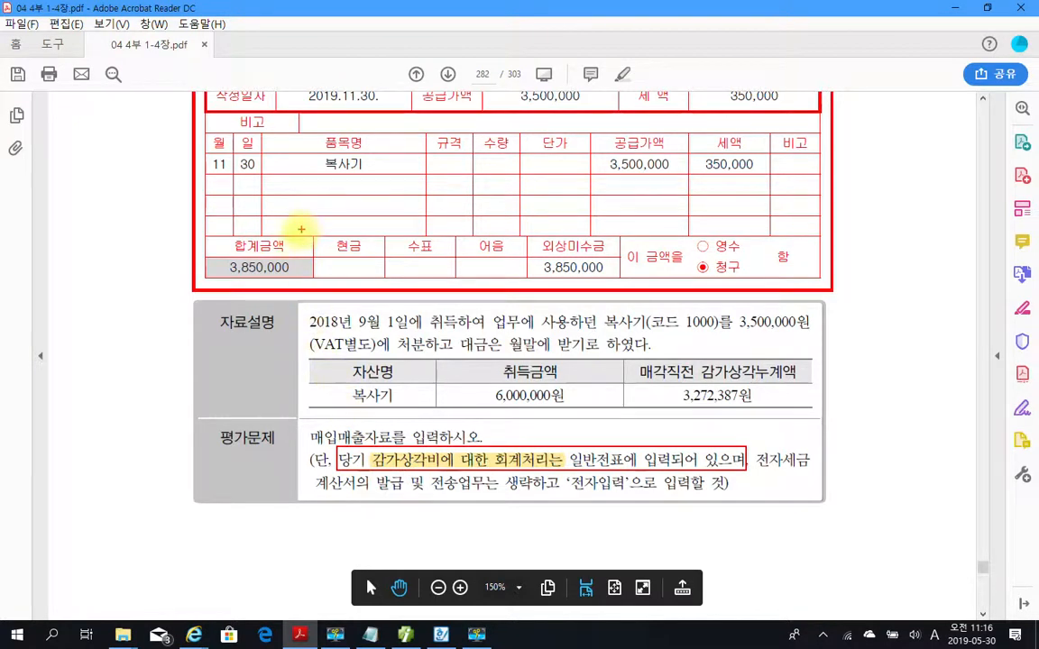
mouse_move(270, 189)
left_mouse_down()
mouse_move(163, 187)
mouse_move(261, 131)
mouse_move(304, 173)
left_mouse_up()
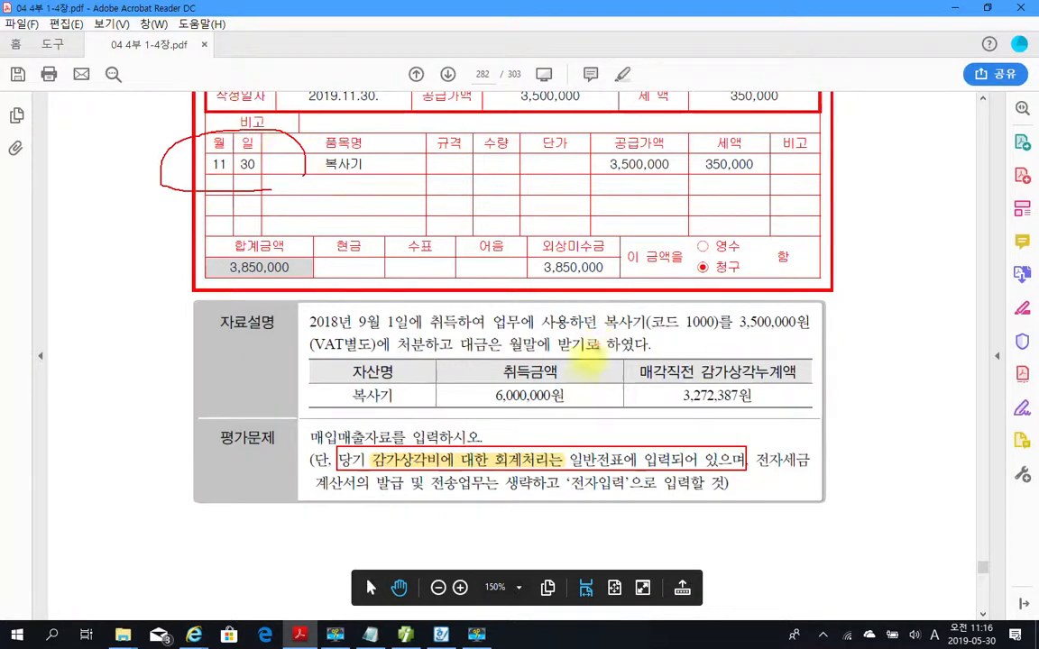
left_click_drag(388, 409, 397, 365)
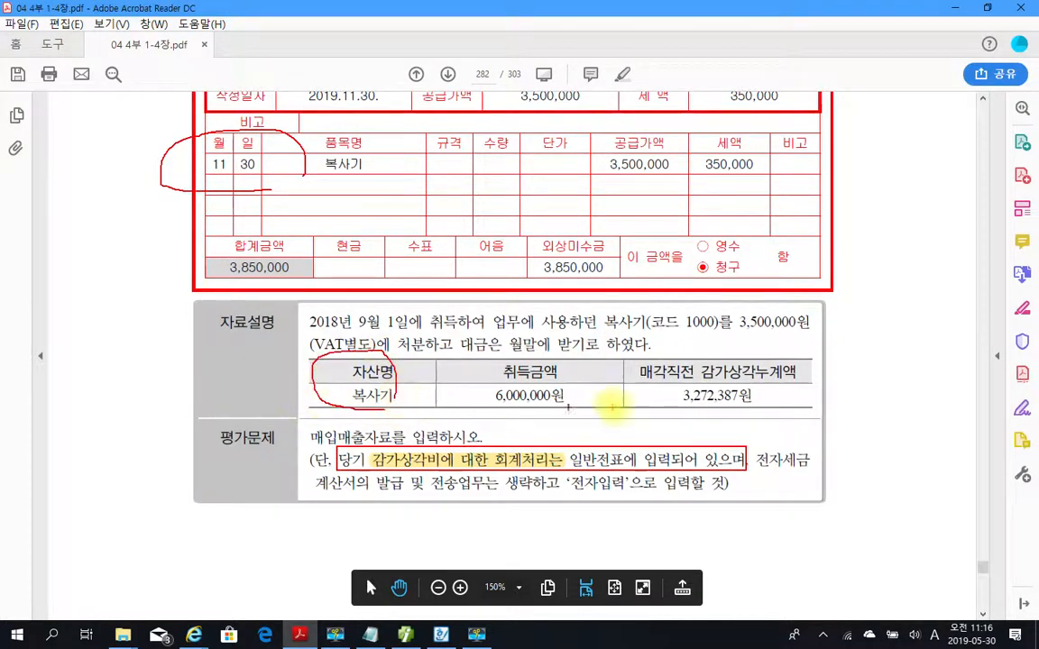
mouse_move(662, 359)
left_mouse_down()
mouse_move(814, 427)
mouse_move(748, 348)
mouse_move(636, 351)
left_mouse_up()
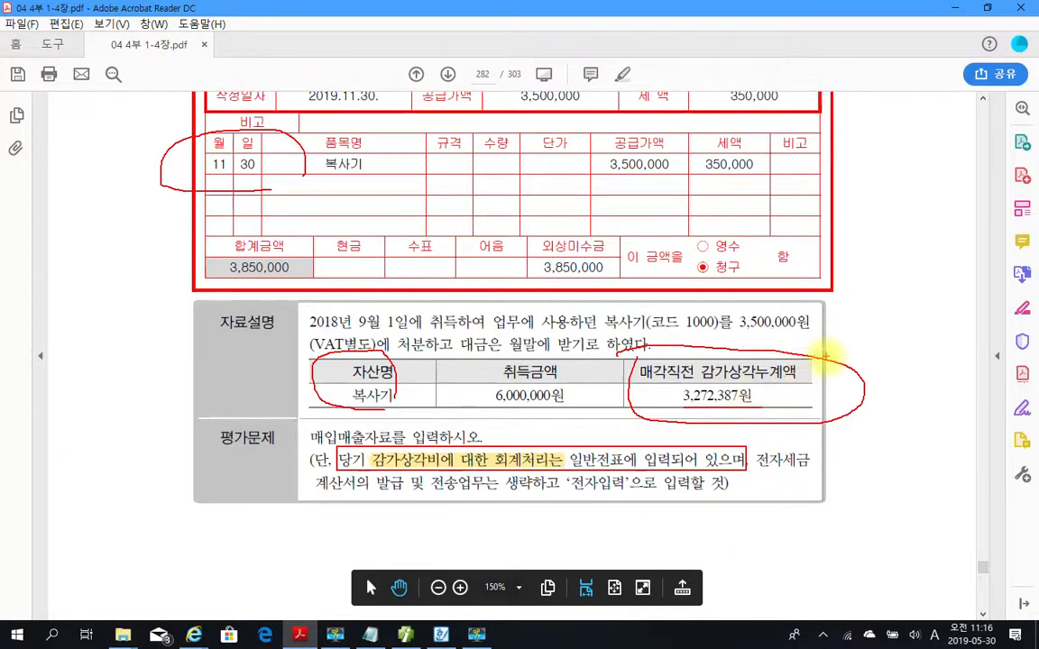
left_click_drag(827, 385, 872, 363)
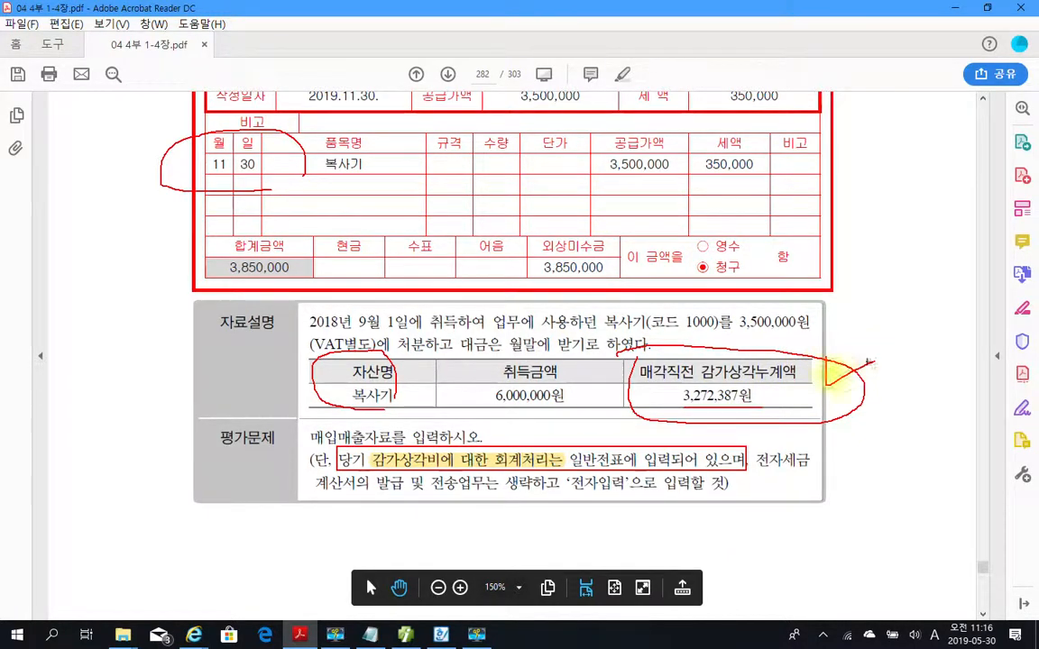
key("Escape")
Switch back to the accounting program's 고정자산등록 and check how 전기말상각누계액 and 회사계상상각비 add up to the 복사기's 당기말상각누계액.
left_click(405, 634)
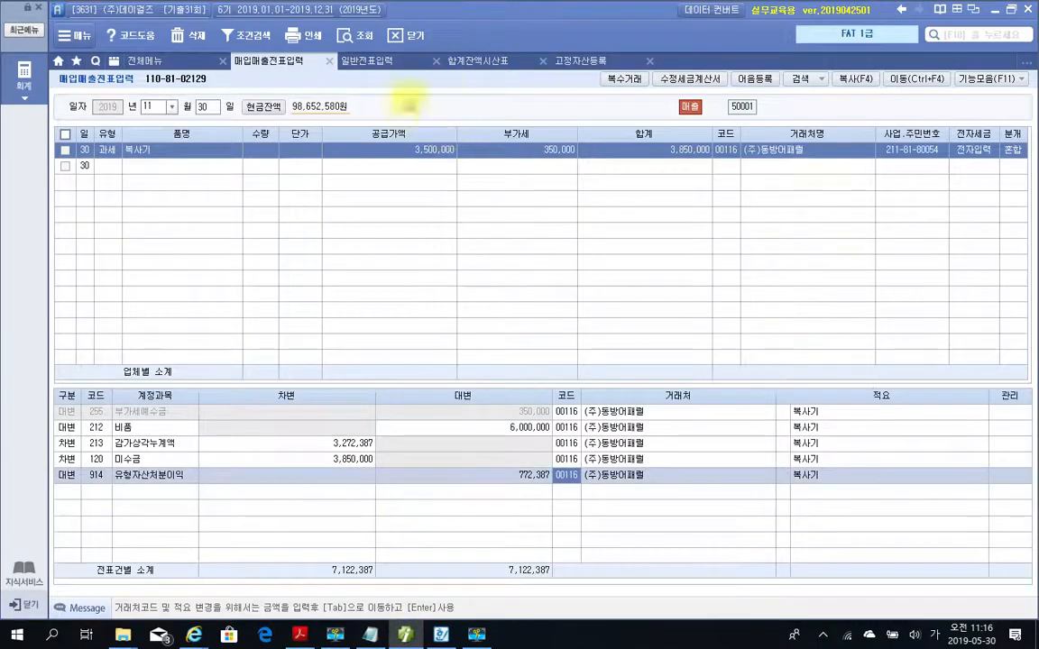
left_click(557, 59)
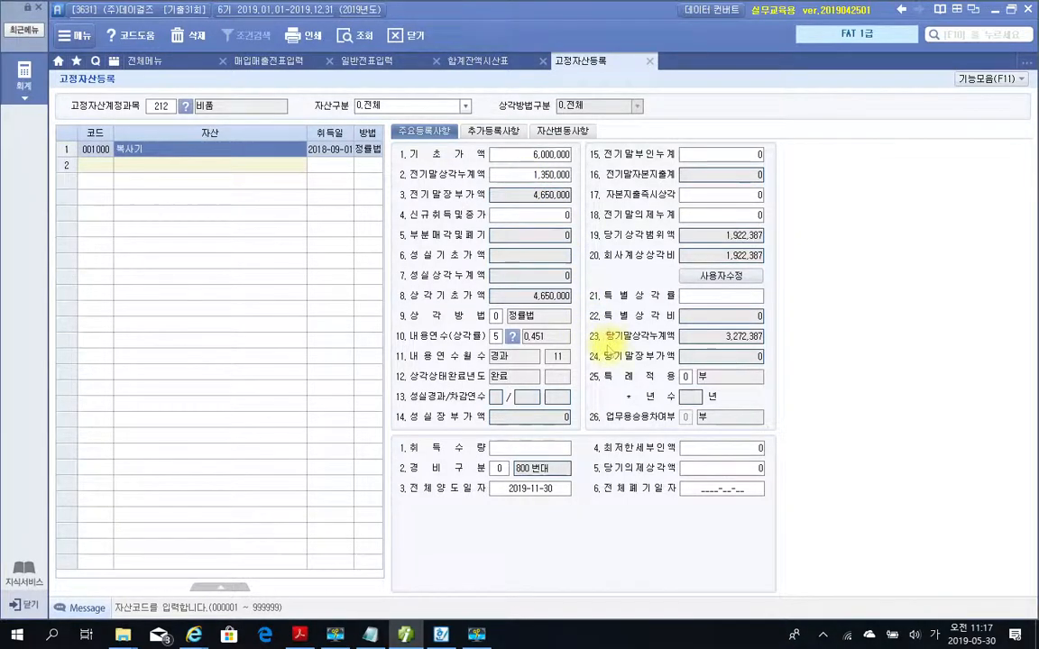
left_click_drag(582, 326, 841, 353)
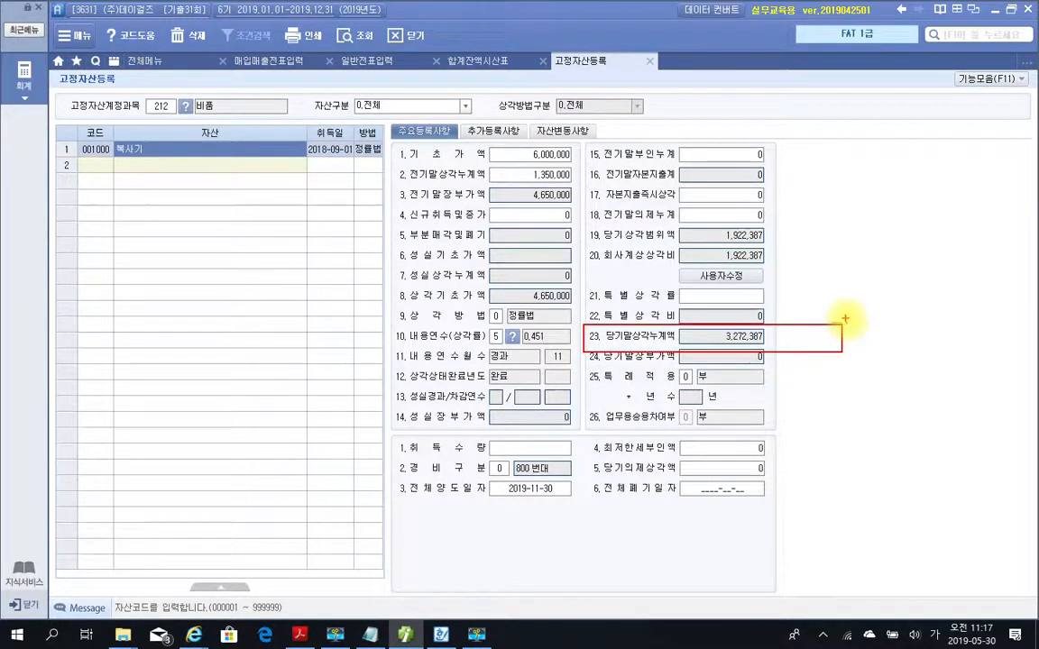
left_click_drag(815, 333, 812, 333)
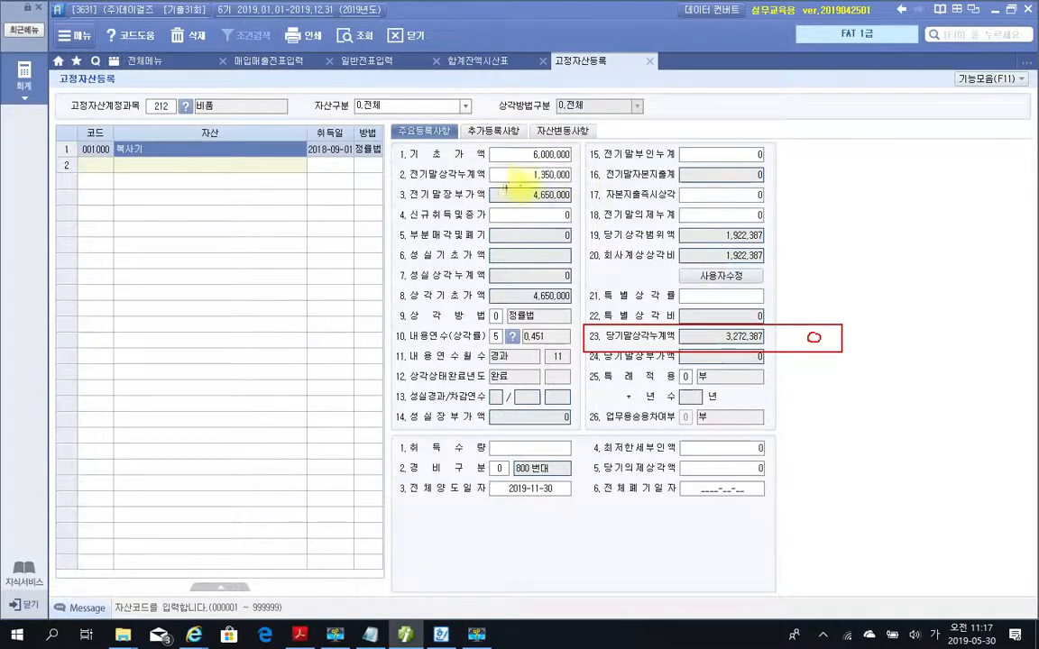
left_click_drag(584, 170, 583, 172)
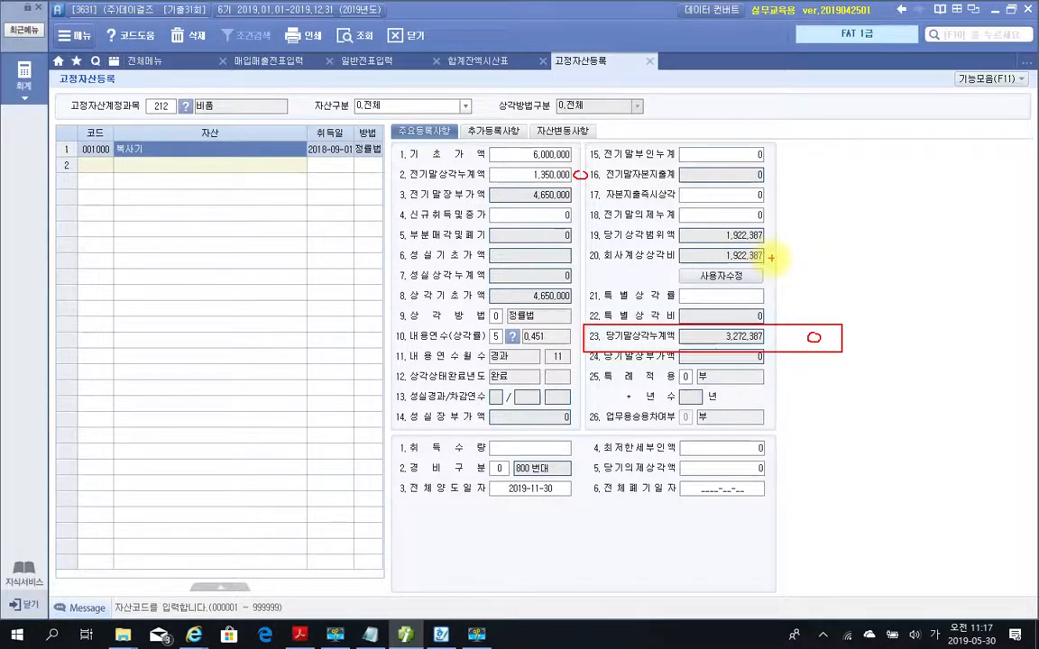
mouse_move(771, 257)
left_mouse_down()
mouse_move(781, 249)
mouse_move(777, 259)
left_mouse_up()
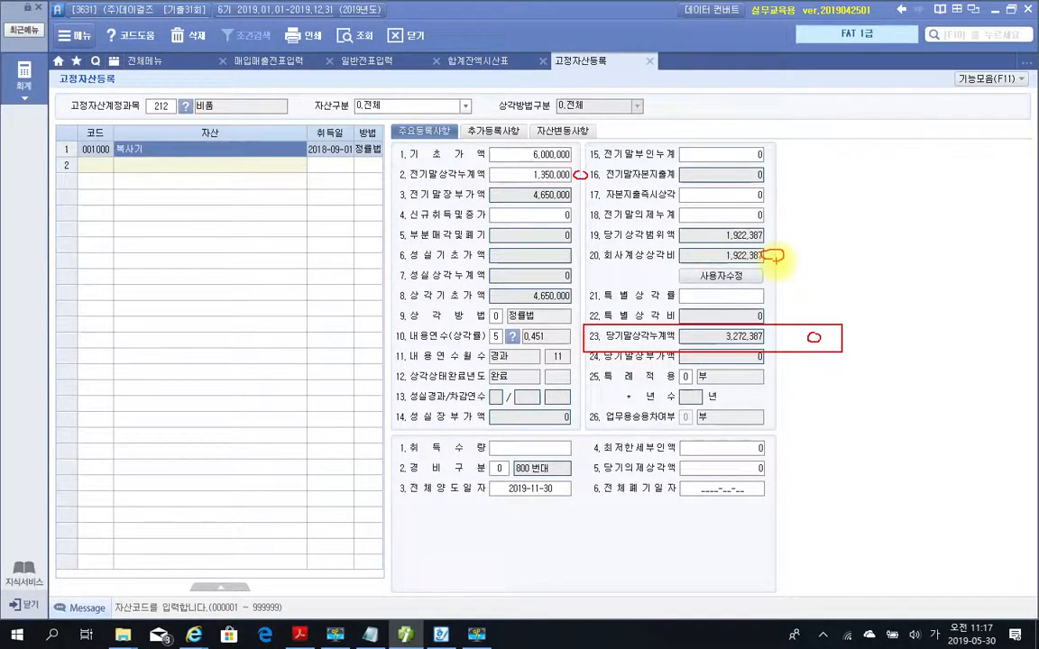
mouse_move(591, 172)
left_mouse_down()
mouse_move(685, 162)
mouse_move(772, 236)
mouse_move(834, 270)
mouse_move(777, 335)
mouse_move(799, 323)
mouse_move(777, 335)
mouse_move(780, 321)
left_mouse_up()
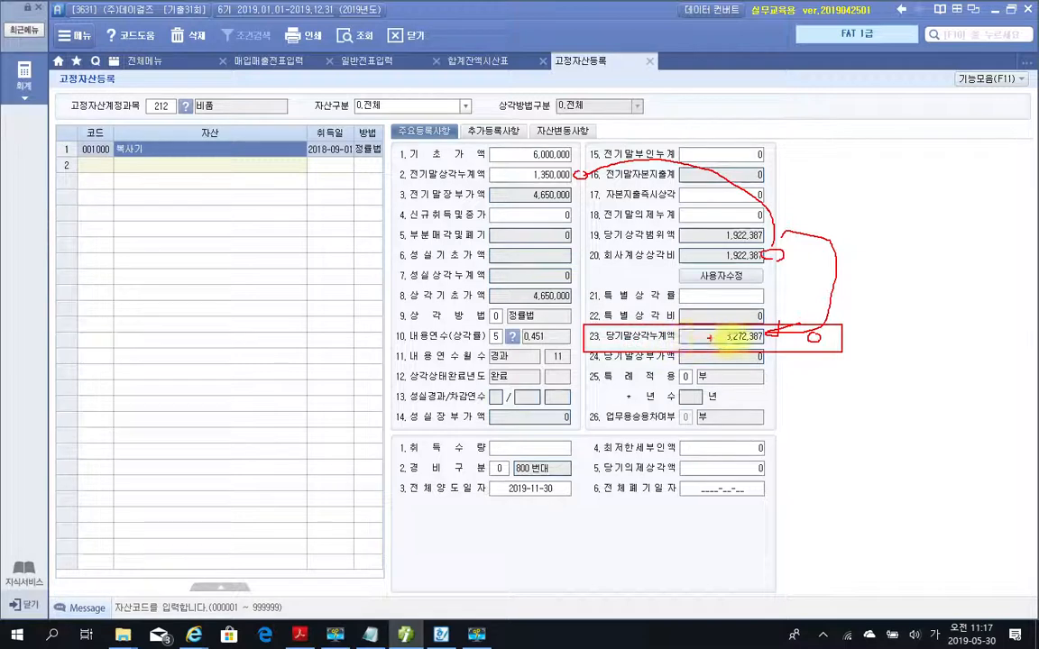
key("Escape")
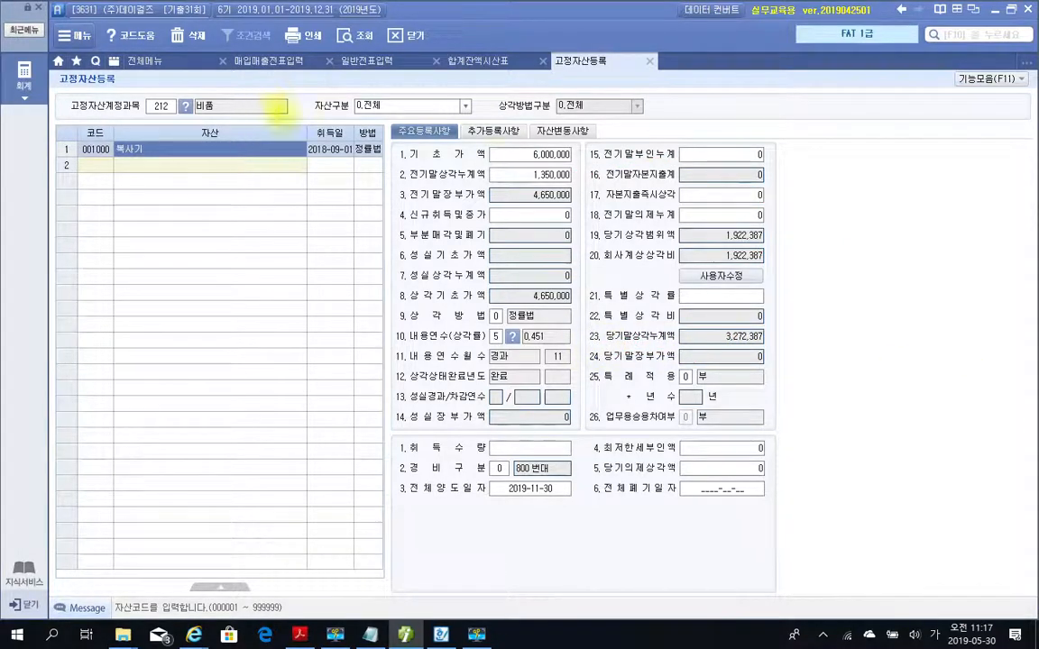
Close 고정자산등록, 합계잔액시산표 and 일반전표입력, leaving 매입매출전표입력 open.
left_click(651, 62)
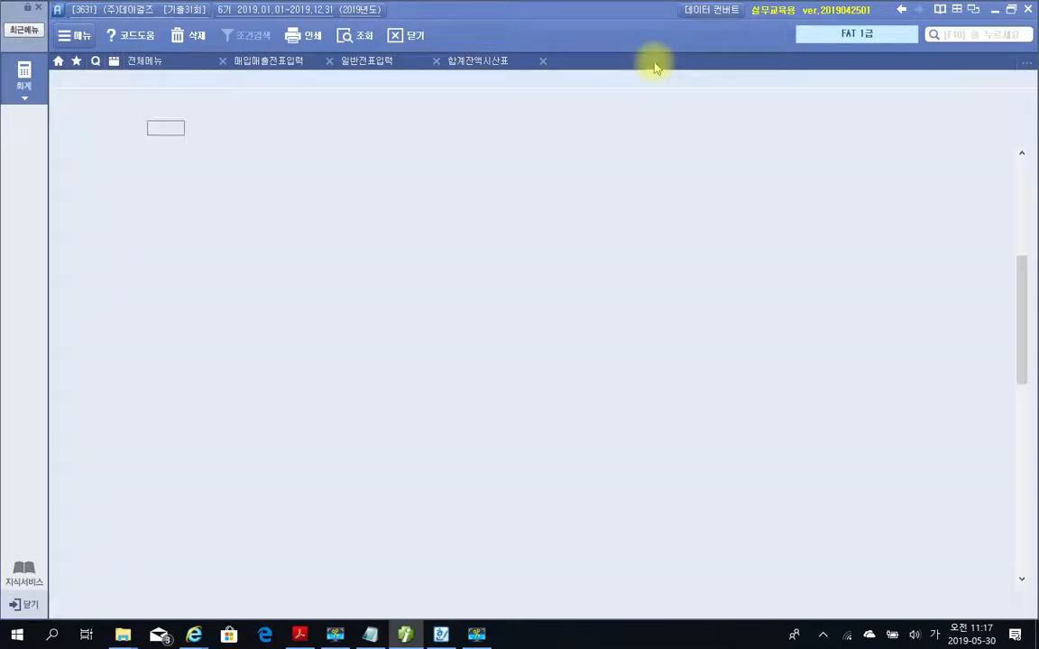
left_click(544, 61)
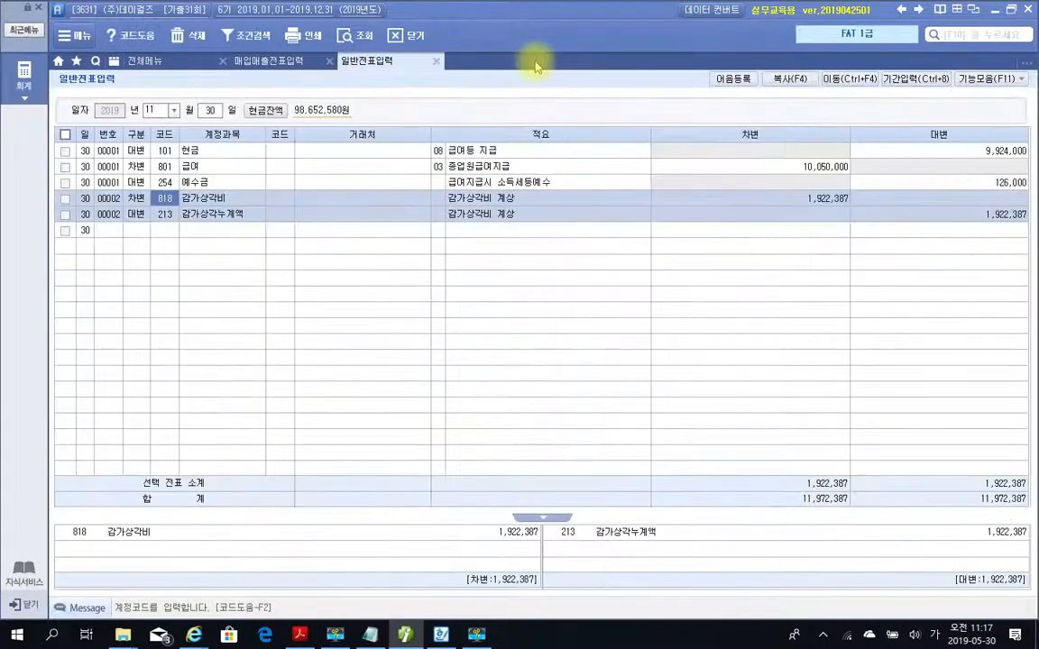
left_click(434, 63)
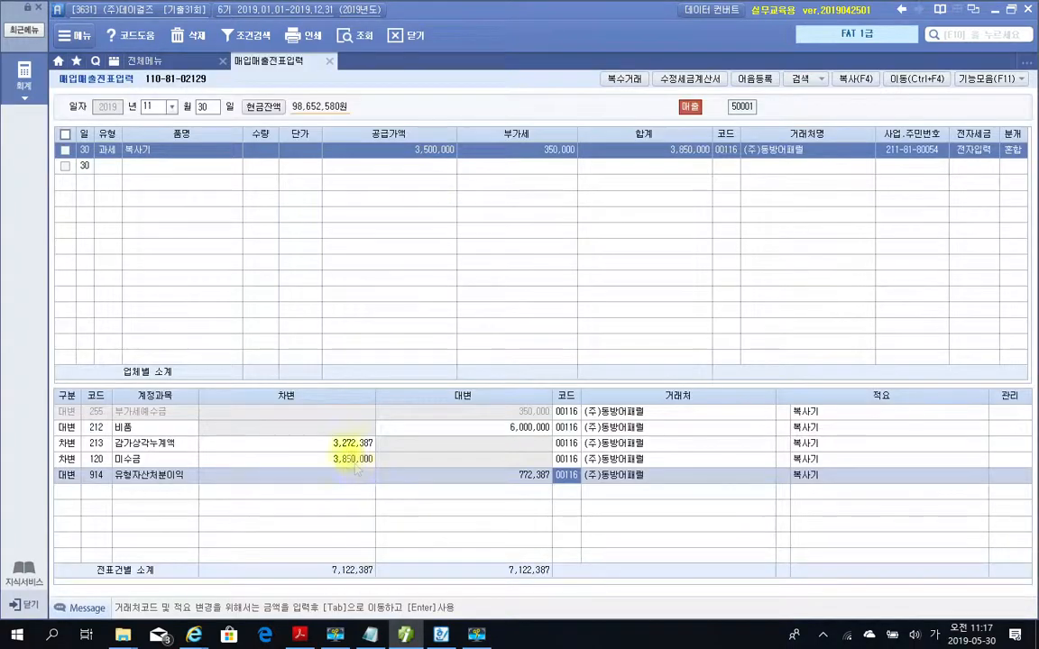
Switch to the problem PDF and mark the 전자세금계산서 note and VAT on problem 6's telephone bill, writing 51 beside it.
left_click(402, 636)
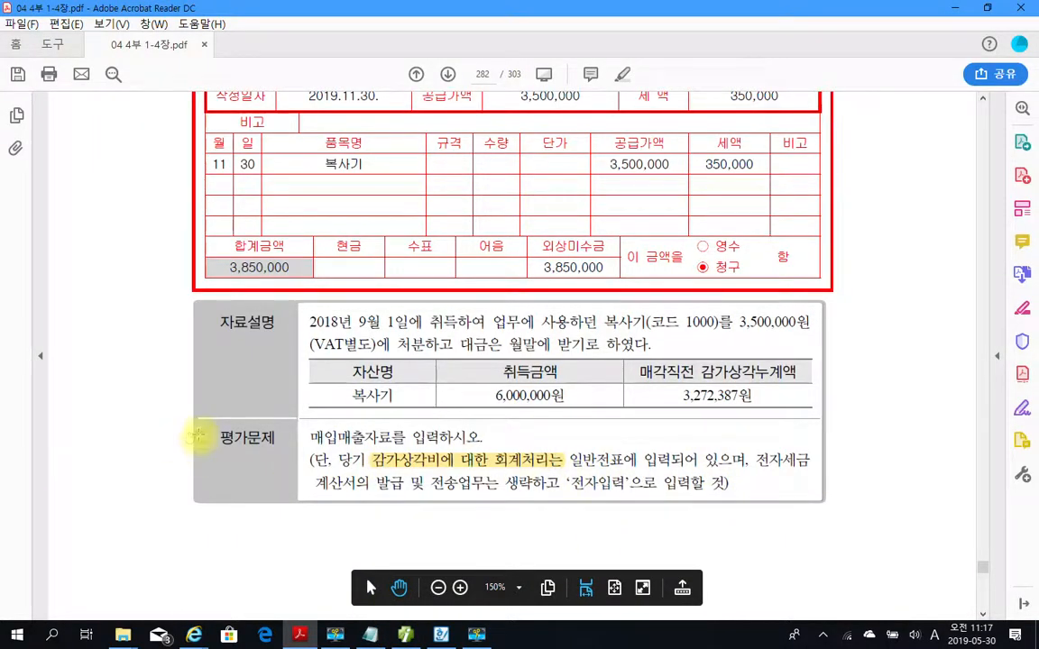
scroll(197, 427, "down", 3)
scroll(196, 427, "down", 15)
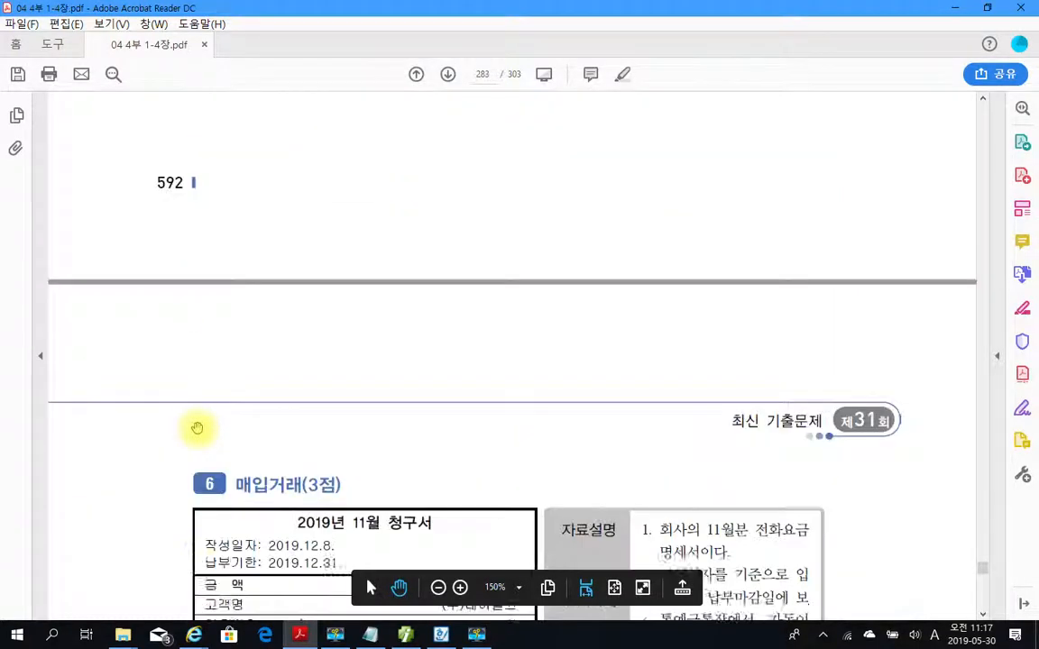
scroll(196, 424, "down", 2)
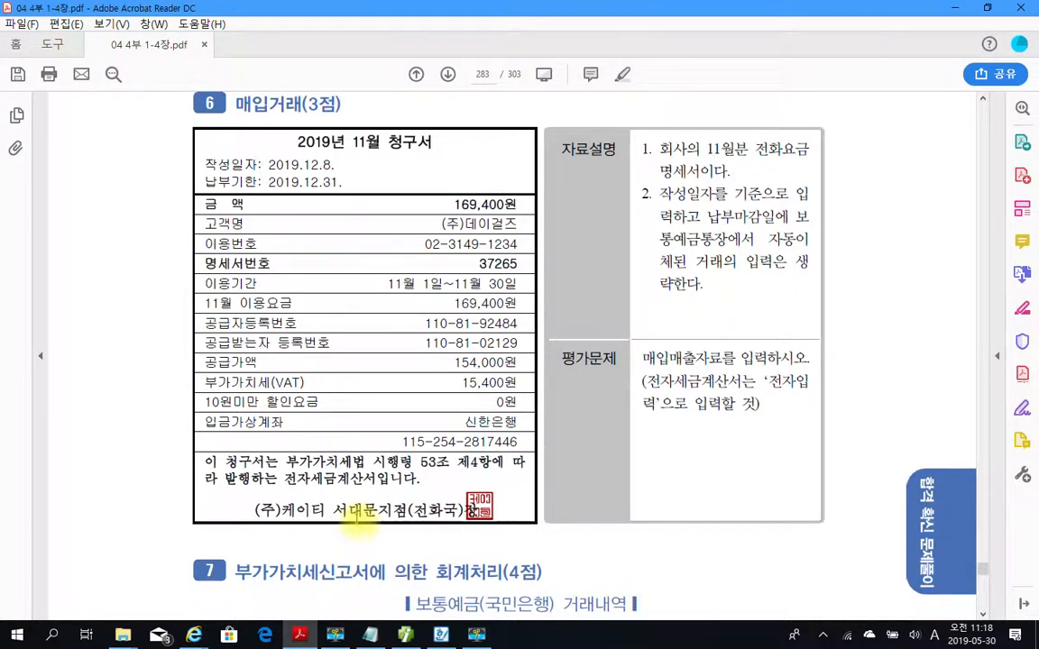
left_click_drag(172, 441, 532, 492)
mouse_move(377, 498)
left_mouse_down()
mouse_move(269, 489)
mouse_move(375, 513)
left_mouse_up()
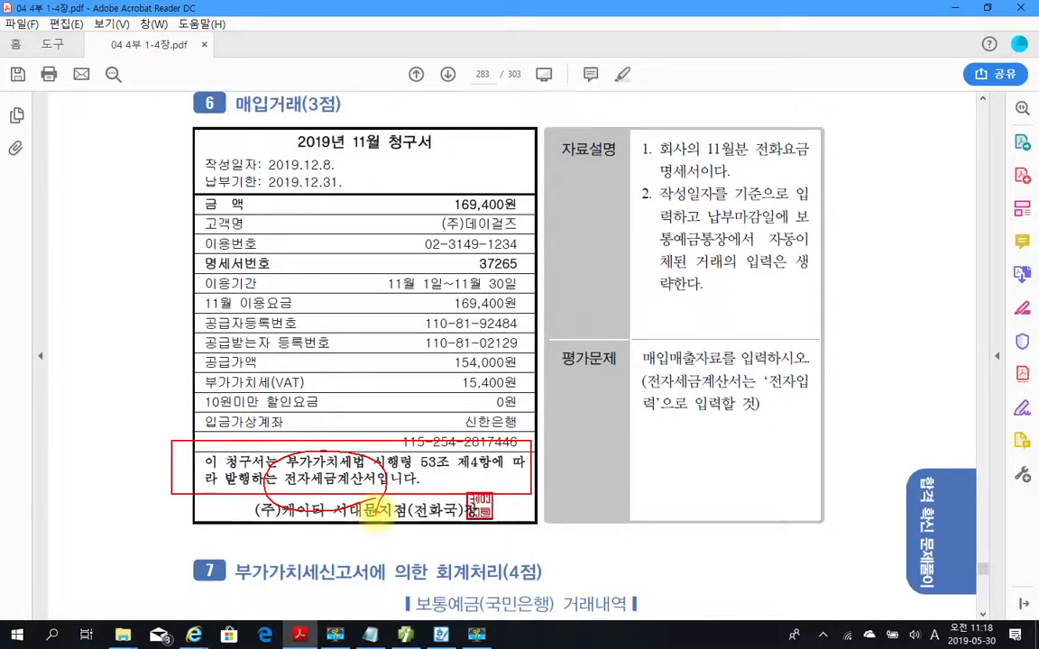
left_click_drag(449, 383, 525, 394)
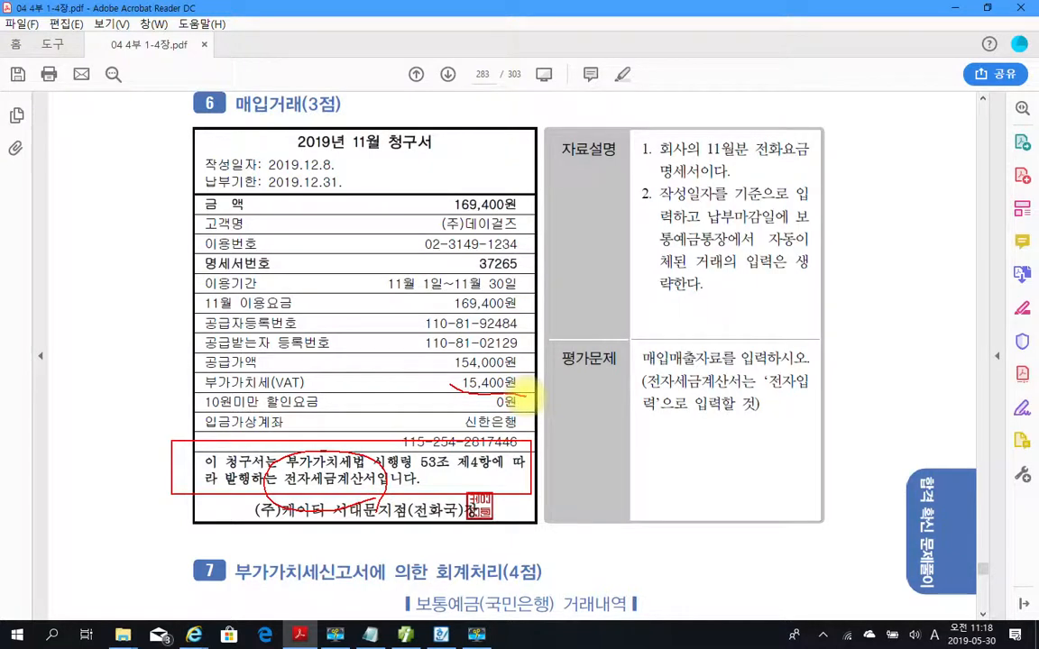
left_click_drag(115, 133, 77, 236)
mouse_move(97, 155)
left_mouse_down()
mouse_move(142, 146)
mouse_move(155, 216)
mouse_move(145, 265)
left_mouse_up()
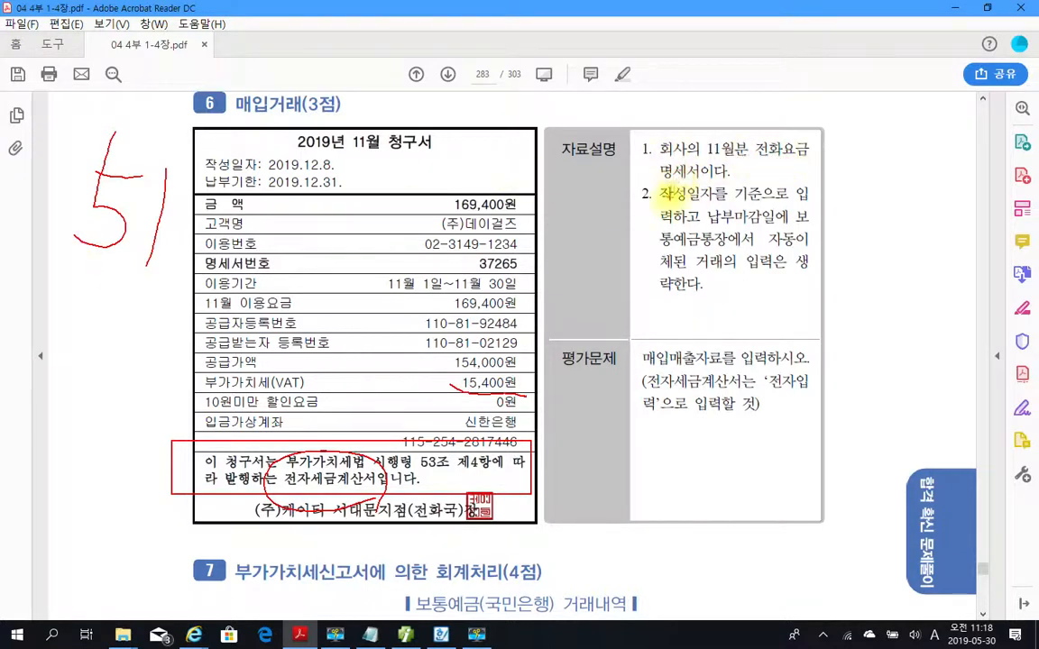
Mark the 작성일자 instruction and the matching date on the telephone bill, then clear all the markings.
left_click_drag(659, 202, 761, 200)
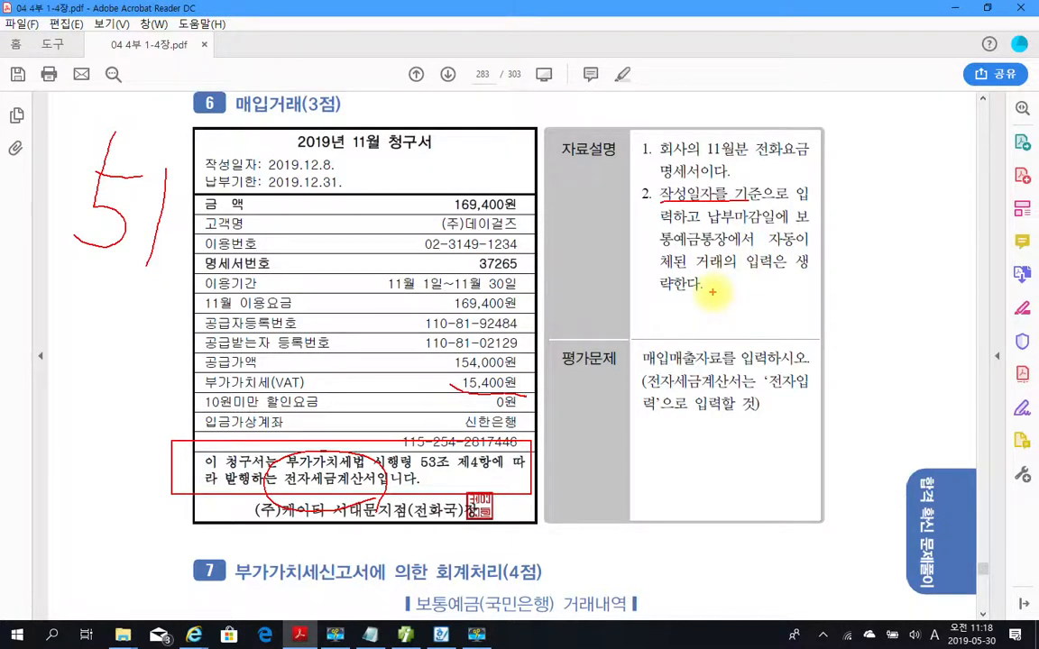
left_click_drag(268, 170, 336, 171)
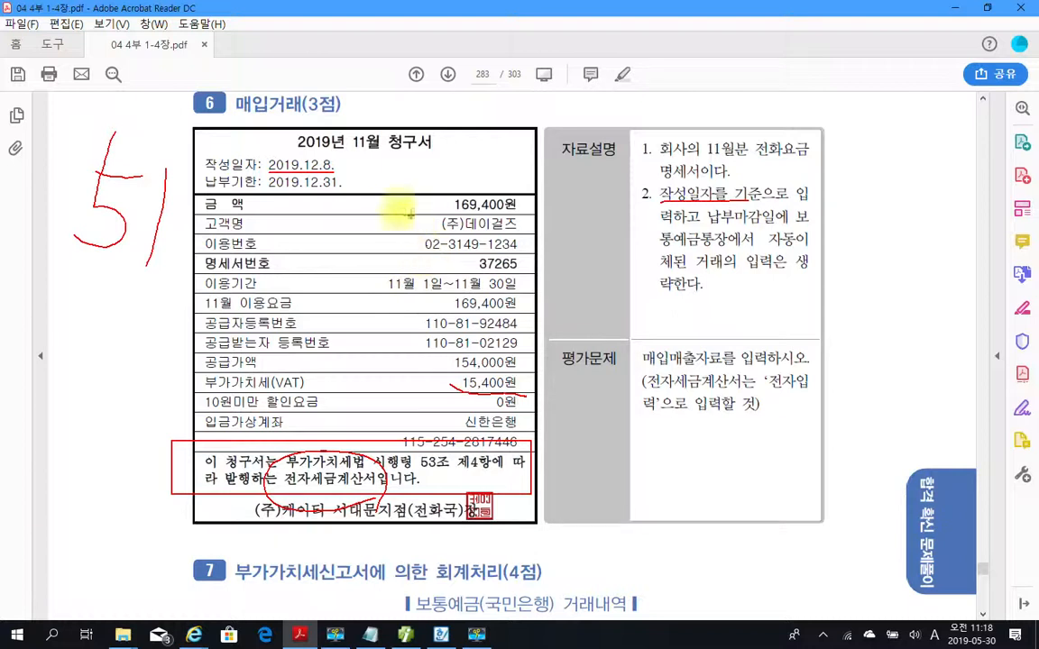
mouse_move(335, 172)
left_mouse_down()
mouse_move(330, 158)
mouse_move(270, 159)
mouse_move(259, 164)
mouse_move(267, 170)
left_mouse_up()
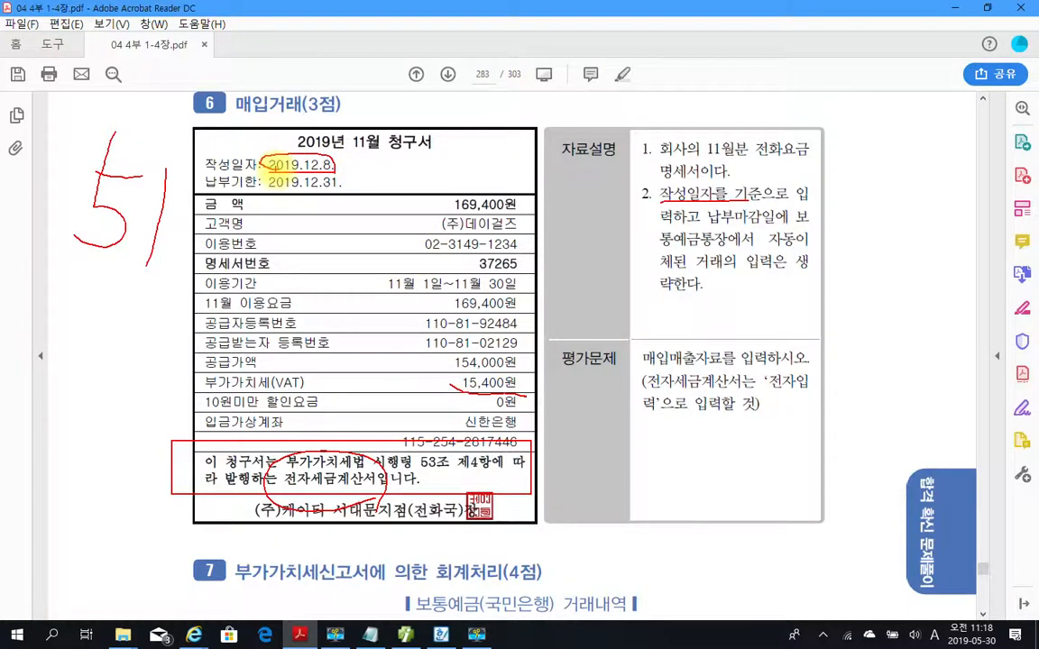
key("Escape")
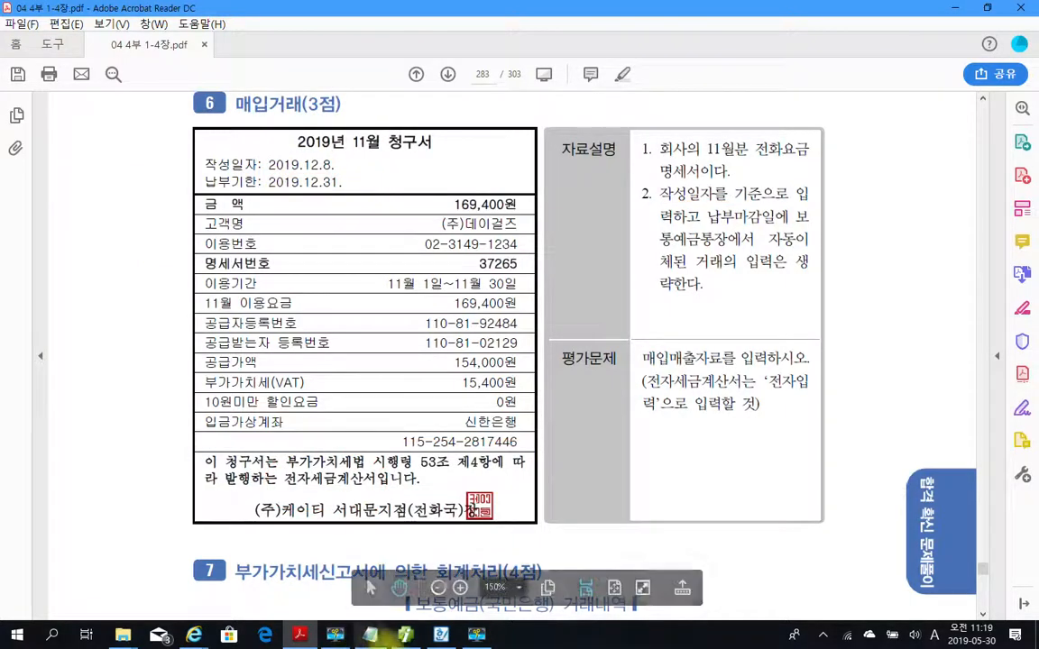
Switch back to the accounting program and start a type 51 (과세 매입) entry dated December 8 in 매입매출전표입력.
left_click(406, 635)
left_click(149, 107)
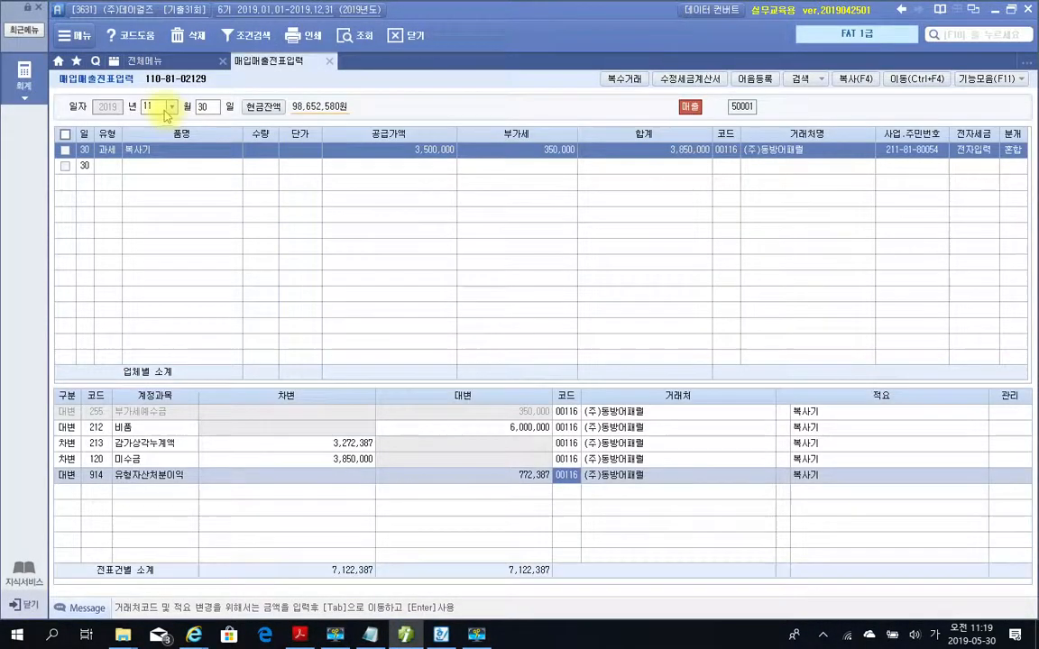
type("12")
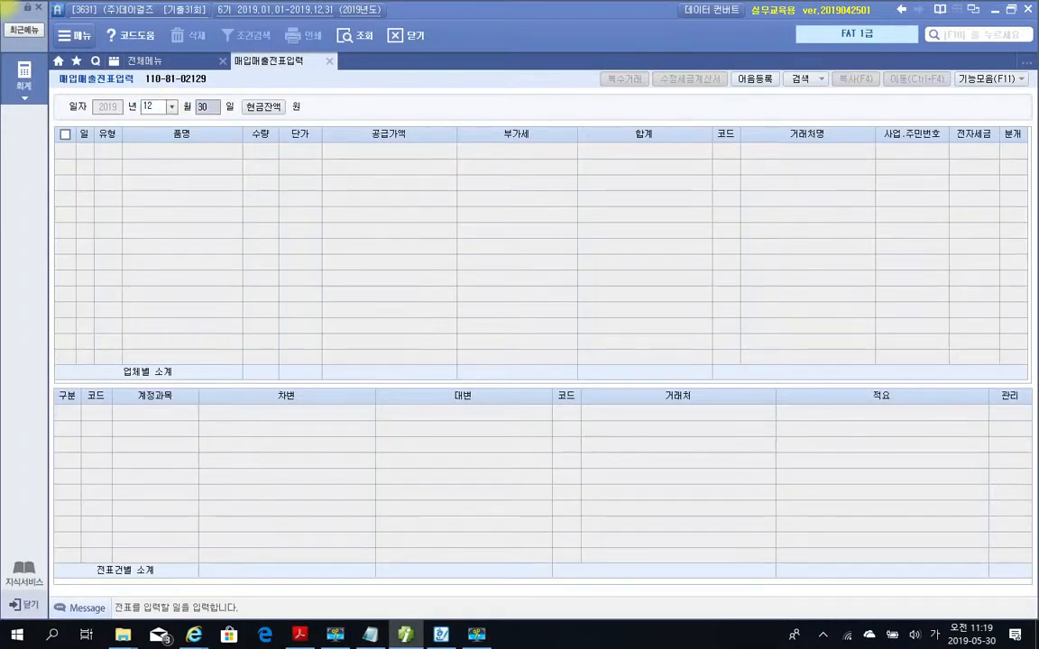
type("8")
key("Return")
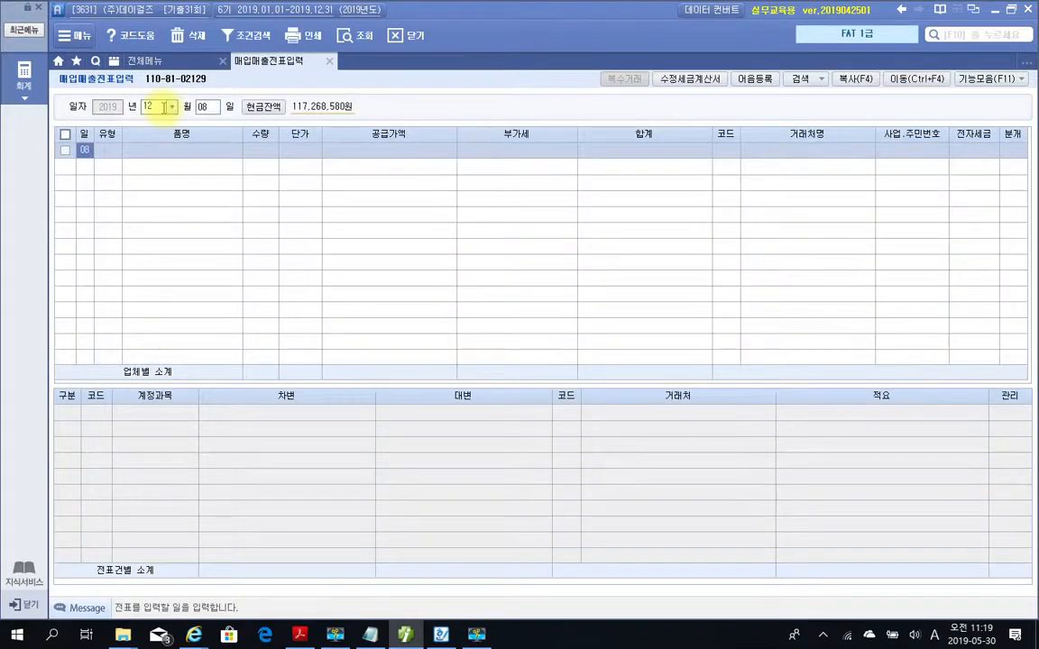
key("Return")
type("51")
key("Return")
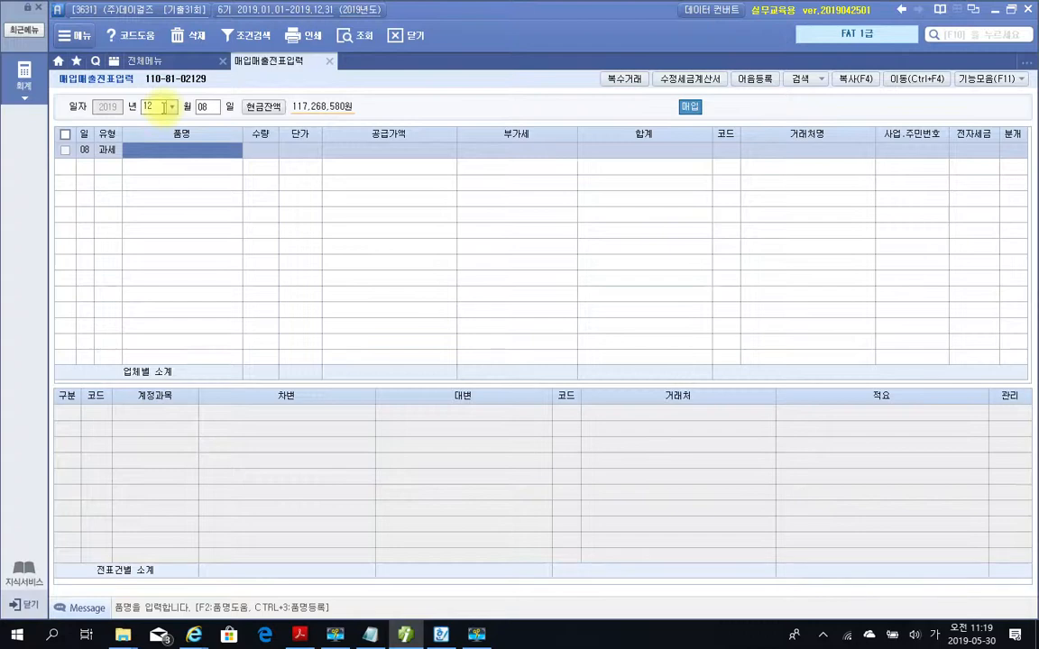
Enter 11월 전화요금 as the 품명 and 154,000 as the 공급가액 on the December 8 purchase entry.
type("11월ㅜㄴ 저")
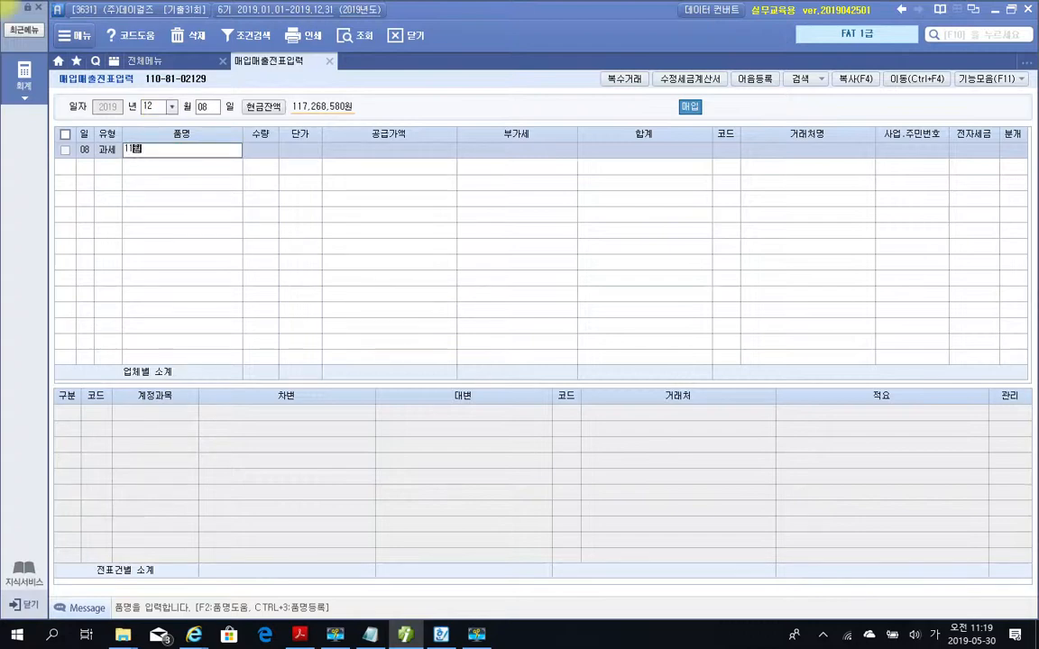
key("BackSpace")
key("BackSpace")
key("BackSpace")
key("BackSpace")
key("BackSpace")
type("전화요금")
key("Return")
key("Return")
key("Return")
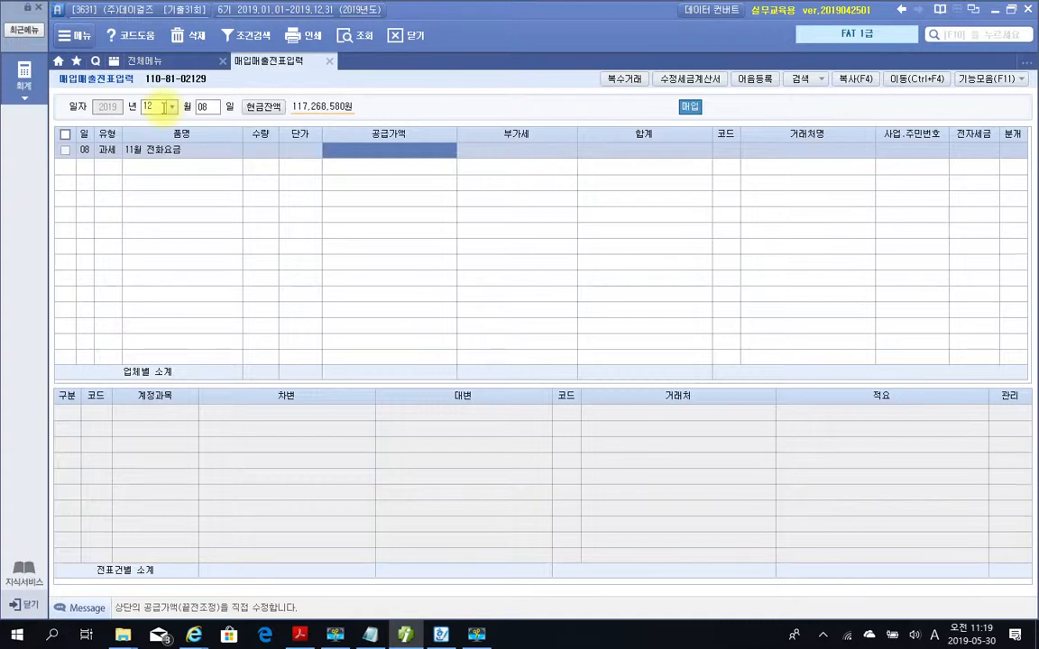
type("1540000")
key("Return")
key("Return")
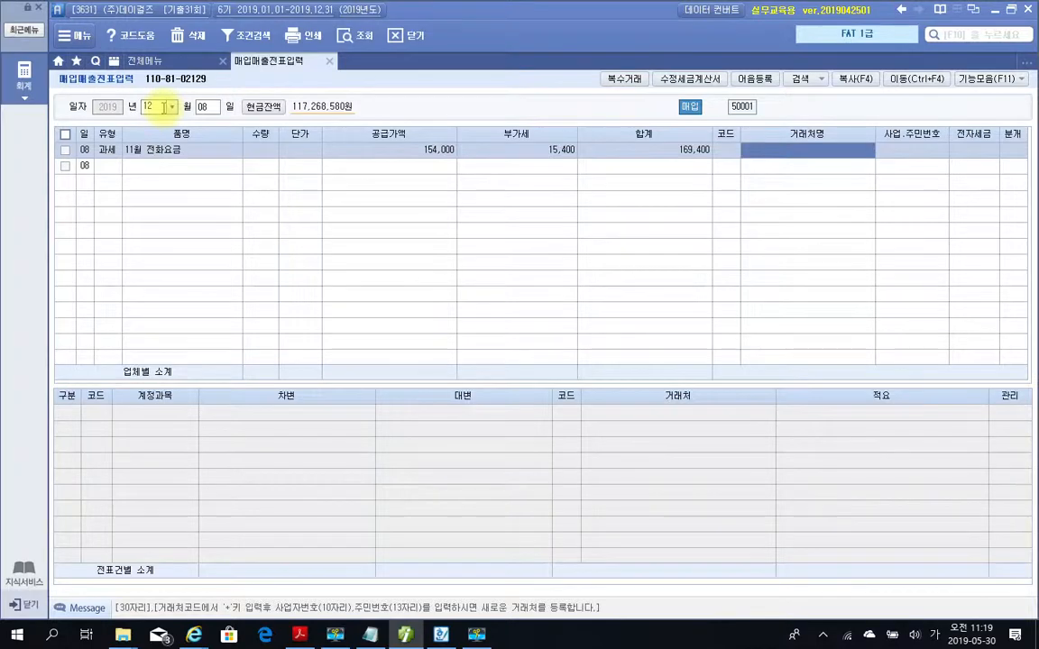
Look up 케이 in the 거래처 code help and assign (주)케이티 서대문지점 as the entry's 거래처.
key("Left")
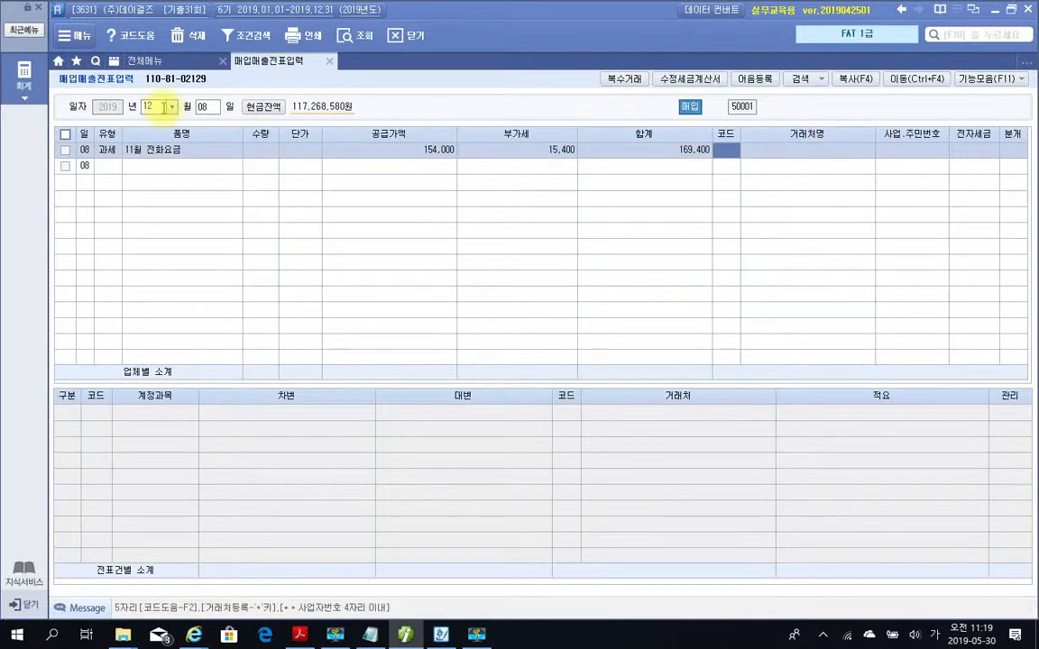
type("케이")
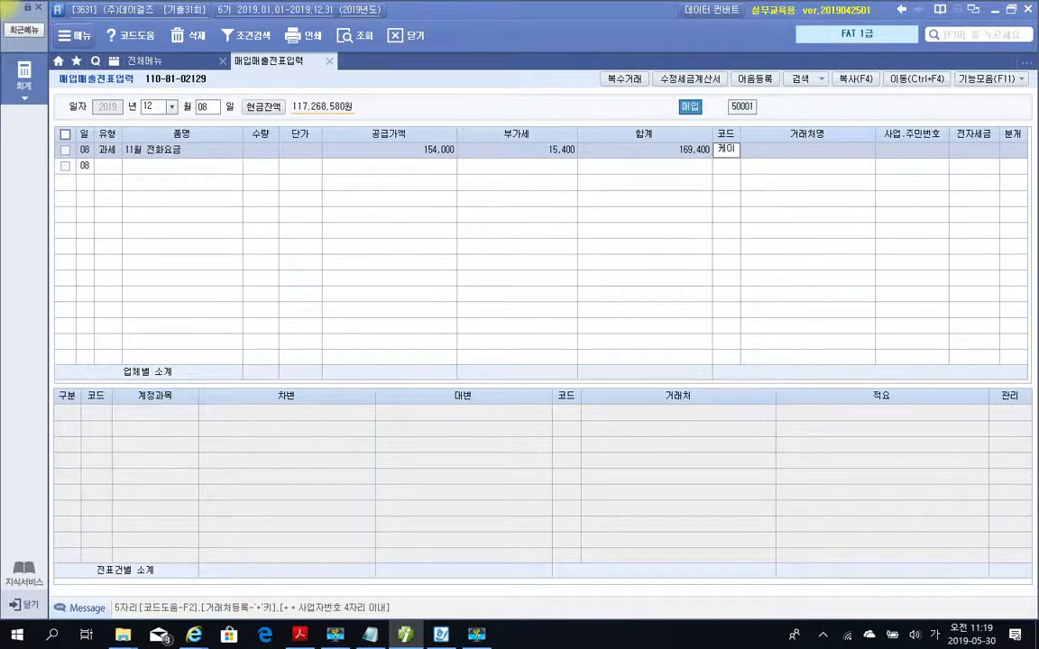
key("Return")
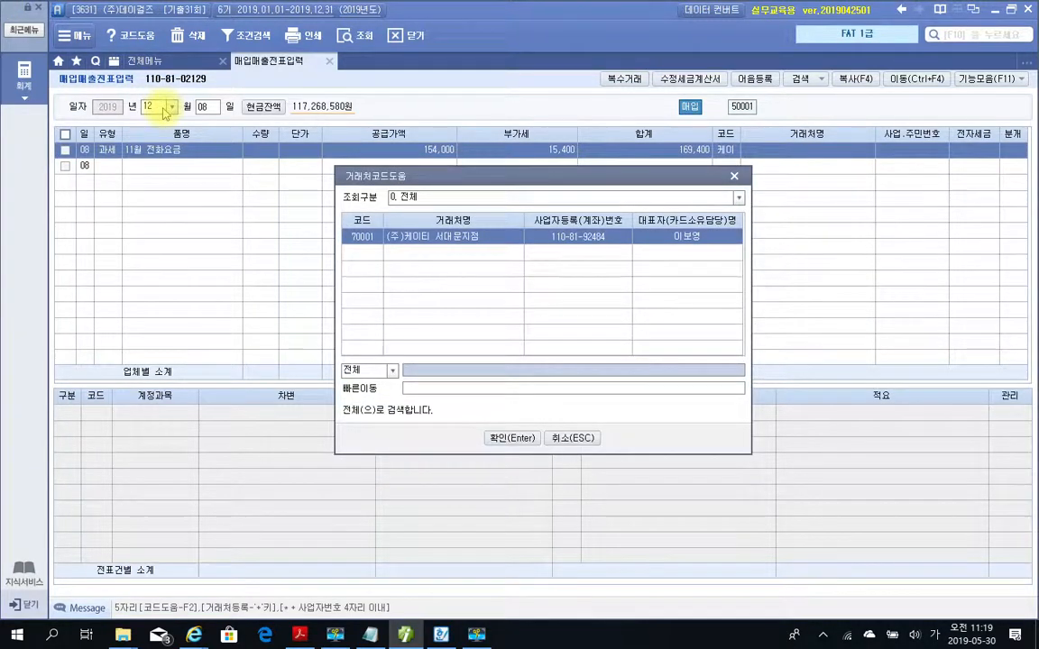
key("Return")
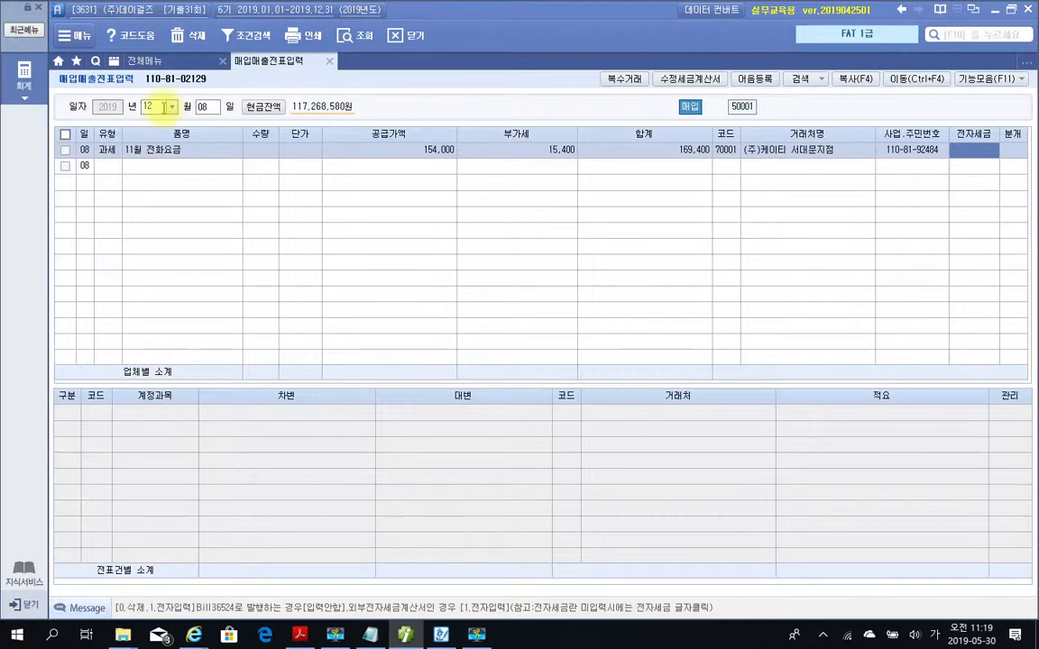
Set the purchase entry's 전자세금 to 전자입력 and its 분개 type to 혼합.
type("1")
key("Return")
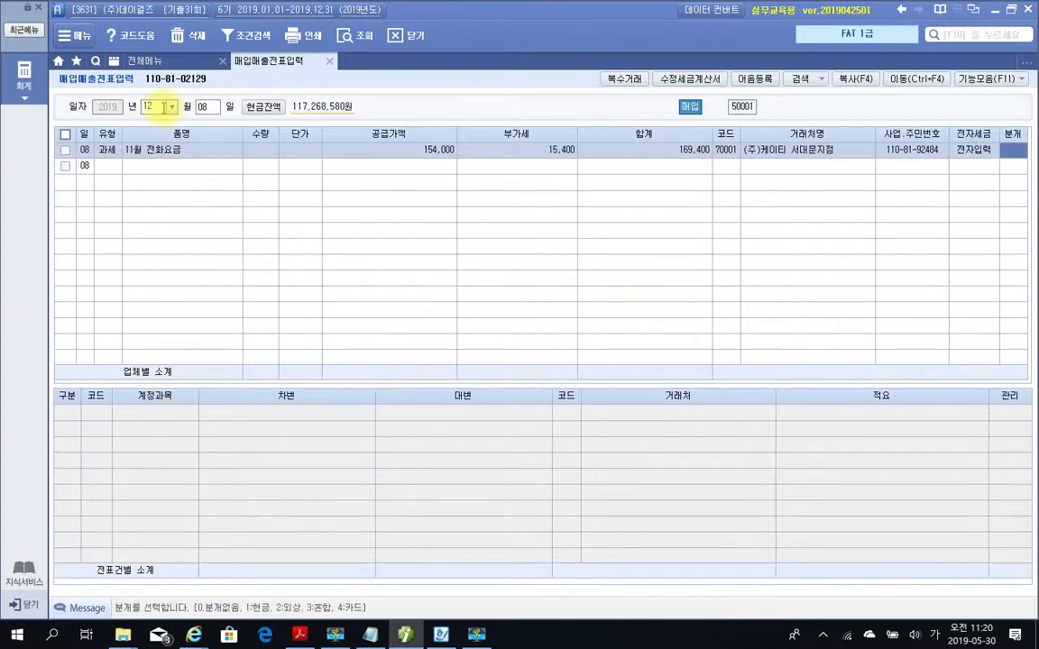
type("3")
key("Return")
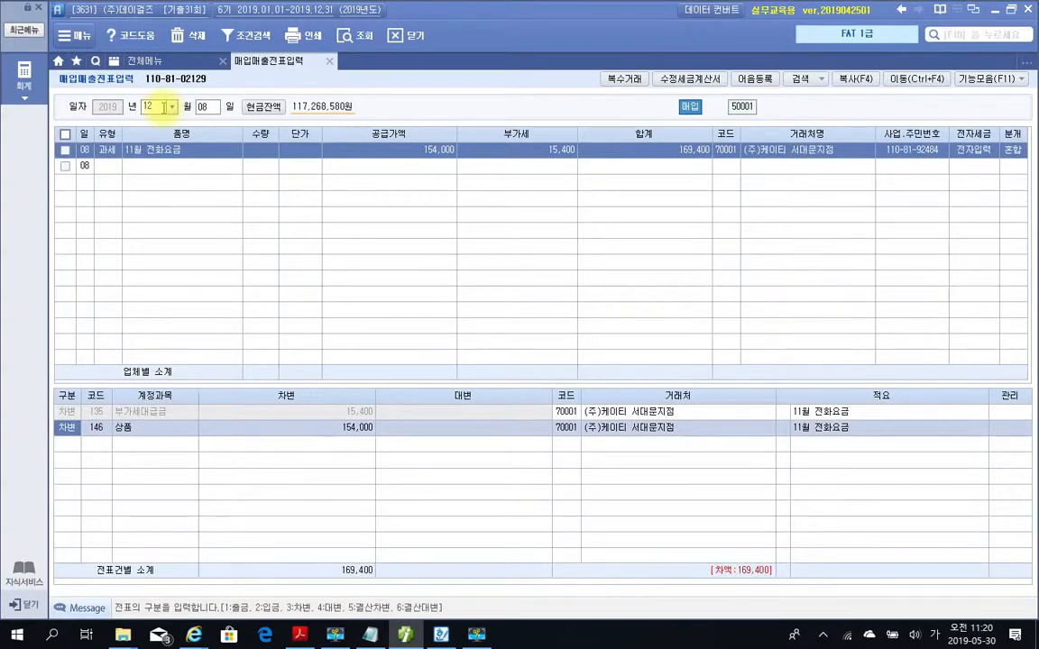
Replace the 상품 account on the 154,000 debit line with 814 통신비.
key("Return")
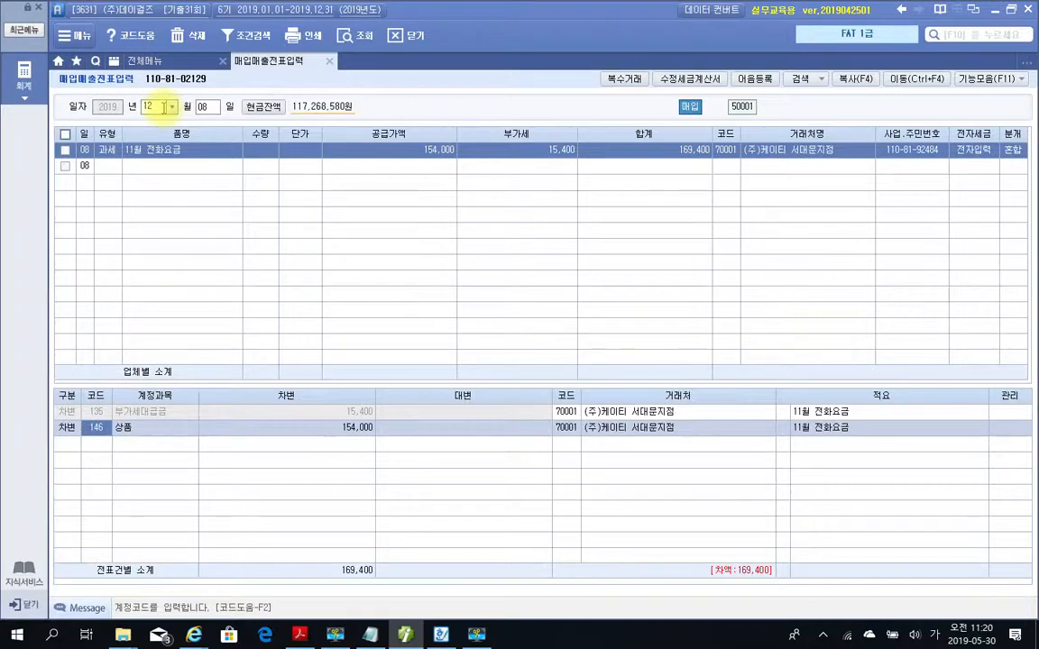
type("통신")
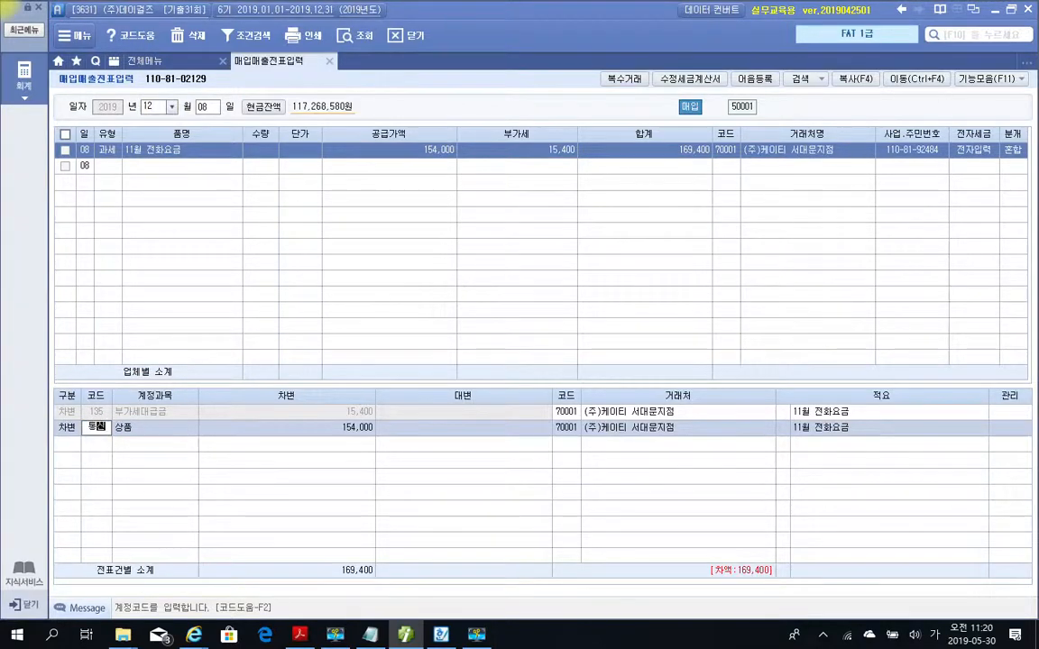
key("Return")
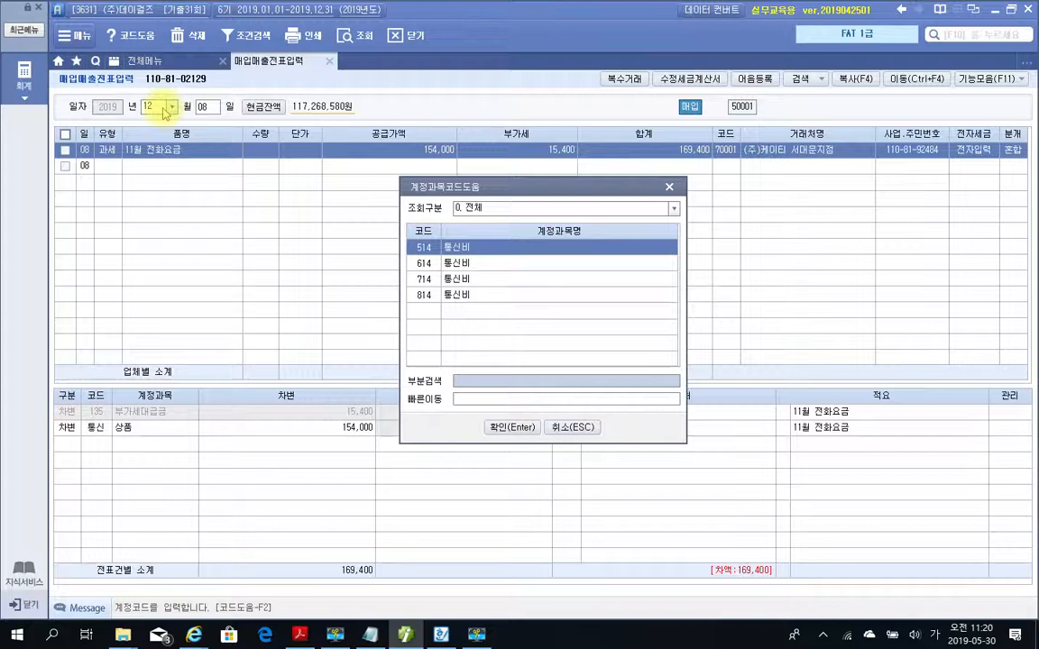
key("Down")
key("Down")
key("Down")
key("Return")
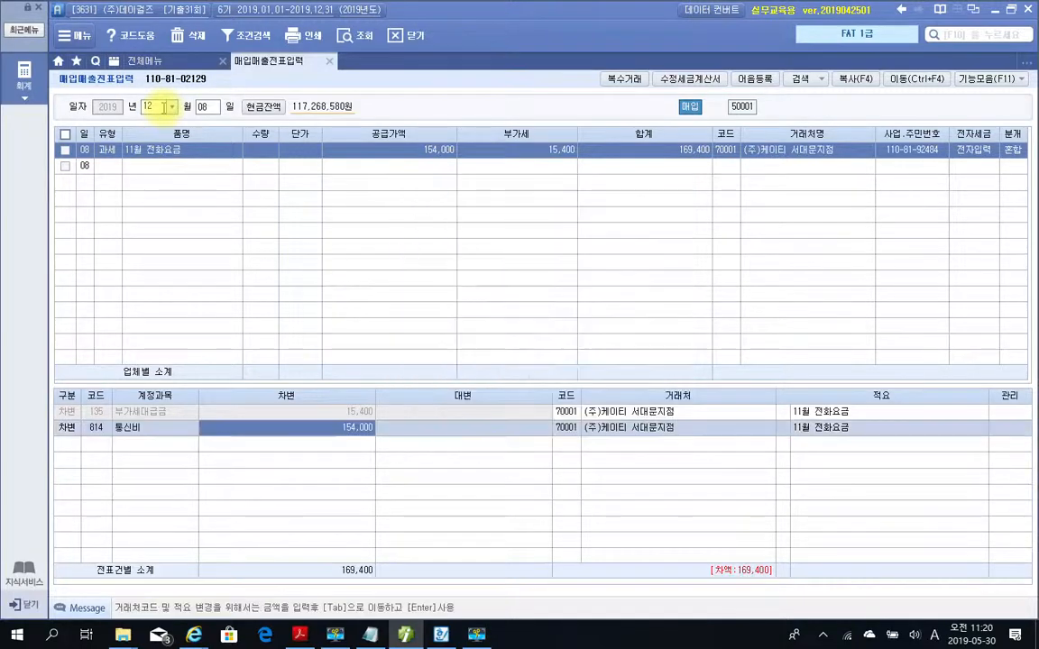
key("Return")
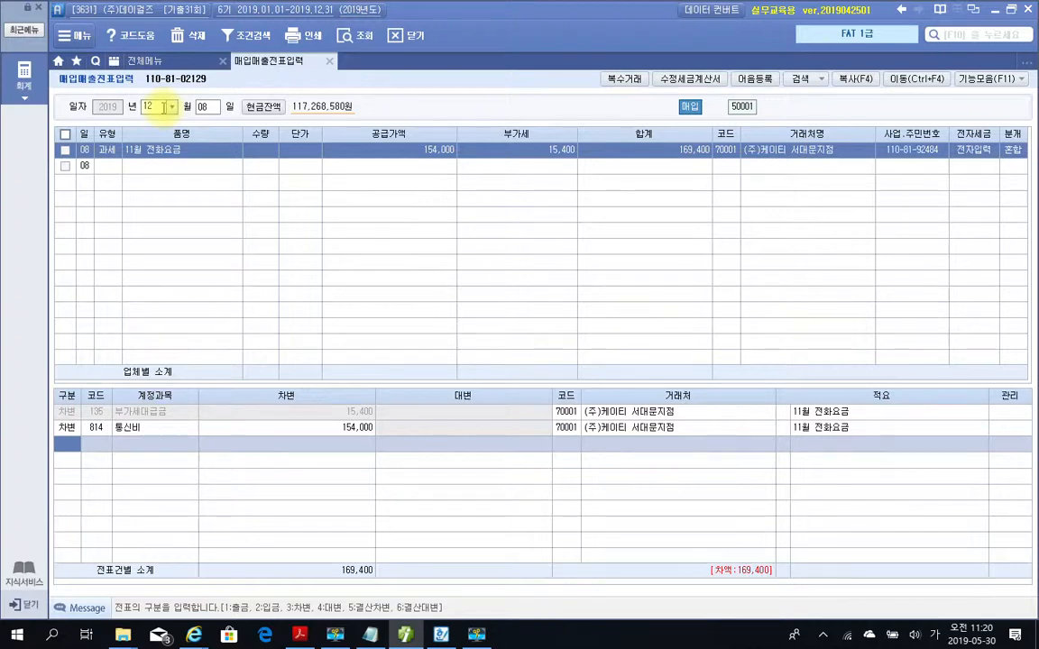
Add a 대변 line for account 253 미지급금 with an amount of 169,400.
type("4253")
key("Return")
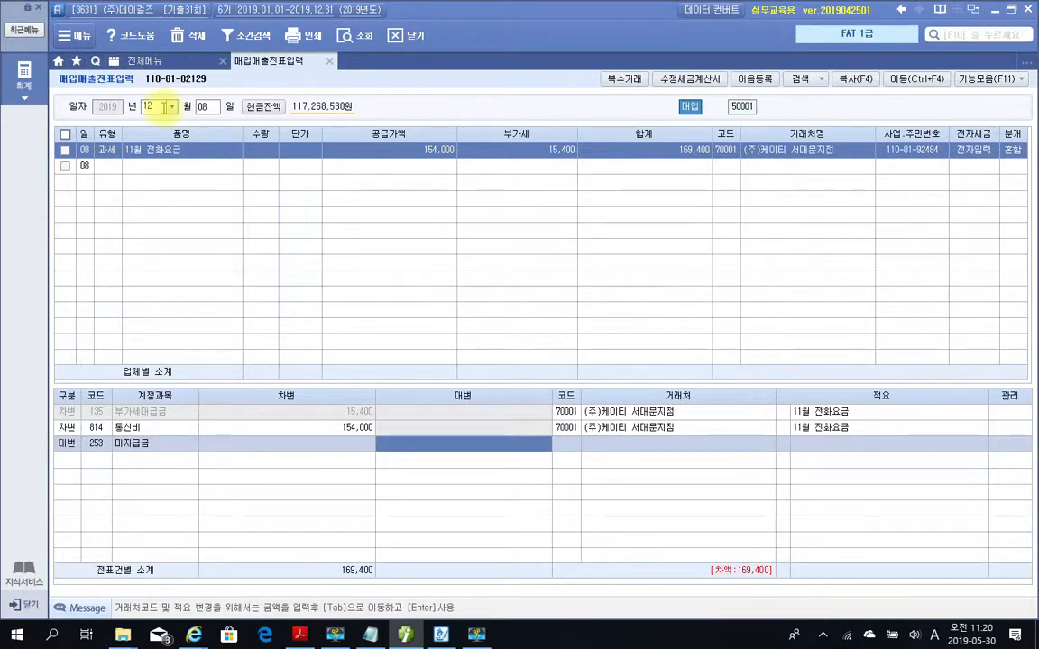
type("169,400")
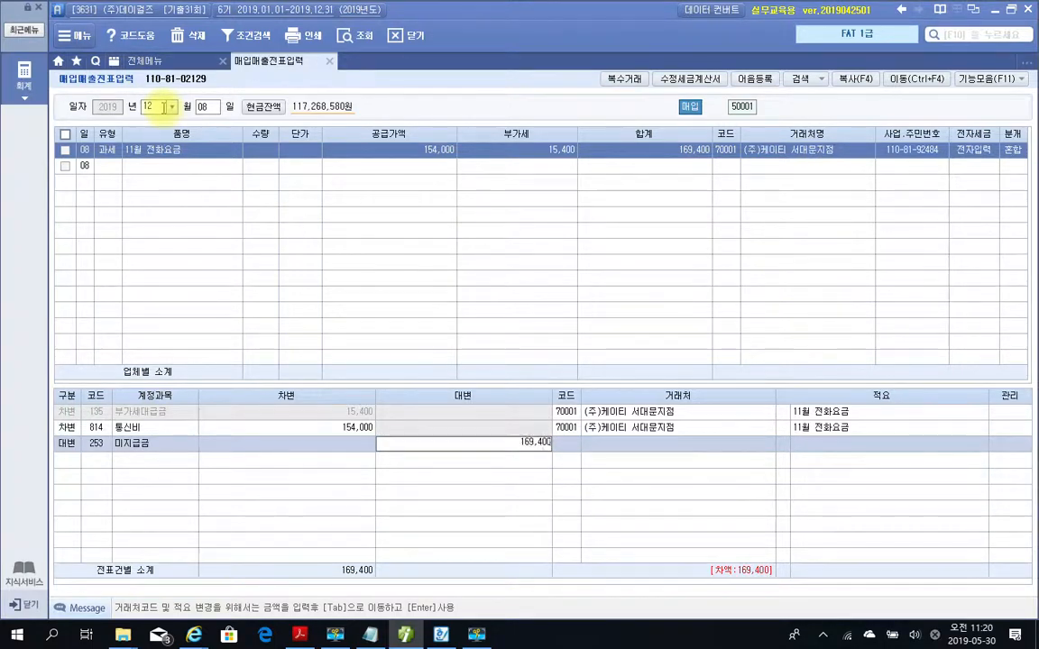
key("Return")
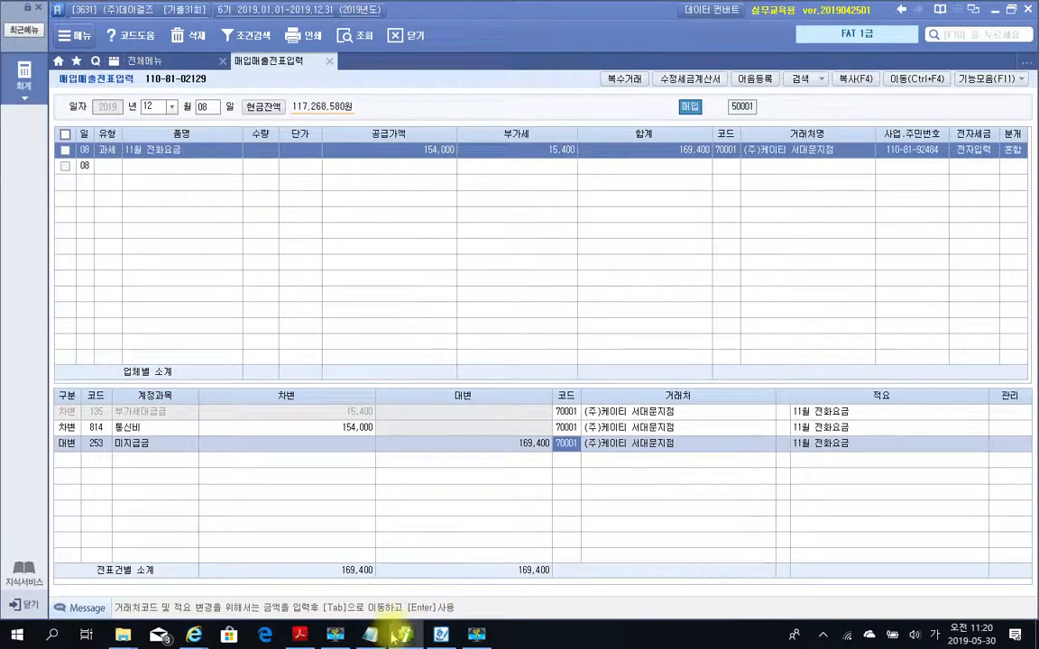
Return to the problem PDF, mark the 전자세금계산서 wording at the foot of the telephone bill, and clear the markings.
key("alt+Tab")
scroll(417, 509, "down", 3)
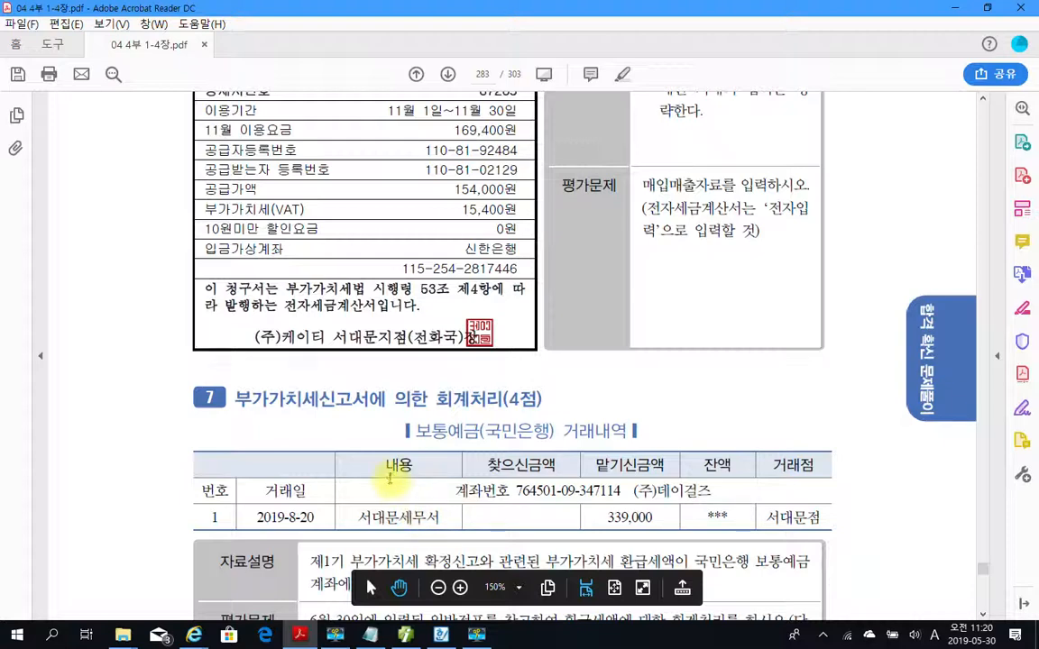
mouse_move(282, 308)
left_mouse_down()
mouse_move(375, 303)
mouse_move(331, 285)
mouse_move(287, 291)
mouse_move(282, 311)
left_mouse_up()
left_click_drag(167, 310, 162, 348)
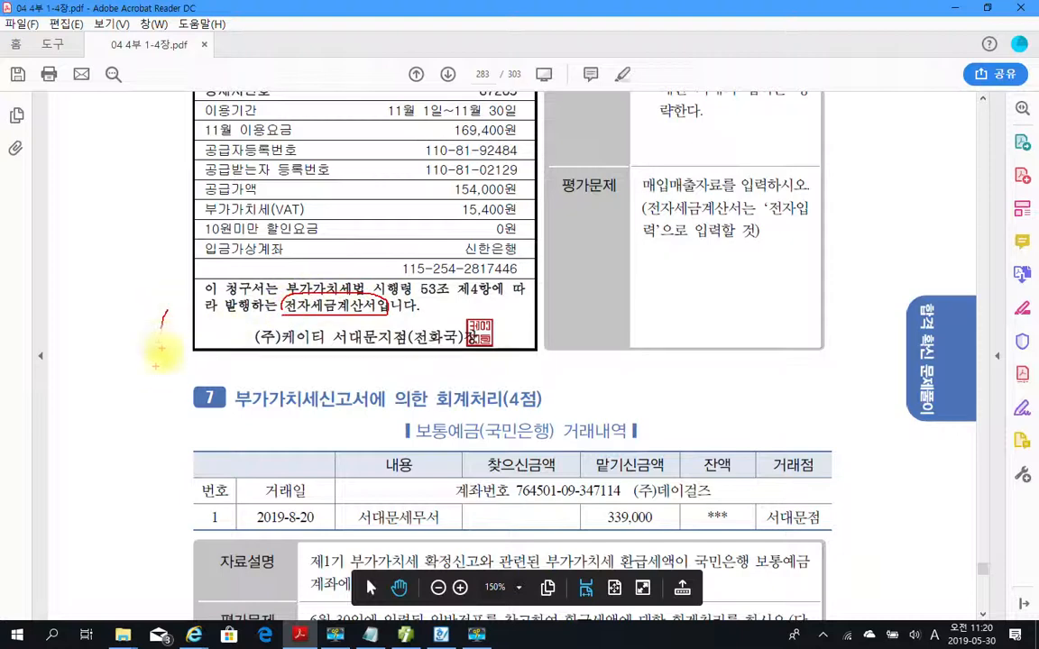
key("Escape")
Go to problem 7, 부가가치세신고서에 의한 회계처리, and examine its 보통예금(국민은행) 거래내역 heading.
scroll(381, 415, "down", 3)
scroll(379, 412, "down", 2)
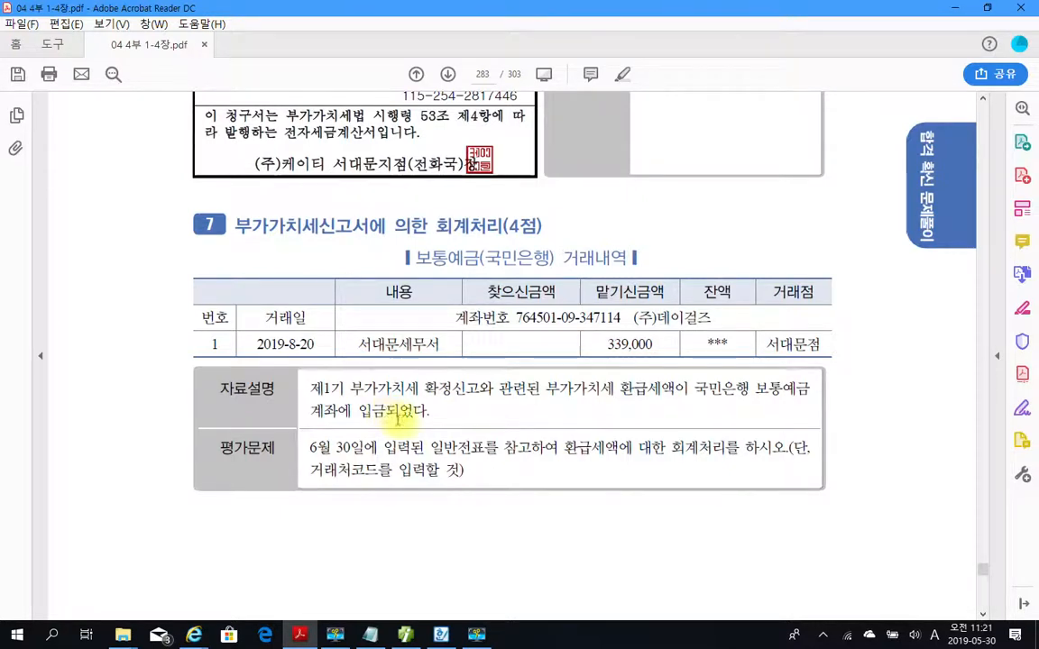
left_click_drag(407, 259, 478, 271)
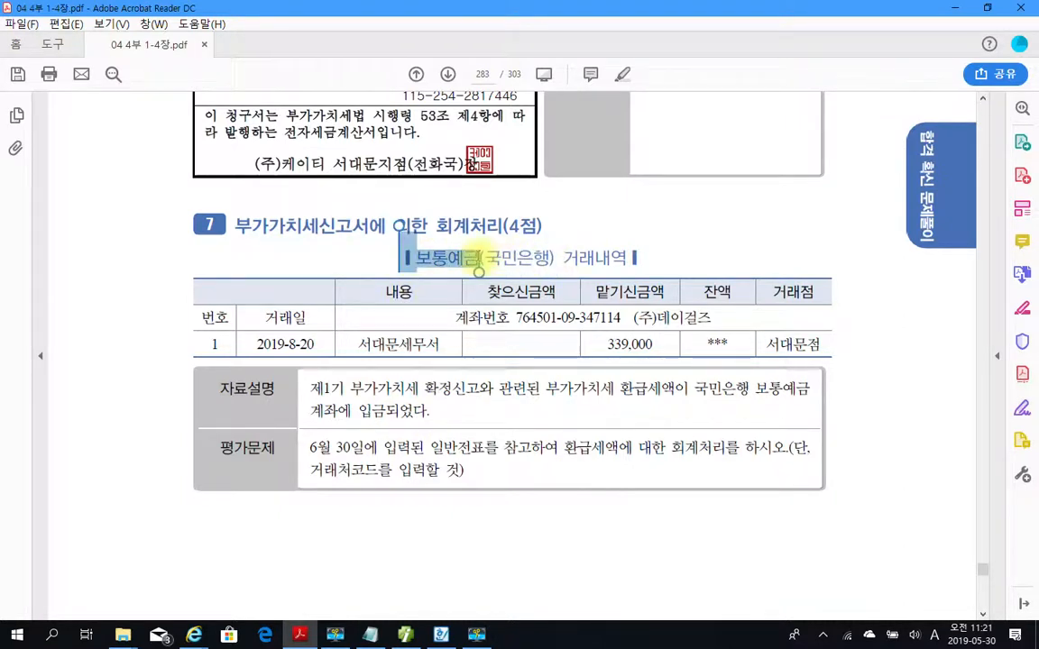
Highlight 보통예금 in problem 7's 거래내역 heading and 서대문세무서 in the 2019-8-20 transaction row.
right_click(460, 260)
left_click(486, 301)
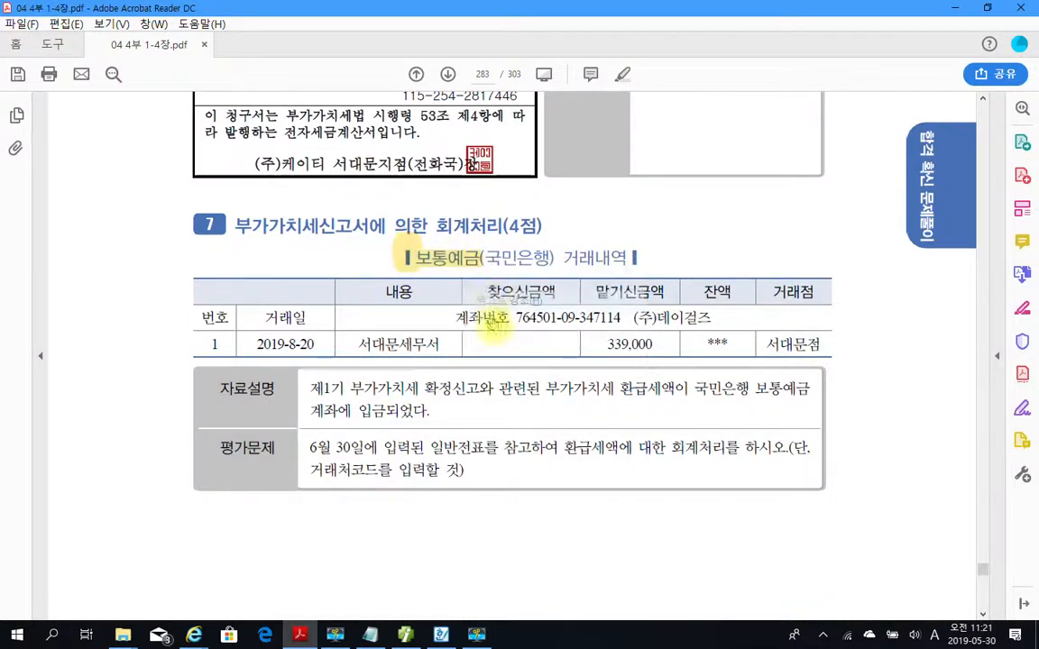
scroll(434, 317, "down", 2)
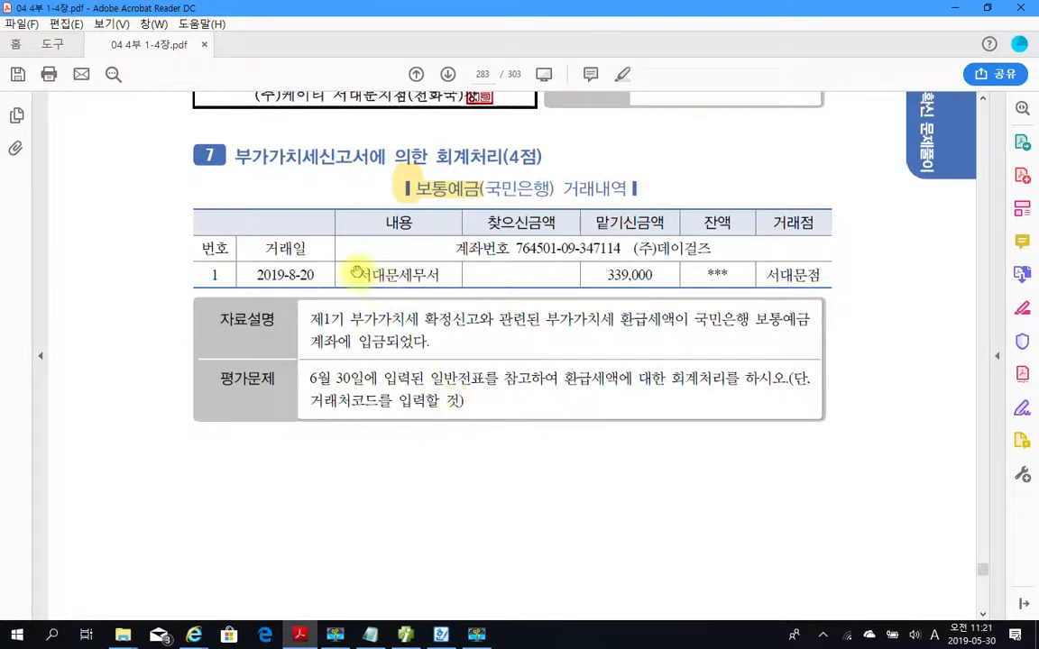
left_click_drag(354, 273, 439, 274)
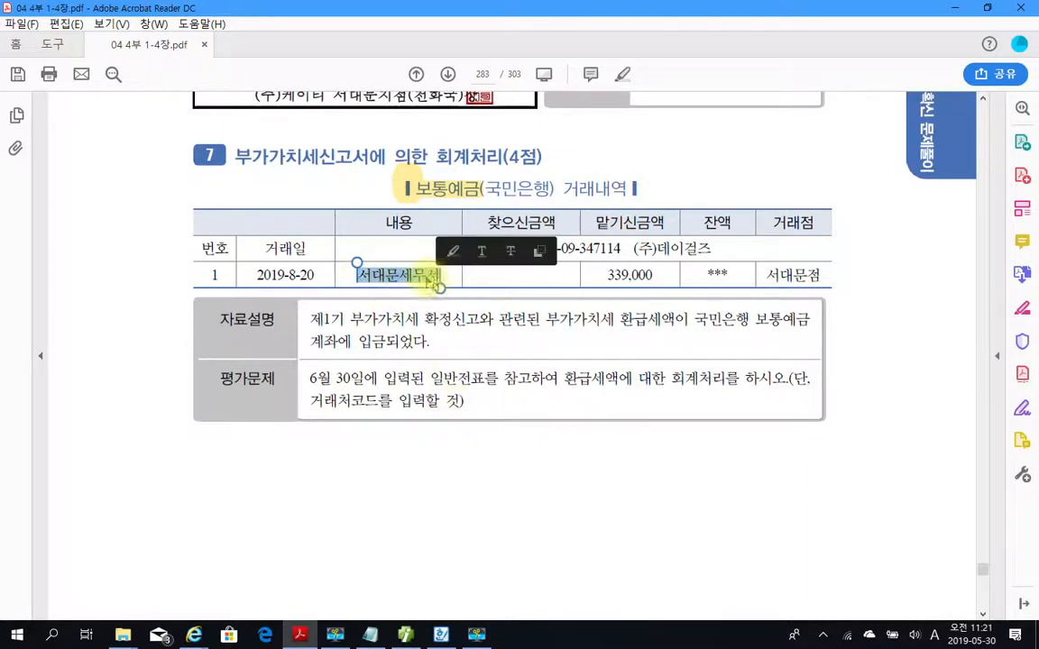
right_click(430, 286)
left_click(451, 320)
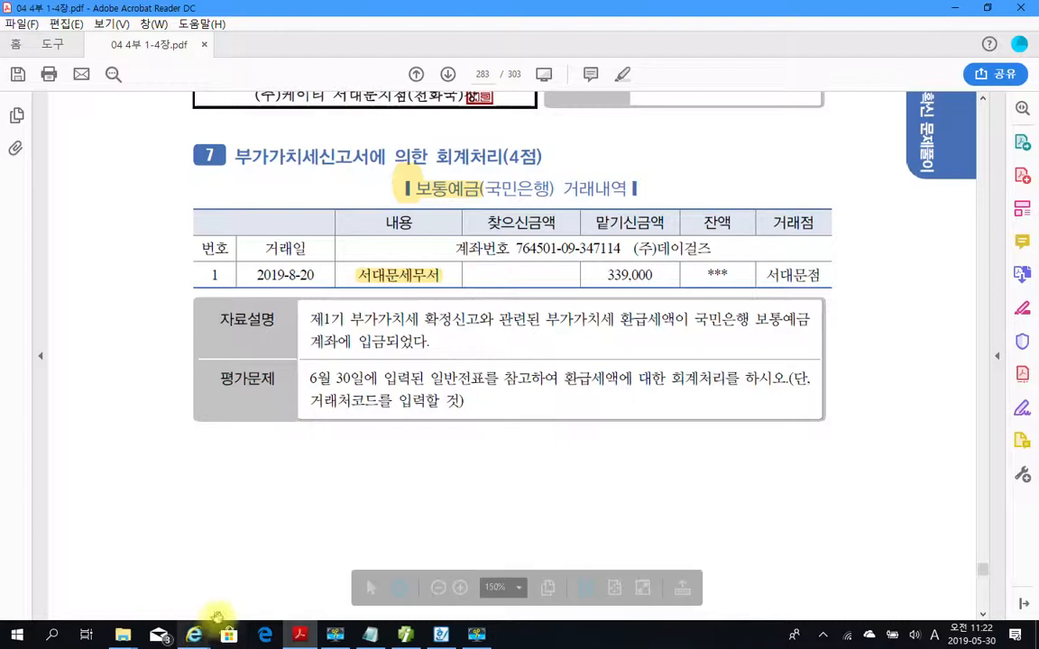
Switch to the accounting program and open 일반전표입력.
left_click(405, 634)
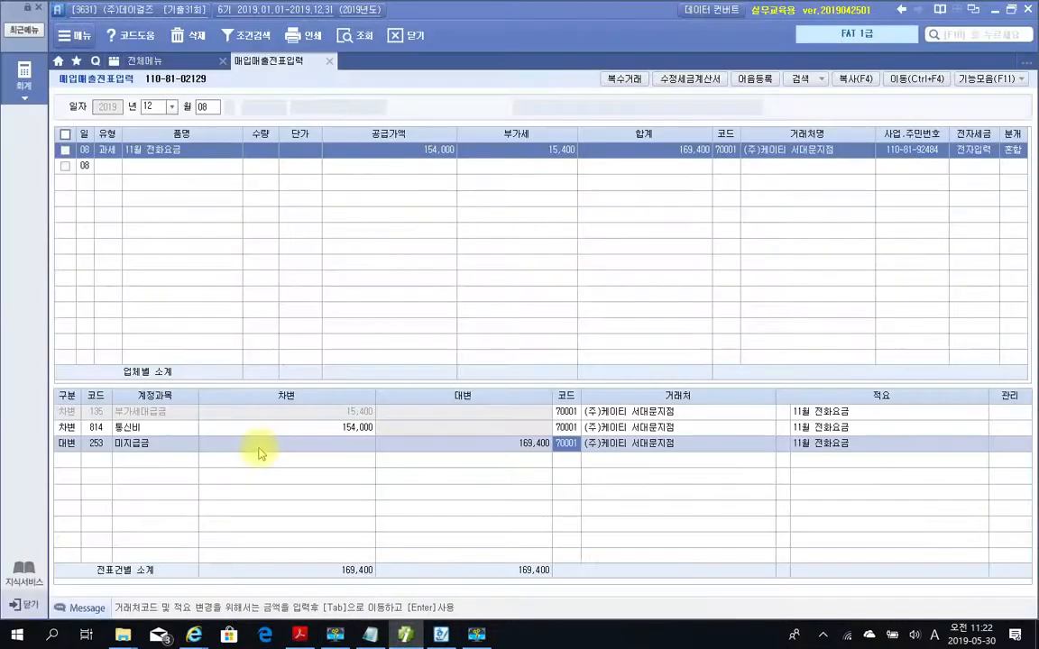
left_click(140, 60)
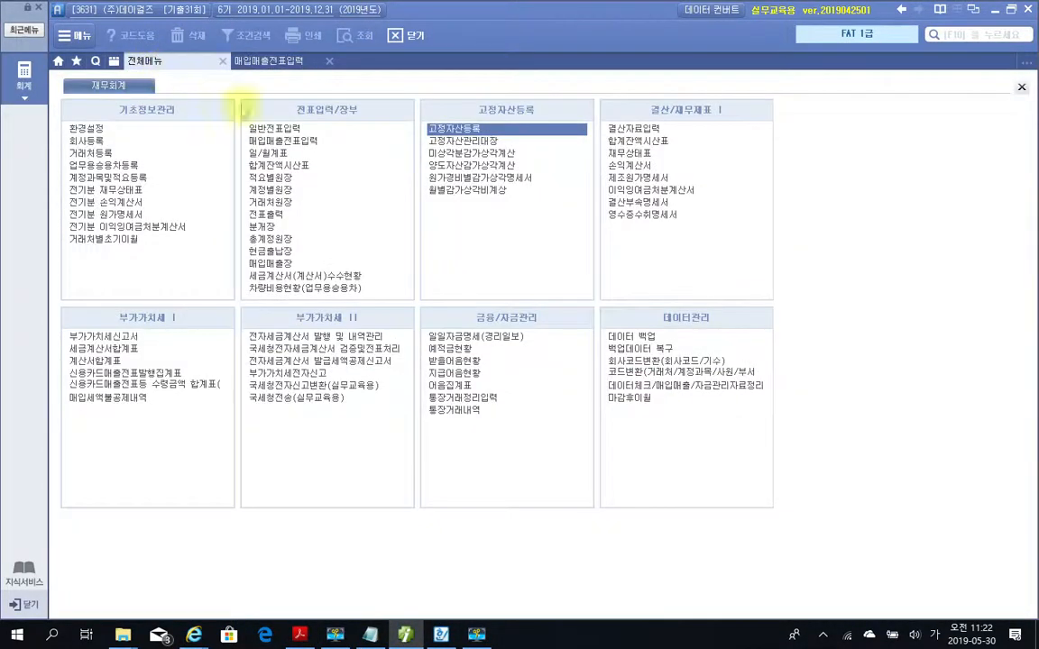
left_click(261, 128)
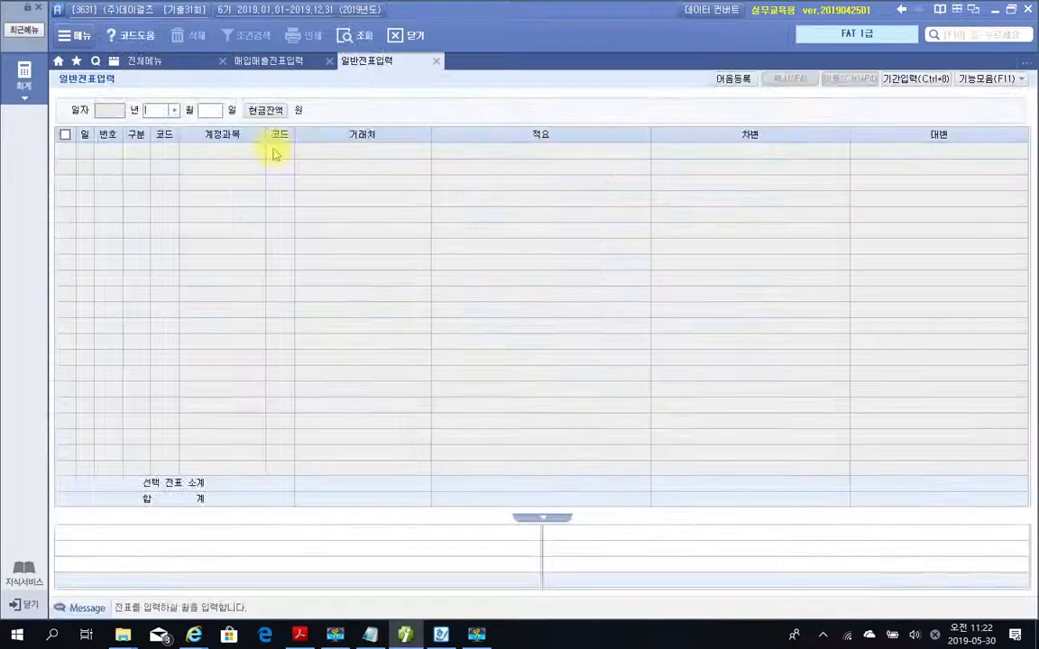
Display the June 30 general vouchers and examine the 미수금 line of the VAT entry.
type("6")
key("Return")
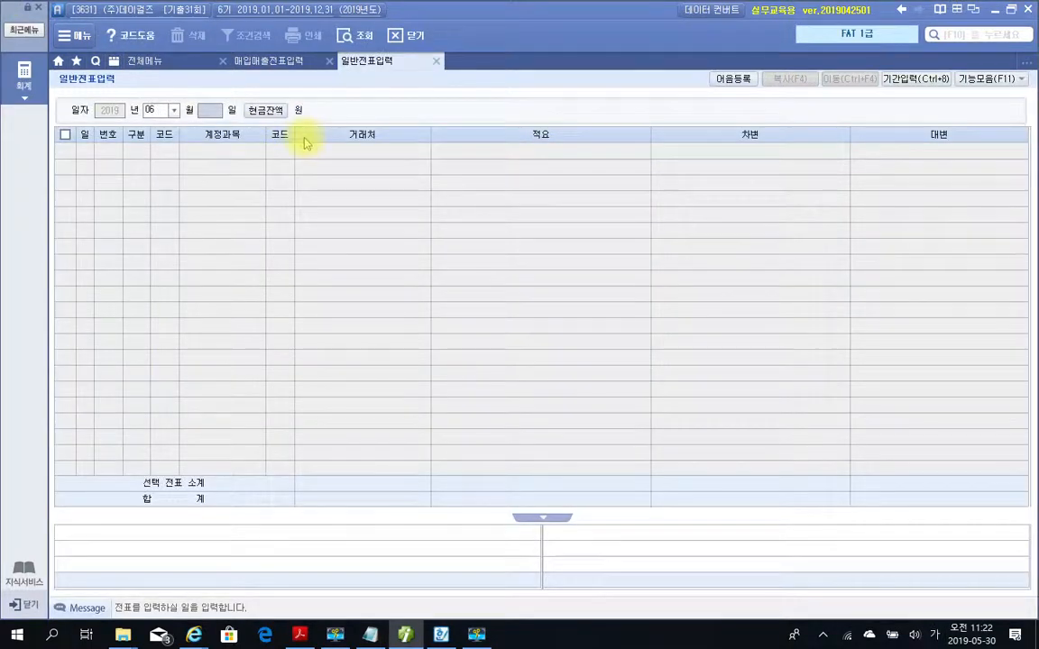
type("30")
key("Return")
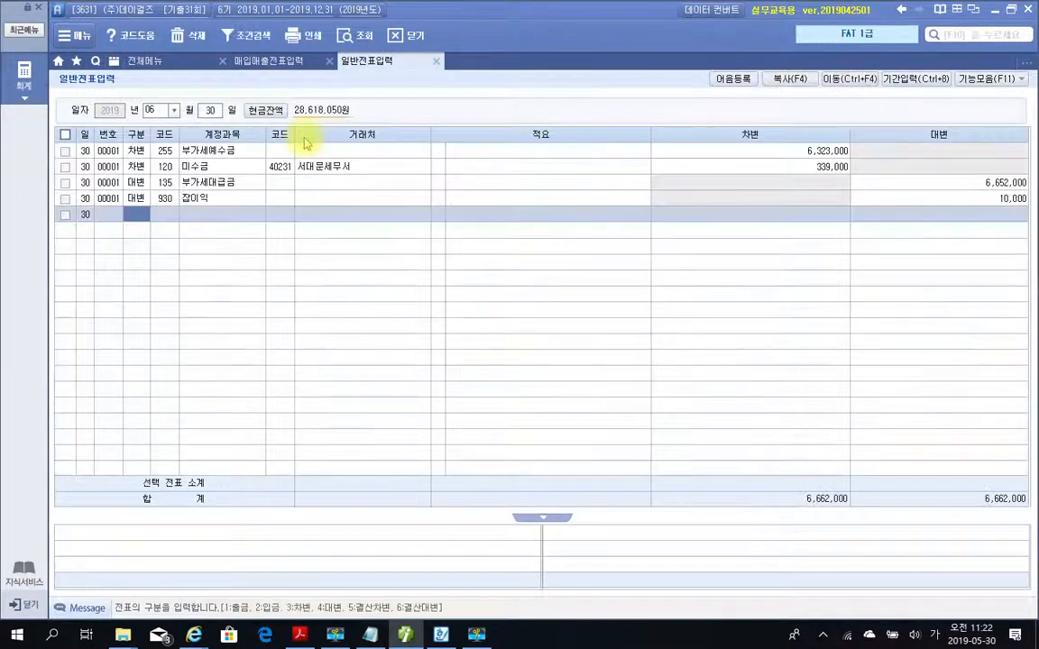
left_click(208, 168)
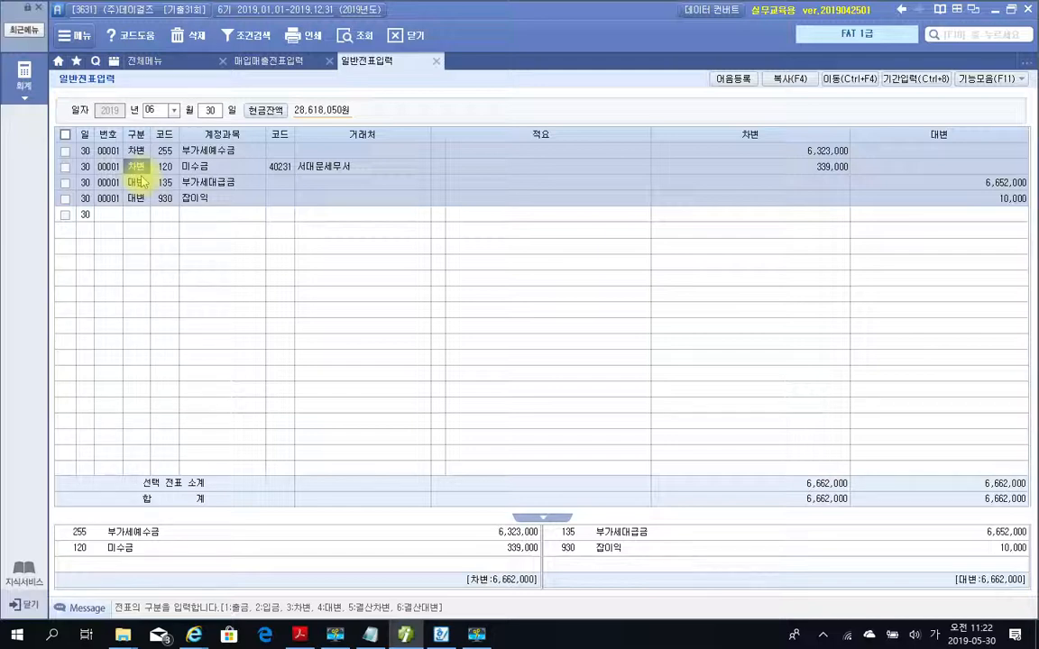
Set the 일반전표입력 date to August 20.
left_click(164, 110)
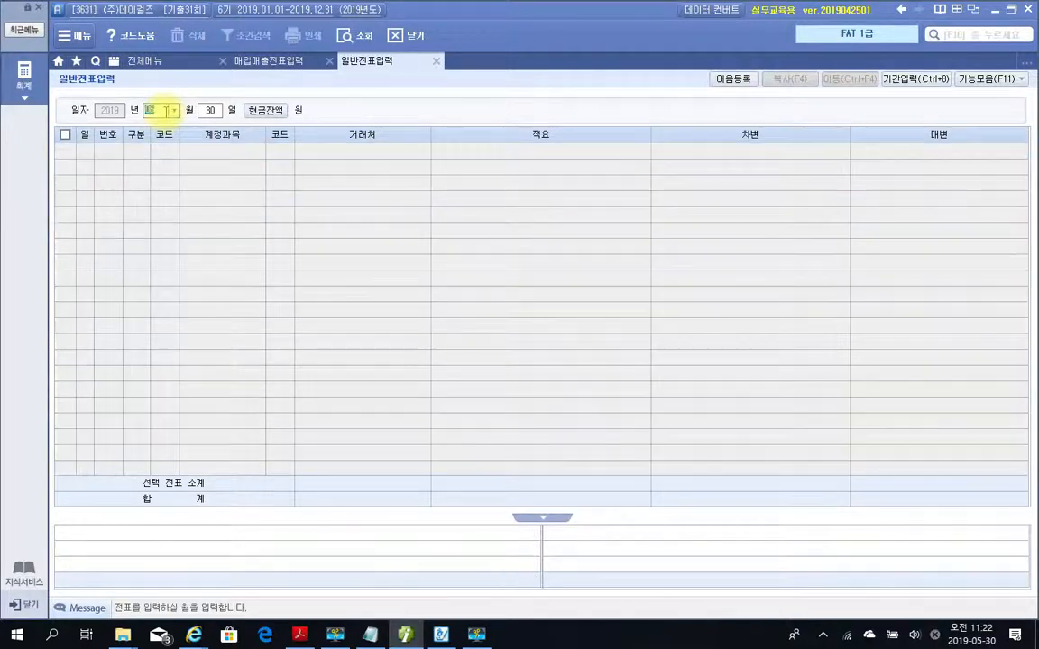
type("08")
key("Return")
type("30")
key("Return")
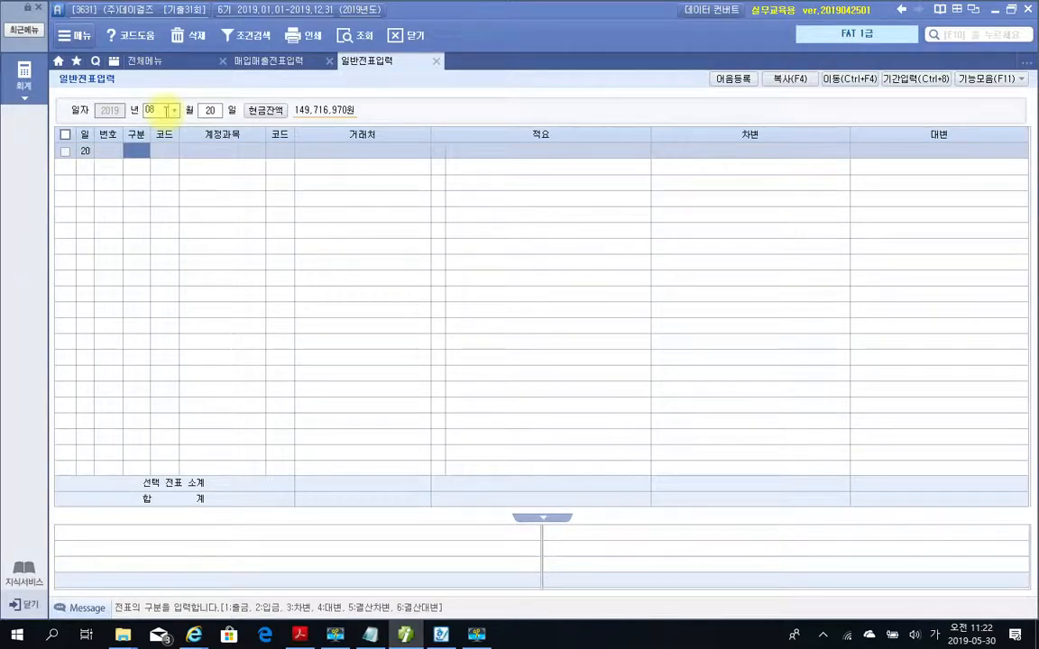
Start a 대변 line on the August 20 voucher with account 120 미수금.
type("4")
key("Return")
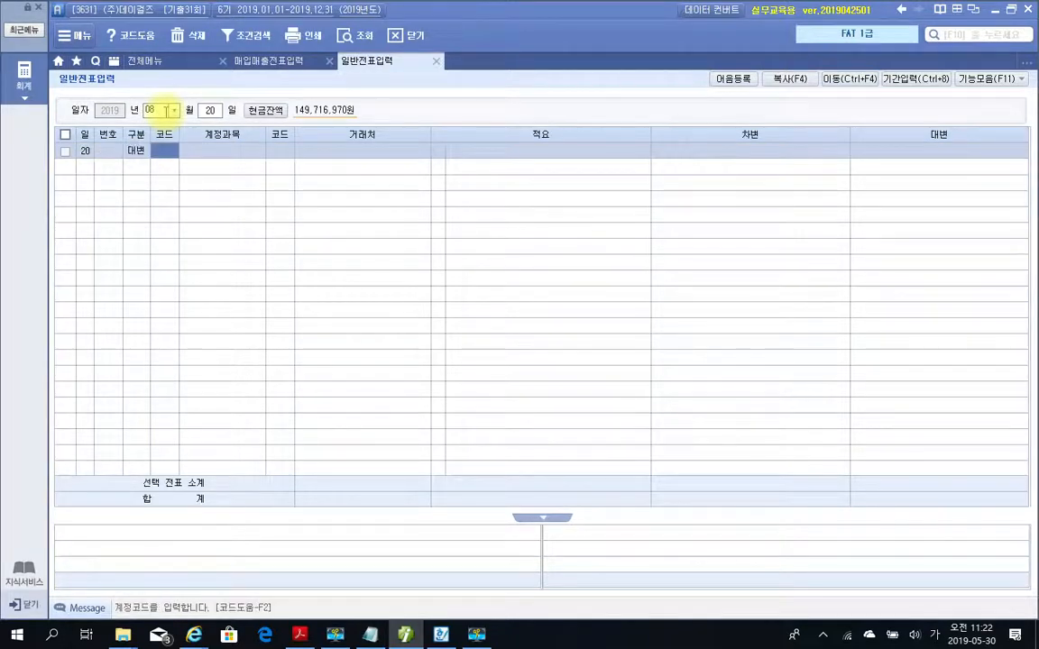
type("미수")
key("Return")
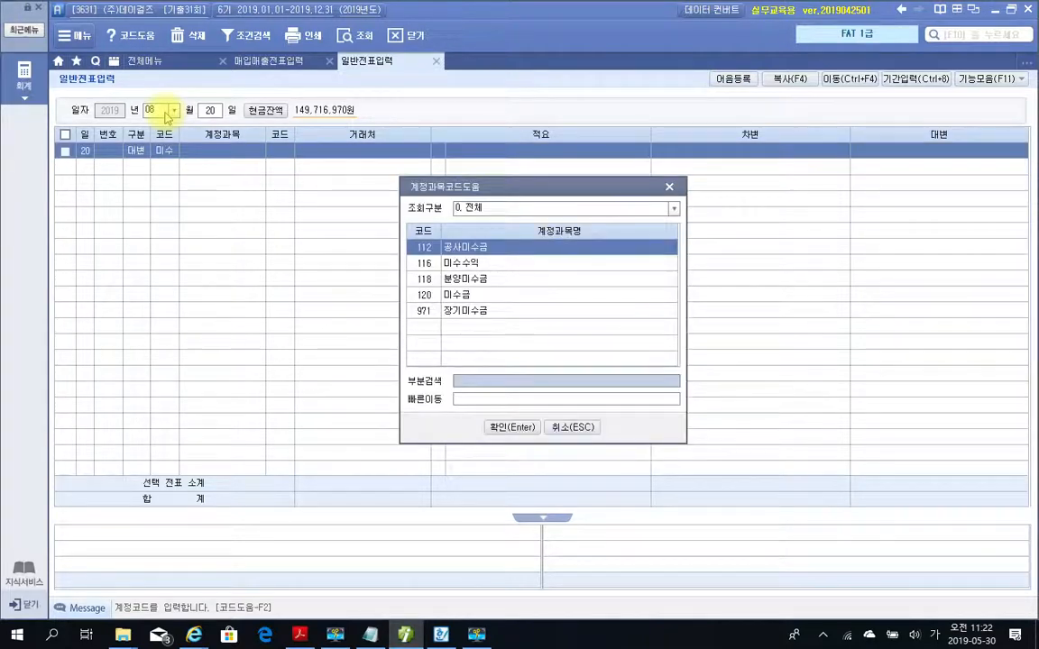
key("Down")
key("Down")
key("Down")
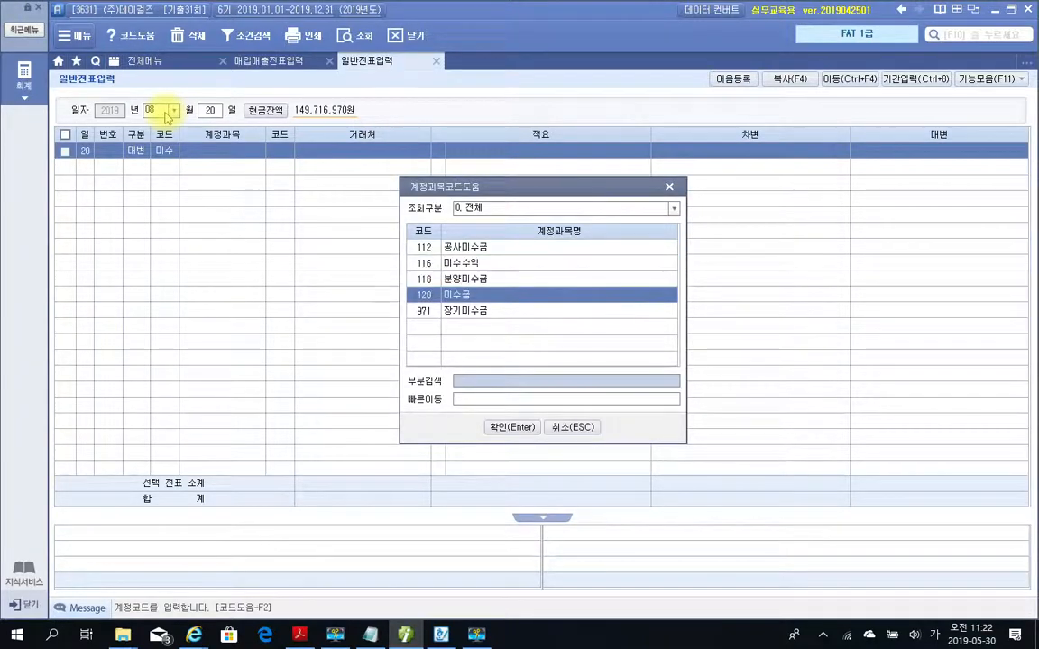
key("Return")
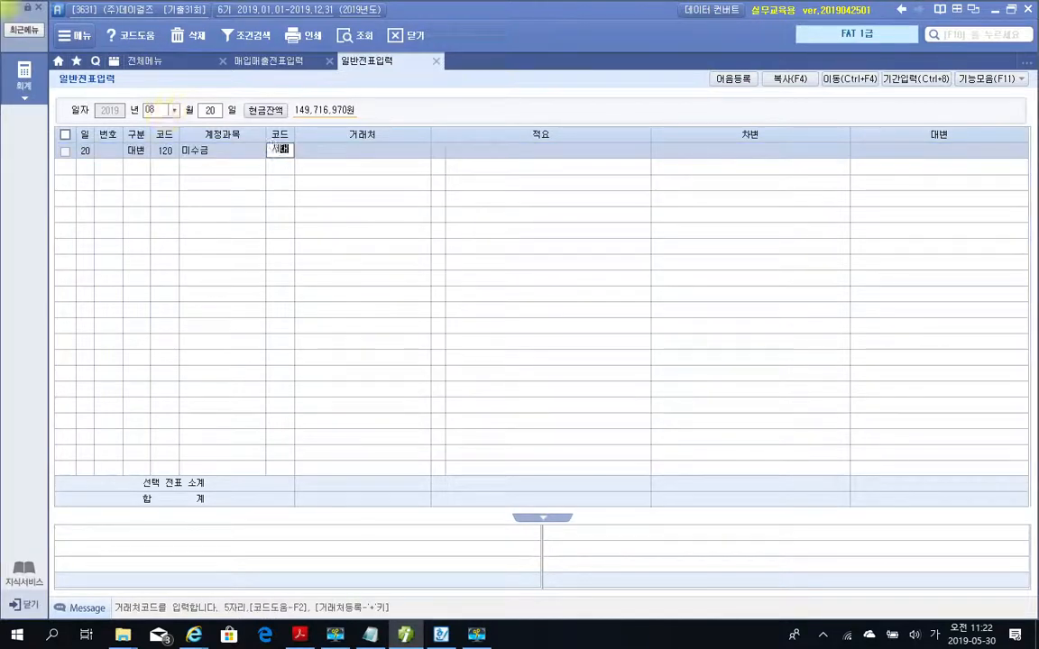
Assign 서대문세무서 as the 미수금 line's 거래처 and enter a credit amount of 339,000.
key("Return")
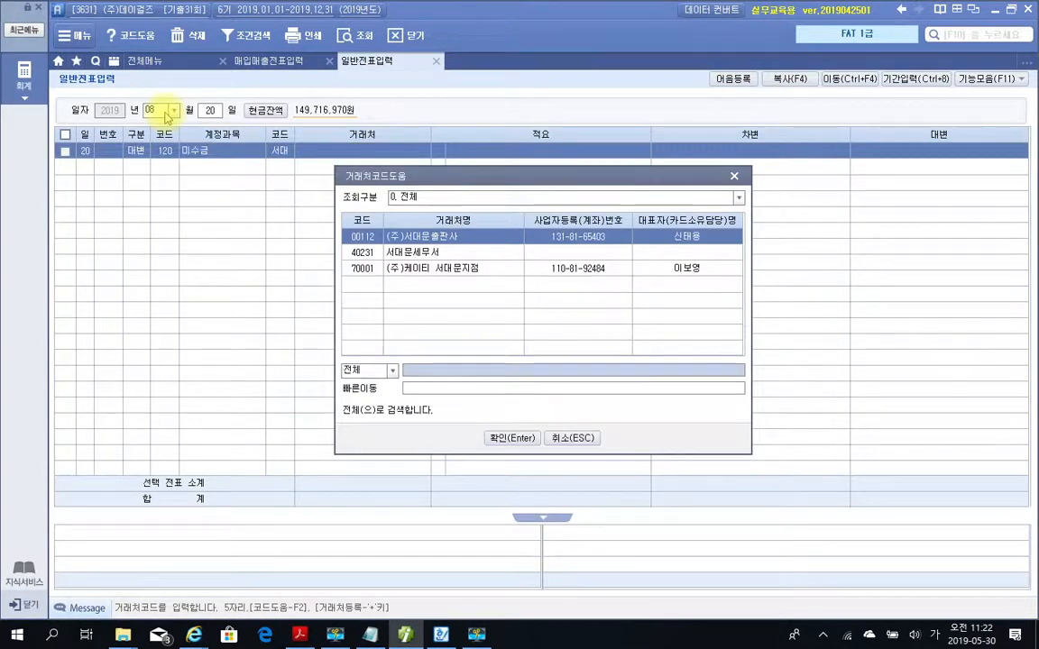
key("Return")
key("Return")
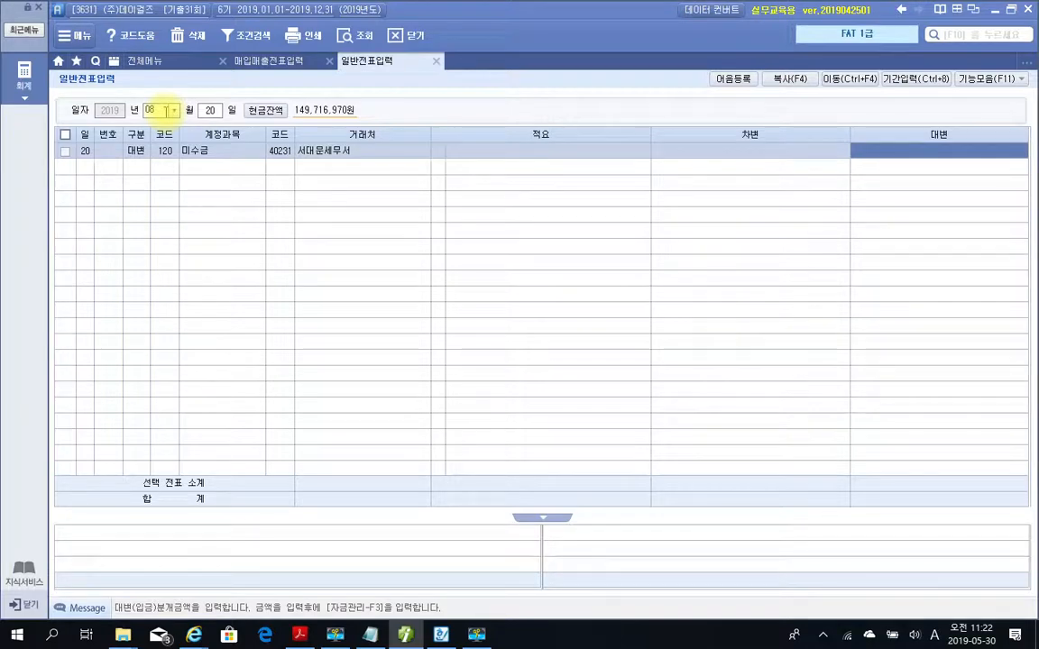
type("3390000")
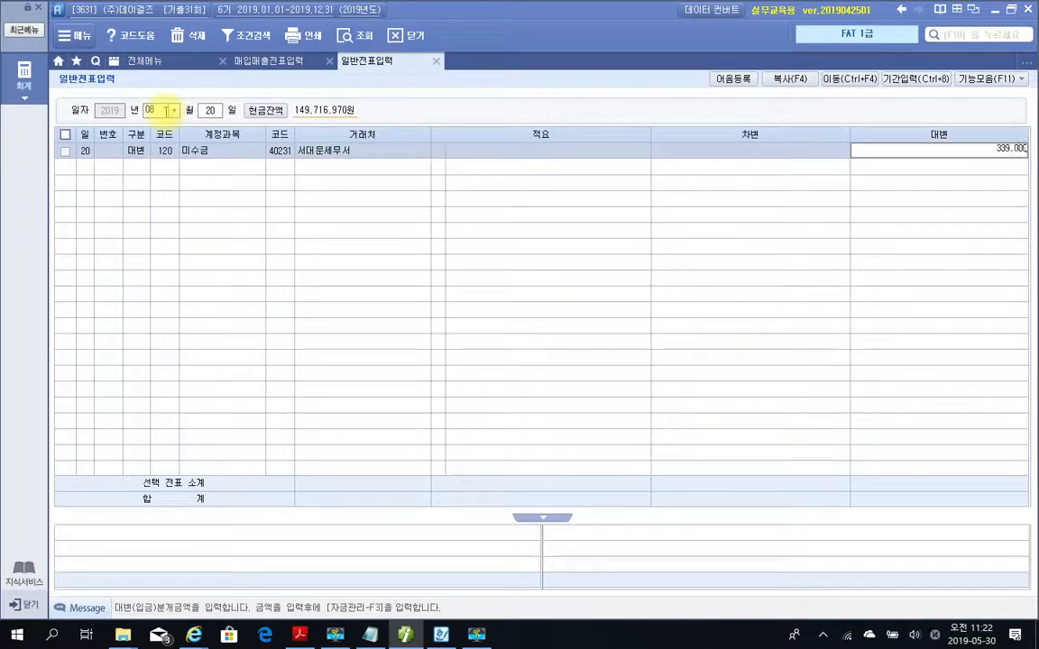
key("Return")
Add a 차변 line for account 103 보통예금 with 거래처 국민은행(보통) and an amount of 339,000.
type("3")
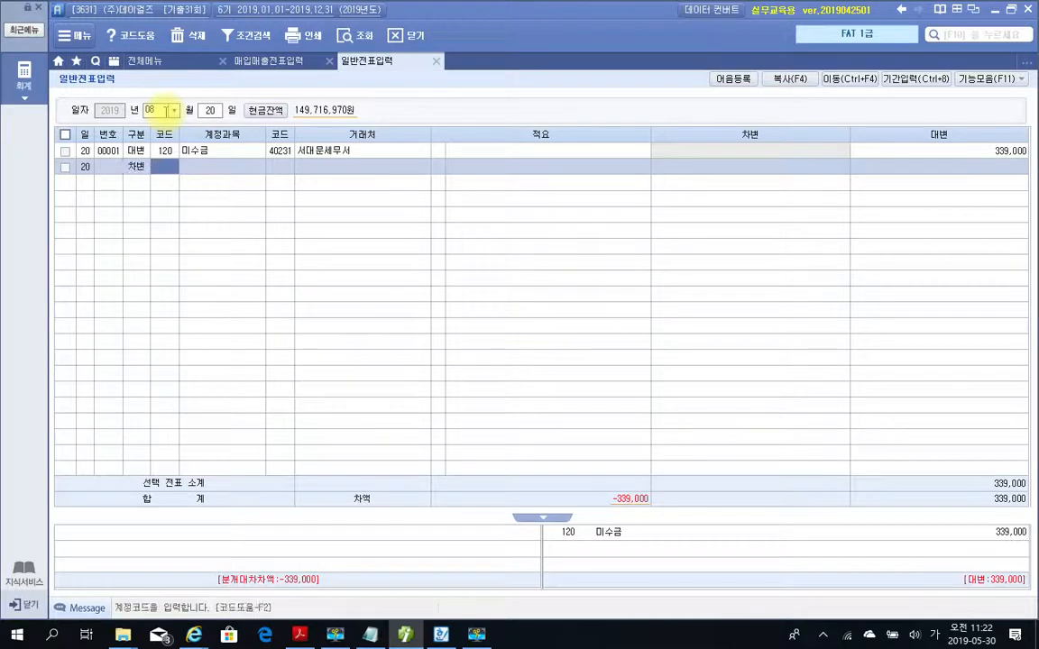
type("103")
key("Return")
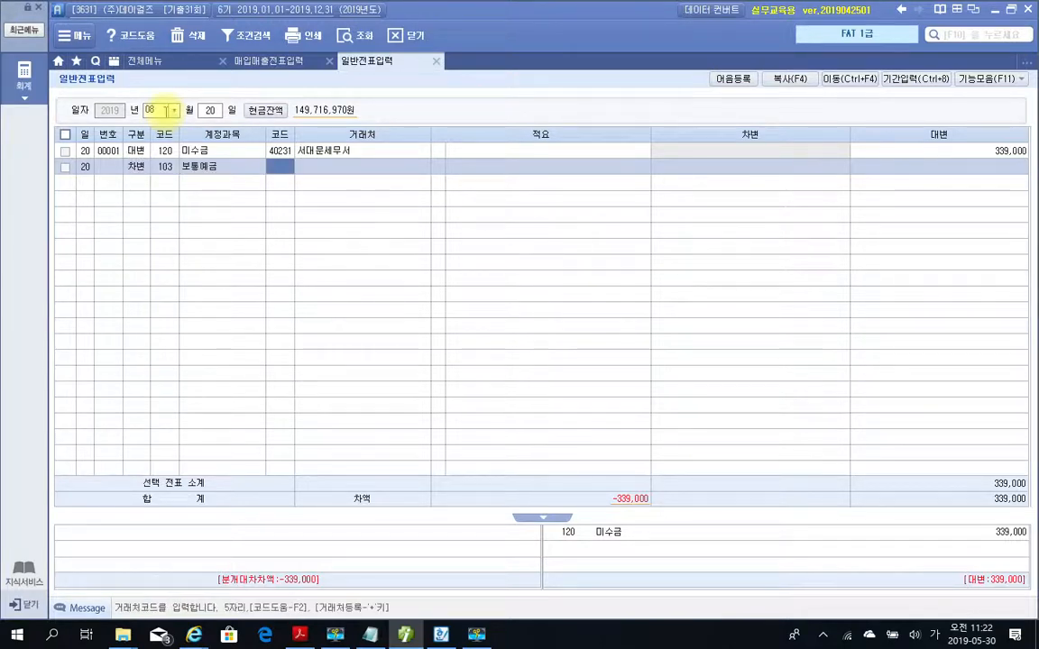
type("국민")
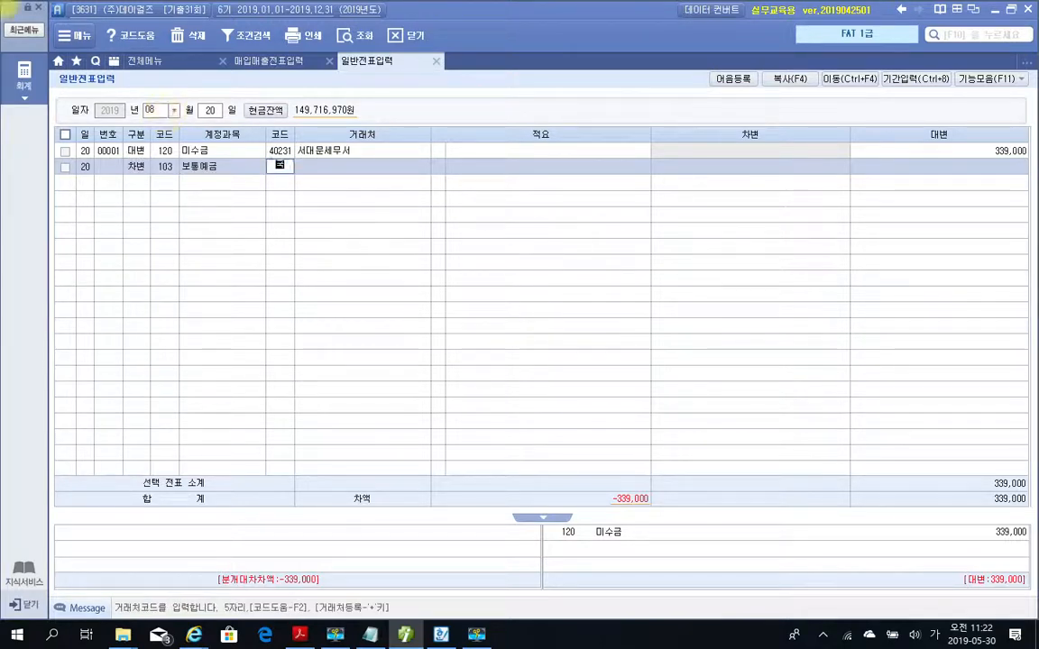
key("Return")
key("Down")
key("Return")
key("Return")
type("3390000")
key("Return")
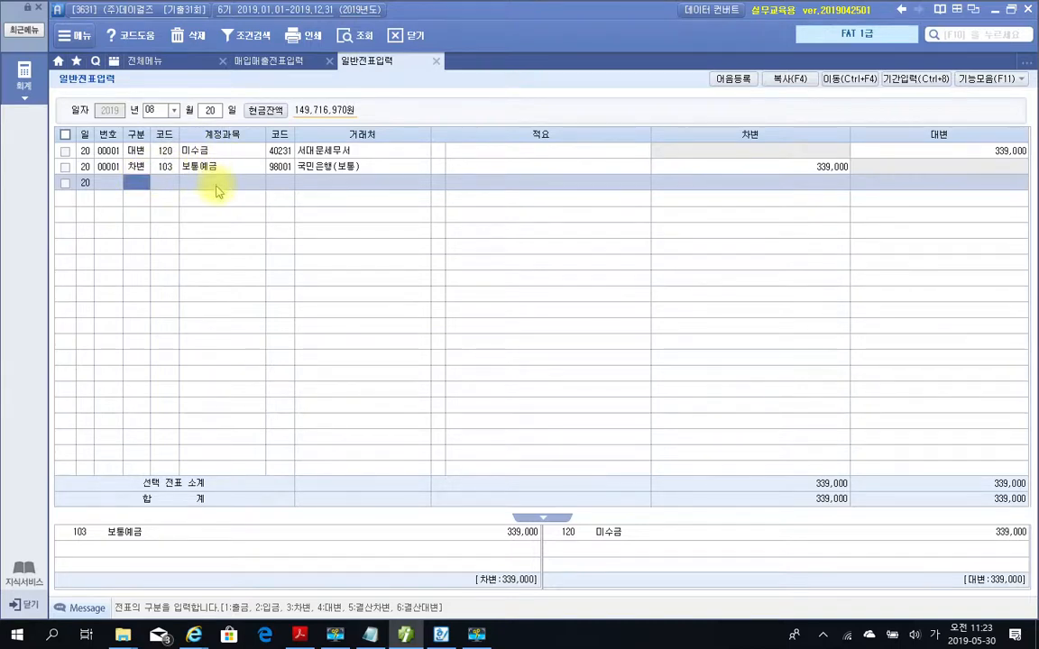
mouse_move(253, 132)
left_mouse_down()
mouse_move(346, 188)
mouse_move(376, 191)
left_mouse_up()
key("Escape")
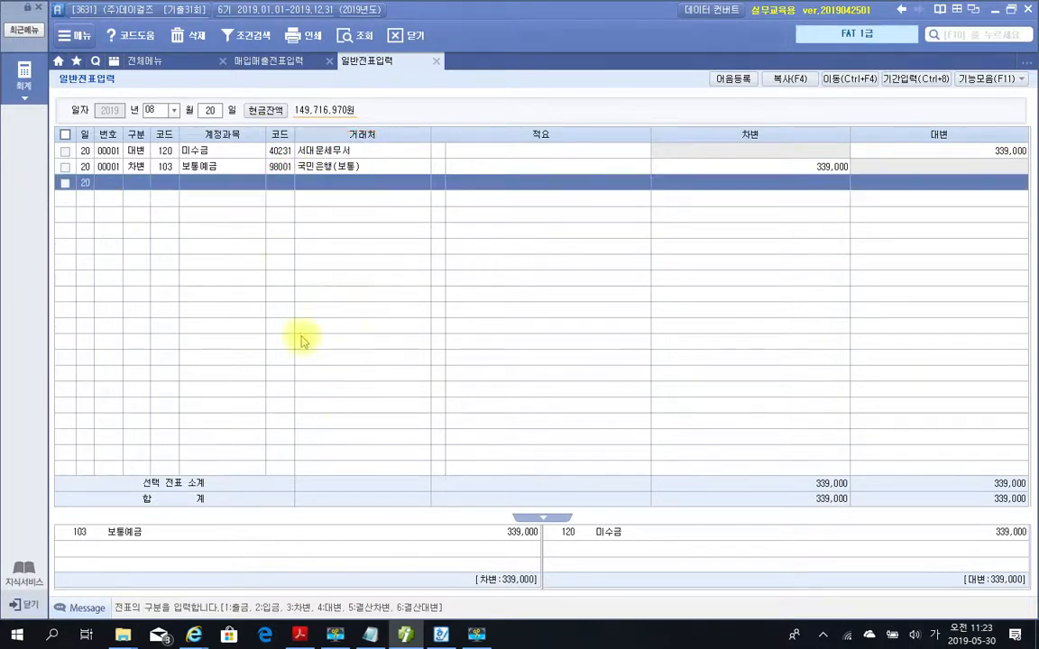
Return to the problem PDF, go to 문제 4 결산, and frame the heading 손익의 예상(발생)과 이연.
left_click(400, 635)
scroll(441, 455, "down", 3)
scroll(443, 450, "down", 10)
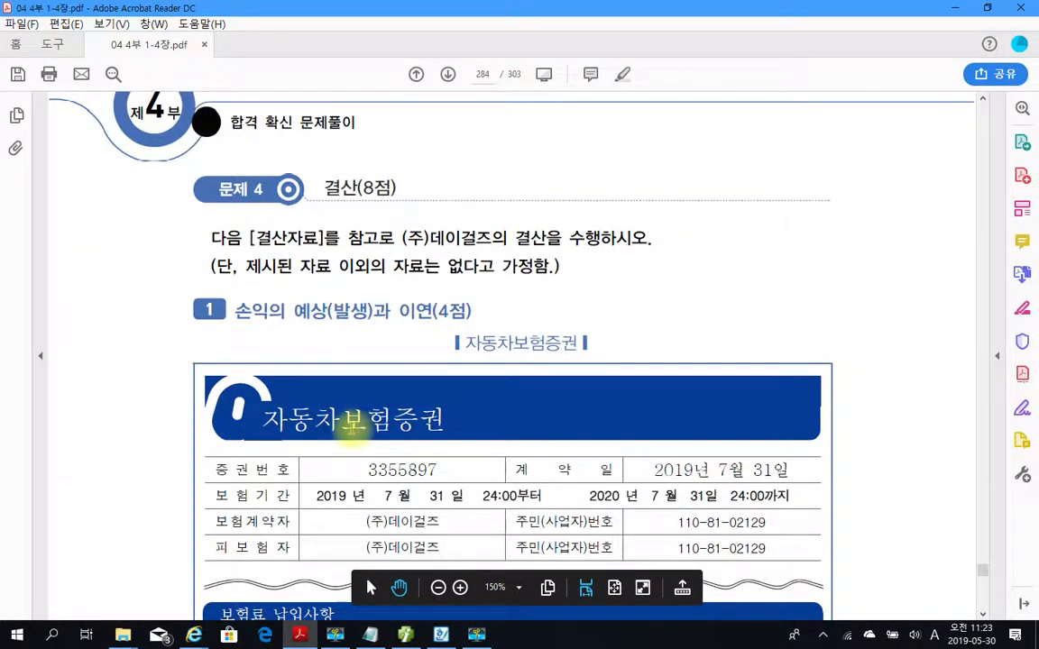
scroll(350, 422, "down", 2)
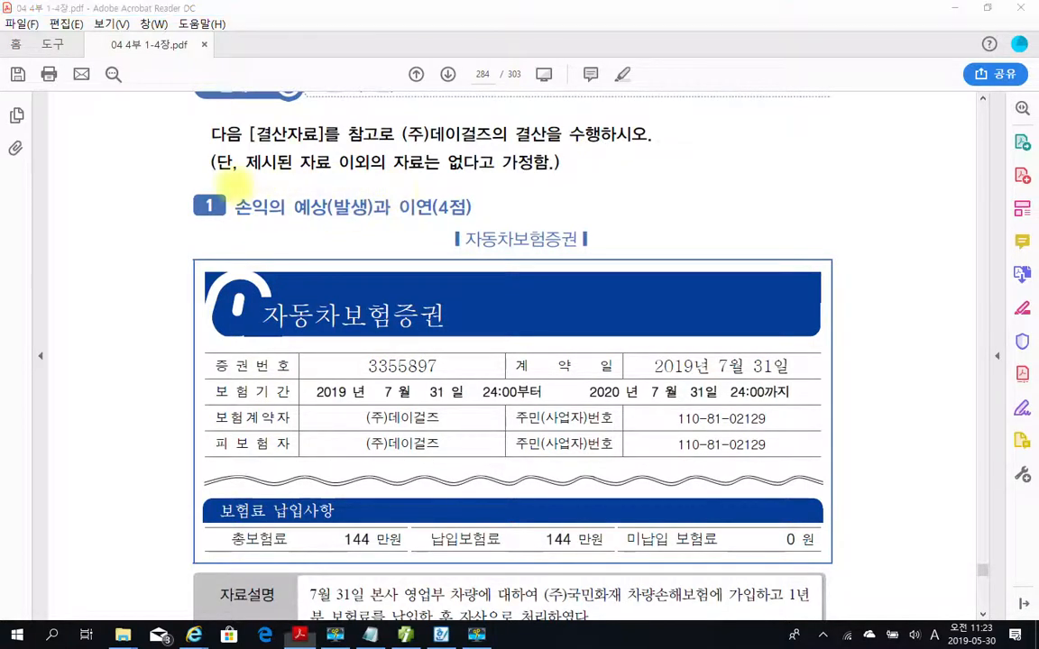
left_click_drag(156, 181, 503, 229)
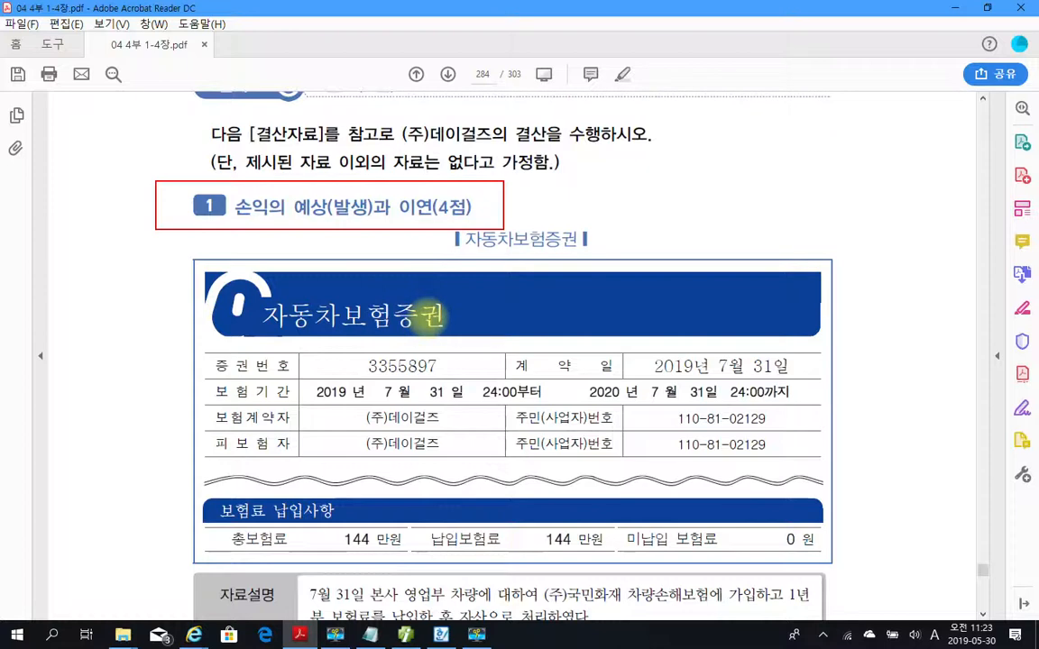
Frame the insurance problem's 자료설명 and 평가문제 box and underline 자산으로 처리 and 보험료 경과분을 계상하시오.
scroll(290, 185, "down", 3)
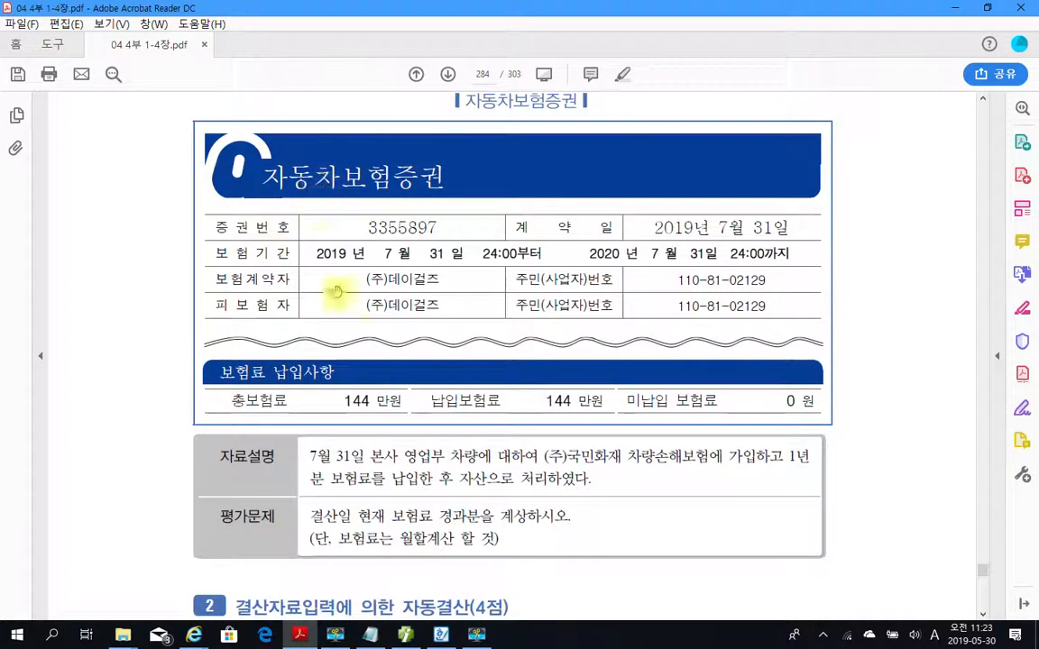
scroll(320, 365, "down", 2)
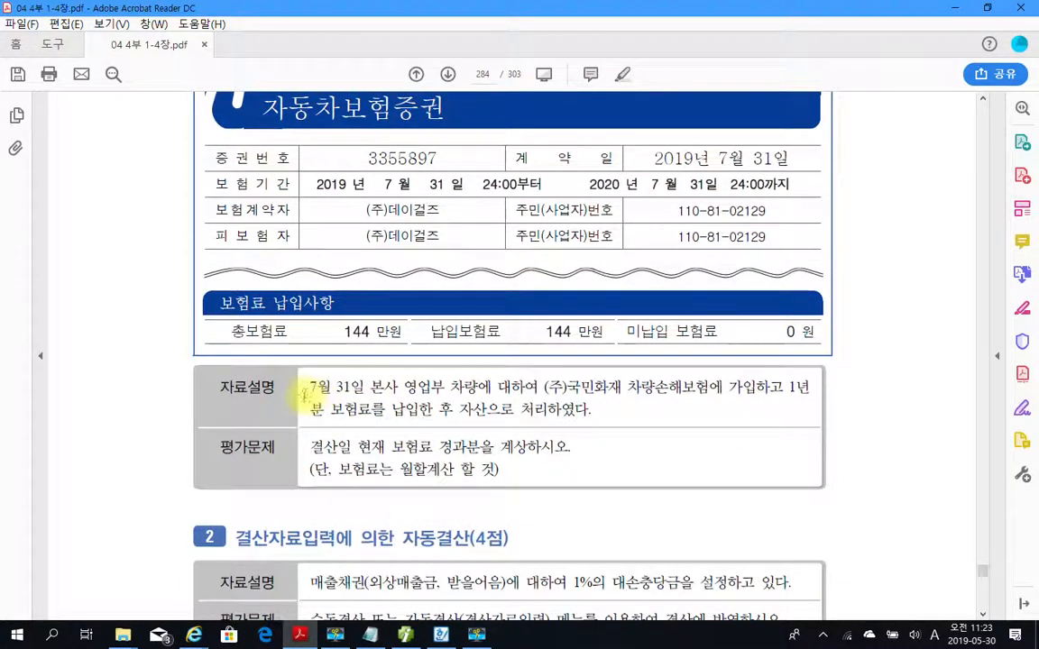
mouse_move(175, 353)
left_mouse_down()
mouse_move(315, 396)
mouse_move(911, 516)
mouse_move(901, 499)
left_mouse_up()
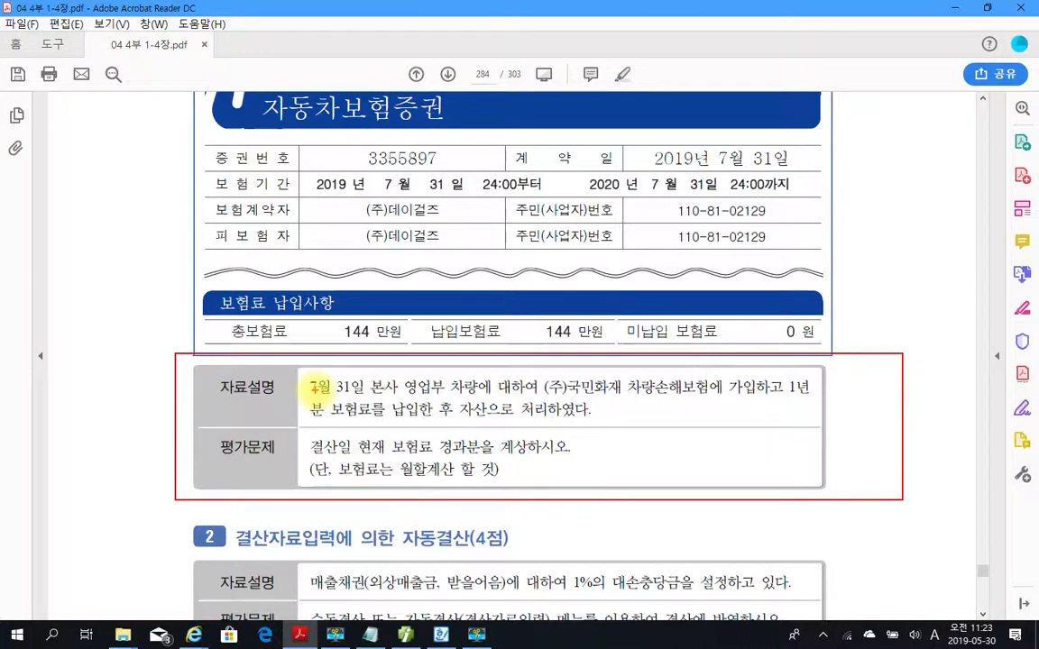
left_click_drag(457, 421, 554, 422)
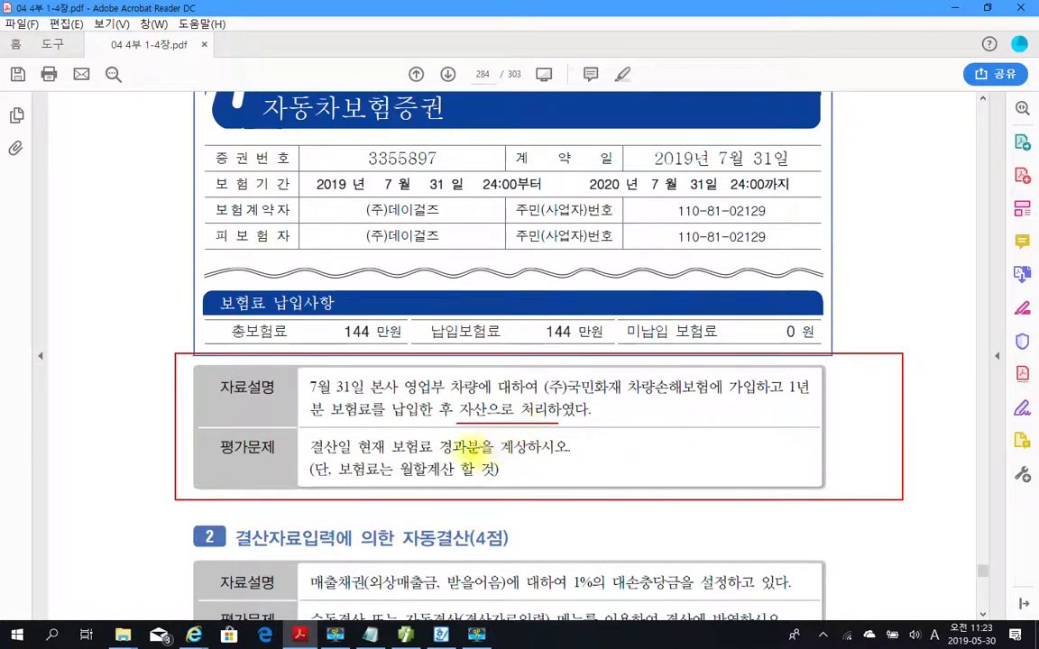
left_click_drag(393, 456, 595, 458)
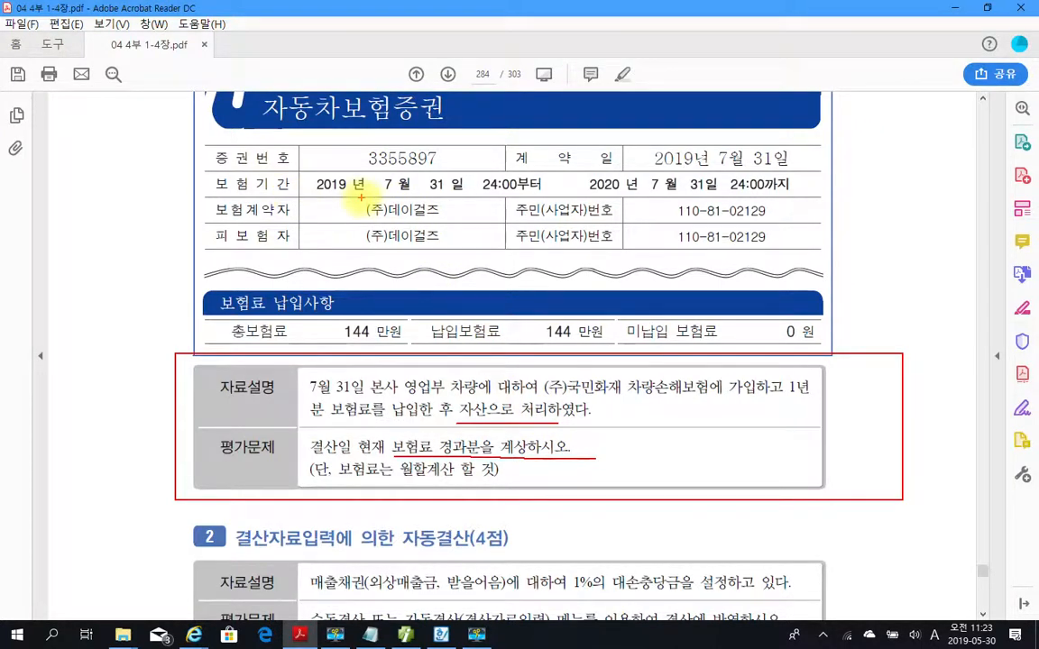
Underline the 7월 31일 start date in 보험기간, circle 월할, and write a circled 5 beside the insurance policy.
left_click_drag(369, 193, 449, 193)
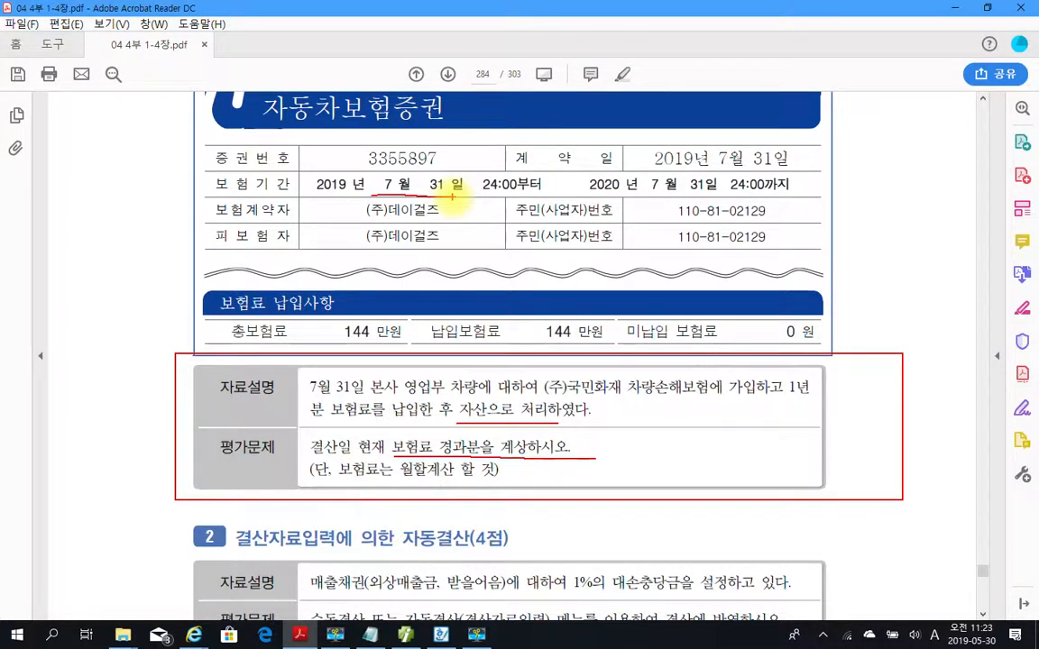
mouse_move(428, 485)
left_mouse_down()
mouse_move(395, 481)
mouse_move(417, 455)
mouse_move(424, 481)
left_mouse_up()
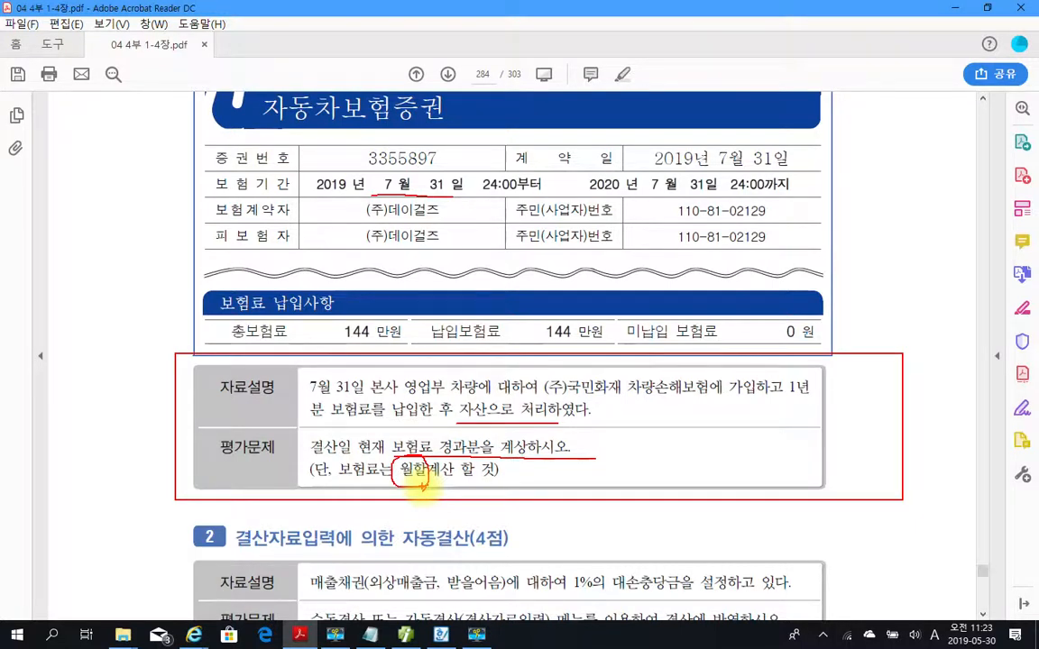
mouse_move(839, 285)
left_mouse_down()
mouse_move(853, 238)
mouse_move(798, 209)
mouse_move(874, 298)
left_mouse_up()
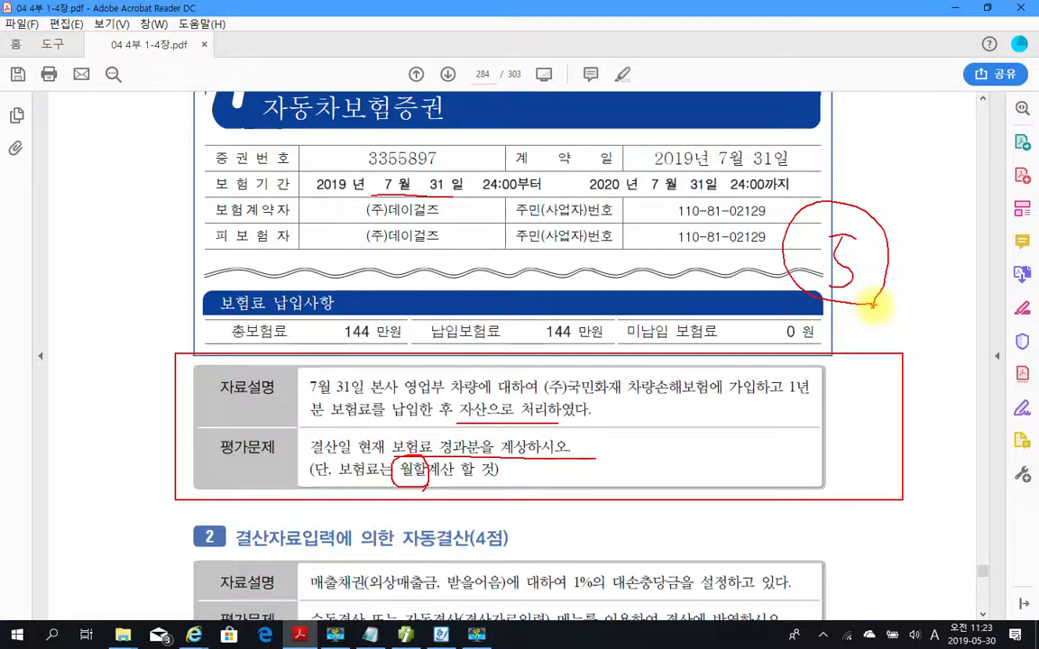
Circle the 144만원 total premium in 보험료 납입사항 and handwrite × 5 / 12 = above it.
mouse_move(359, 300)
left_mouse_down()
mouse_move(323, 332)
mouse_move(400, 322)
mouse_move(395, 354)
left_mouse_up()
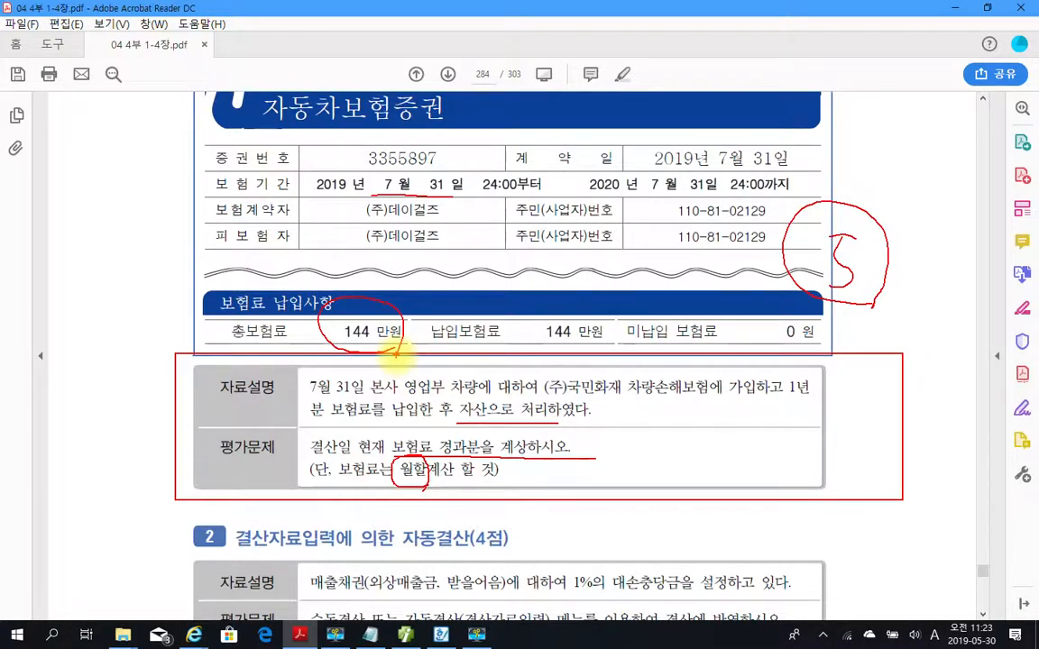
left_click_drag(444, 265, 426, 307)
left_click_drag(414, 277, 449, 300)
mouse_move(478, 236)
left_mouse_down()
mouse_move(479, 293)
mouse_move(506, 259)
left_mouse_up()
mouse_move(561, 213)
left_mouse_down()
mouse_move(549, 287)
mouse_move(570, 286)
left_mouse_up()
left_click_drag(588, 239, 642, 263)
left_click_drag(656, 222, 690, 213)
left_click_drag(658, 244, 688, 232)
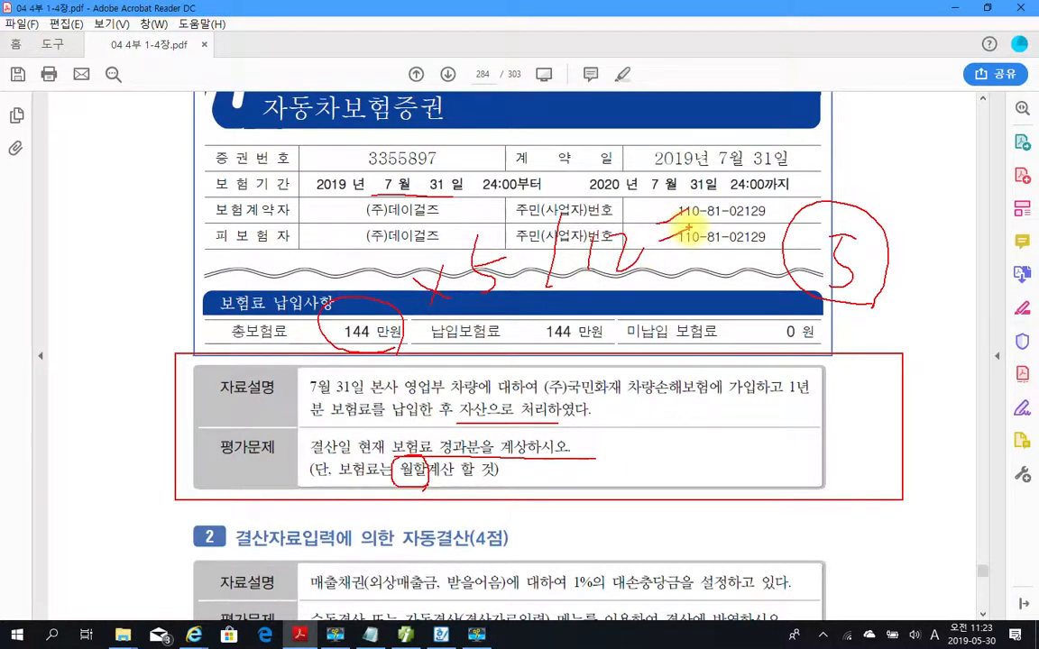
Handwrite 600,000 as the calculation's result, draw a frame around it, and circle 보험료 in the 평가문제 text.
mouse_move(747, 138)
left_mouse_down()
mouse_move(743, 193)
mouse_move(728, 203)
left_mouse_up()
left_click_drag(781, 158, 800, 165)
left_click_drag(819, 180, 819, 209)
mouse_move(841, 138)
left_mouse_down()
mouse_move(863, 156)
mouse_move(872, 124)
mouse_move(912, 131)
mouse_move(887, 114)
left_mouse_up()
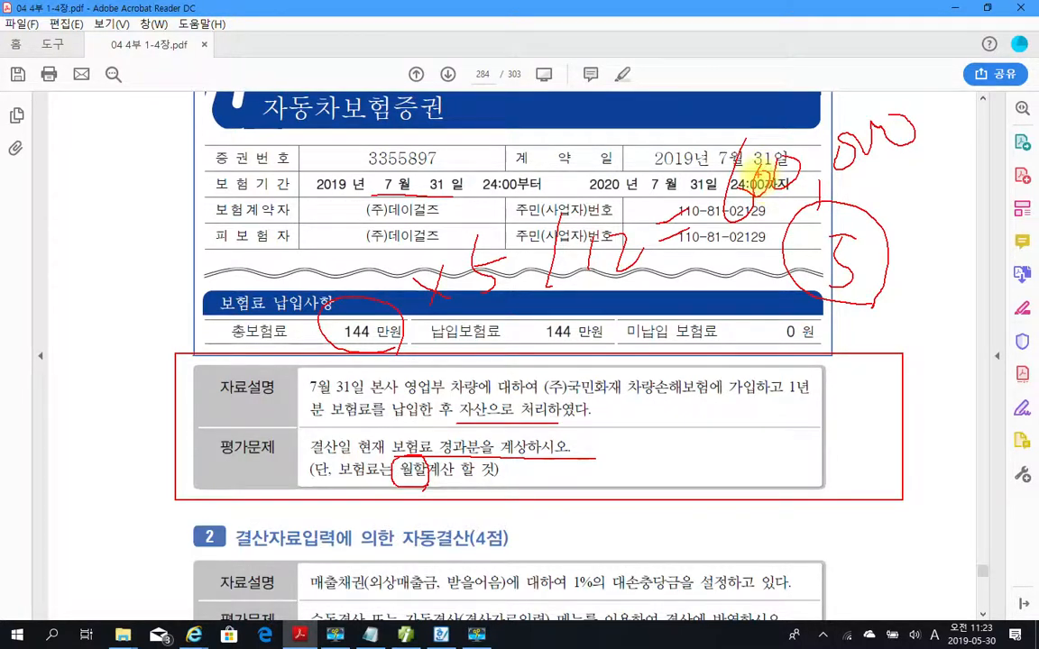
left_click_drag(922, 147, 658, 223)
mouse_move(687, 158)
left_mouse_down()
mouse_move(811, 100)
mouse_move(919, 116)
mouse_move(921, 149)
left_mouse_up()
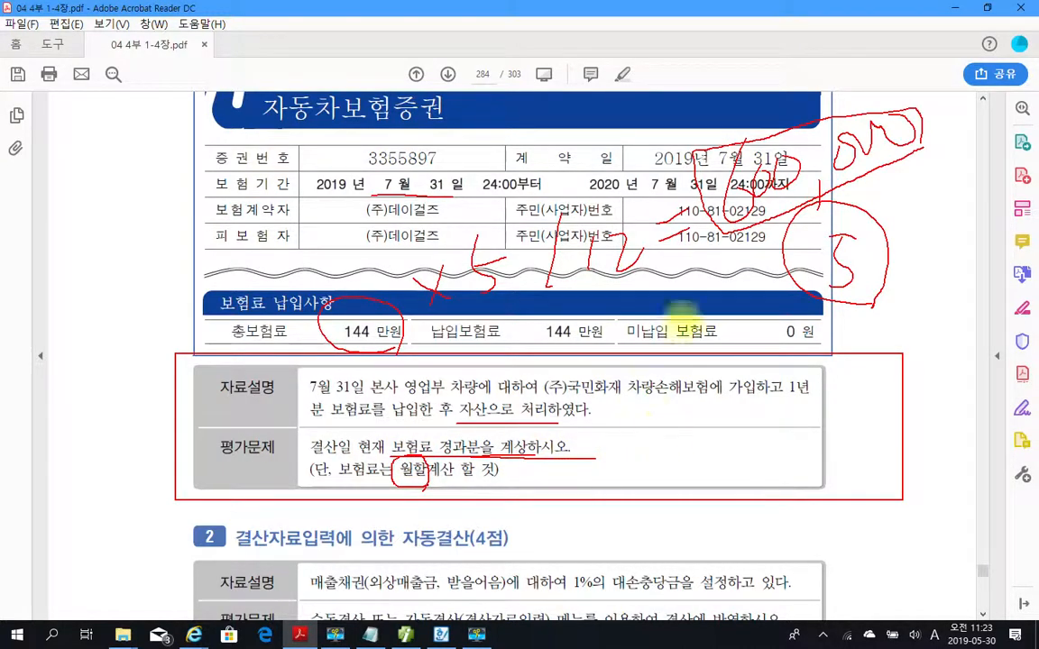
mouse_move(450, 452)
left_mouse_down()
mouse_move(373, 456)
mouse_move(436, 461)
left_mouse_up()
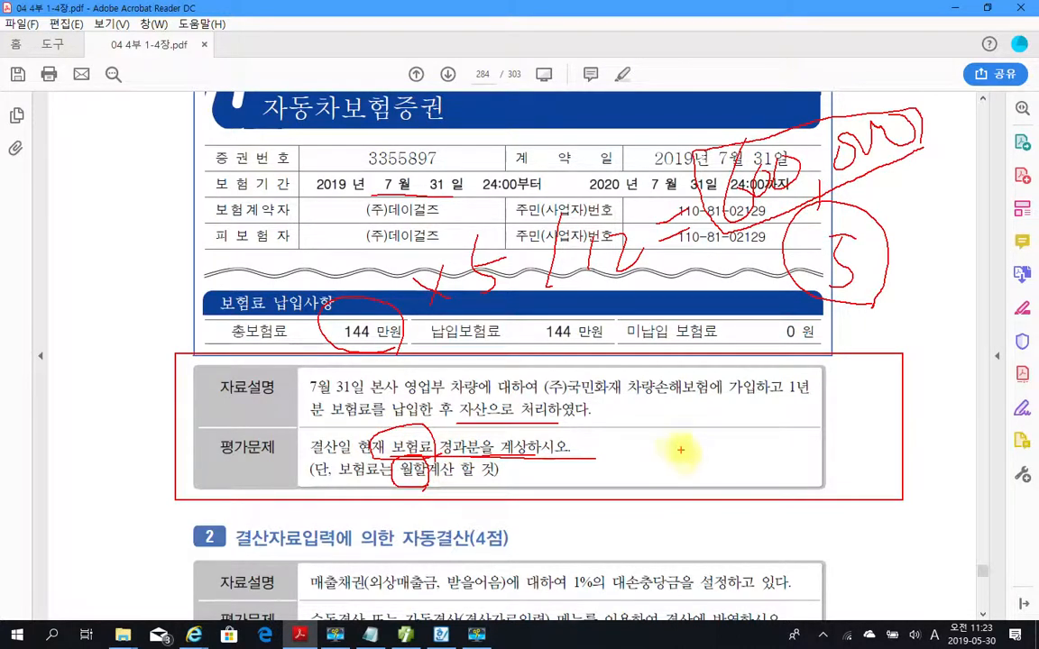
left_click_drag(669, 431, 649, 487)
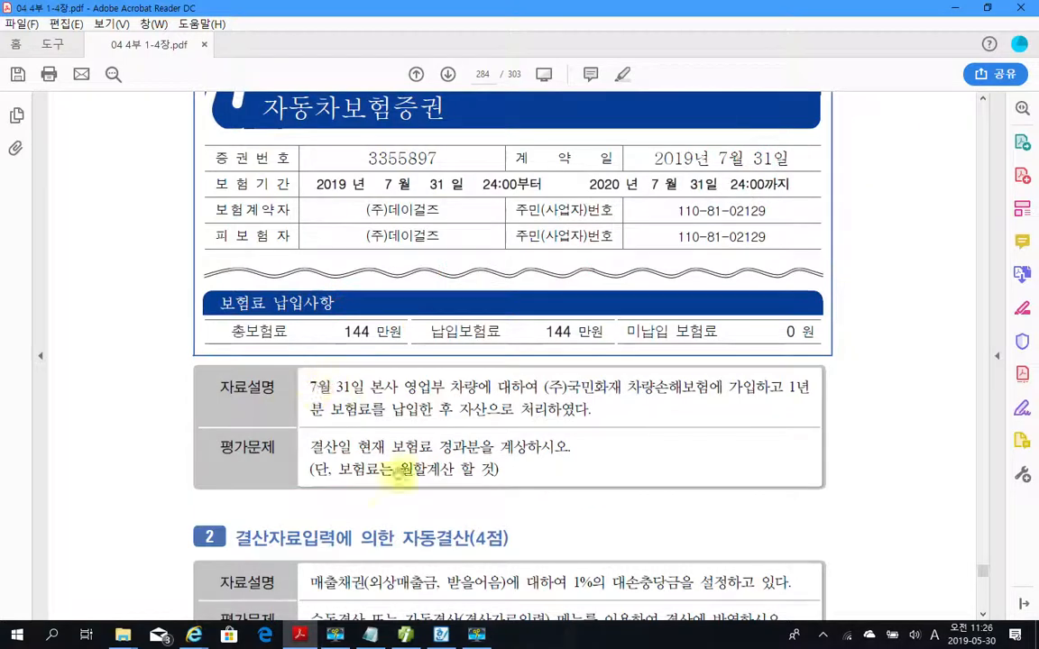
Switch to 일반전표입력, look up the July 31 vouchers, and inspect the 차변 line for account 133 선급비용.
left_click(405, 635)
left_click(153, 109)
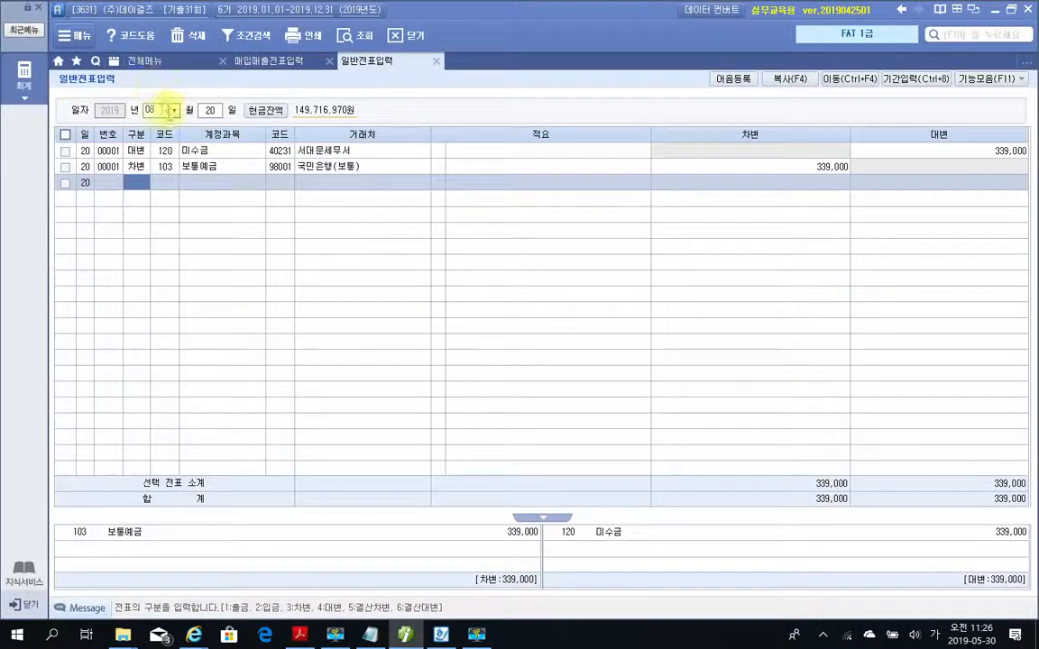
type("7")
key("Return")
type("31")
key("Return")
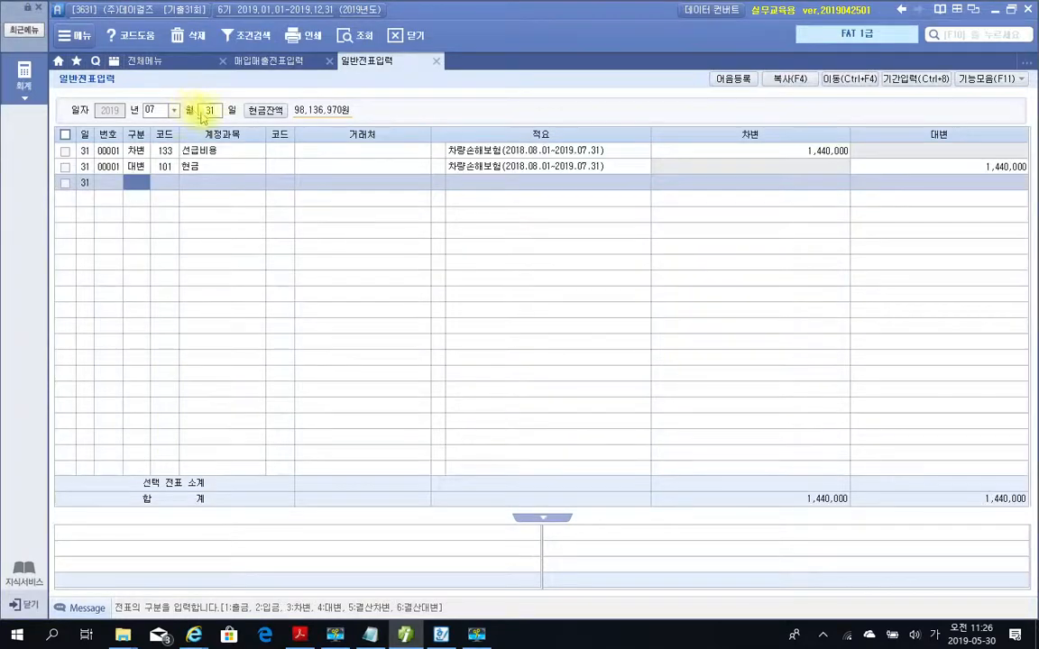
left_click(165, 153)
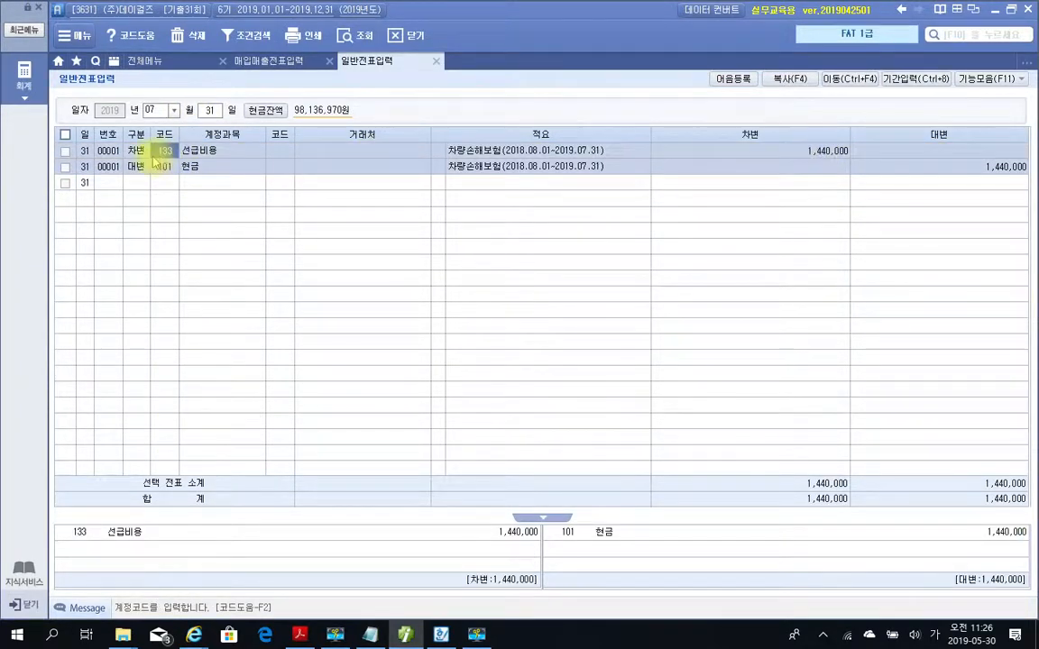
left_click(136, 154)
left_click(156, 153)
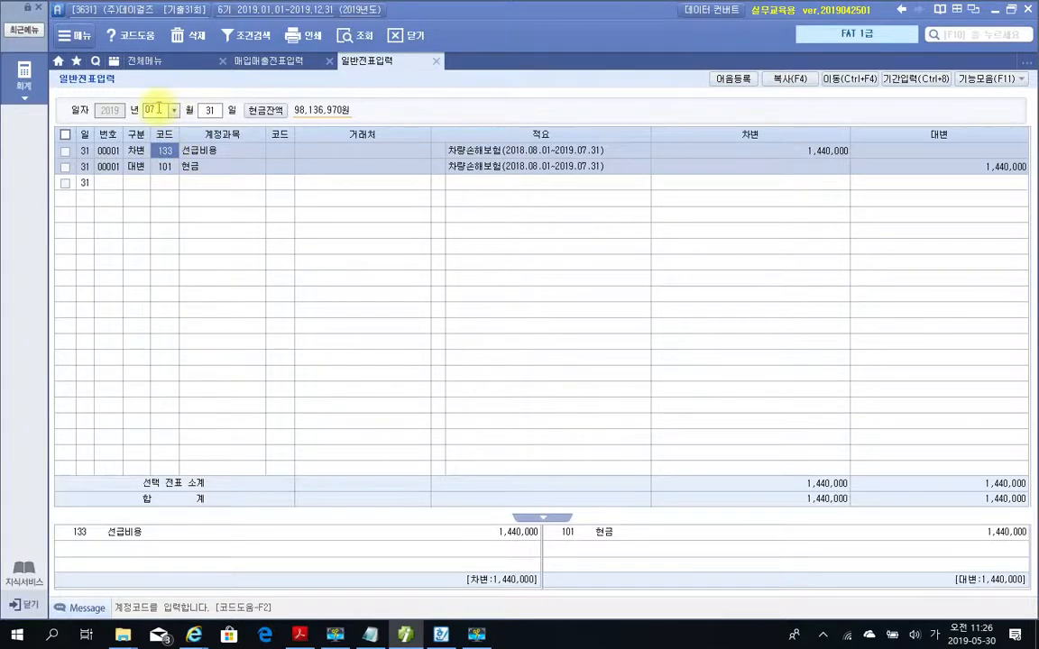
Set the voucher date to December 31 and start a 대변 line for account 133 선급비용.
left_click(157, 109)
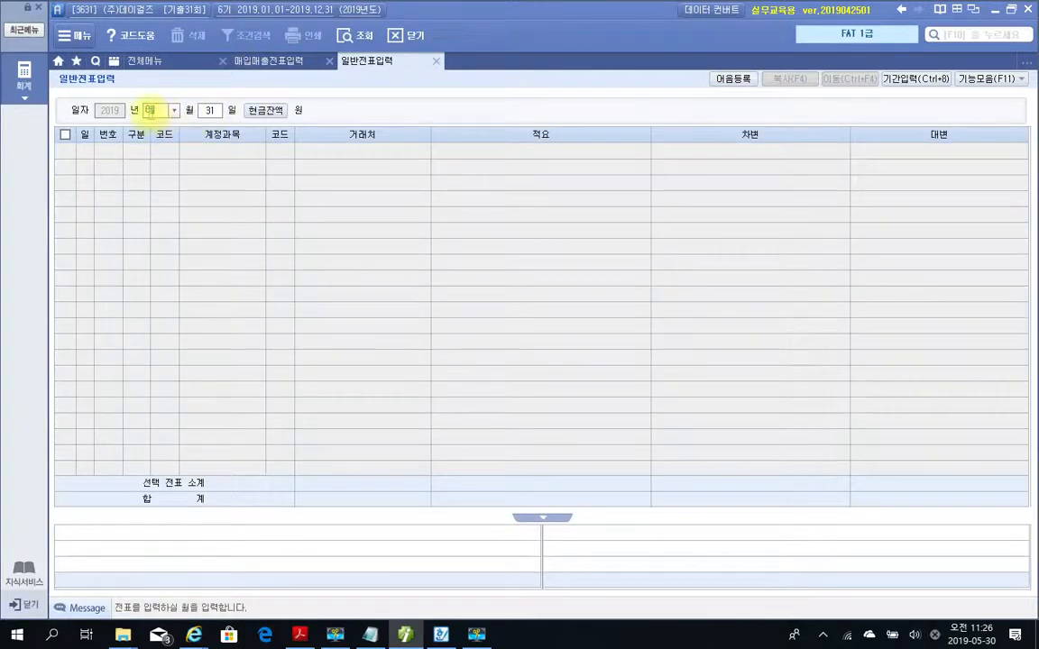
type("12")
key("Return")
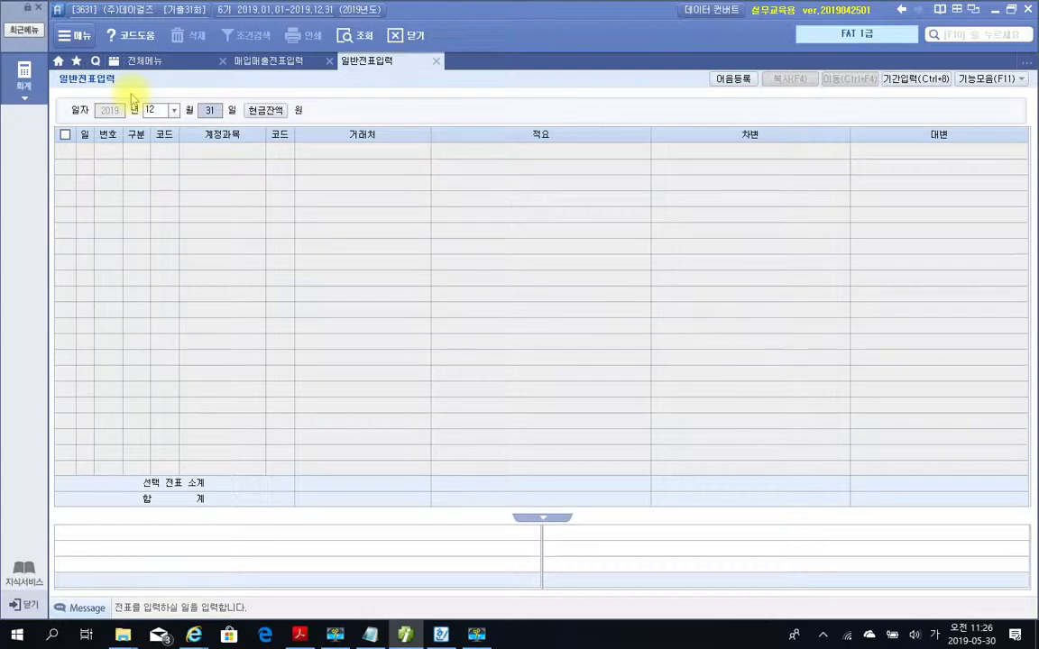
key("Return")
type("4")
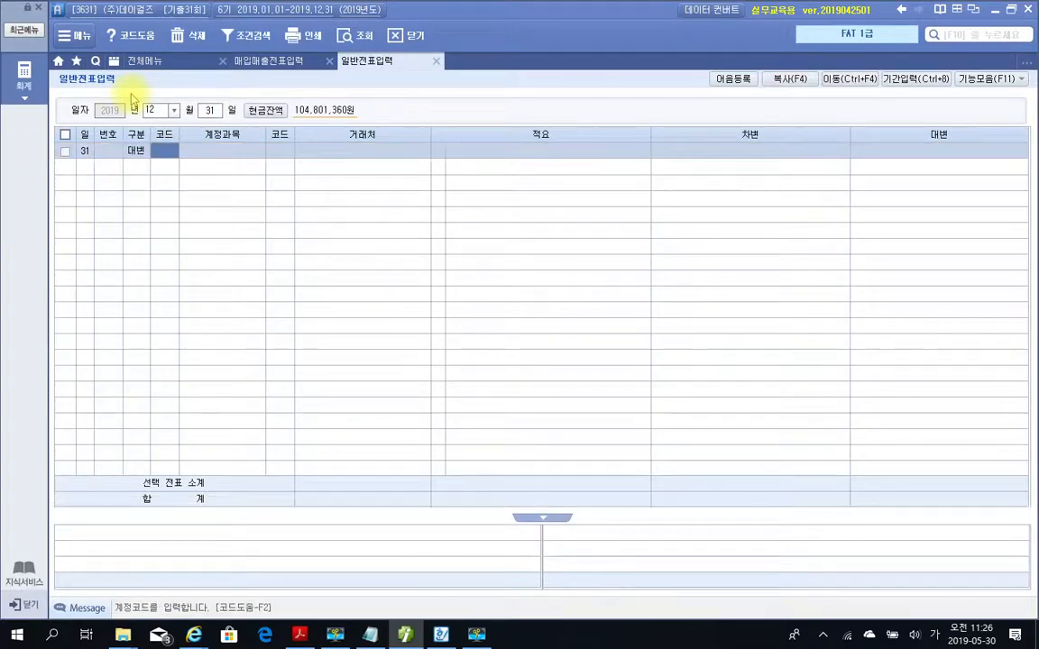
type("선급")
key("Return")
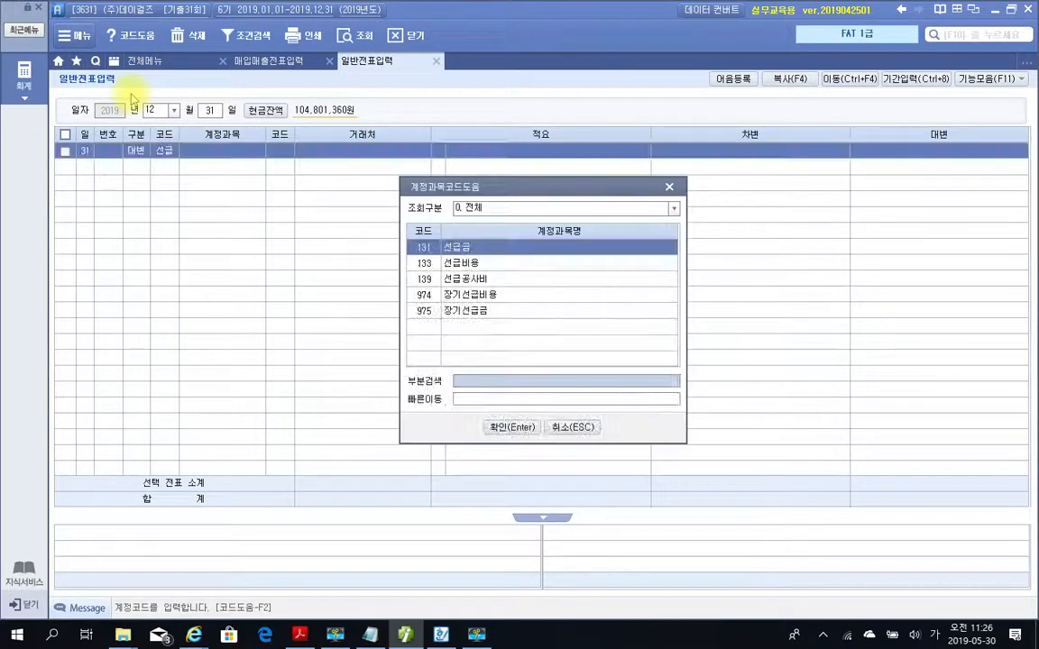
key("Down")
key("Return")
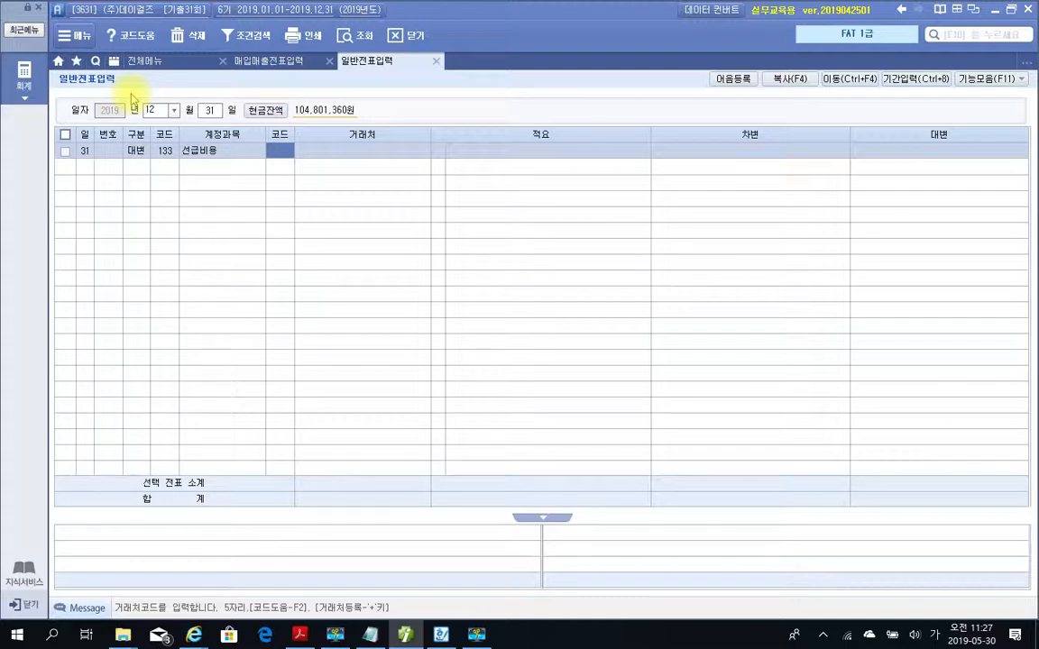
Assign (주)국민화재 as the 선급비용 line's 거래처 and enter 600,000 as its 대변 amount.
type("국민")
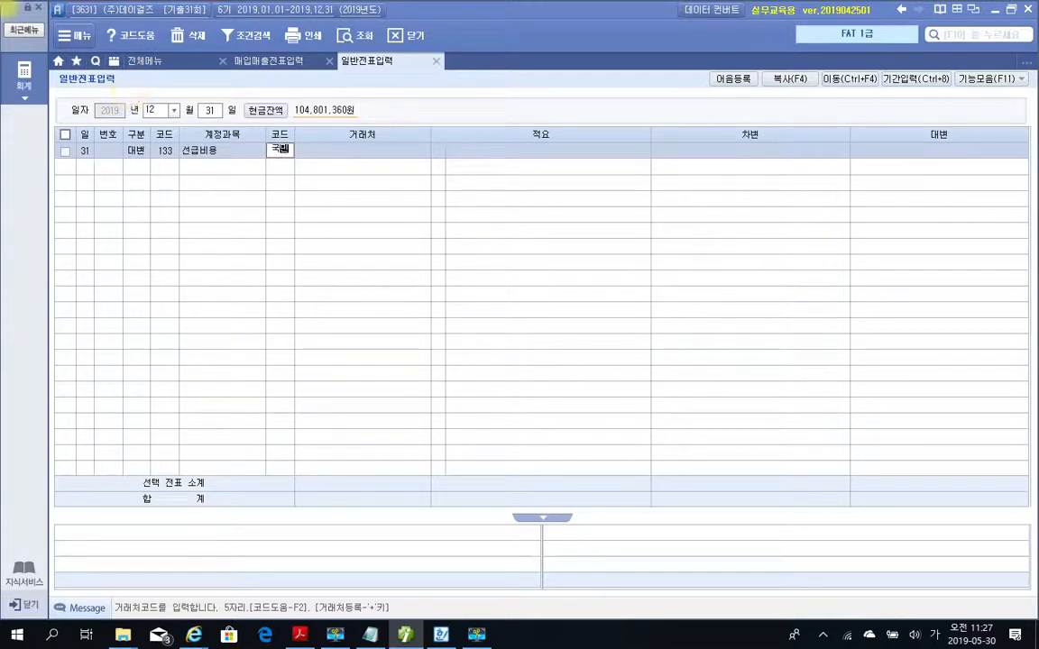
key("Return")
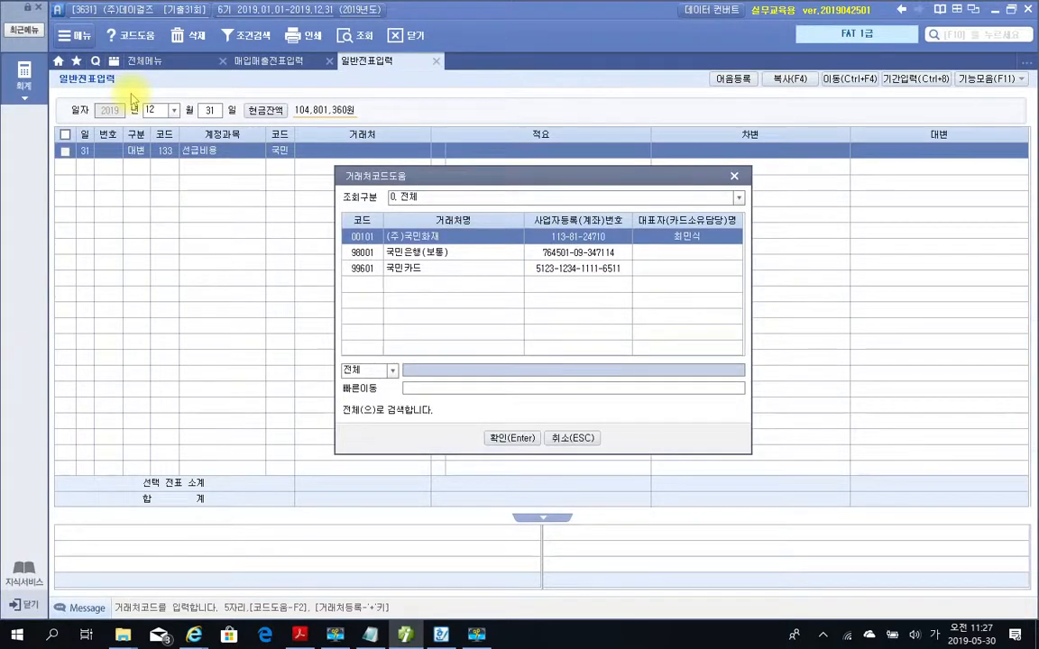
key("Return")
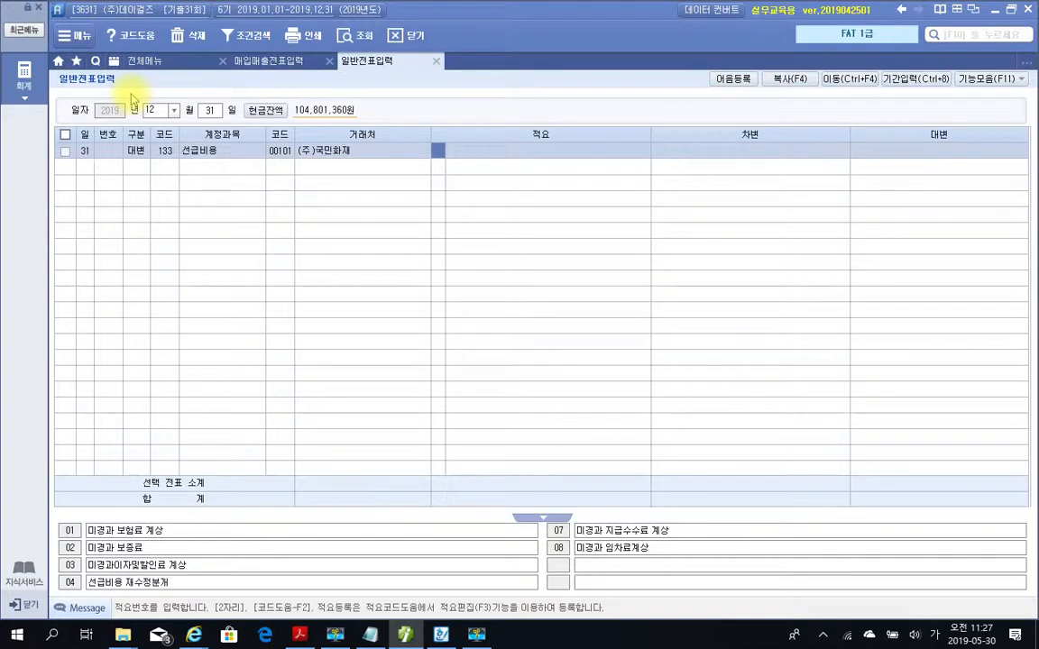
key("Return")
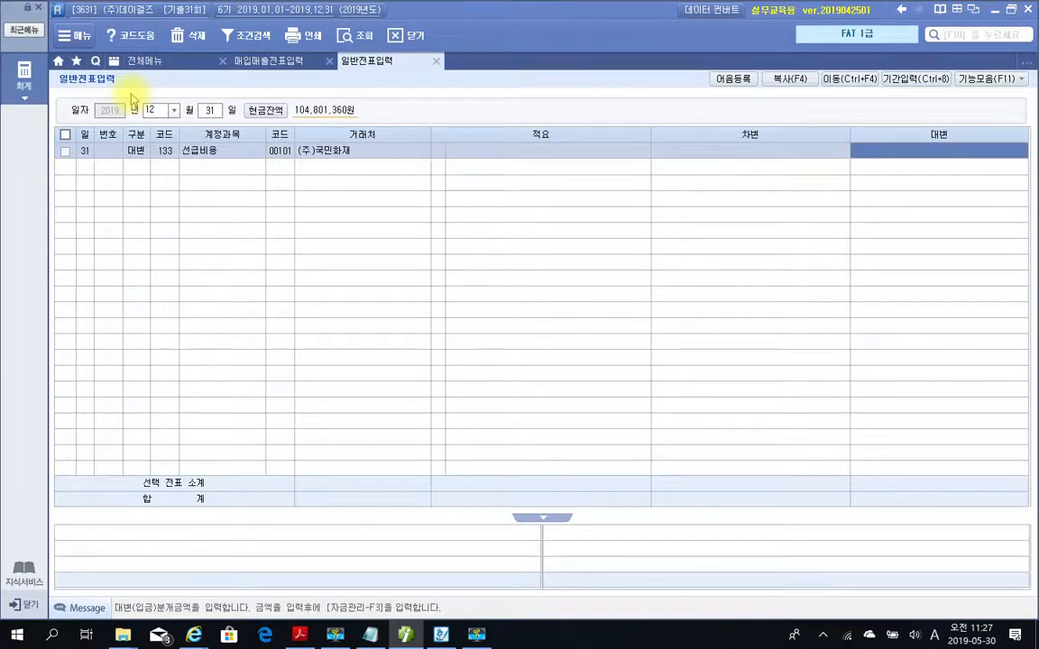
type("6000000")
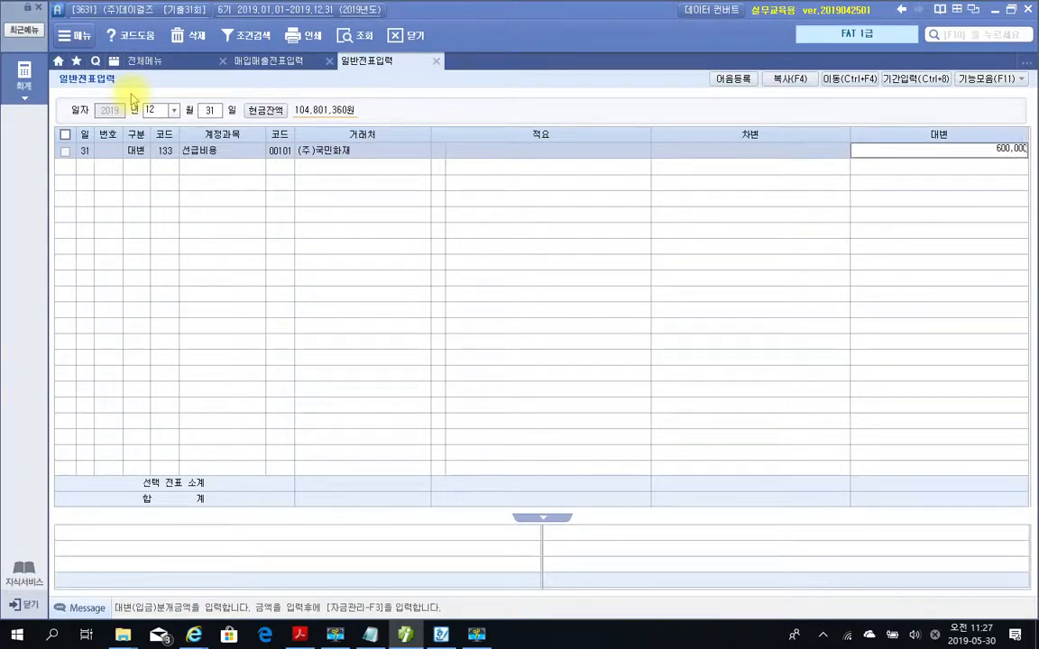
key("Return")
Start a 차변 line in the December 31 voucher for account 821 보험료.
type("3")
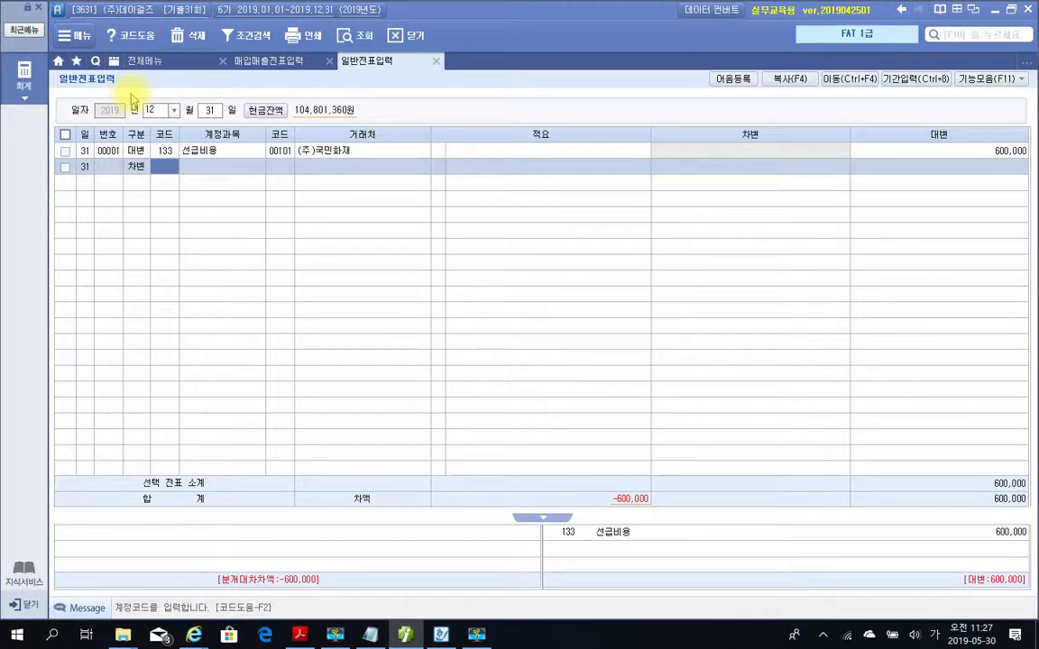
type("보험")
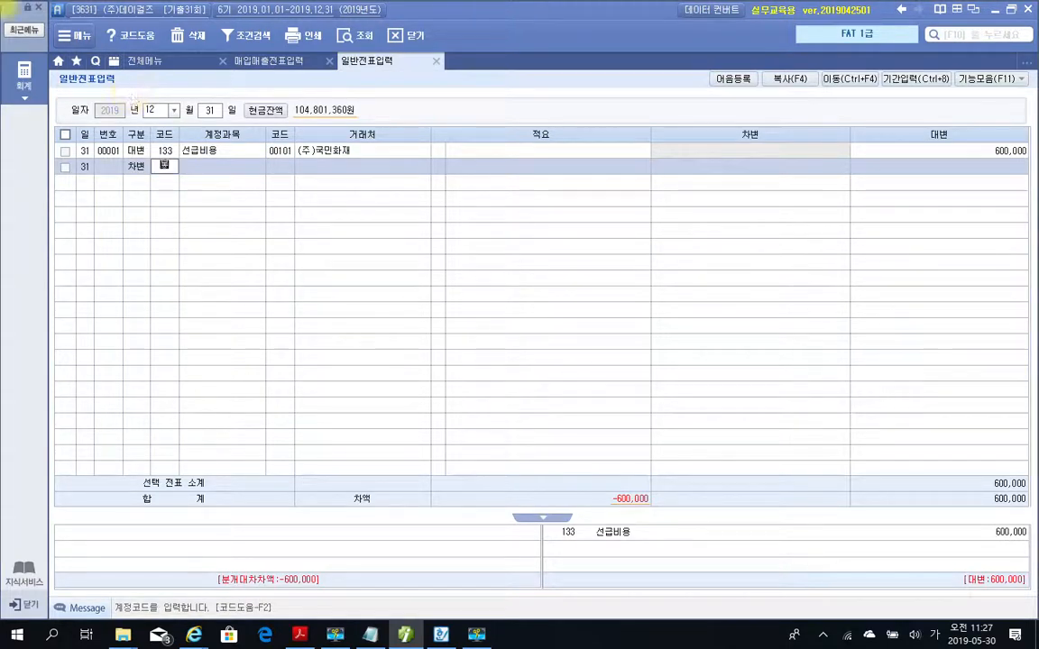
key("Return")
key("Down")
key("Down")
key("Down")
key("Down")
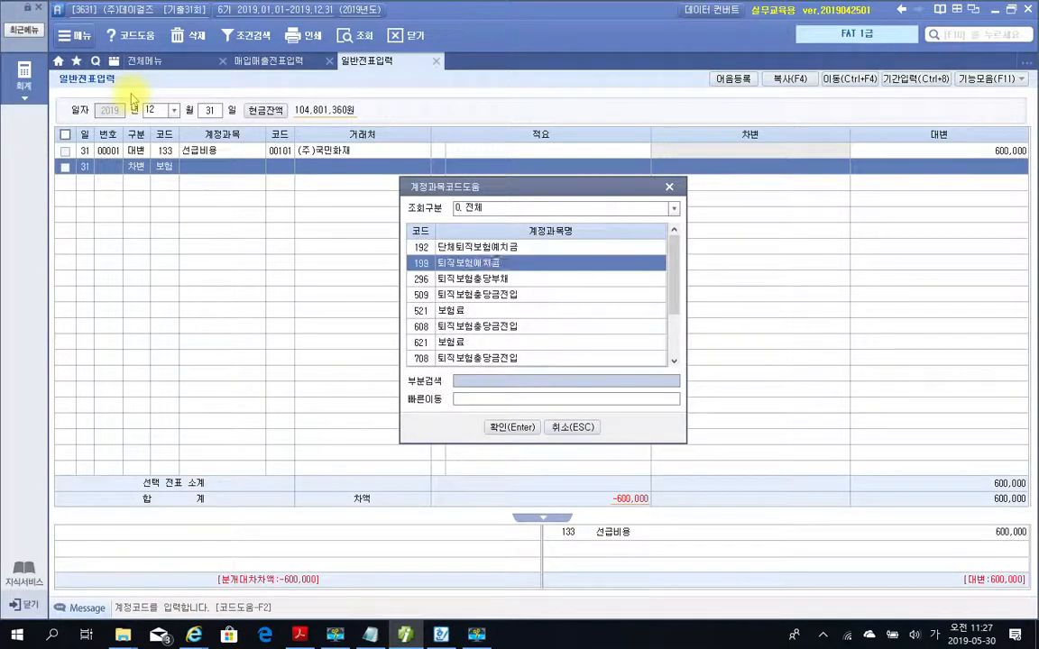
key("Down")
key("Down")
key("Down")
key("Down")
key("Down")
key("Down")
key("Down")
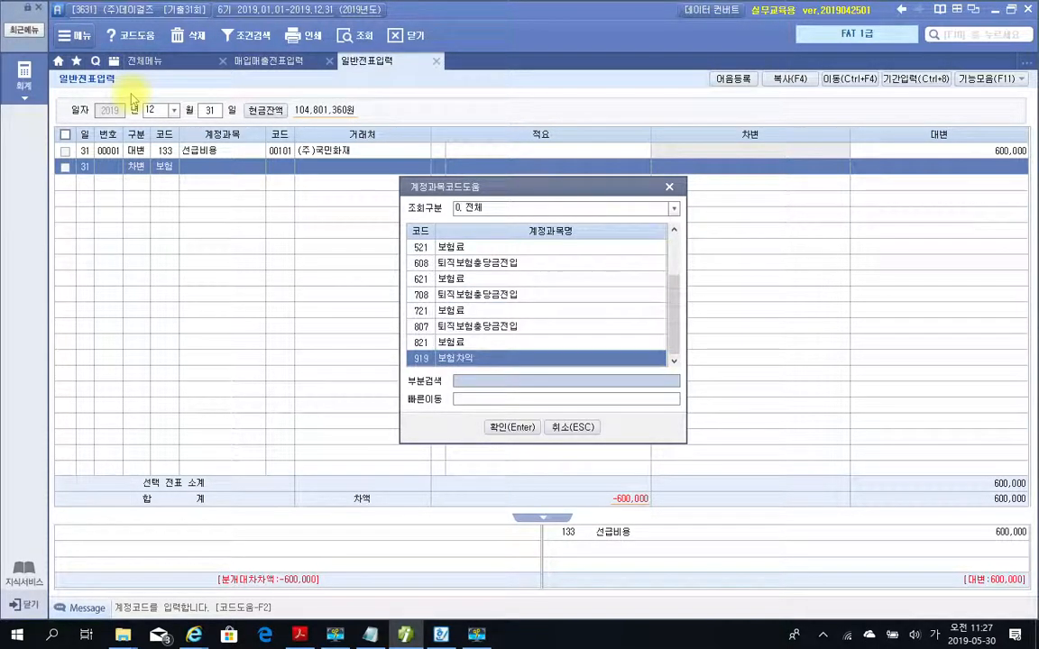
key("Up")
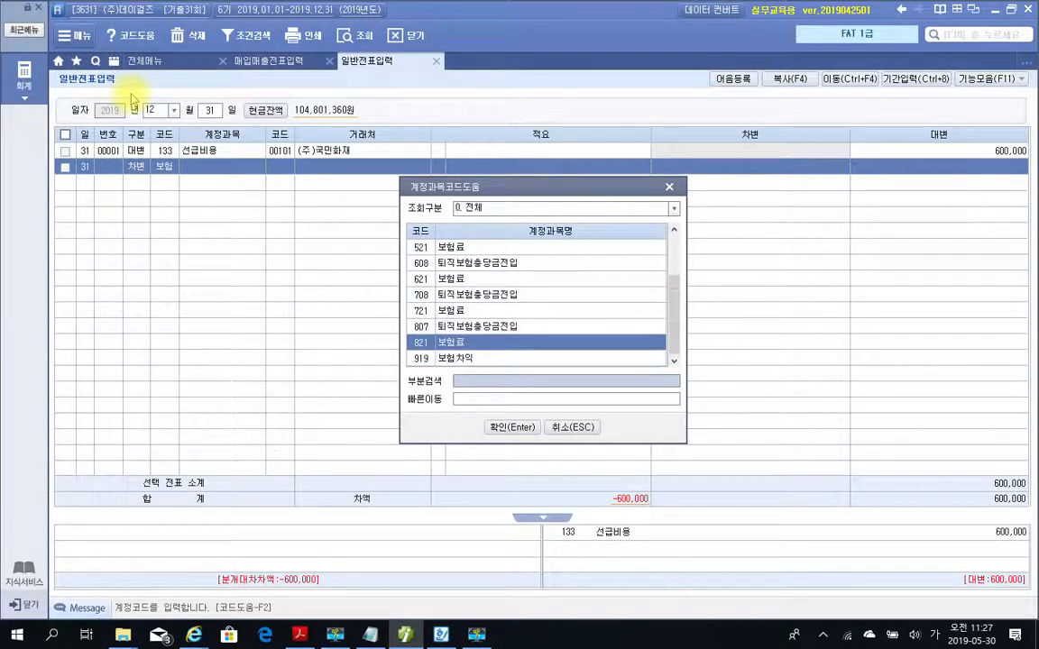
key("Return")
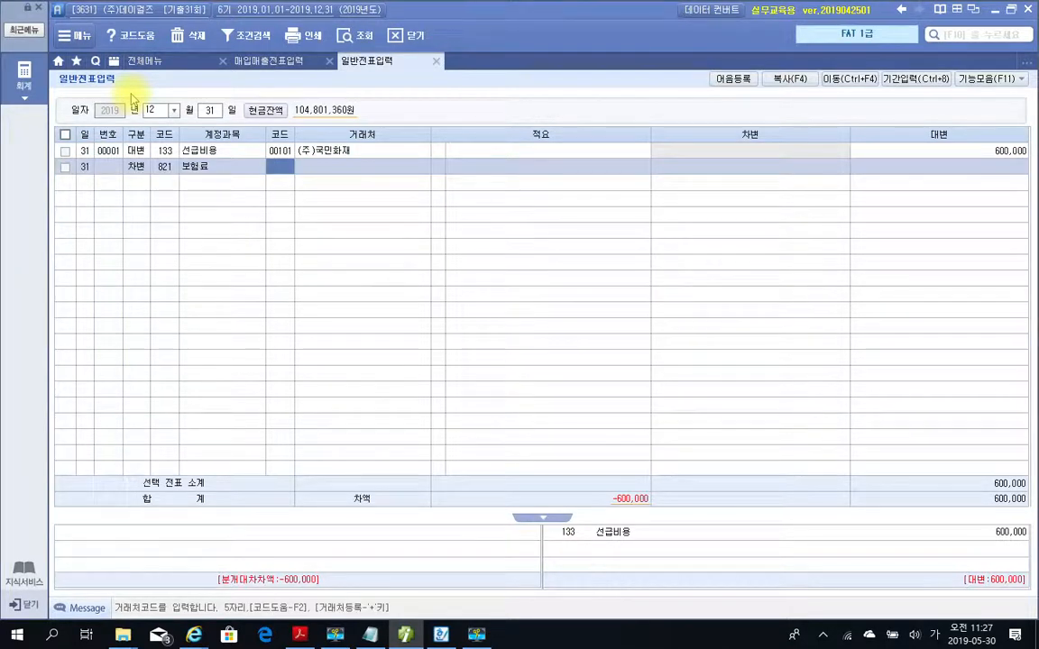
Enter 600,000 as the 보험료 line's 차변 amount without a 거래처, and briefly circle (주)국민화재 on the 선급비용 line.
key("Return")
key("Return")
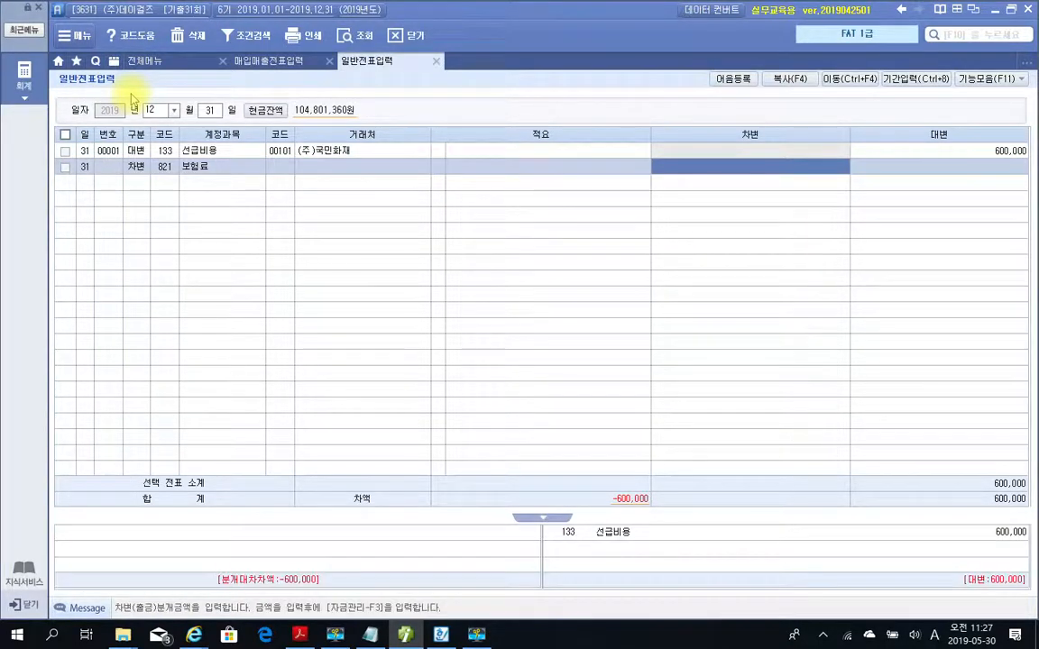
type("600")
type("000")
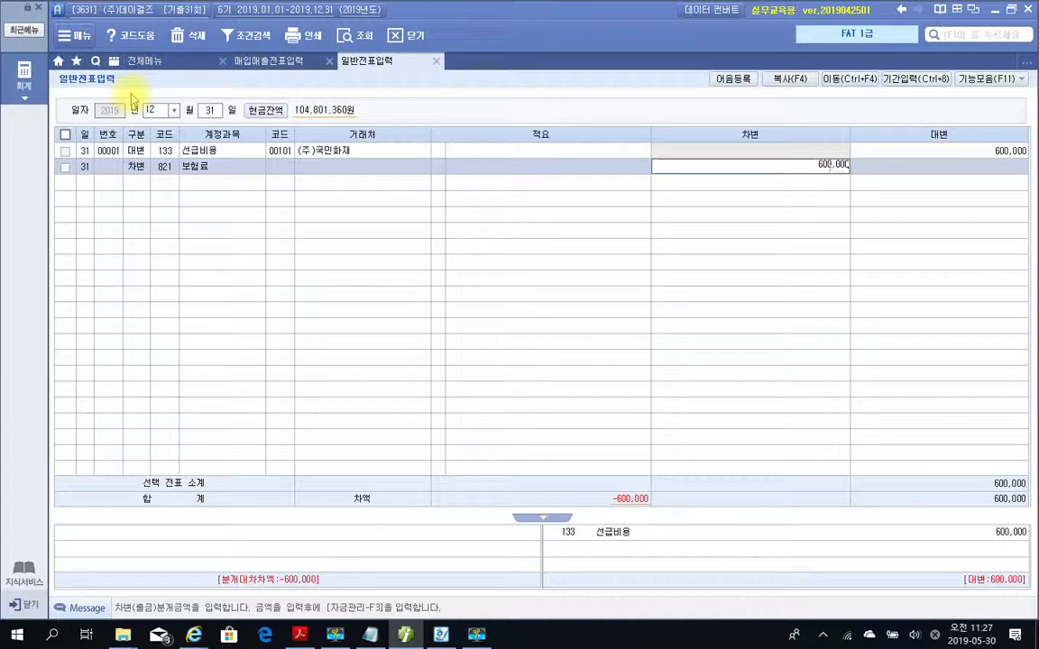
key("Return")
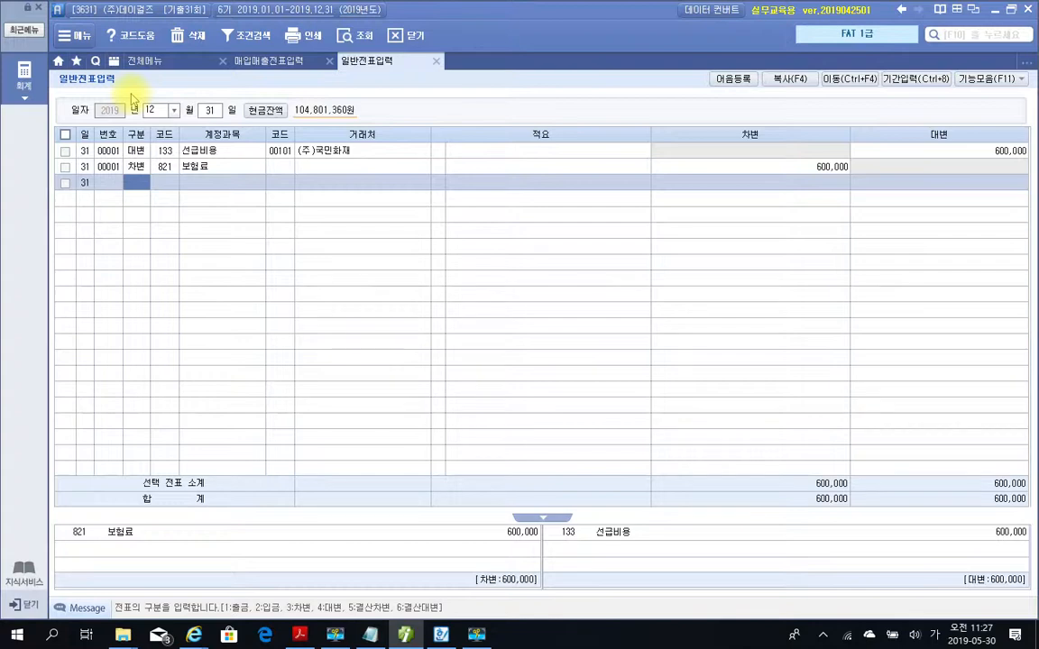
mouse_move(369, 167)
left_mouse_down()
mouse_move(311, 177)
mouse_move(343, 202)
left_mouse_up()
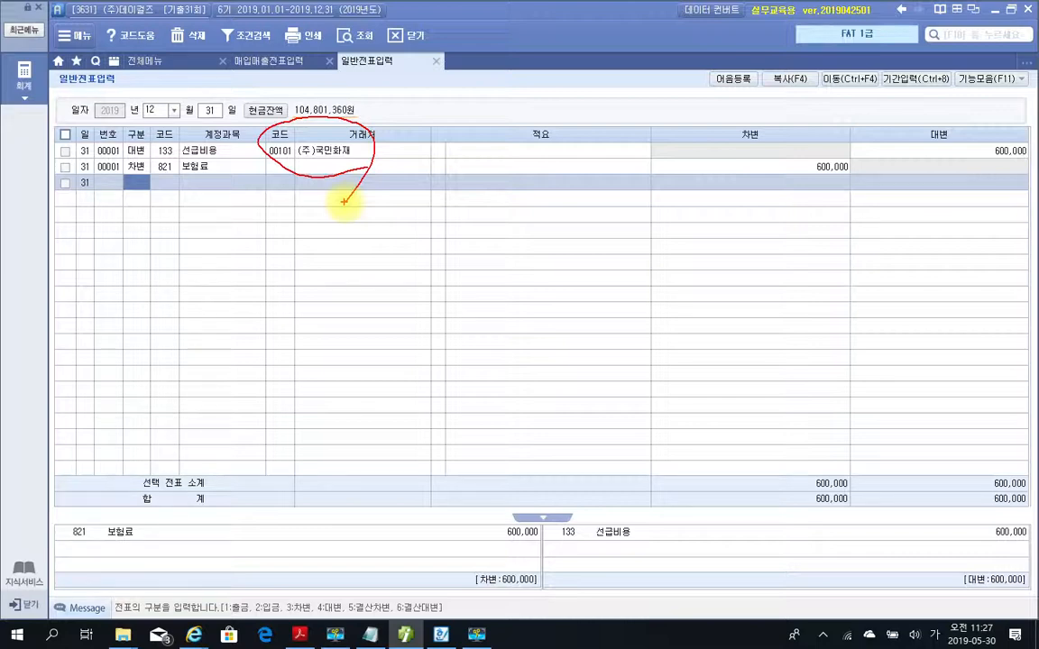
key("Escape")
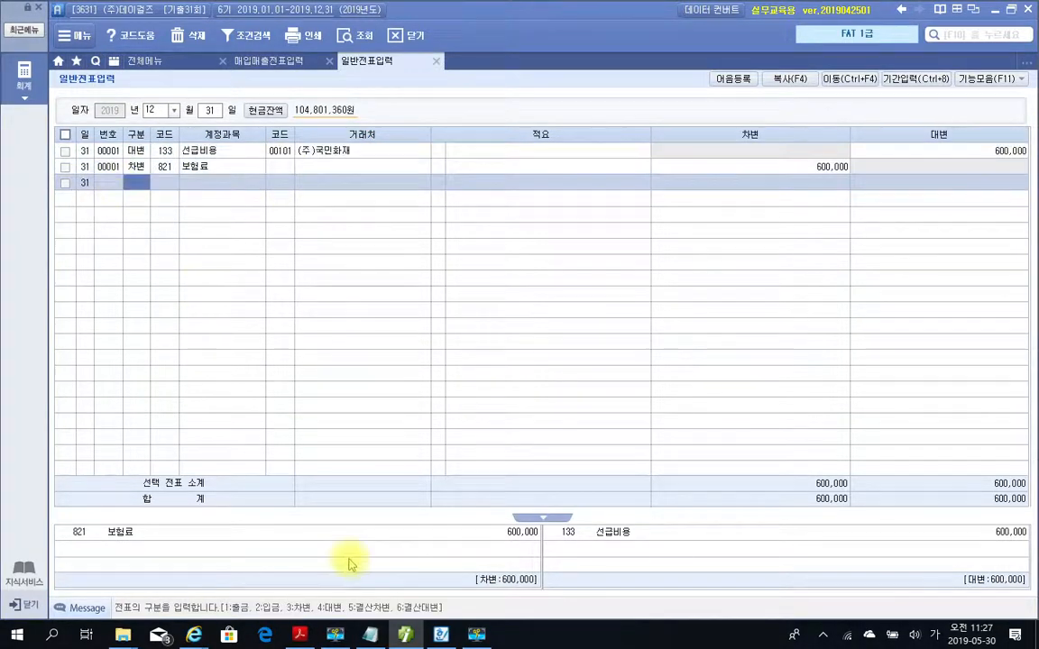
Switch to the PDF in Adobe Acrobat Reader and highlight 결산자료입력 in the heading of closing problem 2.
key("alt+Tab")
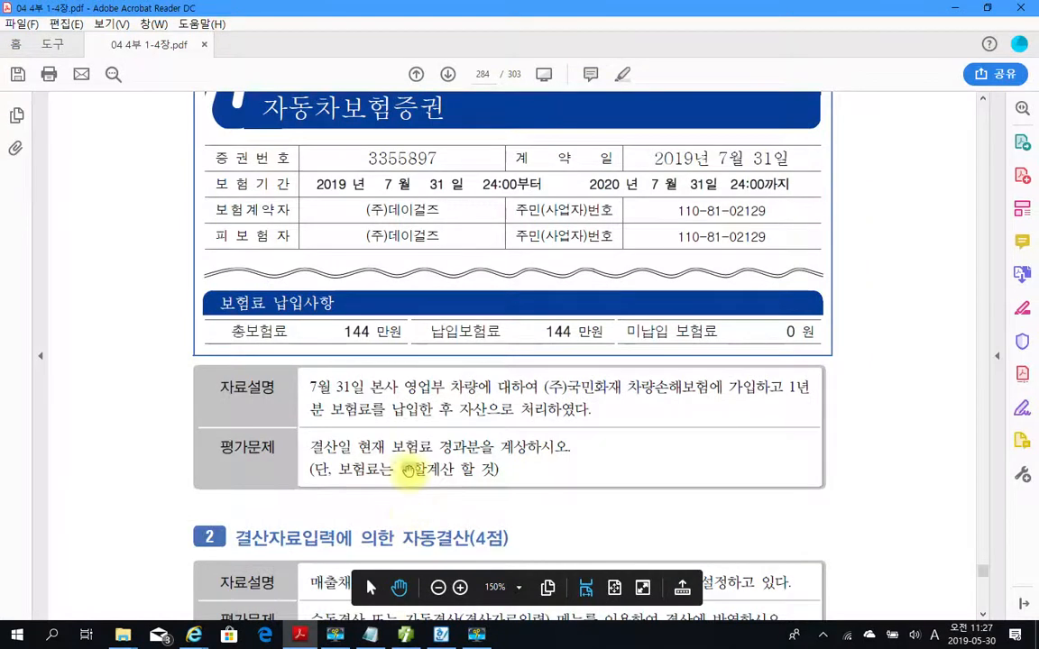
scroll(408, 470, "down", 3)
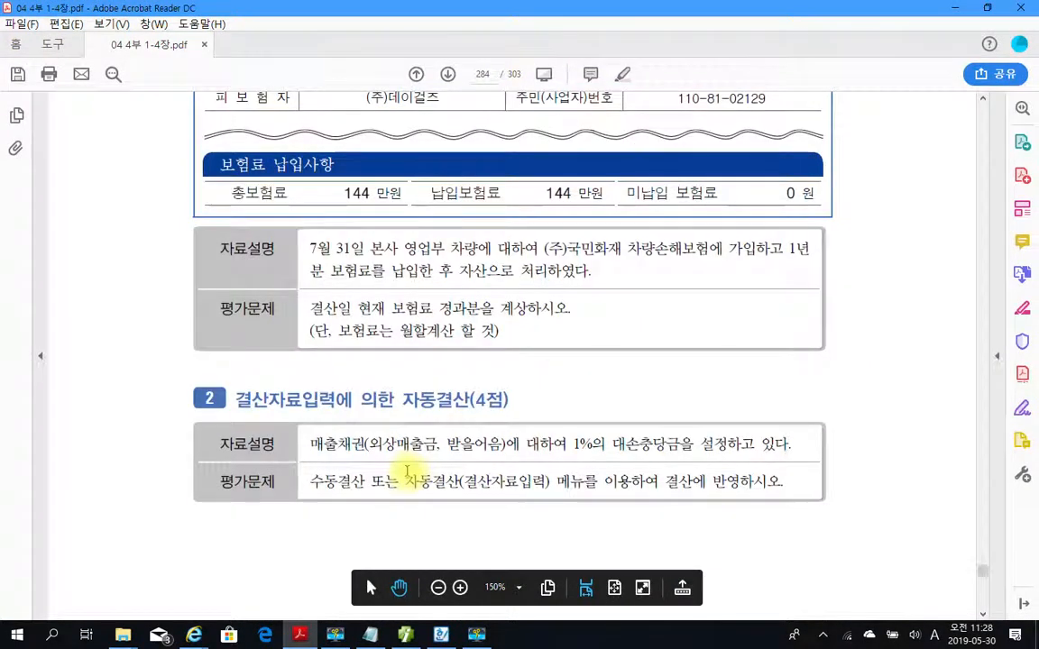
scroll(407, 470, "down", 3)
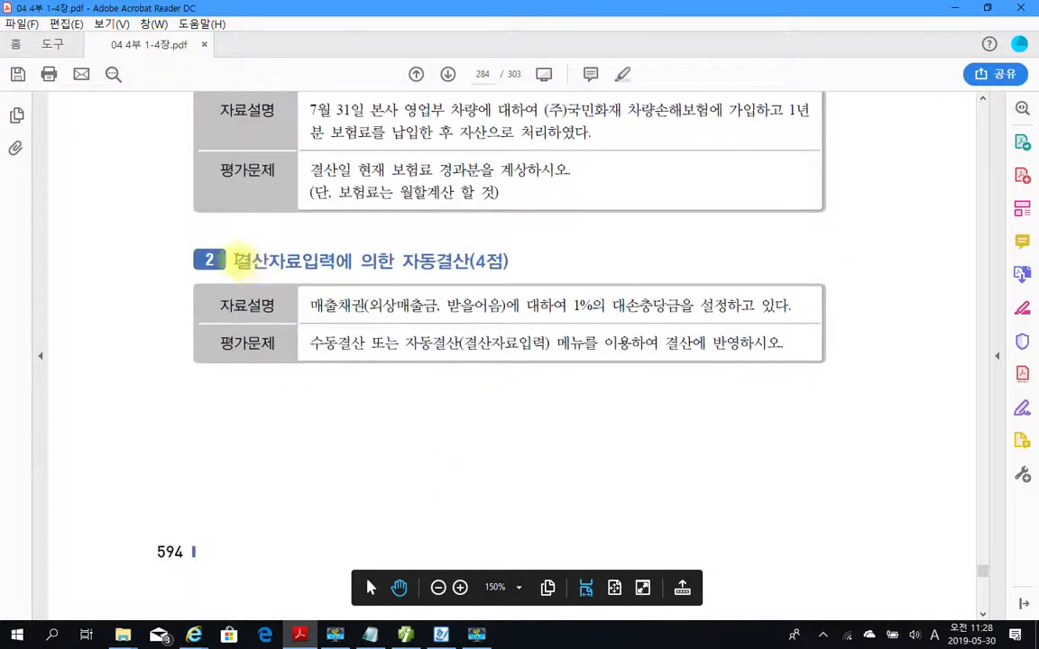
left_click_drag(236, 261, 331, 261)
right_click(331, 265)
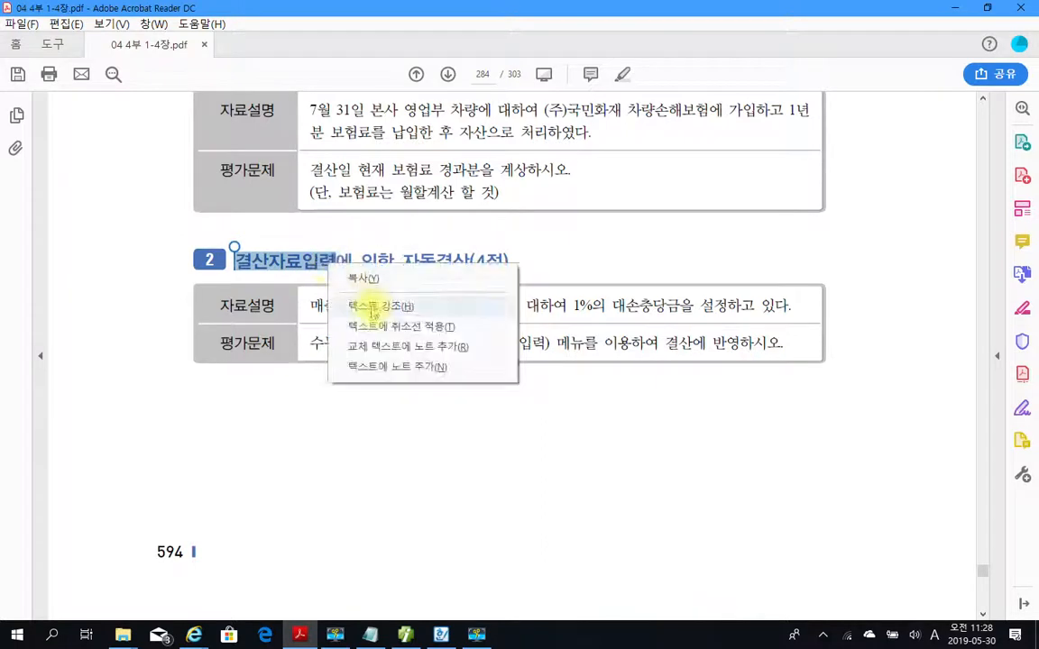
left_click(373, 307)
scroll(322, 445, "down", 2)
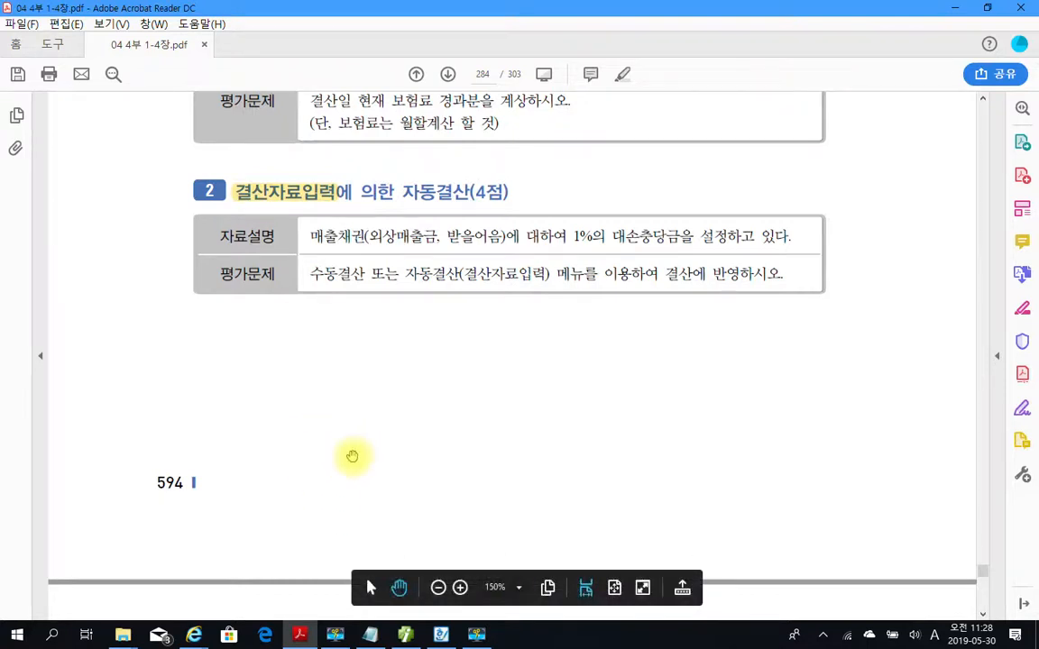
Switch back to 더존 iPlus and query the 합계잔액시산표 as of December 31.
left_click(405, 635)
left_click(145, 60)
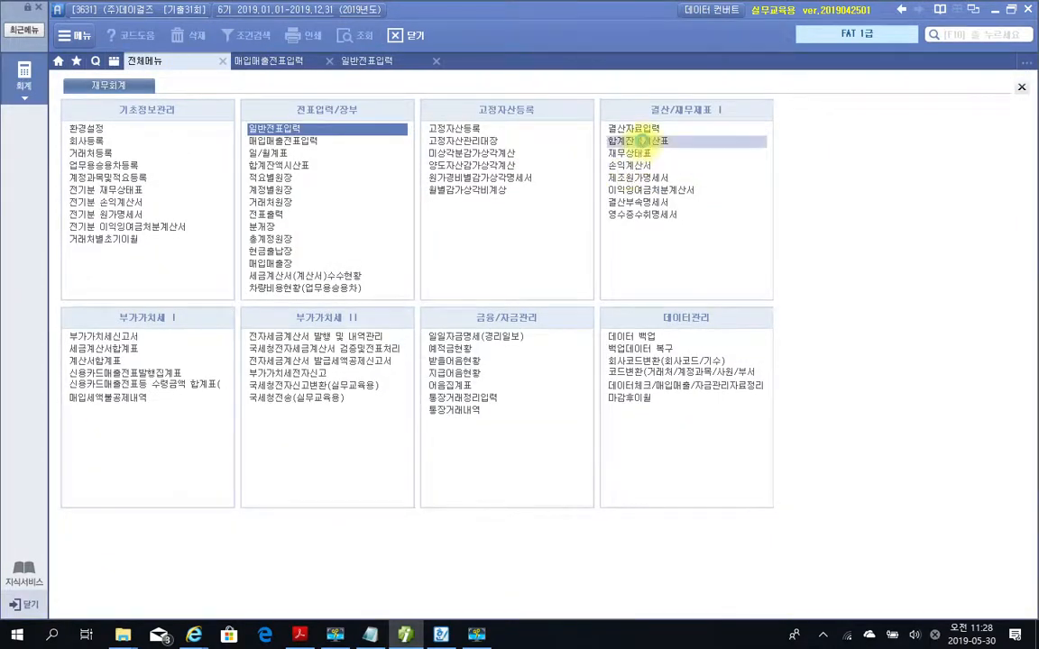
left_click(644, 141)
type("12")
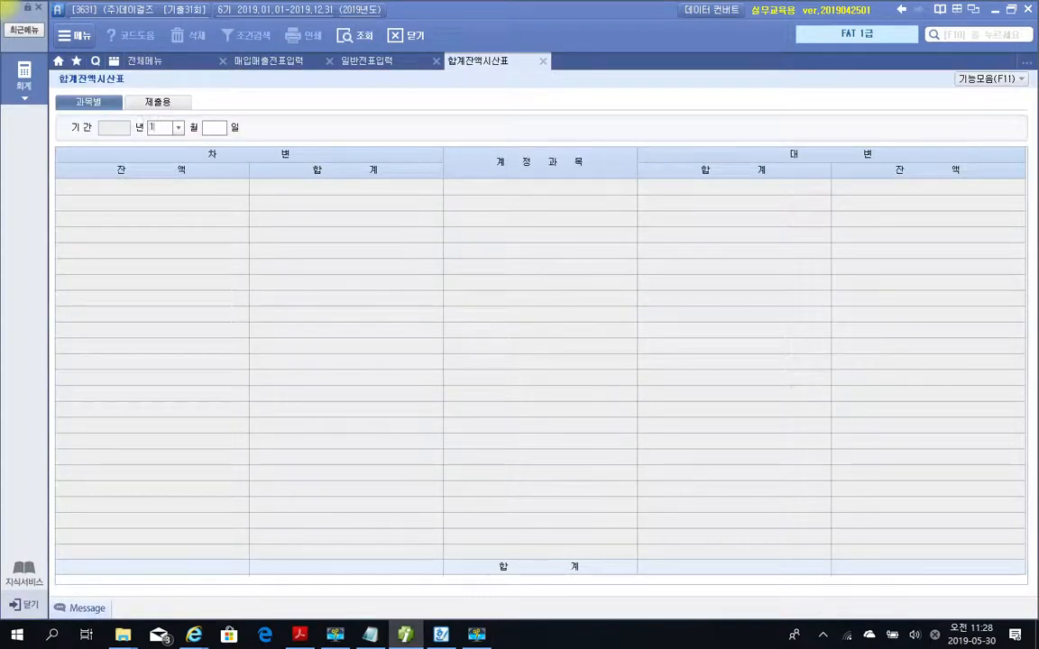
key("Return")
key("Return")
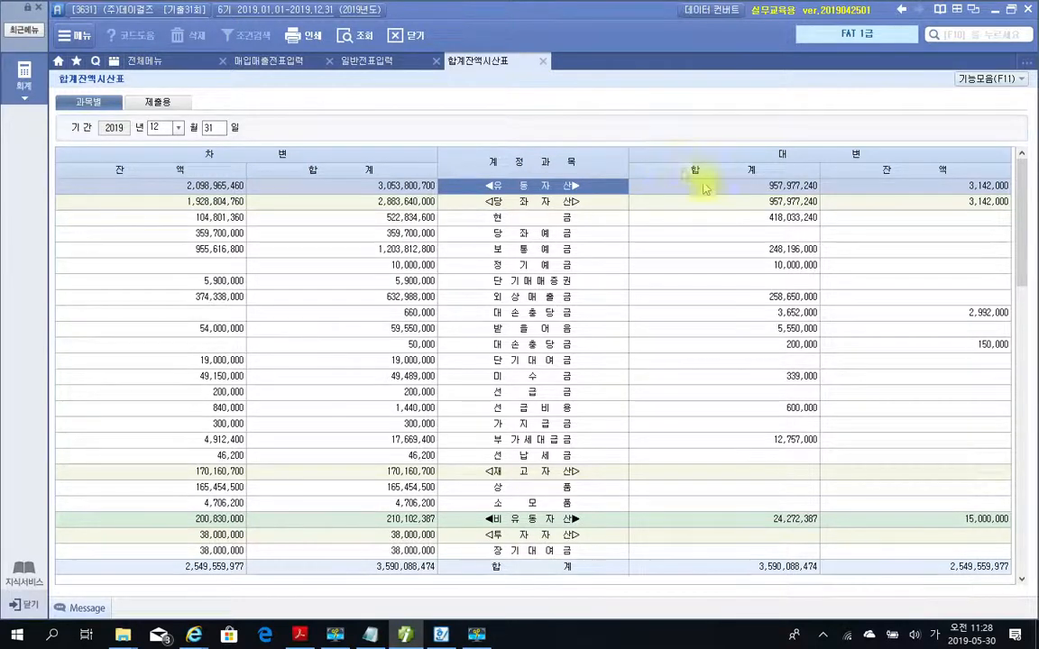
Temporarily mark the 외상매출금 and 받을어음 balances and their 대손충당금 balances in the trial balance to examine them.
left_click(540, 297)
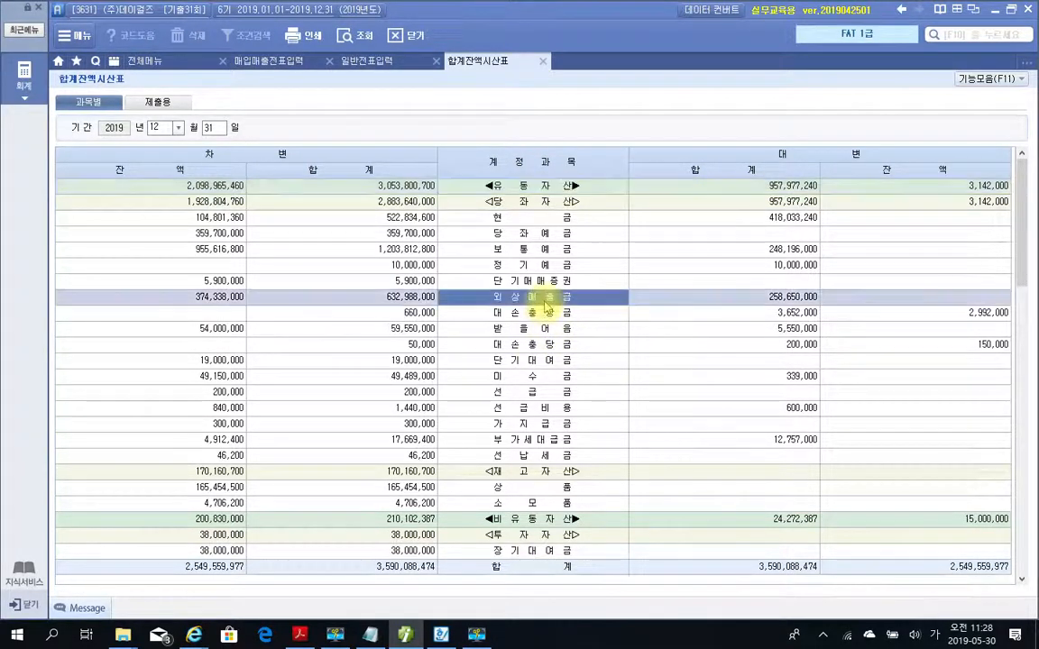
mouse_move(165, 288)
left_mouse_down()
mouse_move(285, 320)
mouse_move(281, 312)
left_mouse_up()
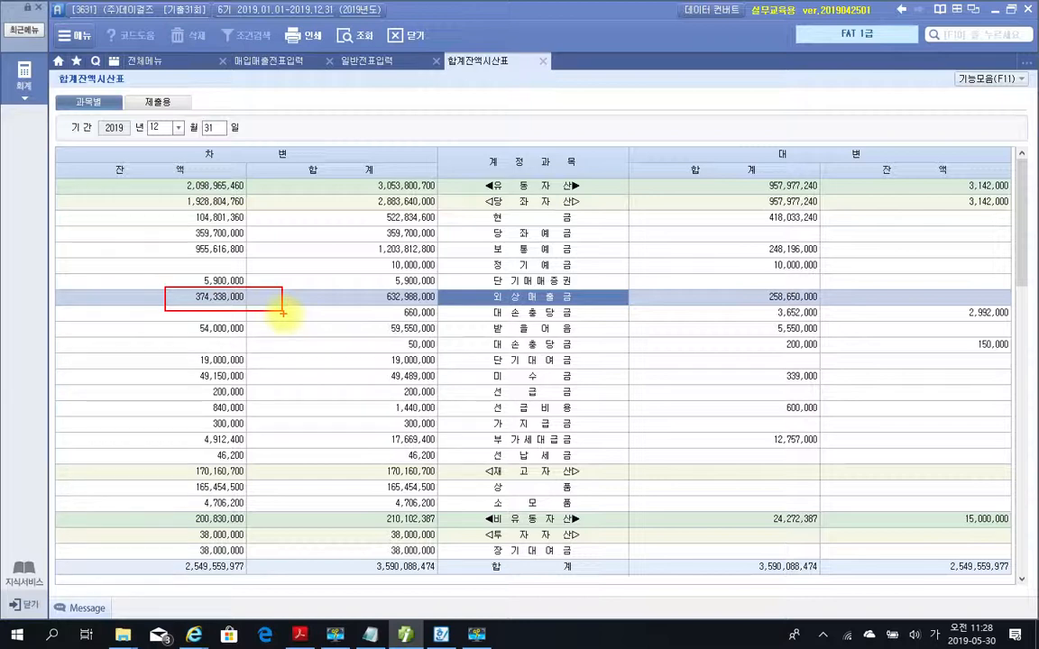
mouse_move(988, 300)
left_mouse_down()
mouse_move(1019, 306)
mouse_move(1004, 345)
left_mouse_up()
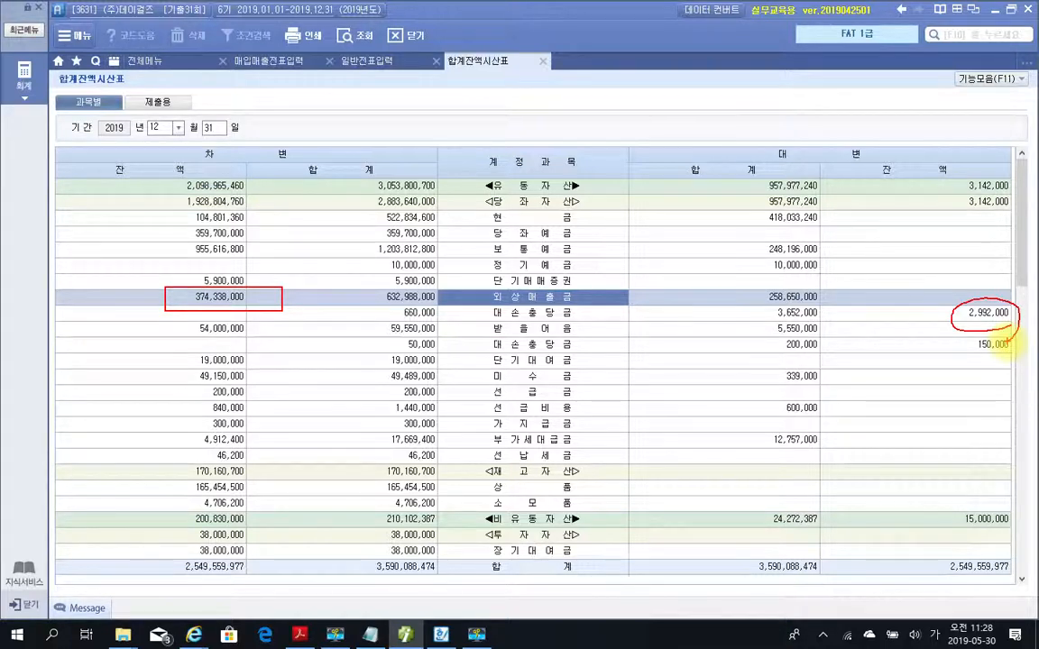
mouse_move(1000, 295)
left_mouse_down()
mouse_move(937, 322)
mouse_move(1008, 345)
left_mouse_up()
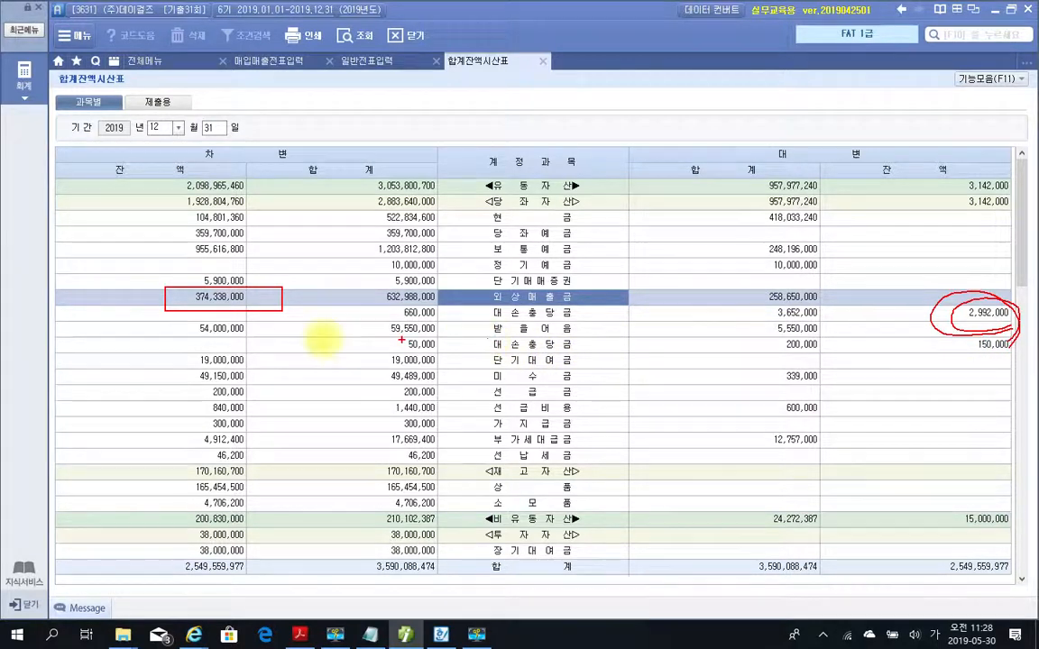
mouse_move(166, 323)
left_mouse_down()
mouse_move(180, 338)
mouse_move(234, 317)
mouse_move(171, 316)
left_mouse_up()
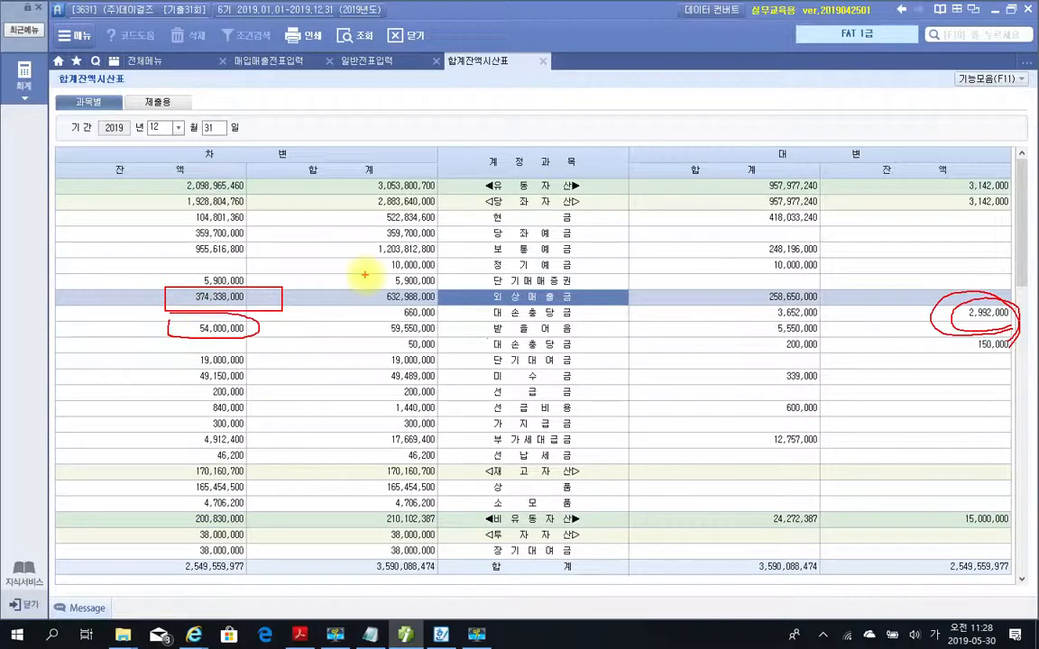
mouse_move(970, 352)
left_mouse_down()
mouse_move(1012, 352)
mouse_move(981, 338)
mouse_move(964, 350)
left_mouse_up()
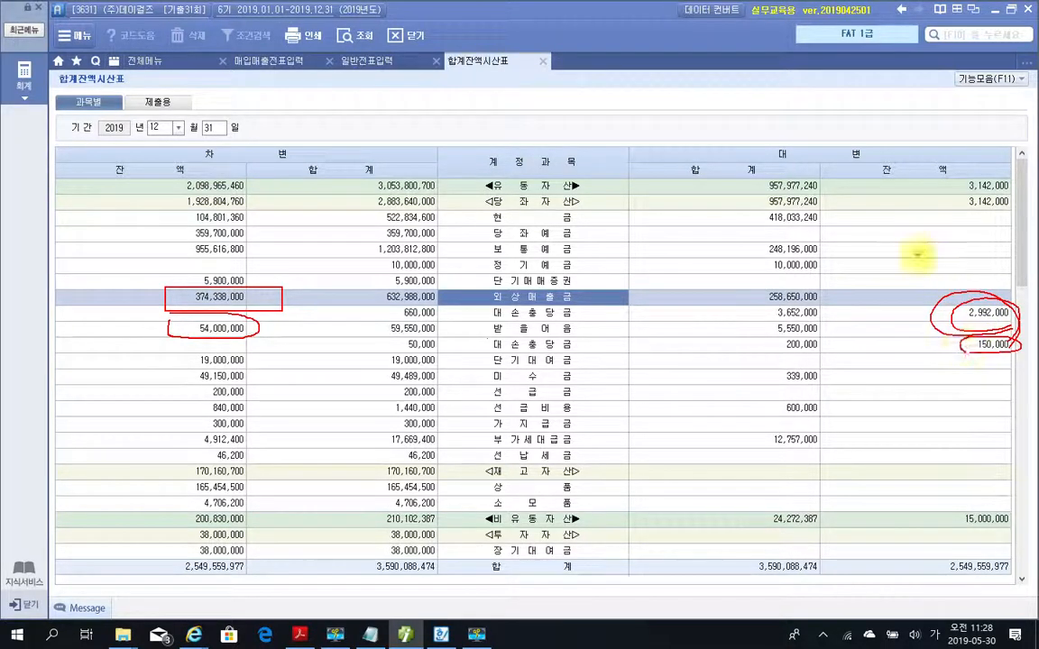
key("Escape")
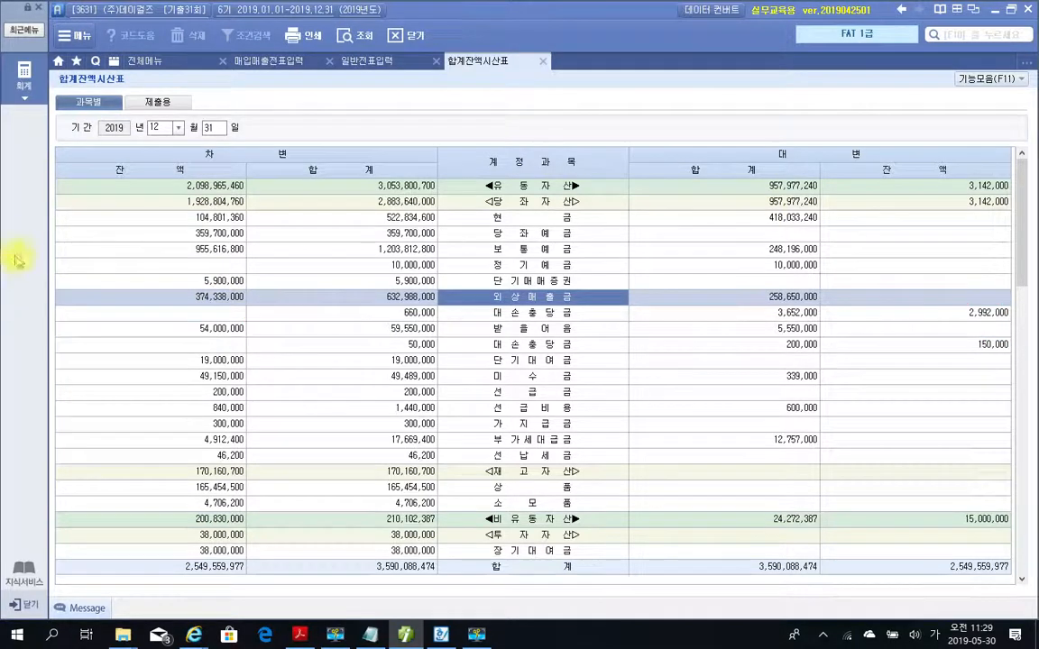
Close the trial balance and load 결산자료입력 for months 01 to 12, accepting the 매출원가 및 경비선택 dialog with no cost codes.
left_click(543, 60)
left_click(176, 61)
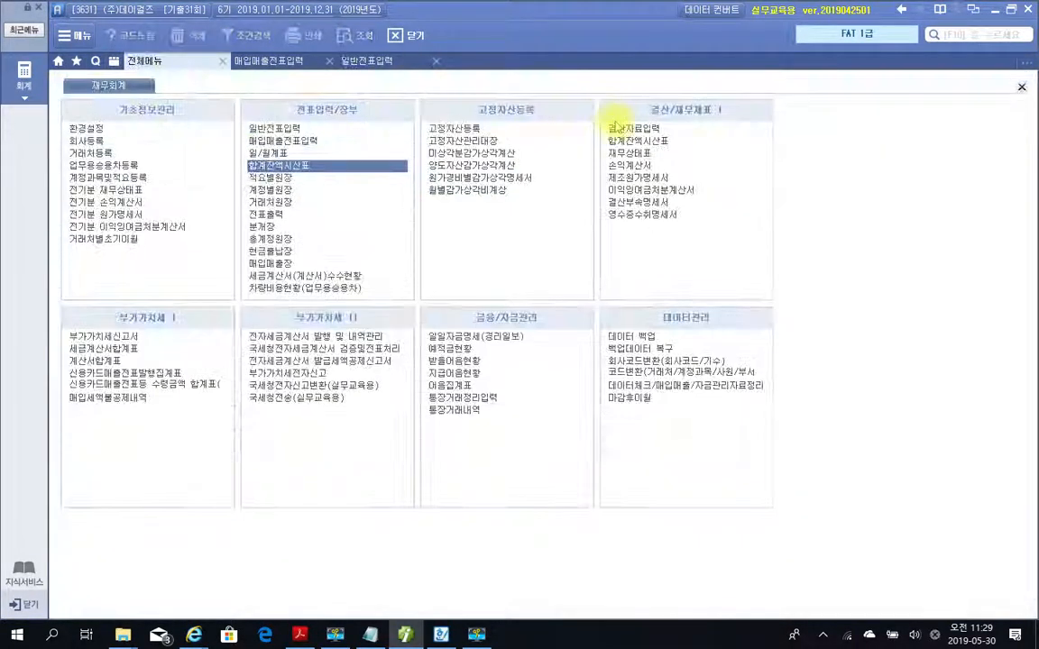
left_click(629, 131)
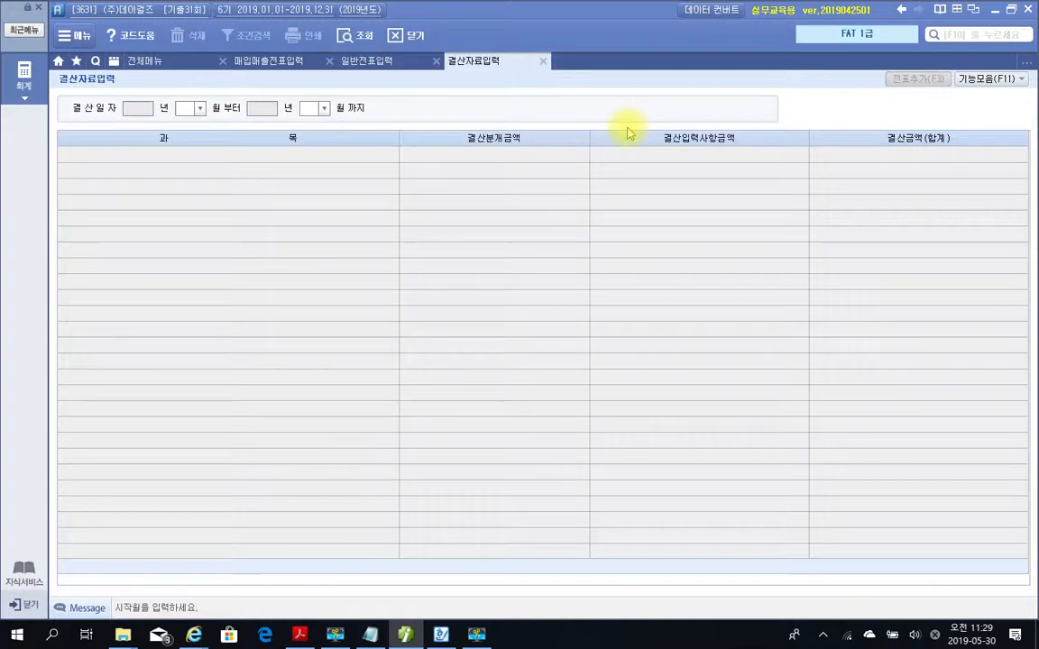
type("12")
key("Return")
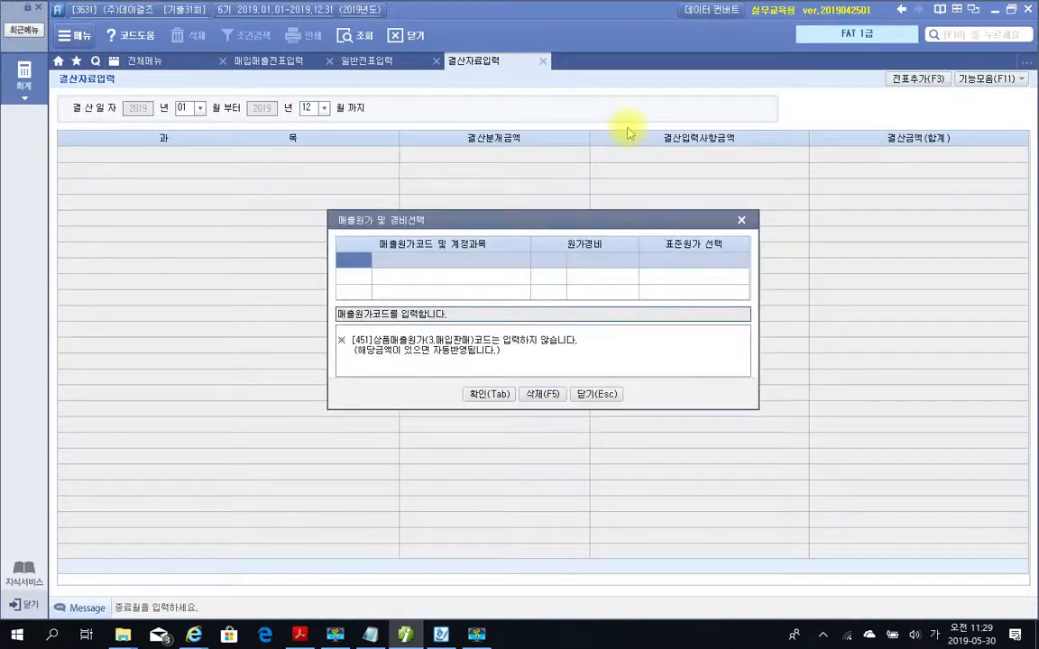
left_click(489, 395)
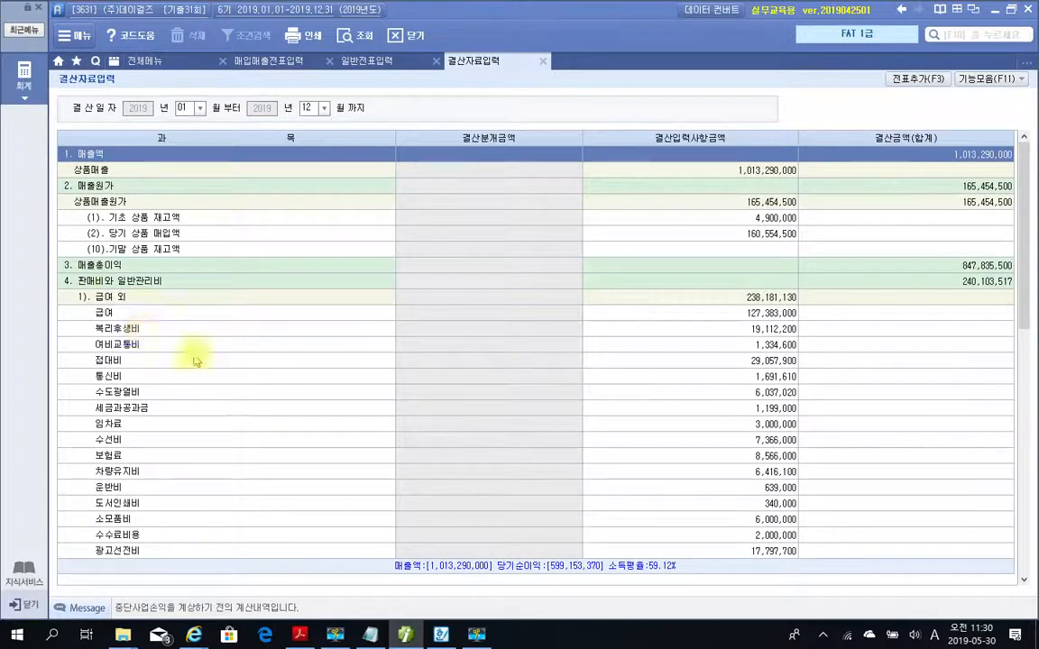
Under 대손상각, enter 751,380 for 외상매출금 and 390,000 for 받을어음 as 결산입력사항금액.
scroll(244, 424, "down", 10)
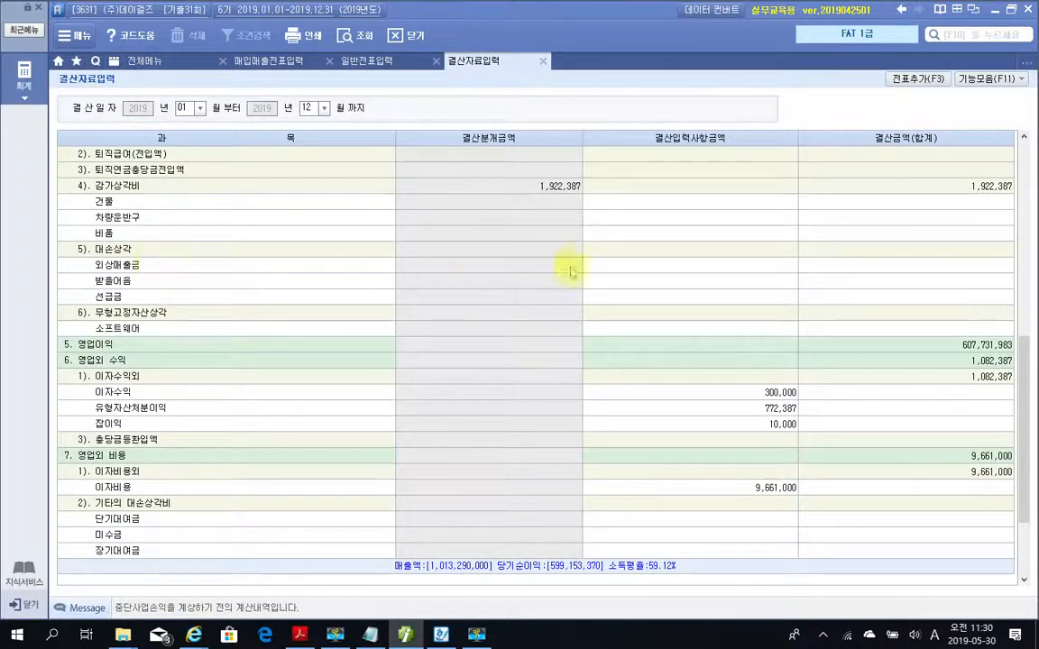
left_click(610, 271)
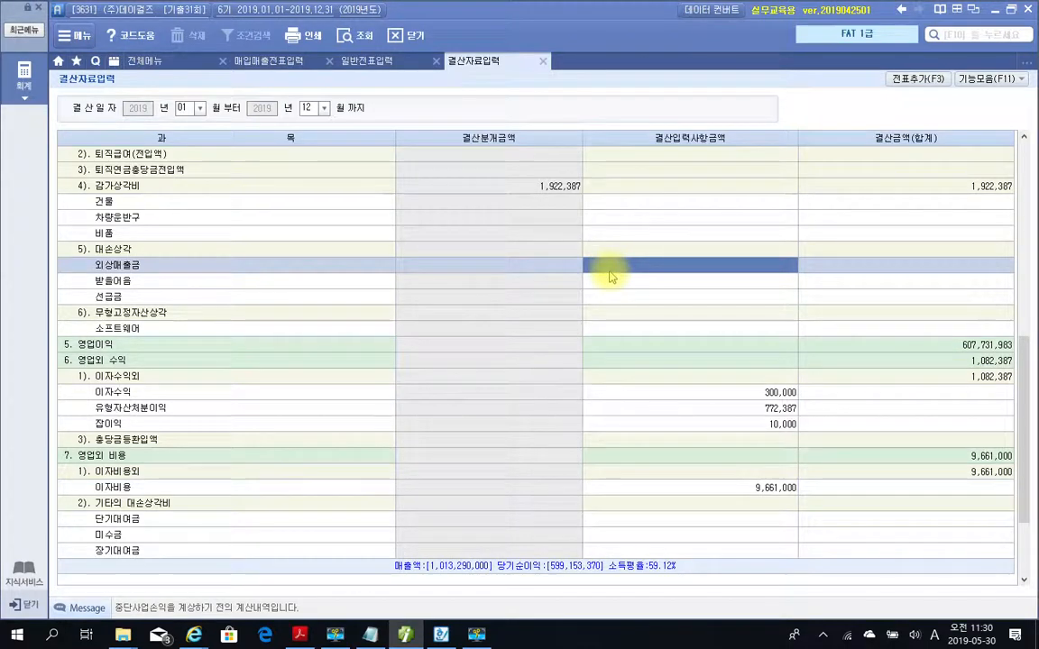
type("75")
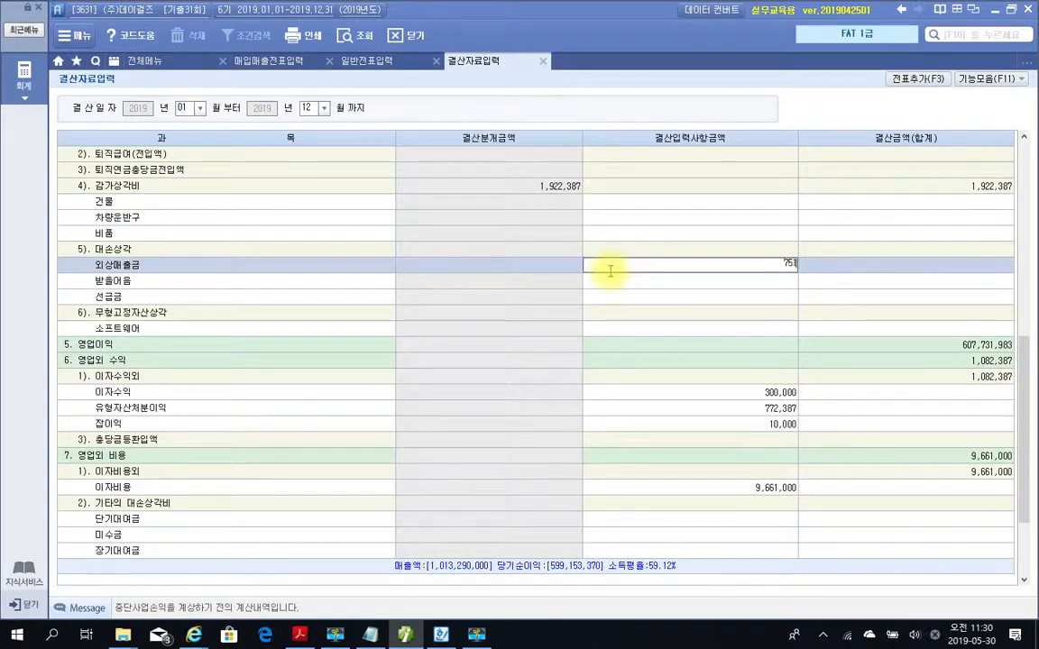
type("1,380")
key("Return")
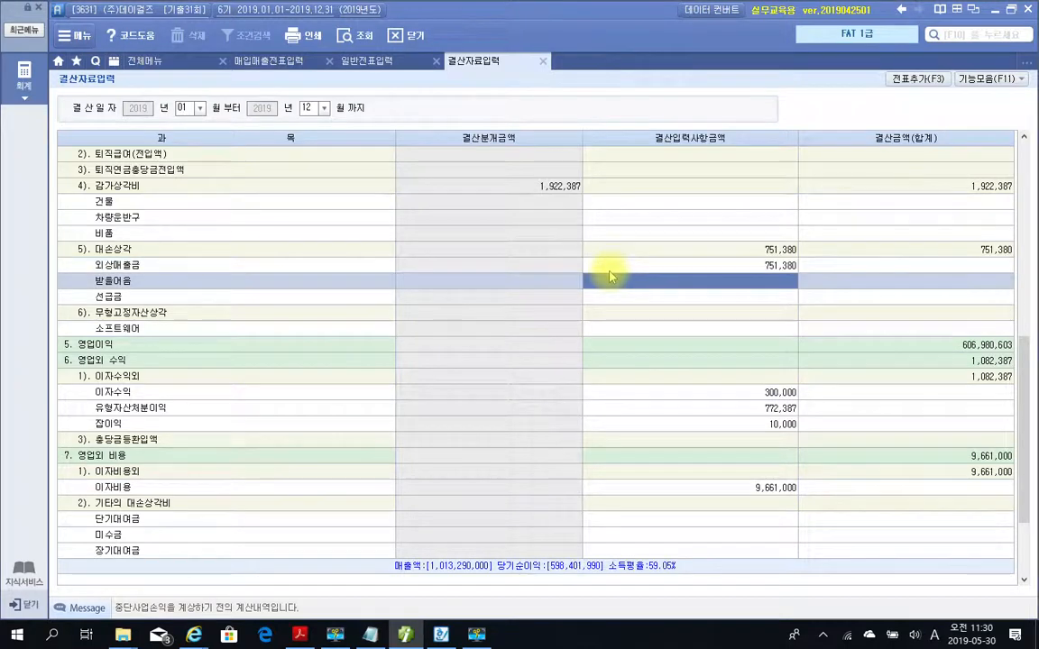
type("390,")
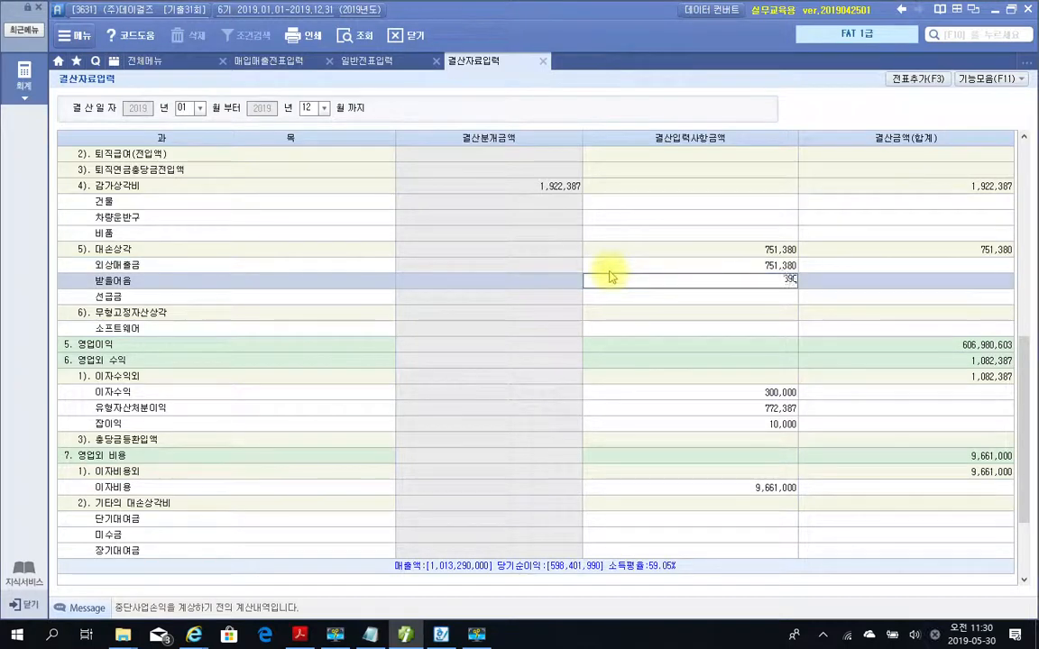
type("000")
key("Return")
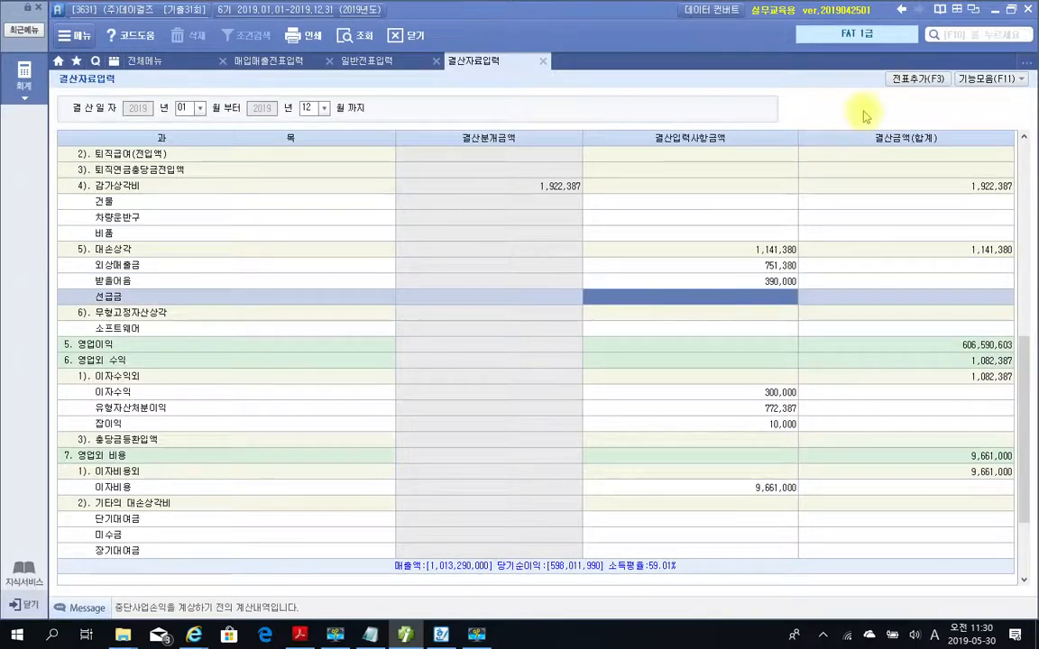
Add the closing entries to the general vouchers and close 결산자료입력.
left_click(913, 83)
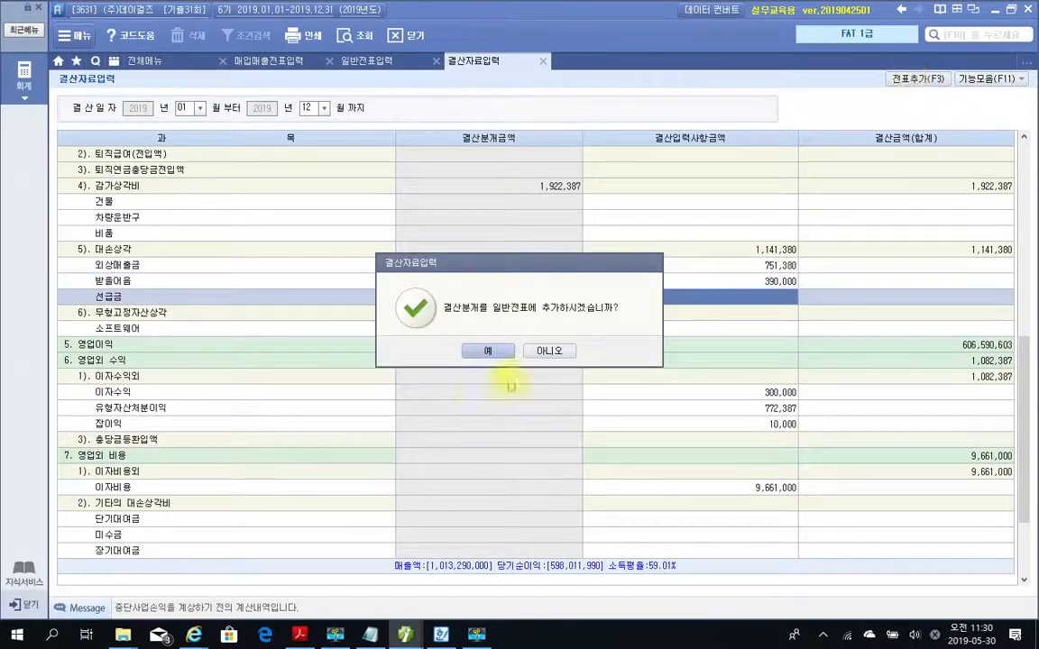
left_click(492, 355)
left_click(503, 354)
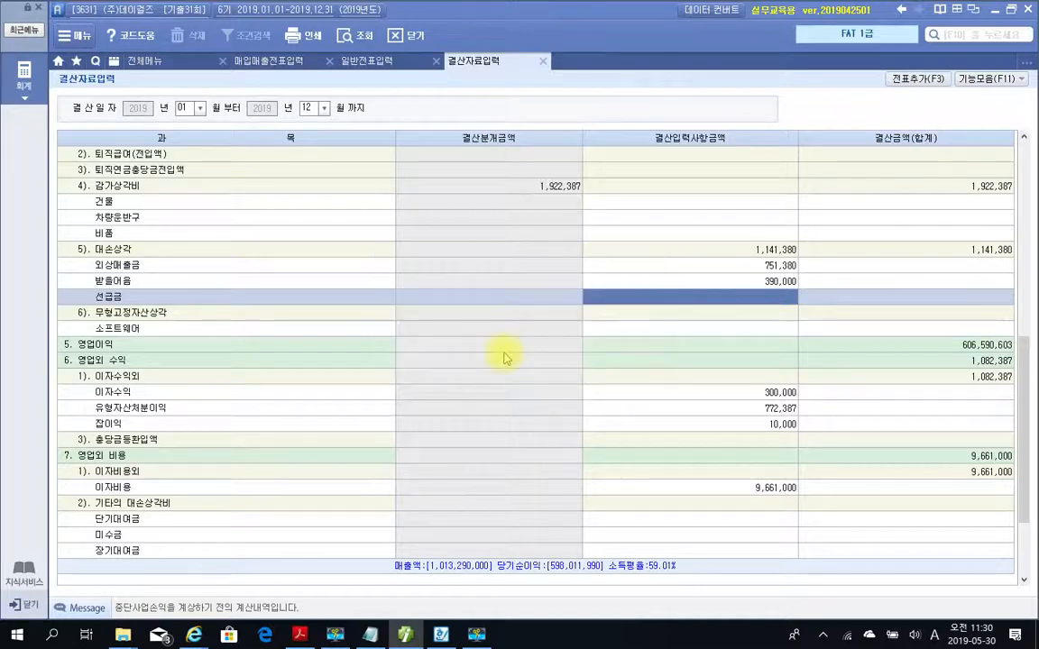
left_click(543, 63)
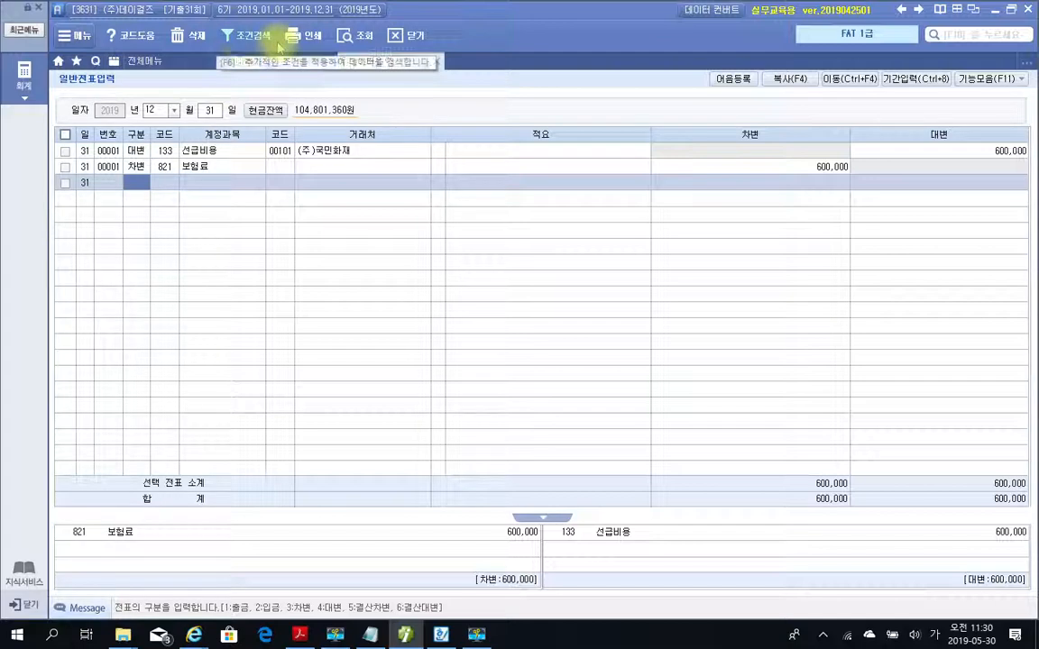
Refresh the December 31 vouchers in 일반전표입력 and briefly frame the automatically added closing entries.
left_click(348, 35)
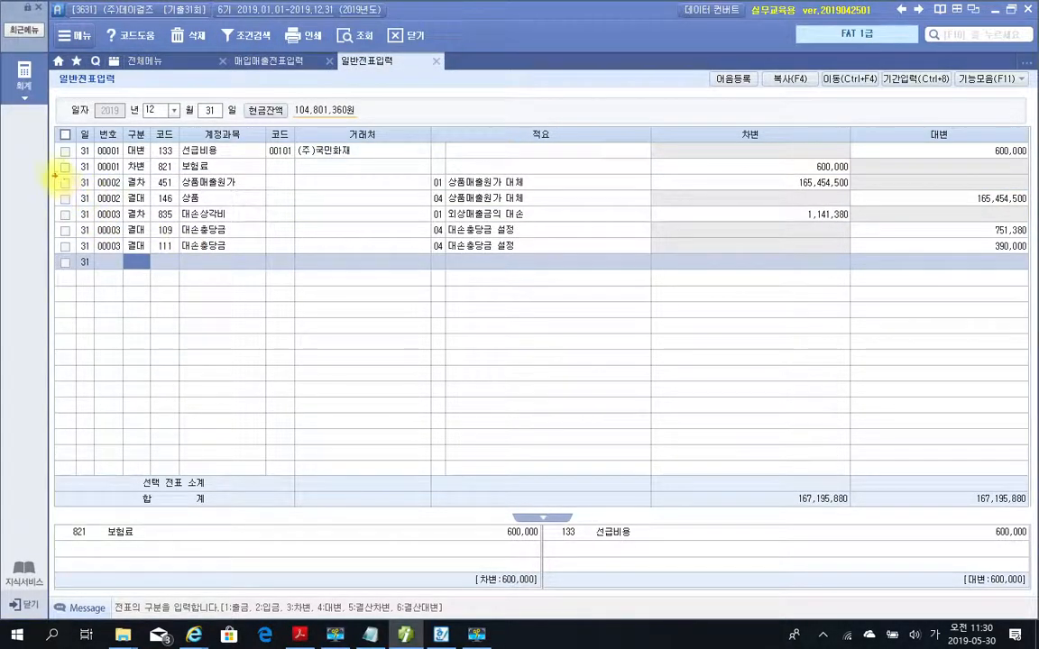
mouse_move(53, 174)
left_mouse_down()
mouse_move(1017, 260)
mouse_move(1033, 270)
left_mouse_up()
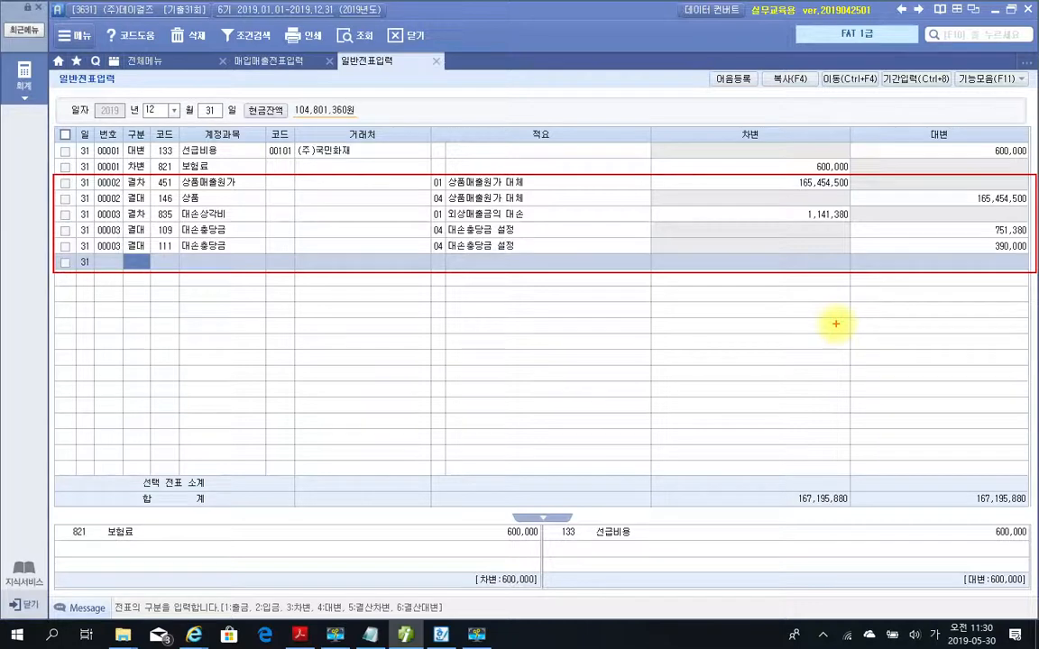
key("Escape")
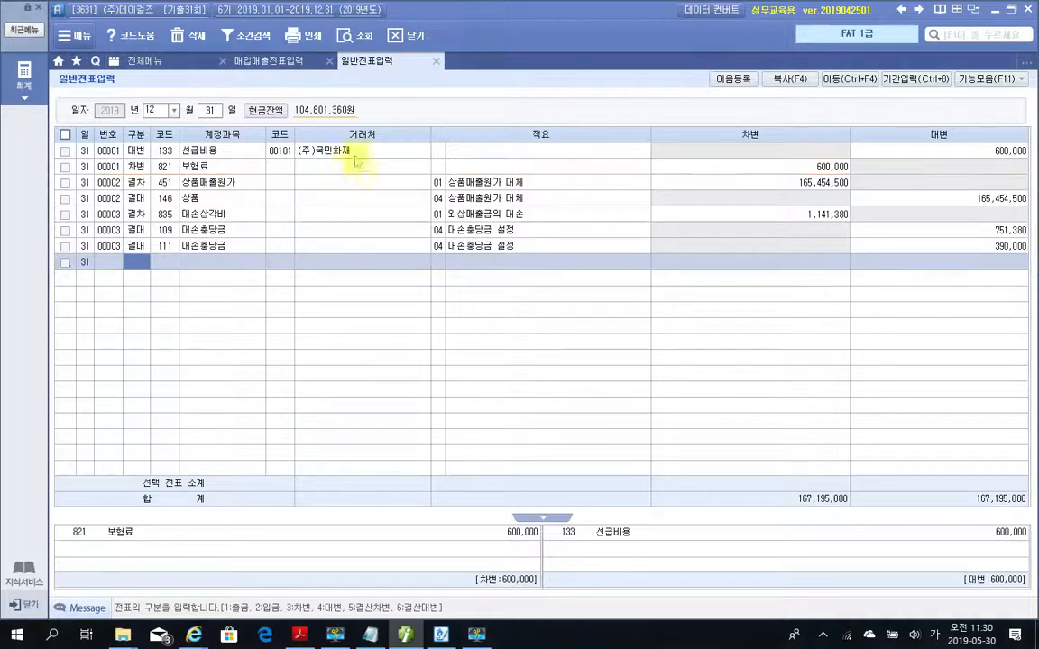
Return to the PDF, review the two closing problems and go to 문제 5 회계정보분석 on page 285.
left_click(408, 636)
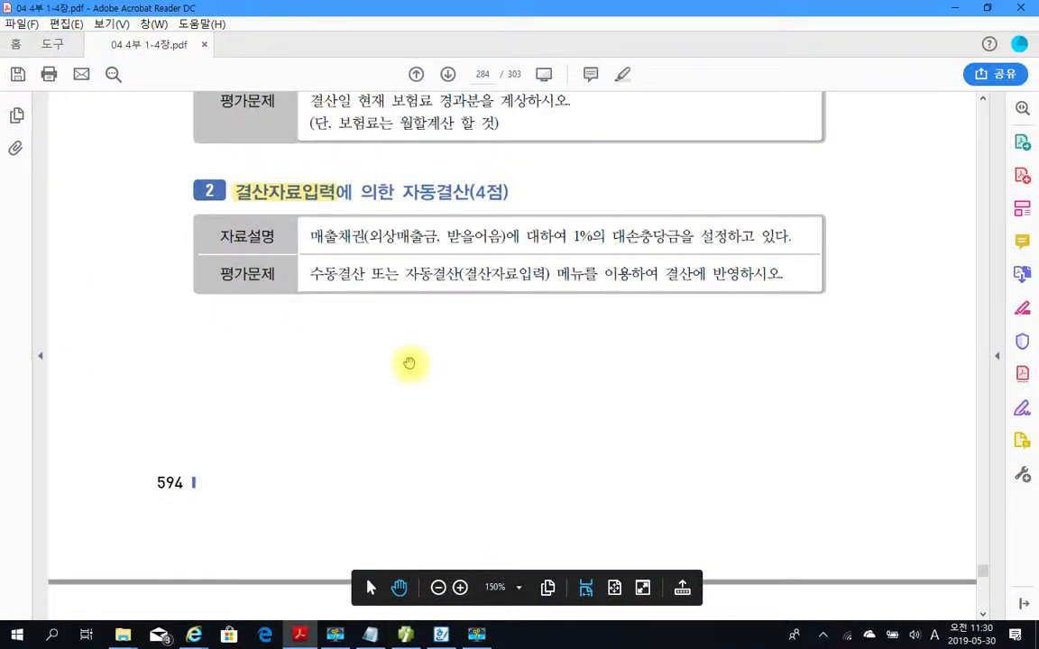
scroll(408, 361, "up", 5)
scroll(410, 354, "up", 2)
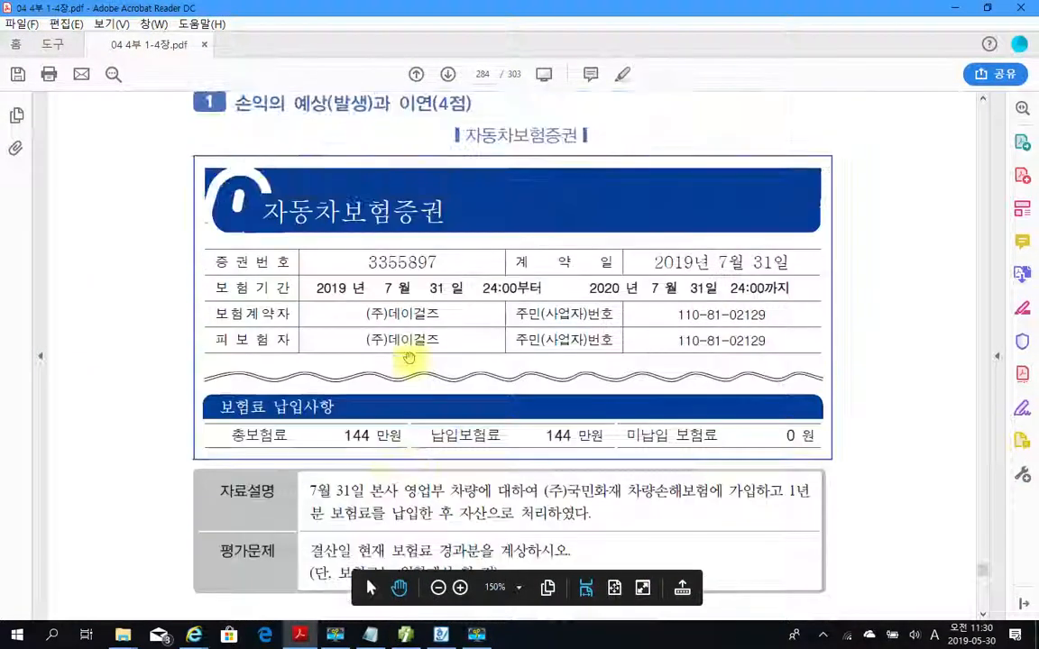
scroll(408, 358, "down", 9)
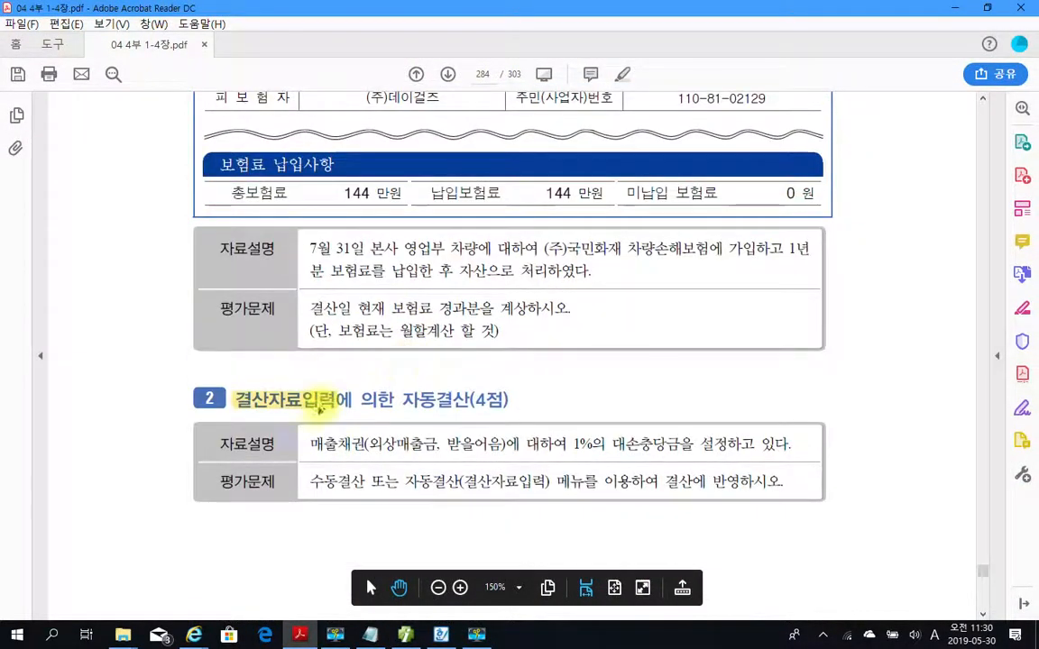
scroll(320, 403, "down", 5)
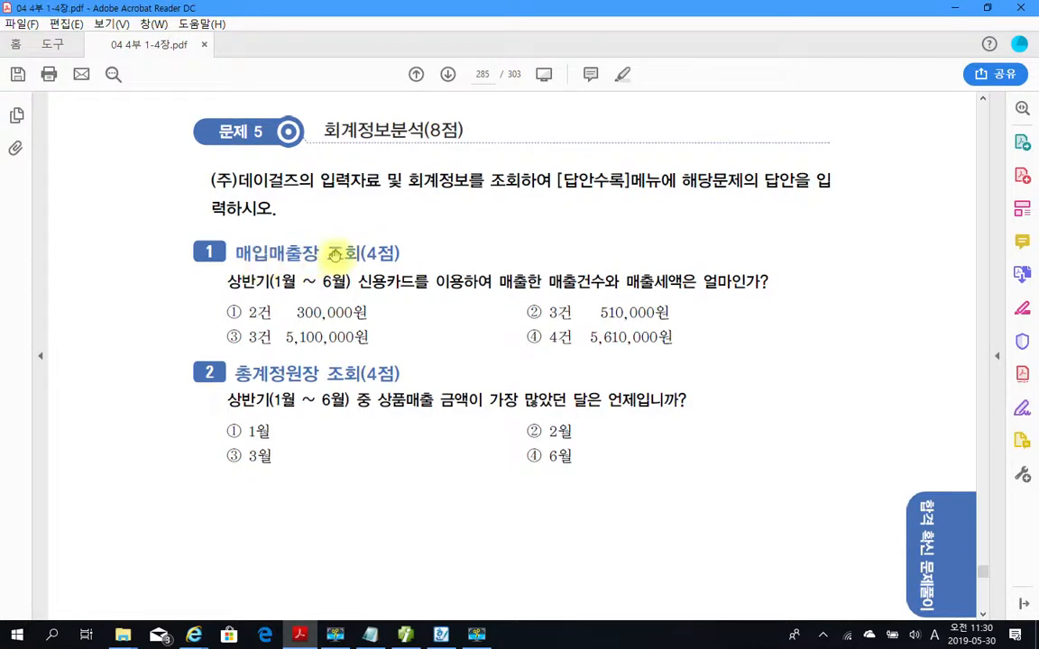
Switch to 더존 iPlus, open 매입매출장 and recheck the first 문제 5 question in the PDF.
left_click(405, 633)
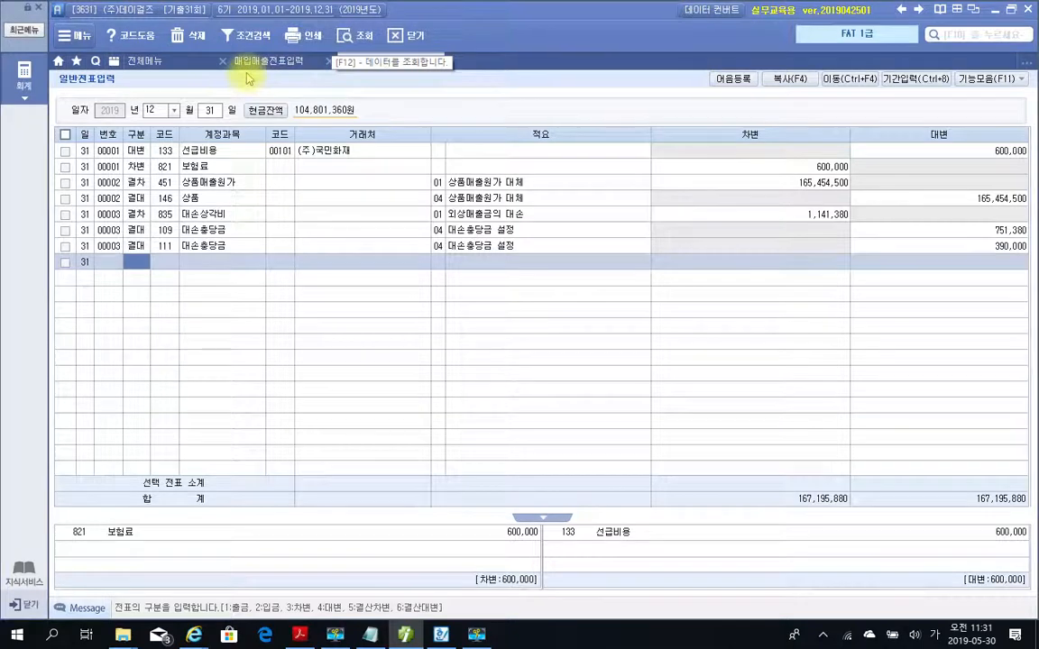
left_click(145, 61)
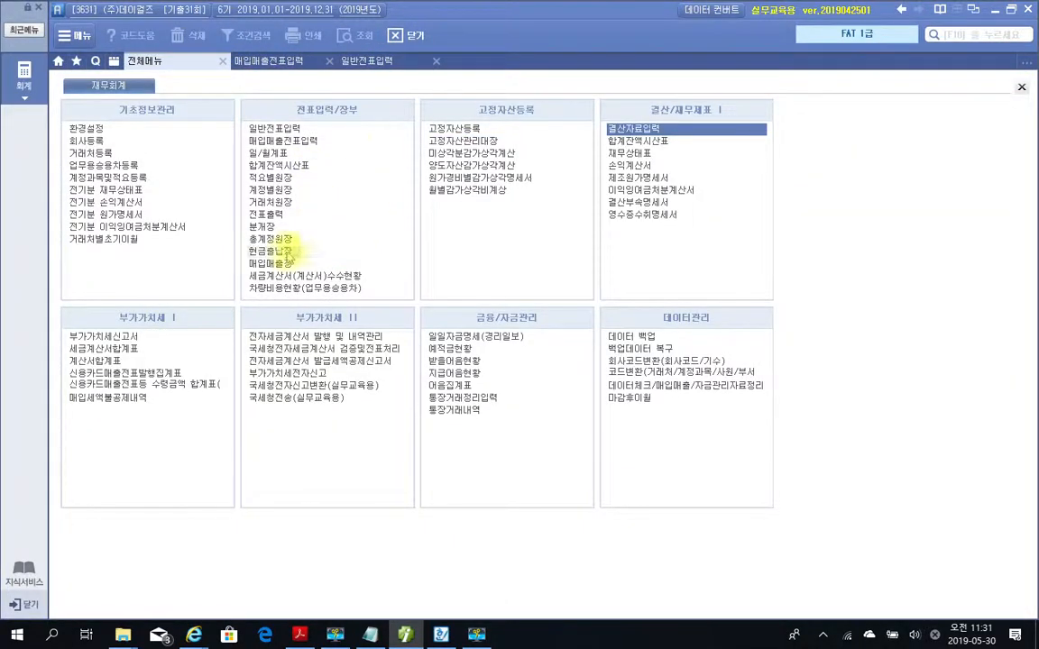
left_click(270, 263)
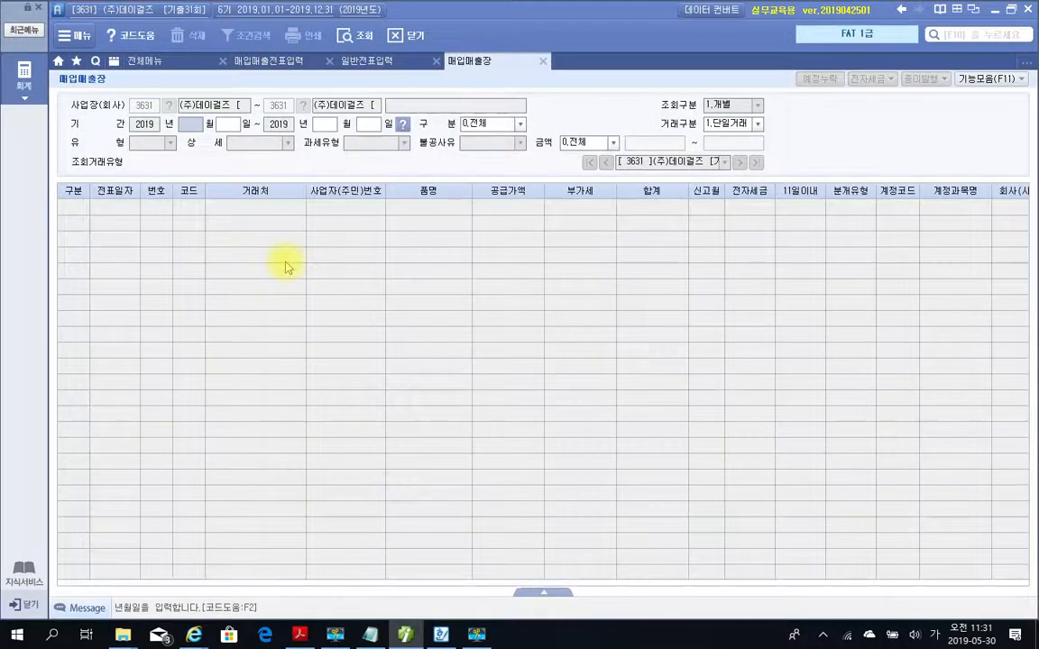
left_click(398, 637)
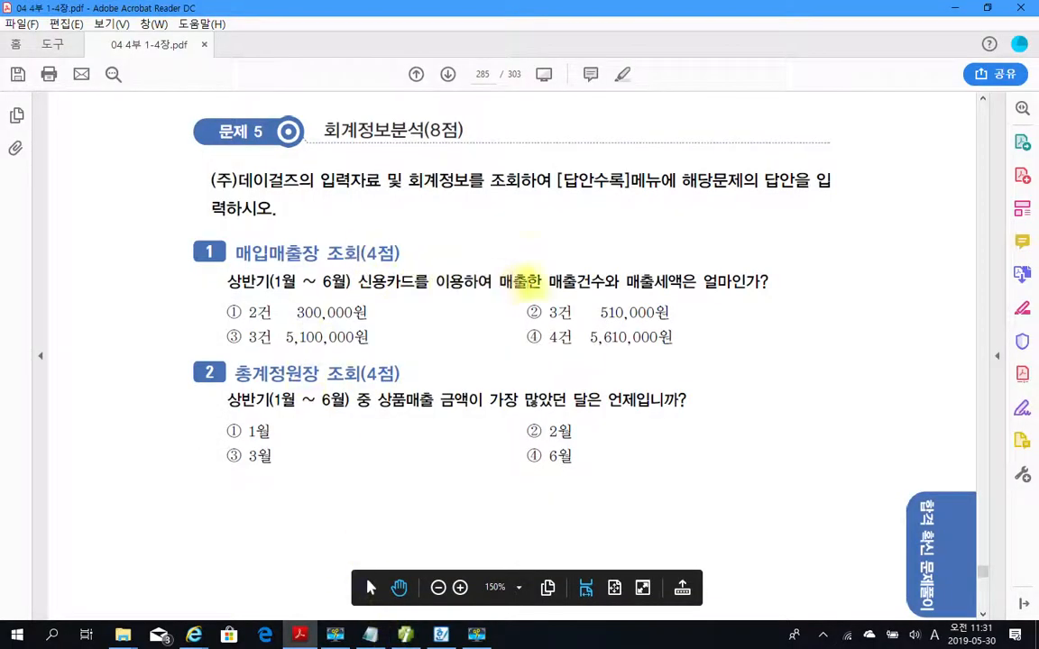
left_click(404, 637)
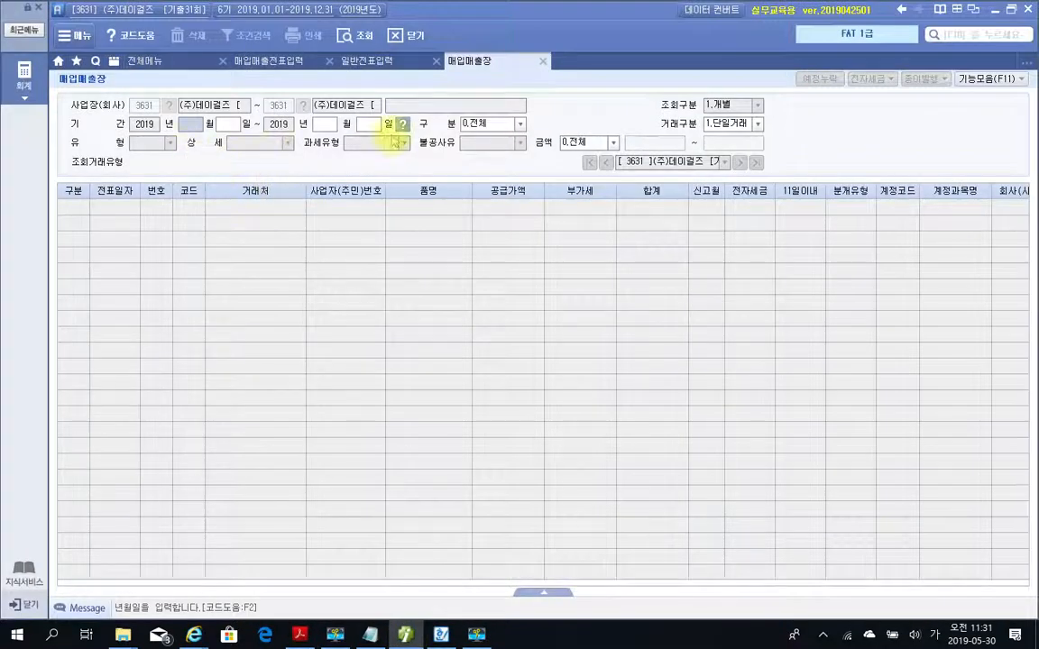
Query 매입매출장 for 2019-01-01 to 2019-06-30 with 구분 1.매출 and 과세유형 17:카과.
type("01")
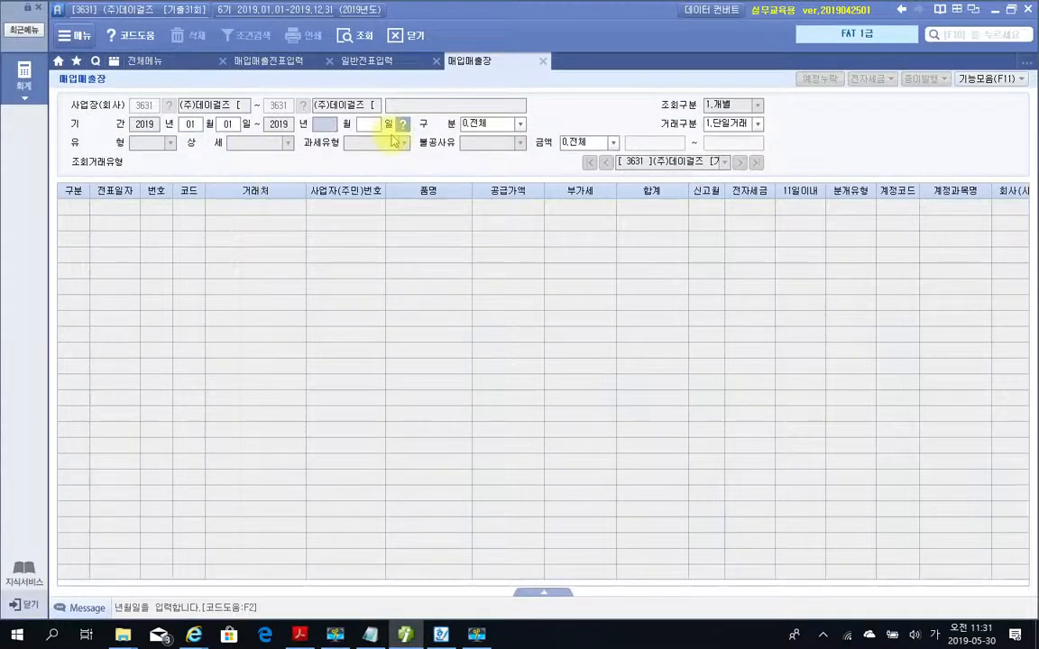
type("010630")
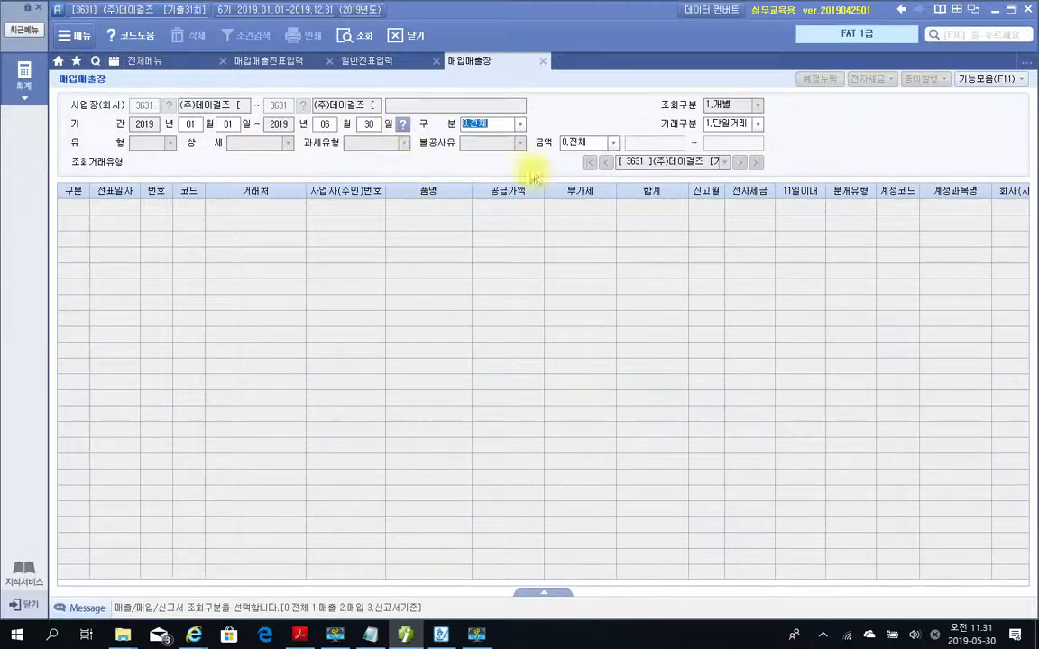
left_click(520, 129)
left_click(520, 128)
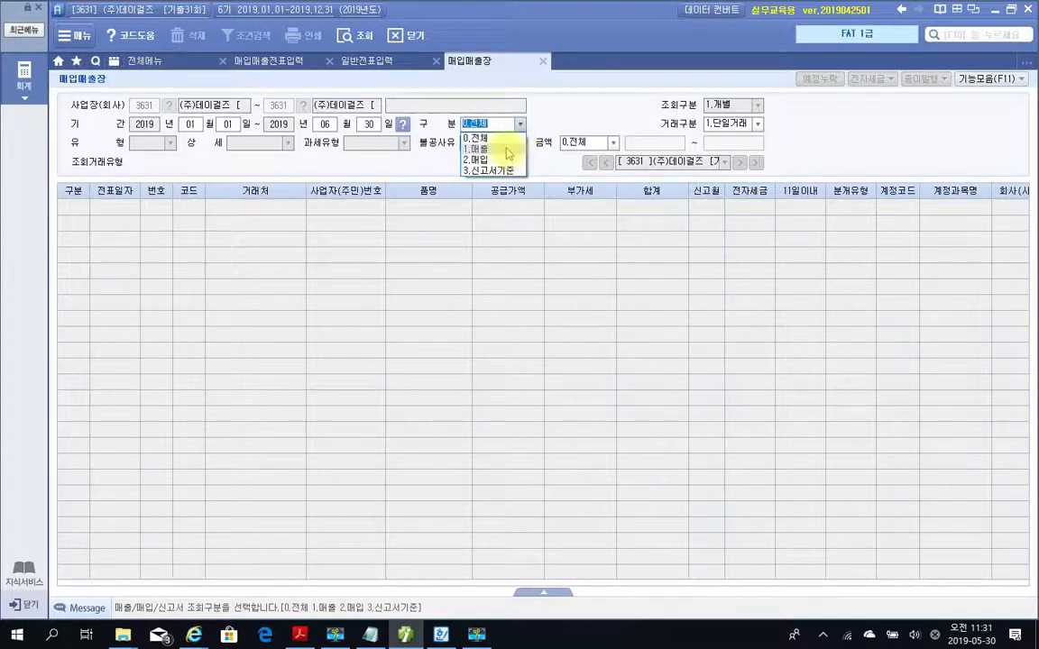
left_click(507, 153)
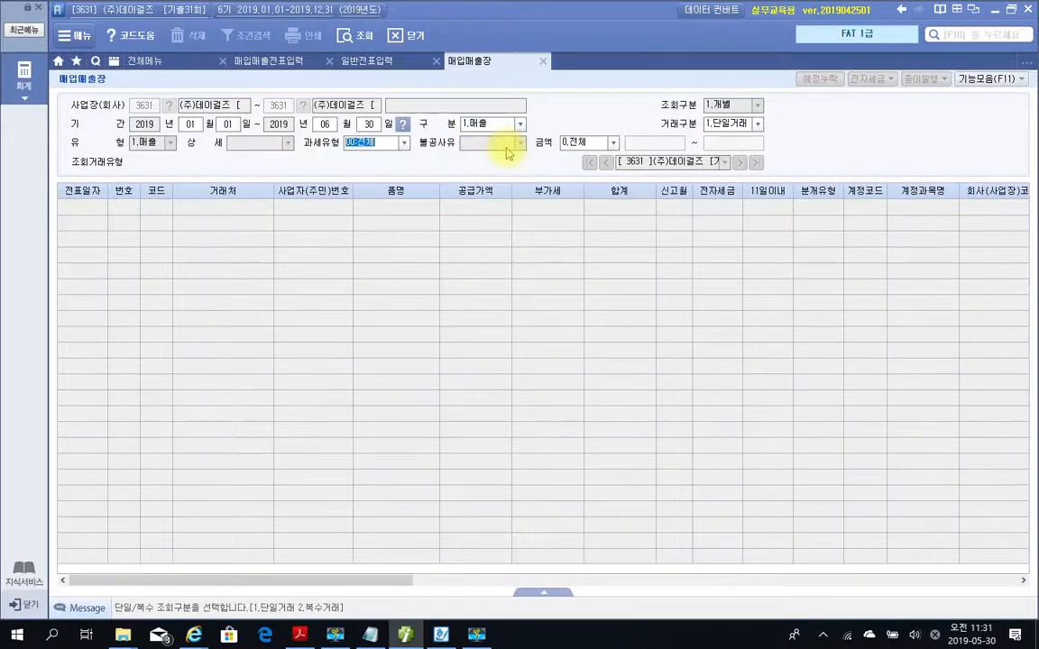
left_click(405, 144)
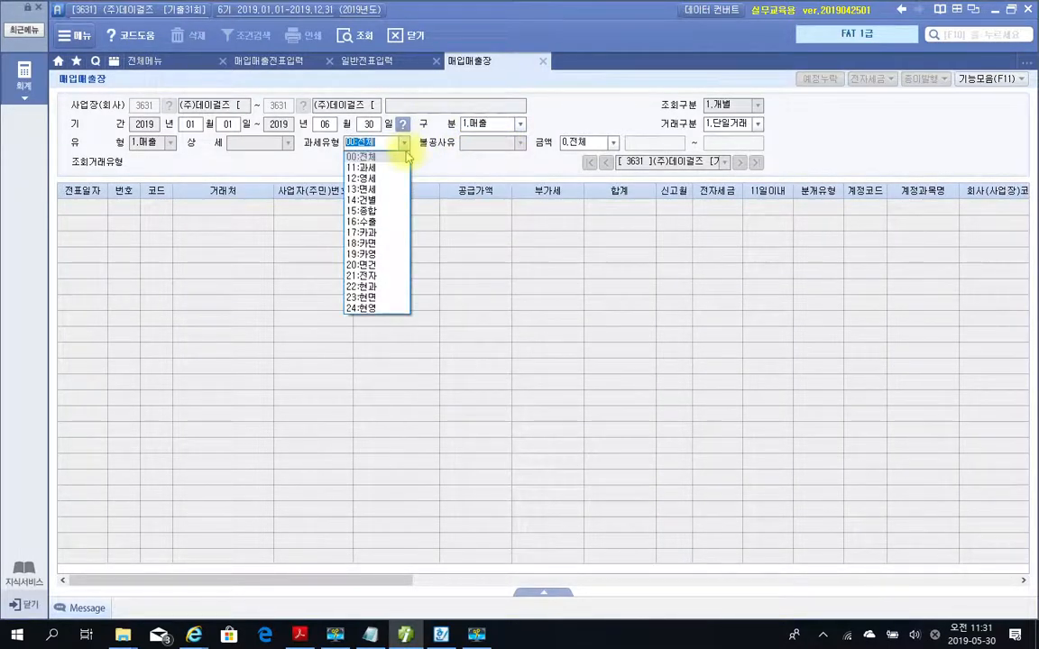
left_click(386, 233)
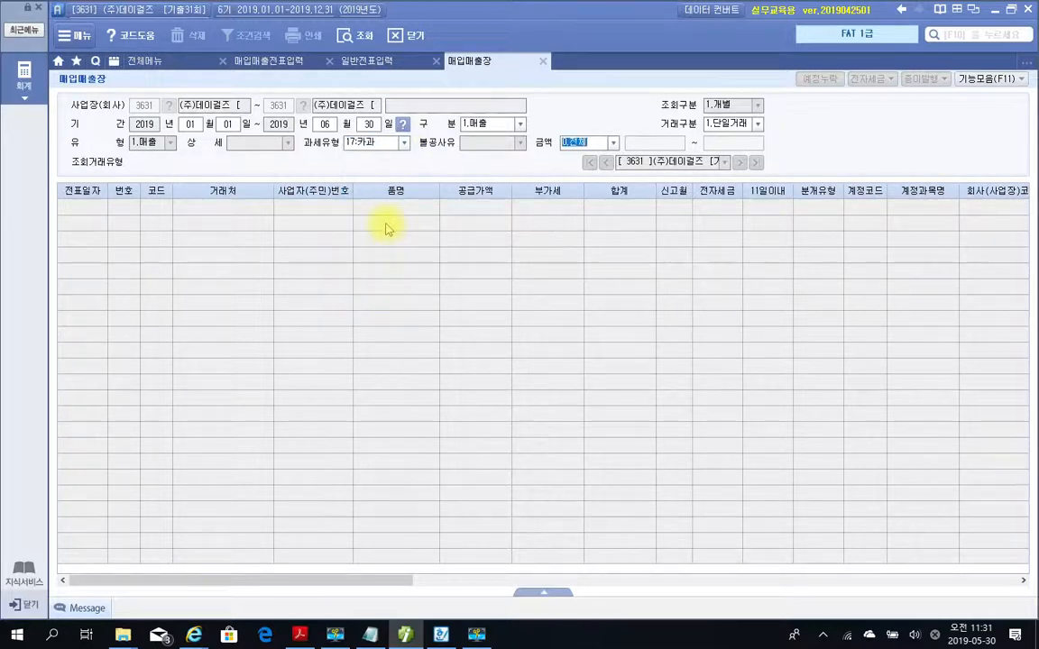
key("Return")
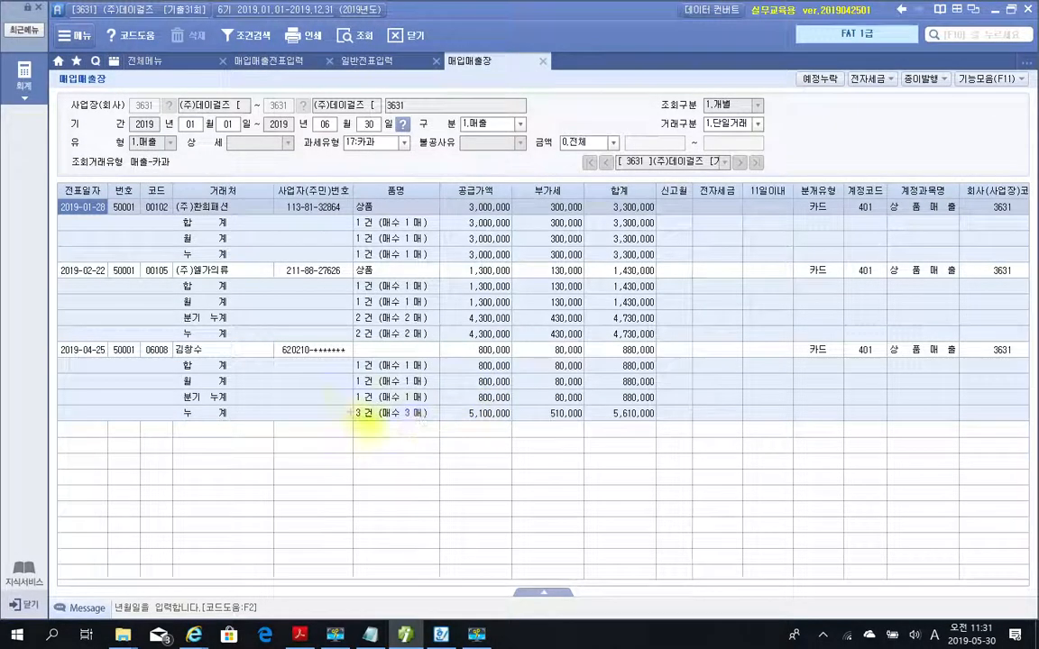
Mark the transaction count and 부가세 in the final 누계 row, and clear the markings.
left_click_drag(439, 406, 594, 432)
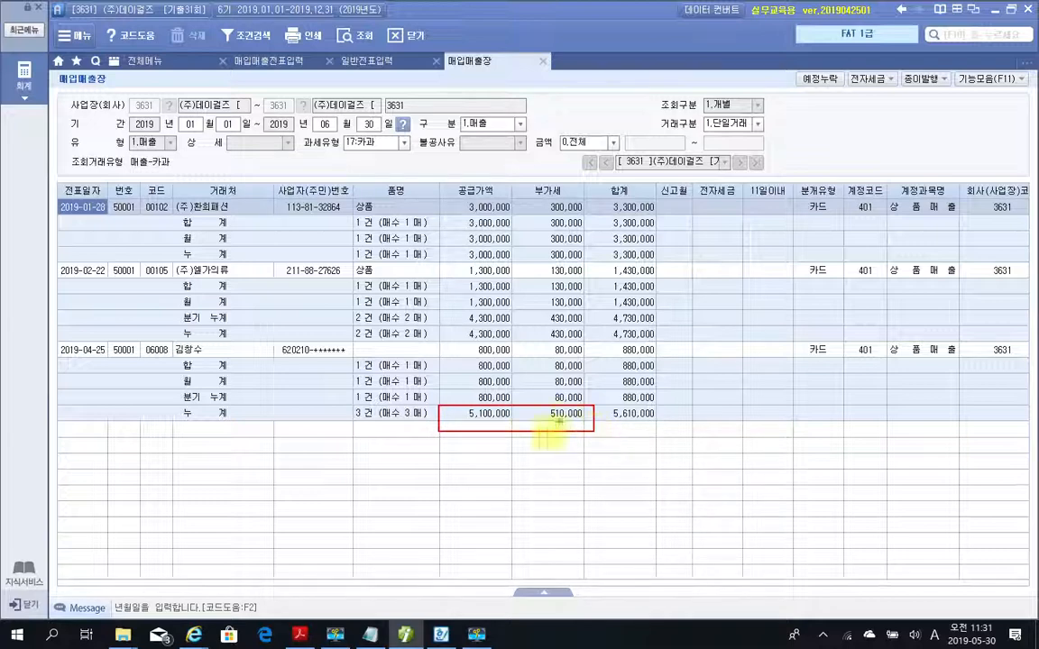
left_click_drag(346, 419, 378, 420)
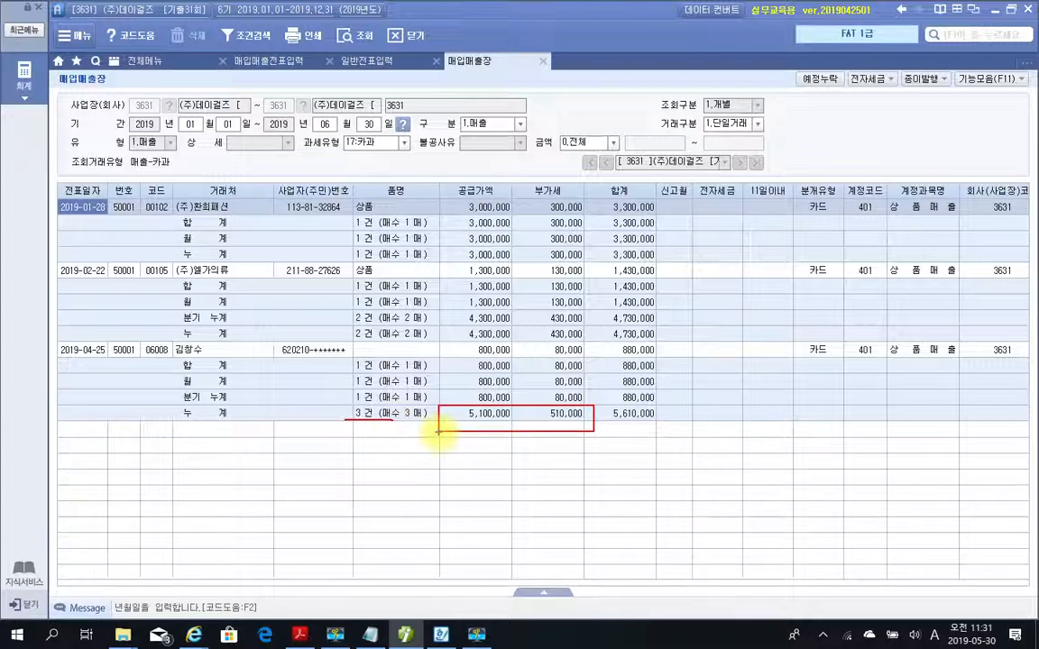
mouse_move(541, 388)
left_mouse_down()
mouse_move(598, 399)
mouse_move(591, 441)
left_mouse_up()
left_click_drag(383, 401, 368, 454)
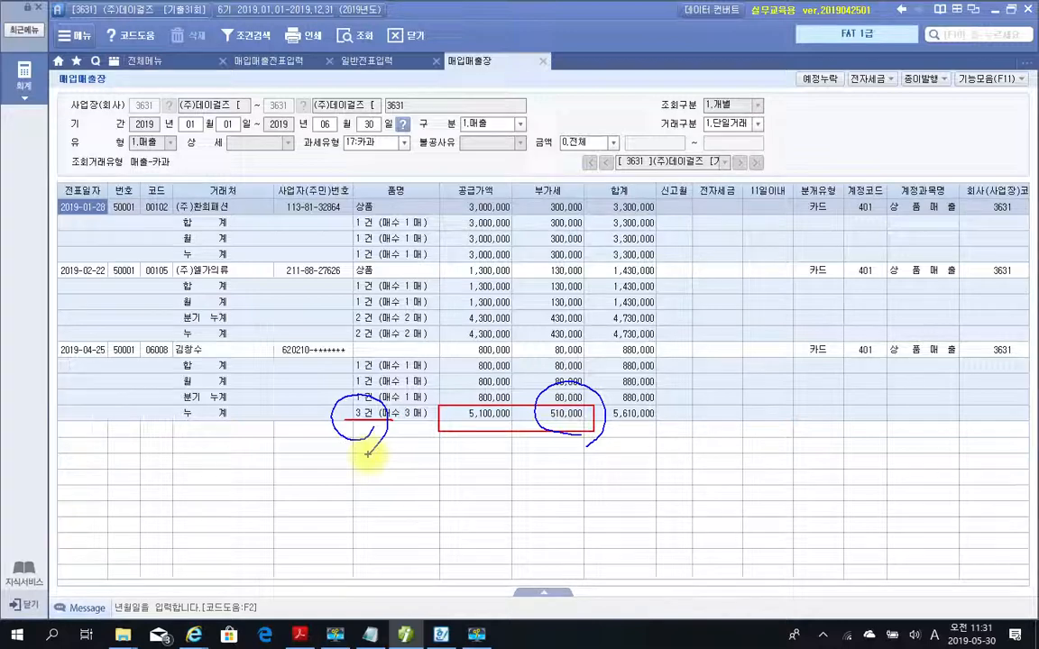
key("Escape")
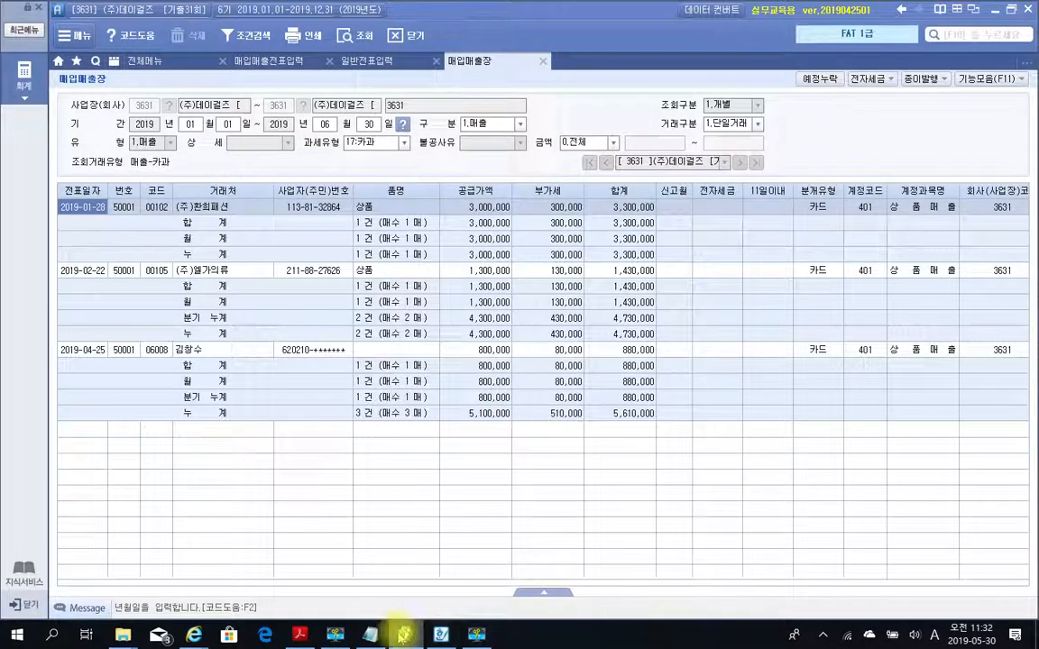
Read question 2 in the PDF, close 매입매출장 in 더존 iPlus and open 총계정원장.
left_click(406, 632)
scroll(431, 261, "down", 3)
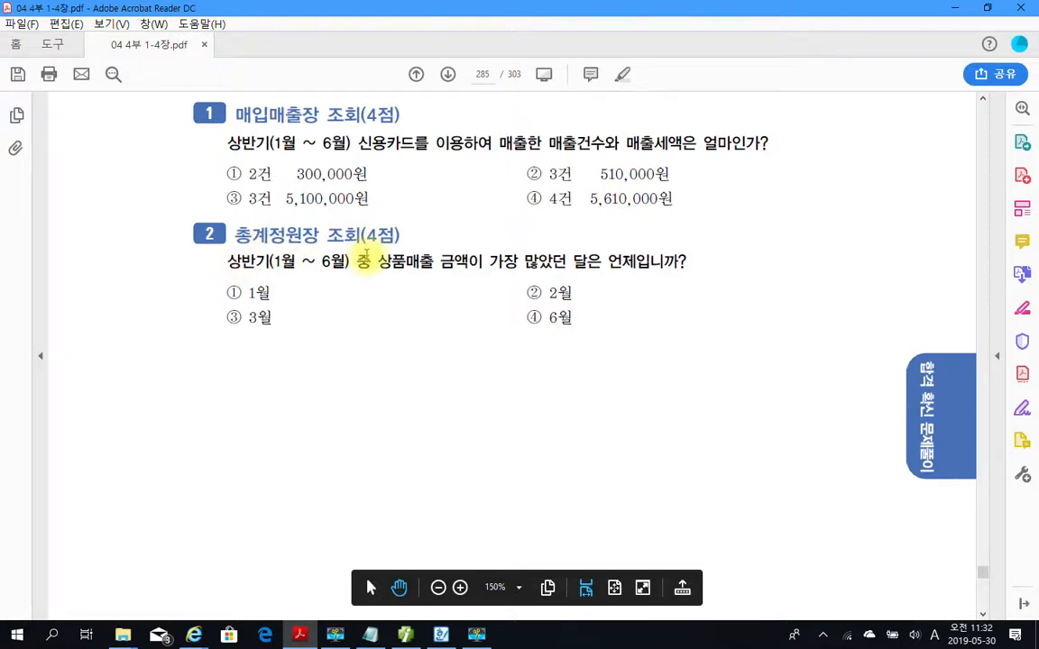
left_click(406, 634)
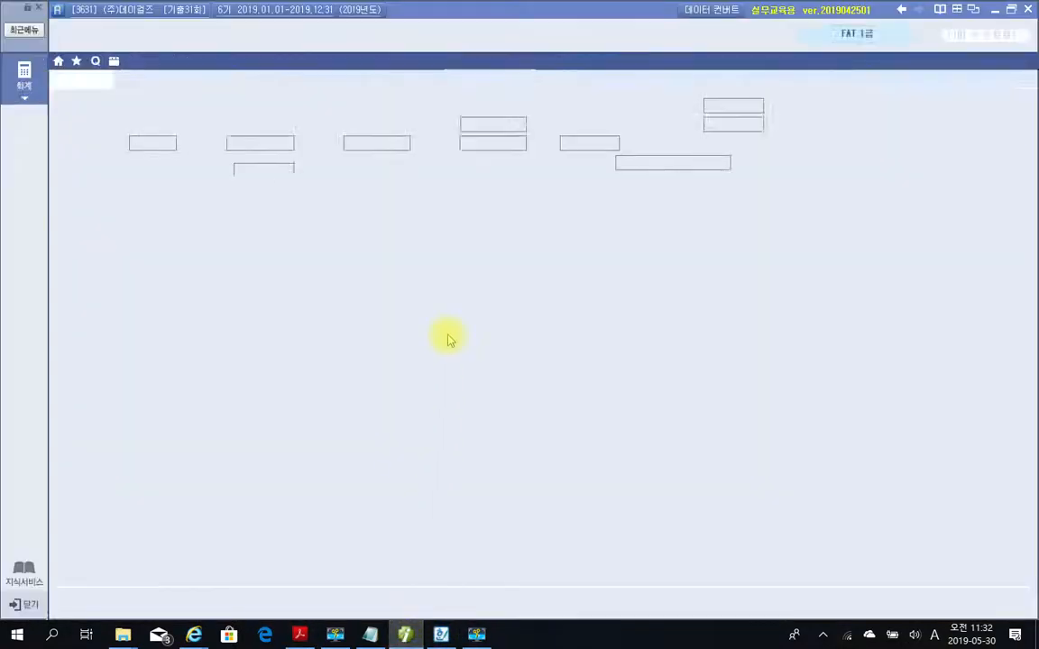
left_click(541, 61)
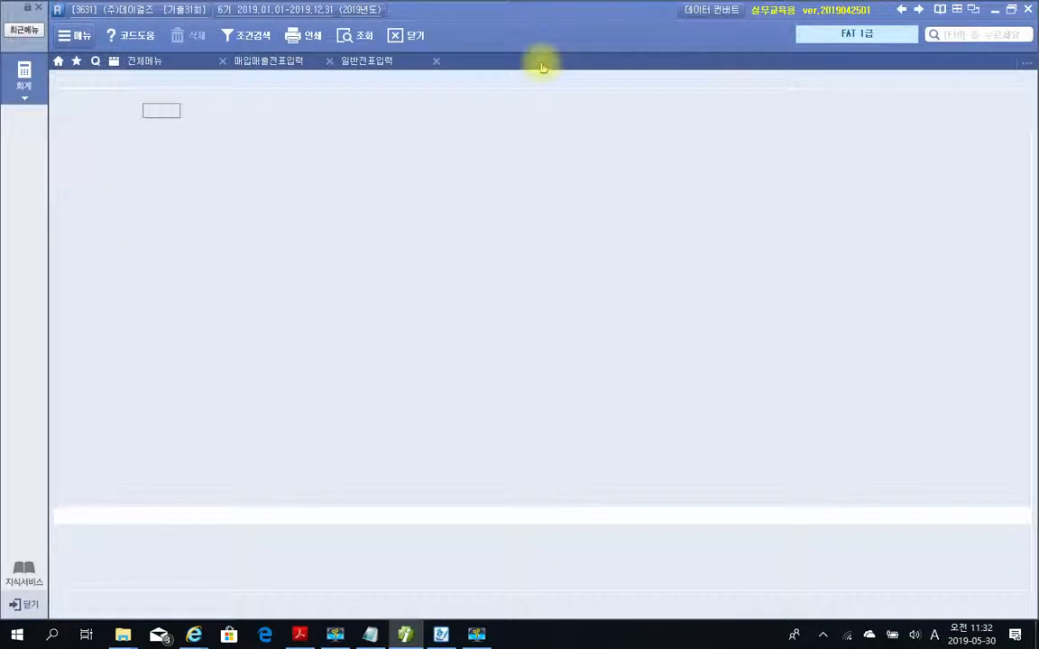
left_click(162, 59)
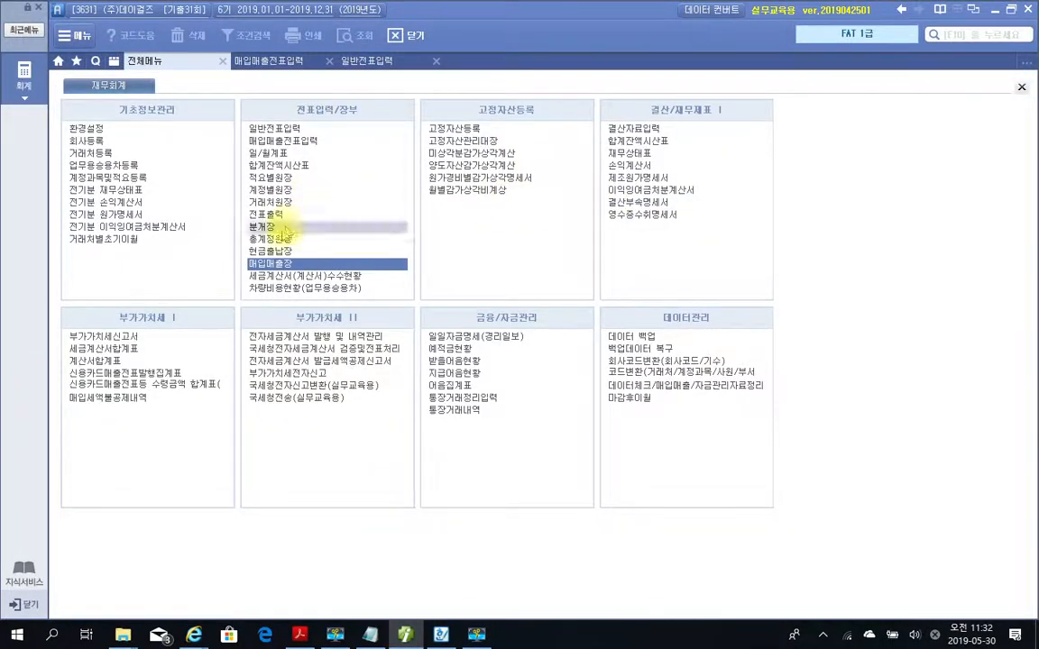
left_click(277, 242)
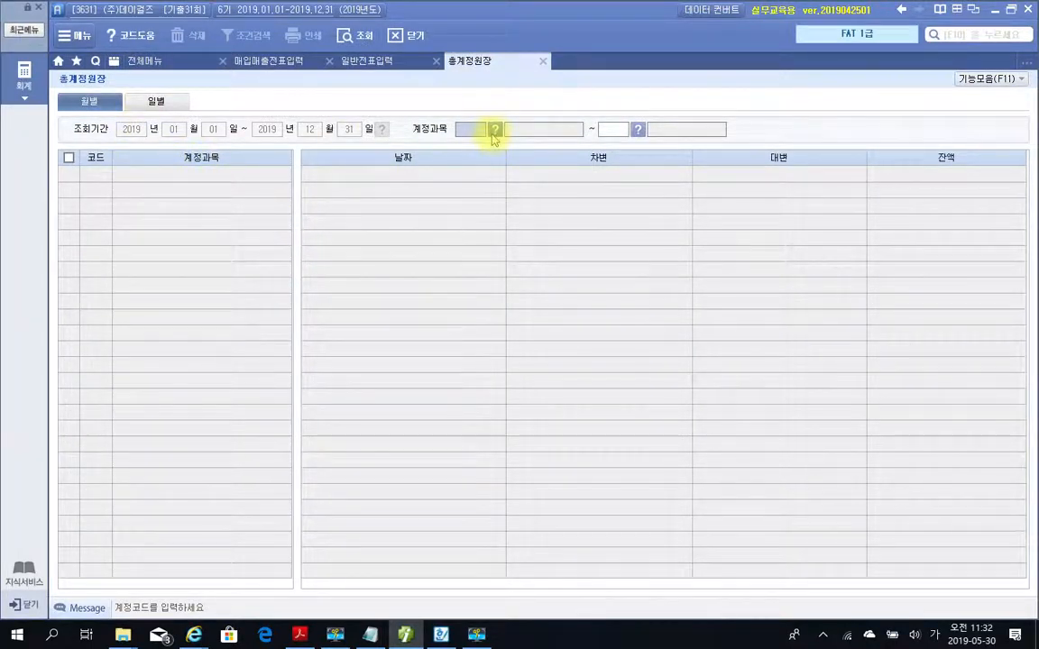
Query the monthly 총계정원장 for all accounts from 처음 to 끝 and display account 401 상품매출.
key("Return")
key("Return")
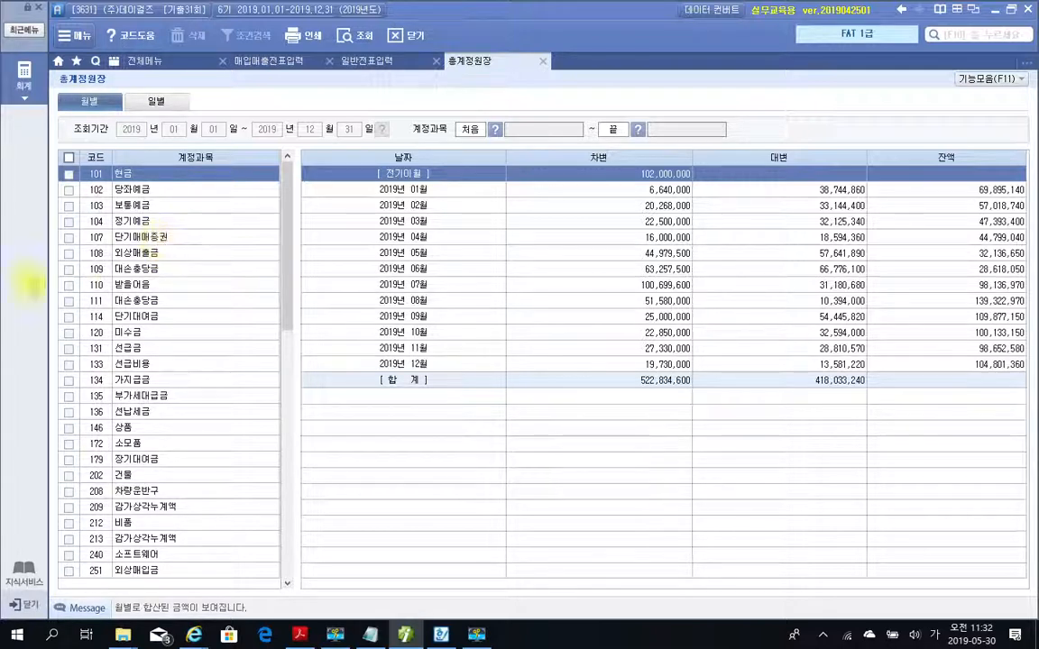
left_click_drag(283, 224, 285, 360)
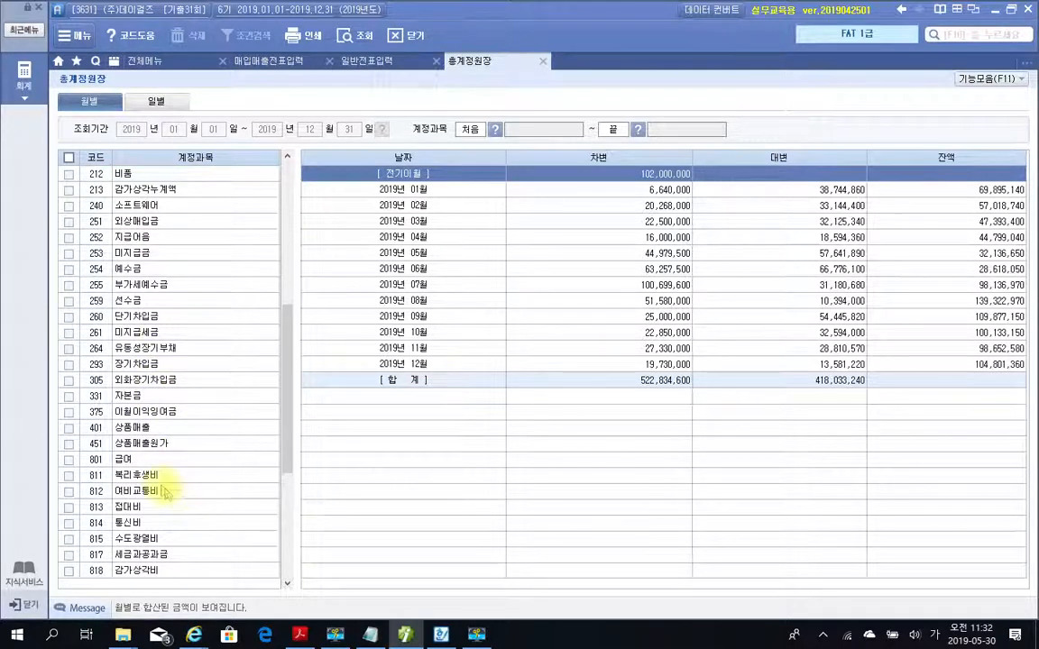
left_click(135, 429)
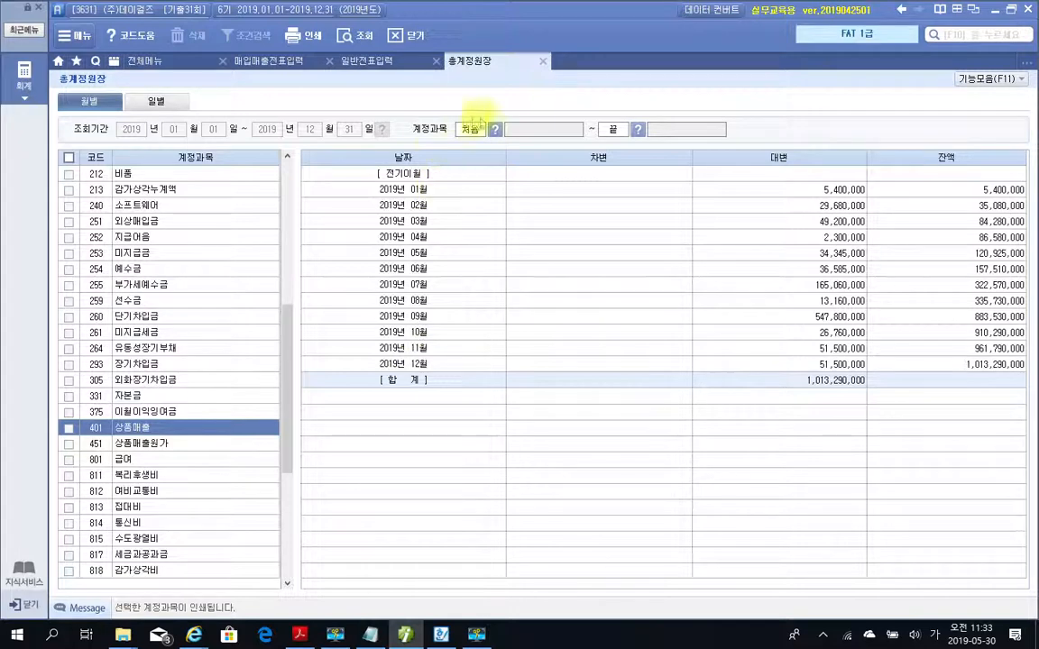
left_click(494, 129)
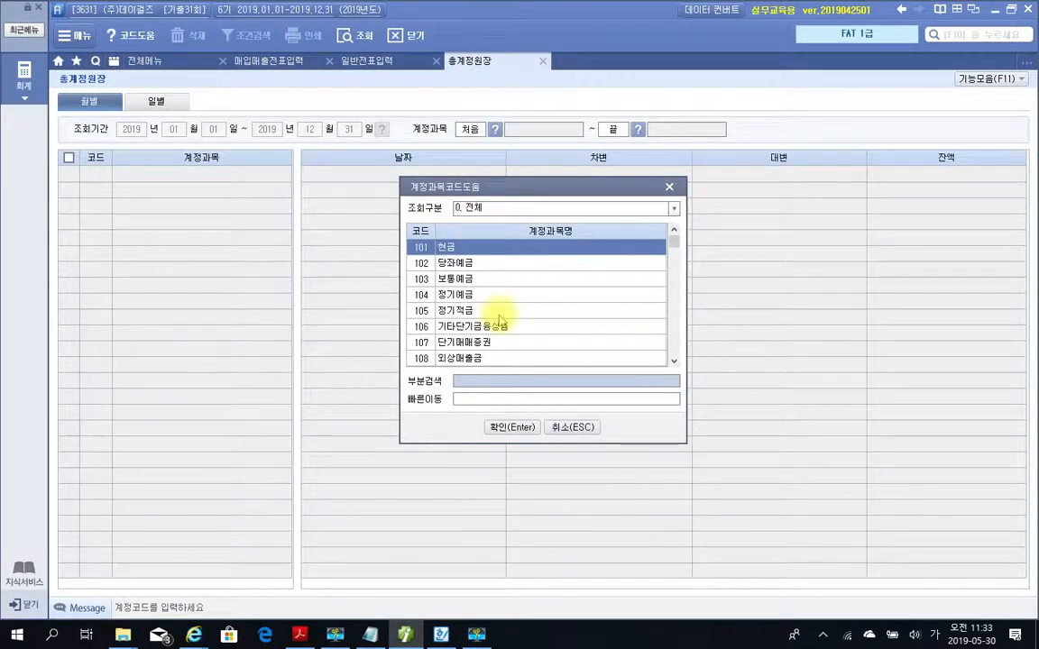
left_click(557, 427)
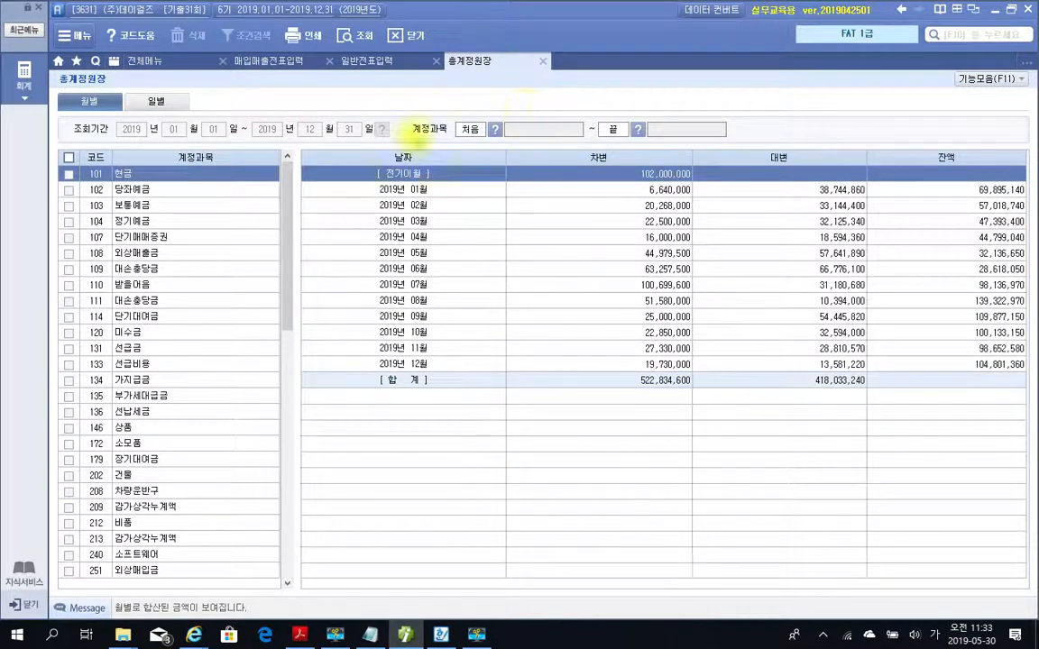
left_click_drag(290, 313, 288, 439)
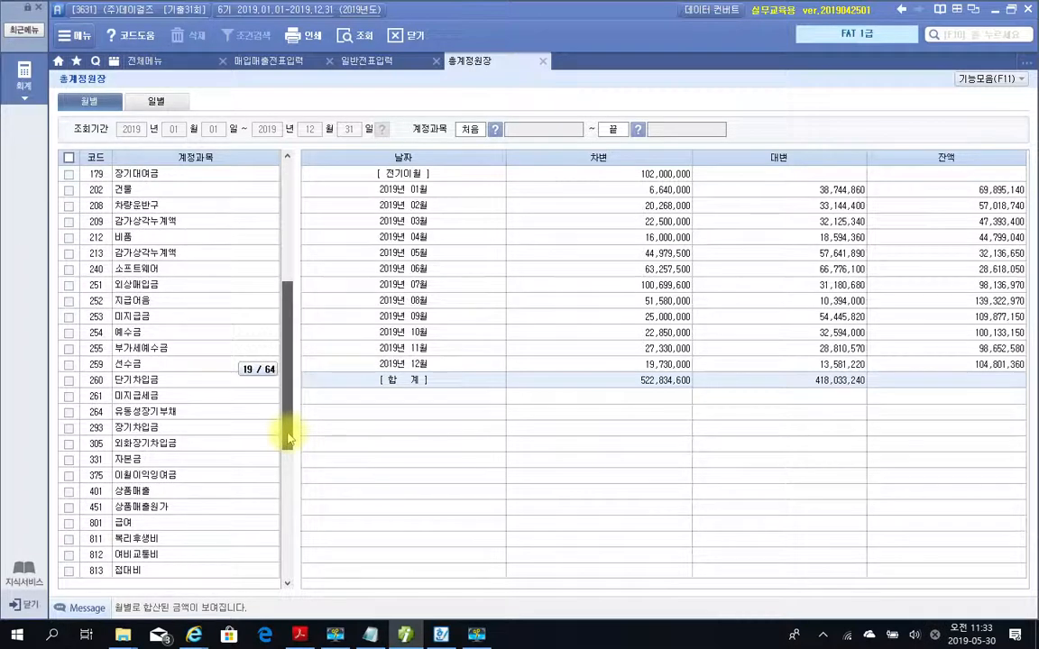
left_click(167, 490)
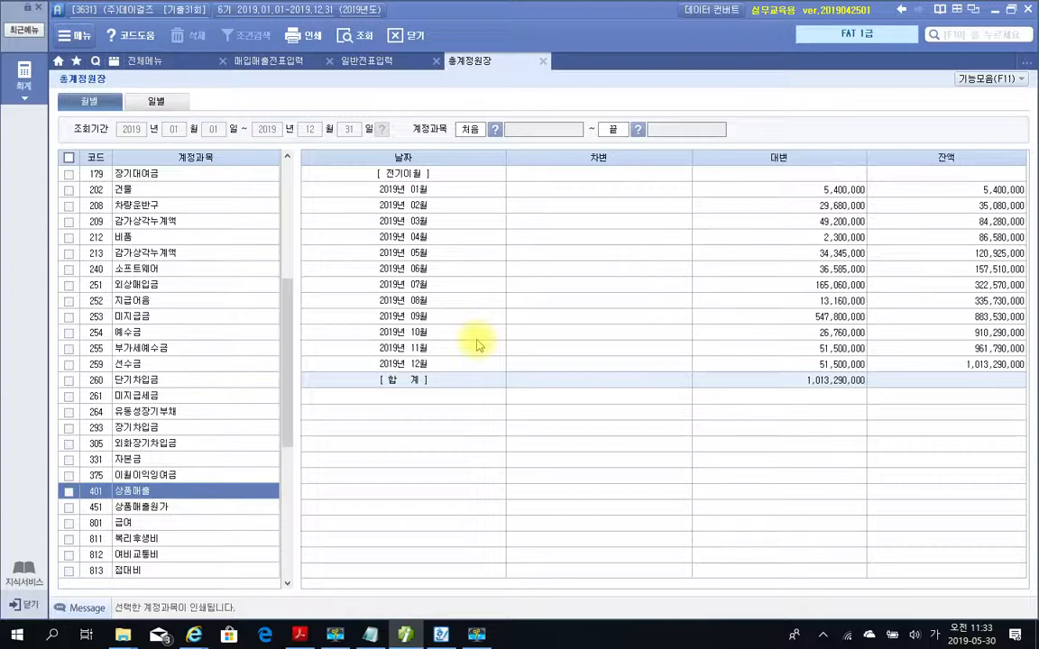
Frame the January to June 대변 amounts of 상품매출 to compare the months, and clear the markings.
mouse_move(792, 174)
left_mouse_down()
mouse_move(867, 333)
mouse_move(883, 294)
left_mouse_up()
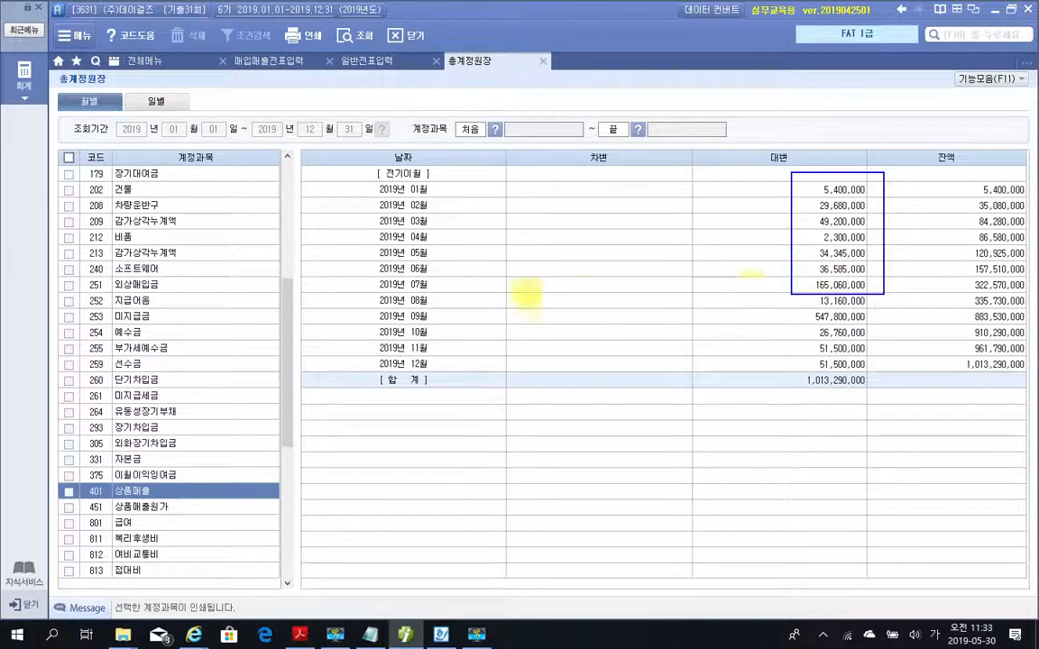
left_click_drag(406, 280, 792, 281)
left_click_drag(886, 283, 868, 287)
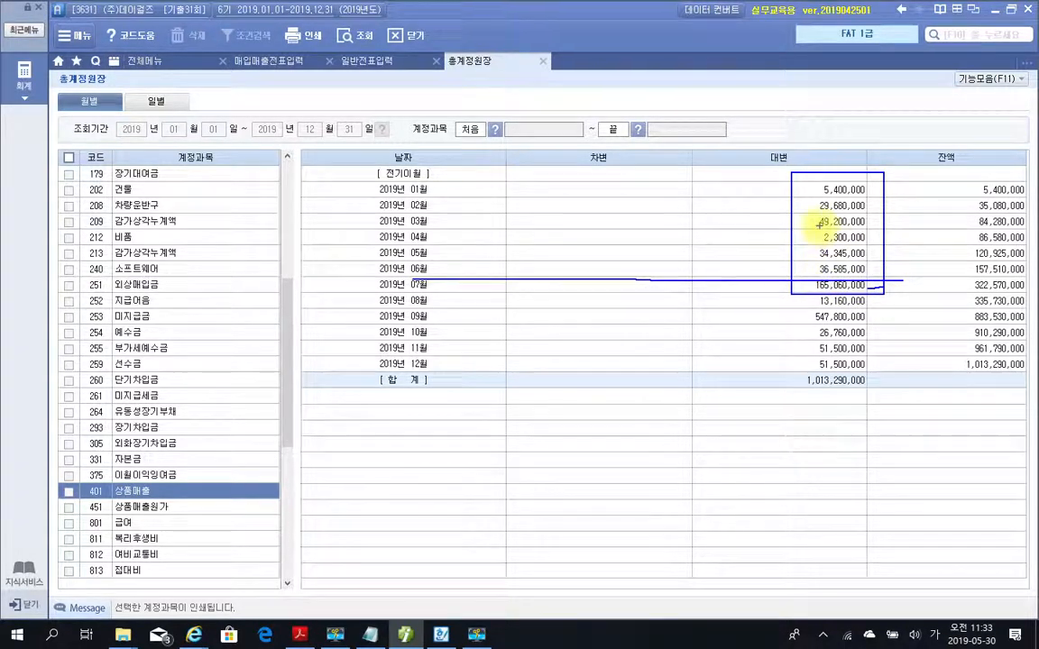
mouse_move(743, 224)
left_mouse_down()
mouse_move(390, 220)
mouse_move(441, 219)
mouse_move(429, 225)
left_mouse_up()
key("Escape")
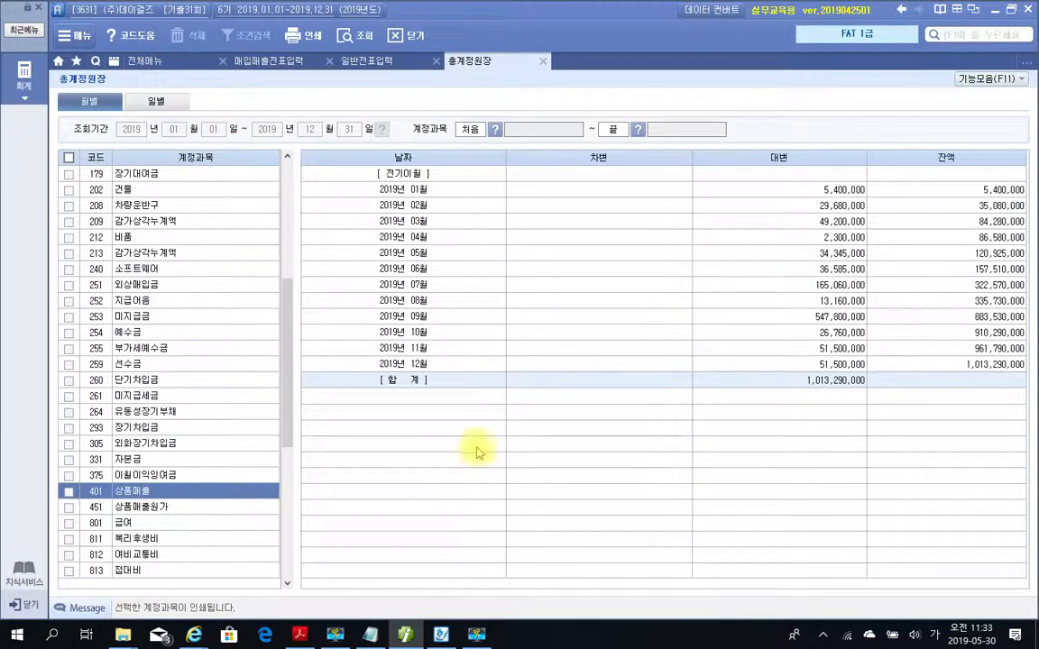
key("Escape")
left_click(475, 634)
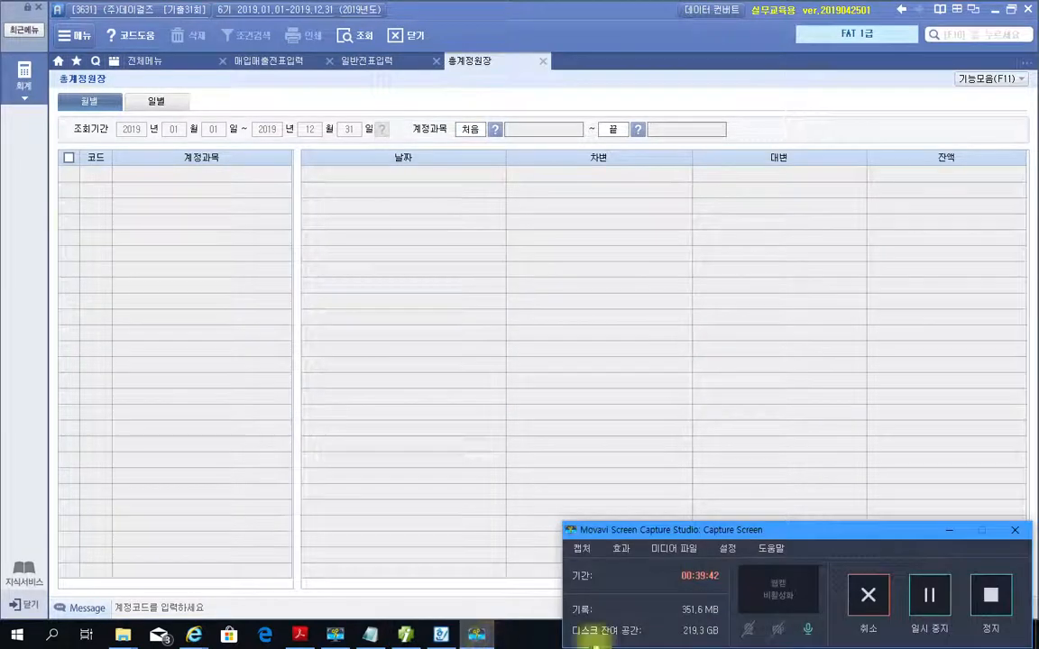
left_click_drag(873, 547, 736, 448)
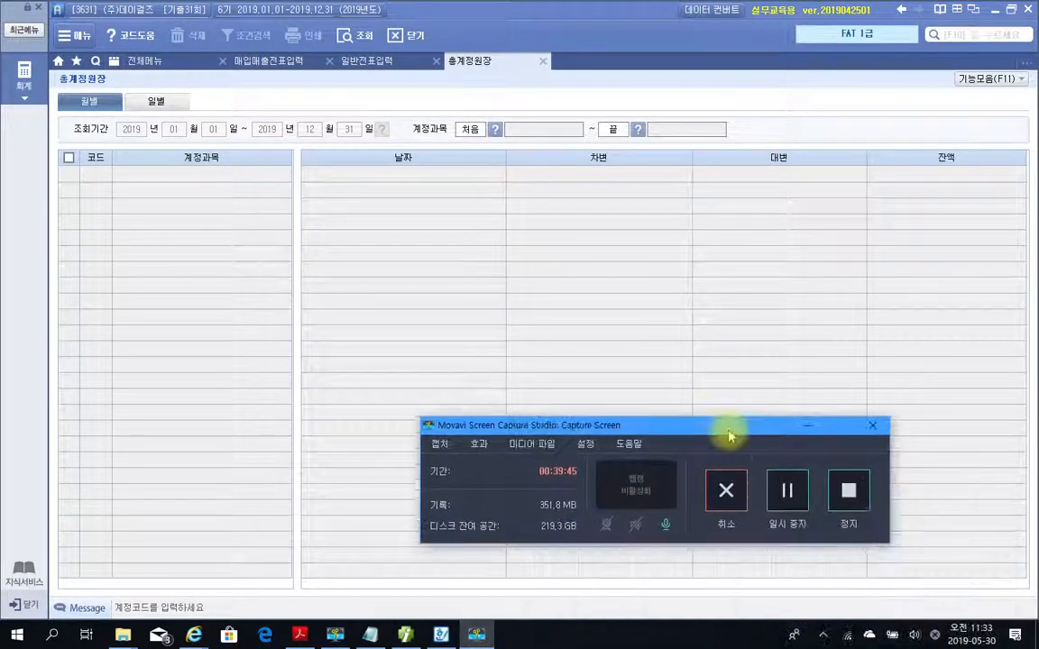